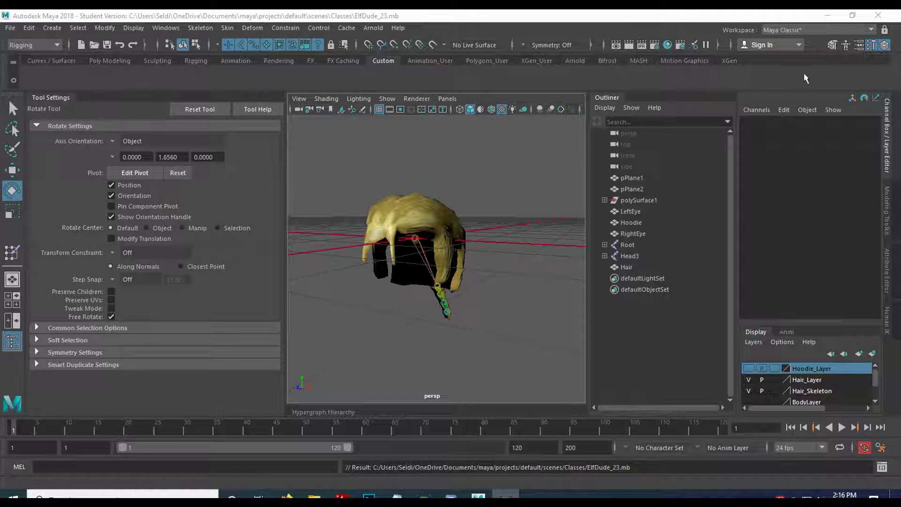
Hide the tool settings to enlarge the perspective view, keeping the channel box shown
click(870, 45)
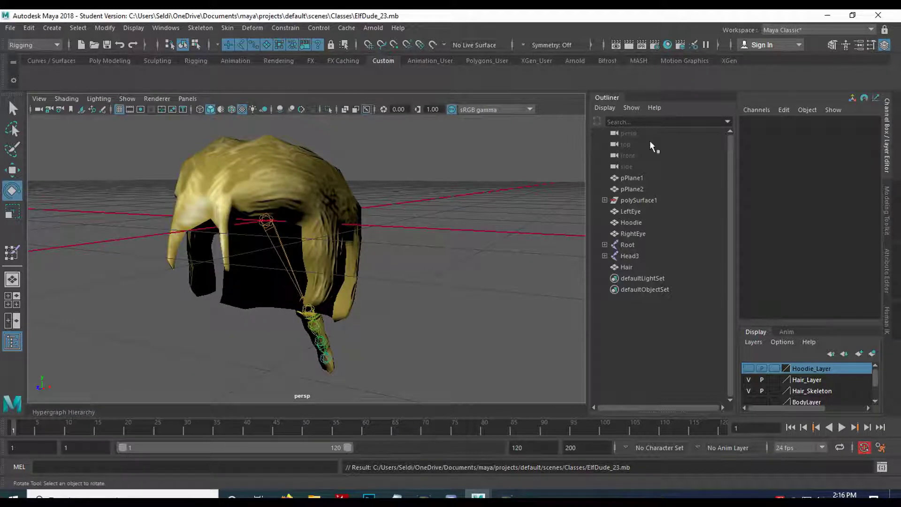
click(884, 45)
click(884, 45)
Make the Skeleton and BodyLayer display layers visible and frame the whole character
scroll(752, 373, down, 2)
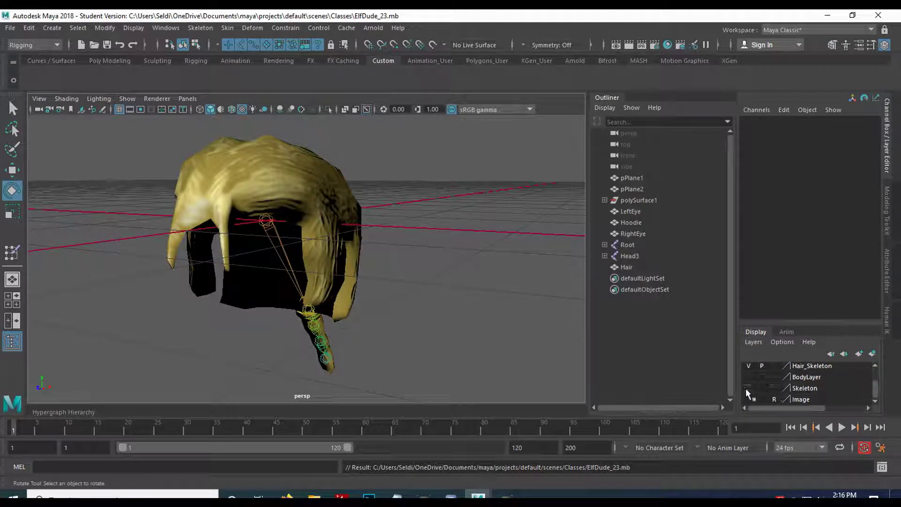
click(747, 388)
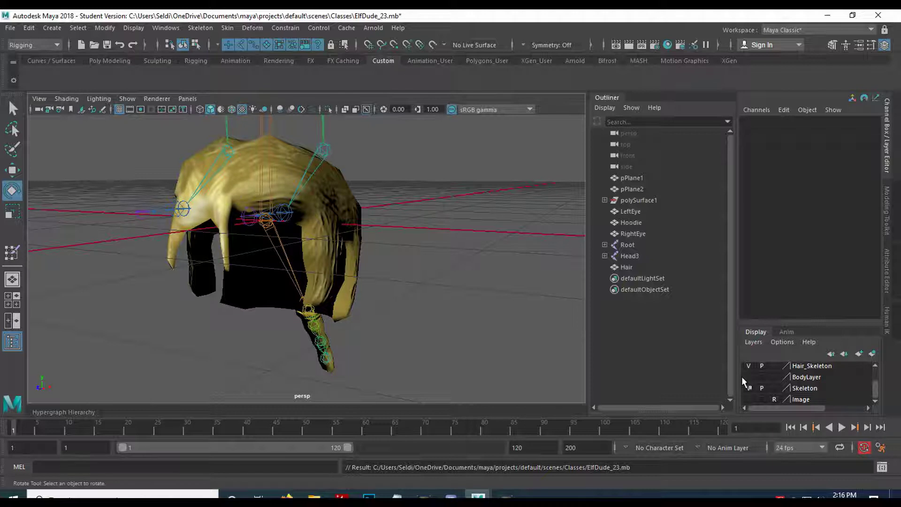
click(748, 376)
scroll(409, 229, down, 5)
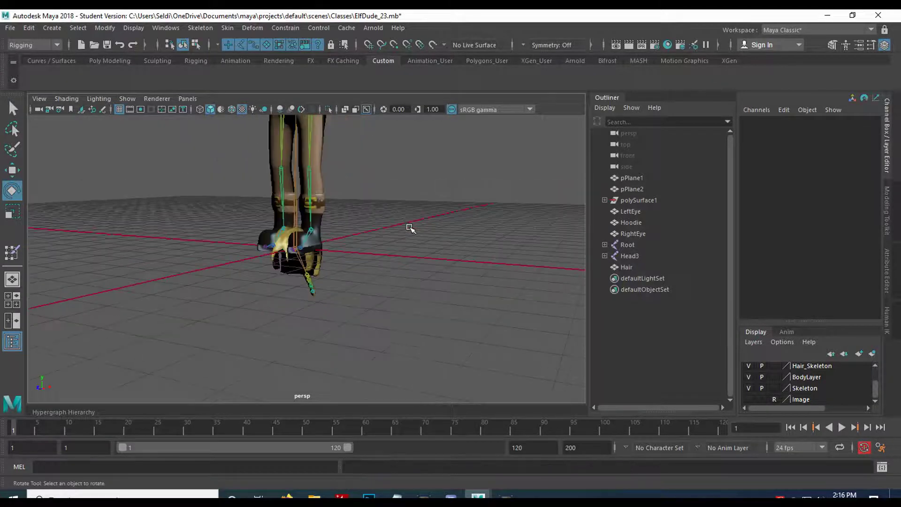
key(a)
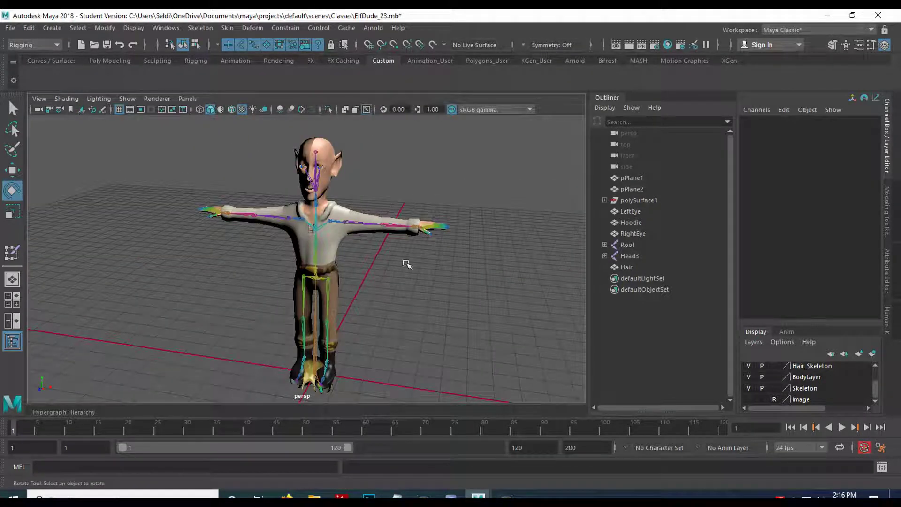
Select the Root joint hierarchy together with the character's body mesh using the Select tool
click(321, 298)
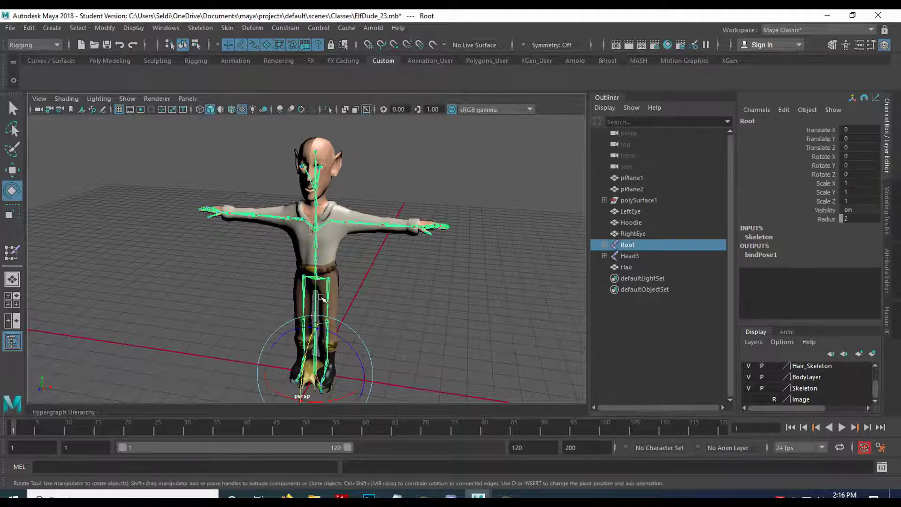
key(q)
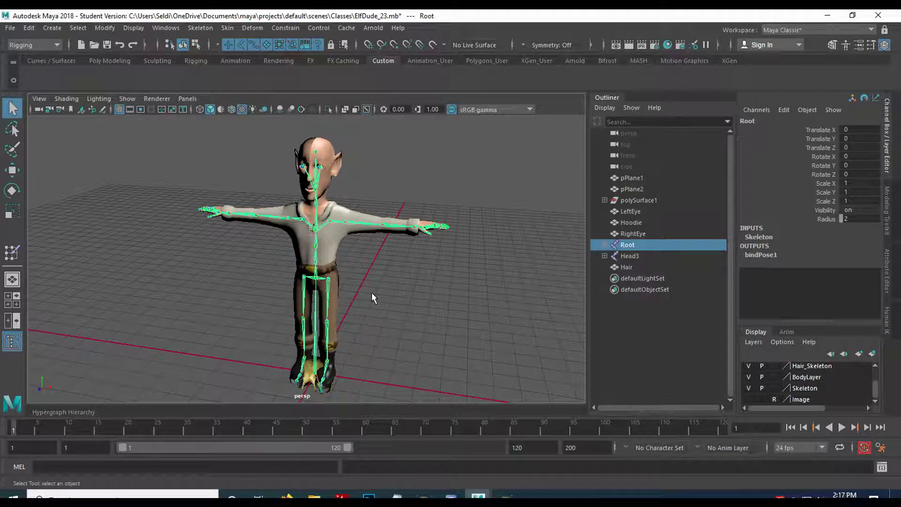
shift+click(334, 248)
scroll(361, 284, up, 5)
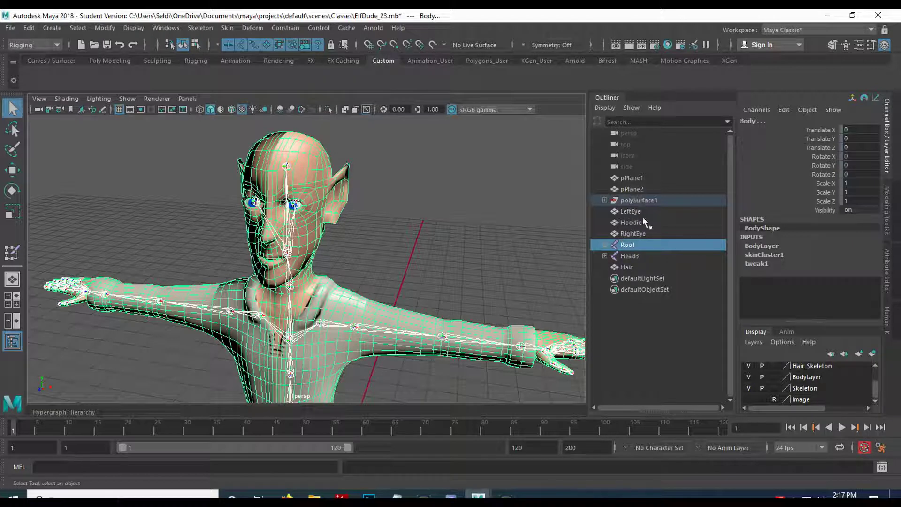
Make Hoodie_Layer visible so the hood mesh shows behind the character's neck
scroll(779, 392, up, 2)
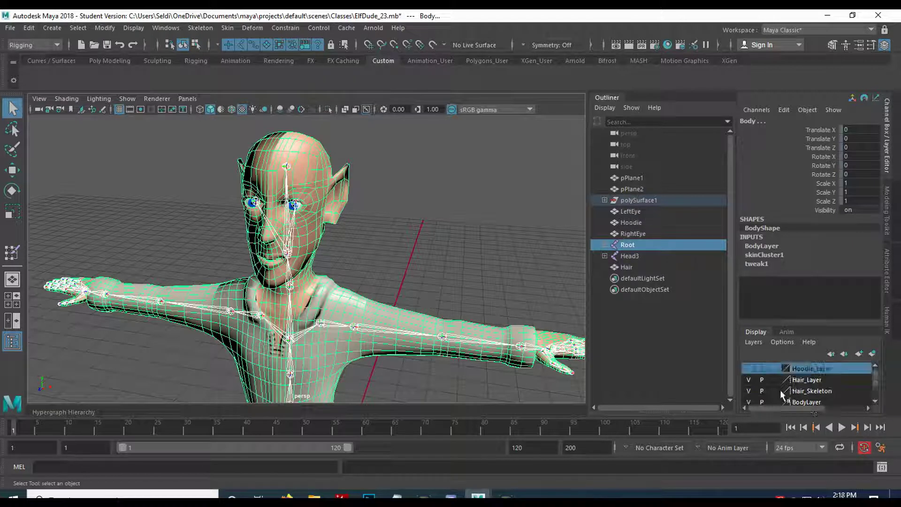
click(753, 367)
scroll(376, 294, up, 5)
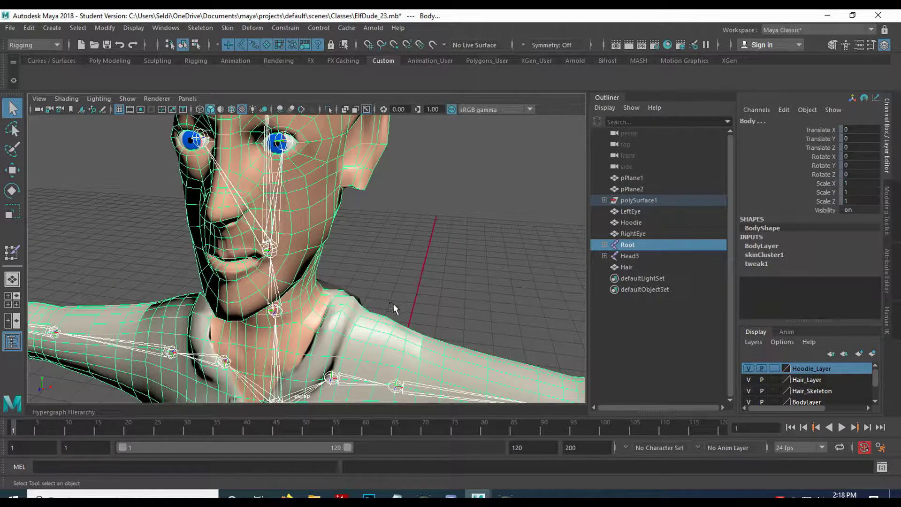
alt+drag(394, 303, 342, 306)
Parent the Hoodie mesh to the Spine3 joint in the upper chest
click(261, 306)
alt+drag(261, 305, 298, 294)
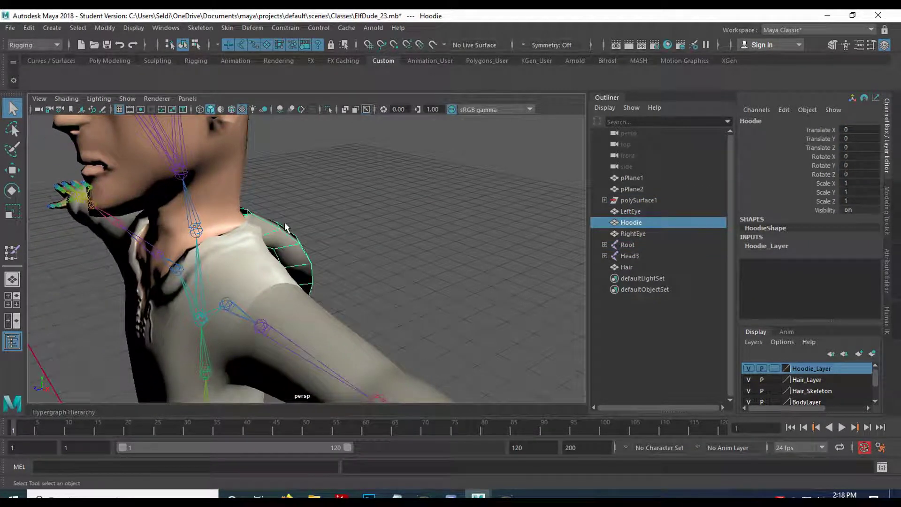
click(201, 321)
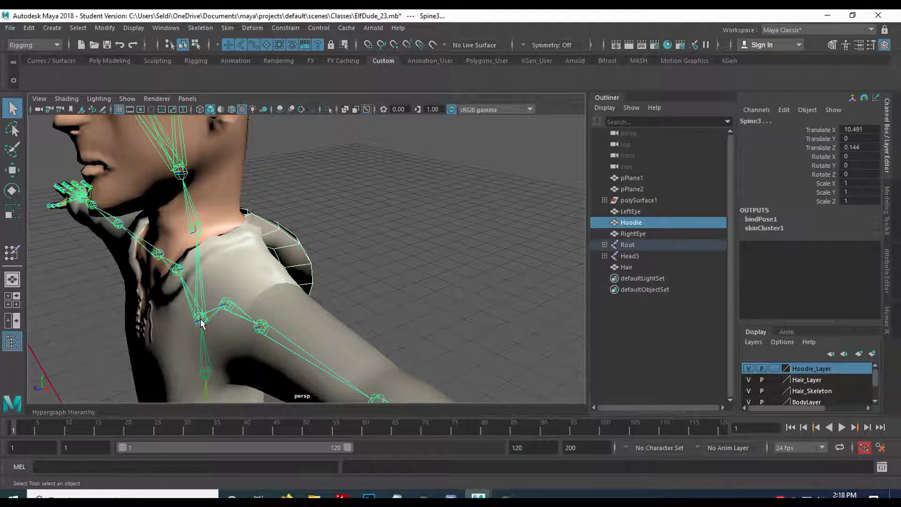
alt+drag(200, 321, 212, 237)
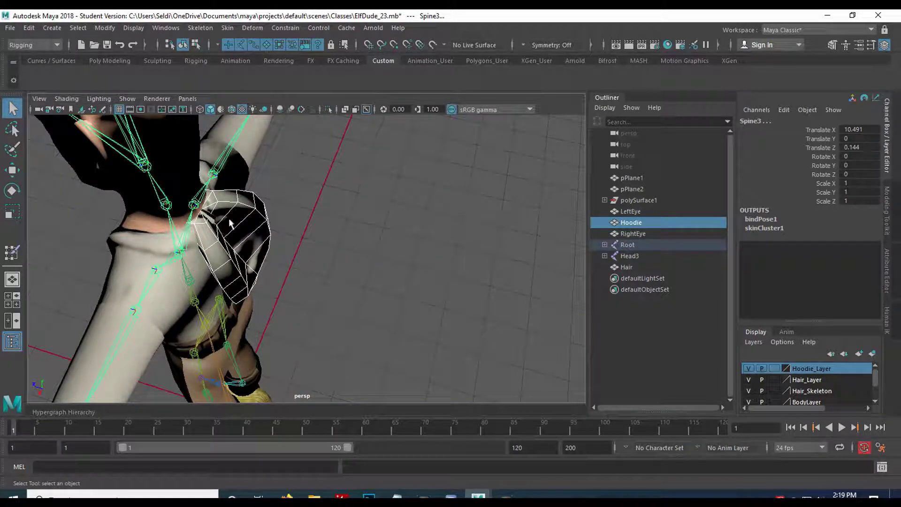
alt+drag(203, 254, 287, 242)
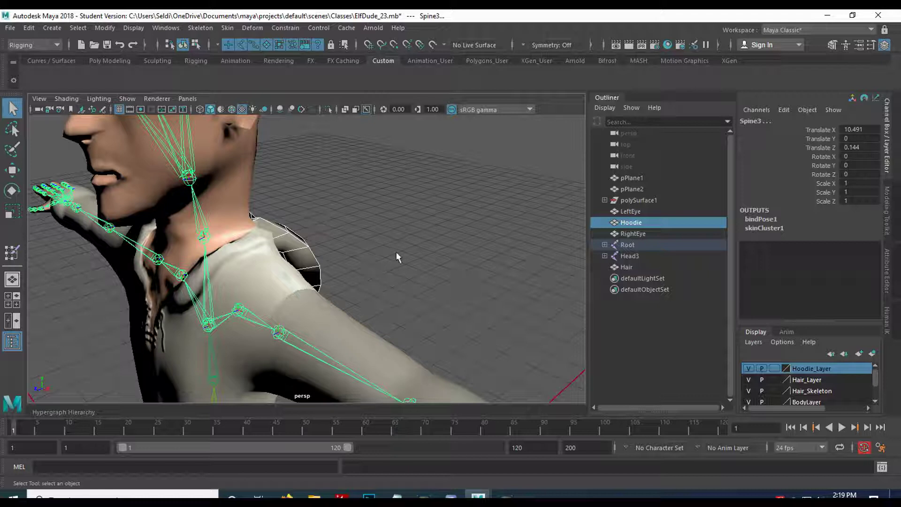
click(261, 290)
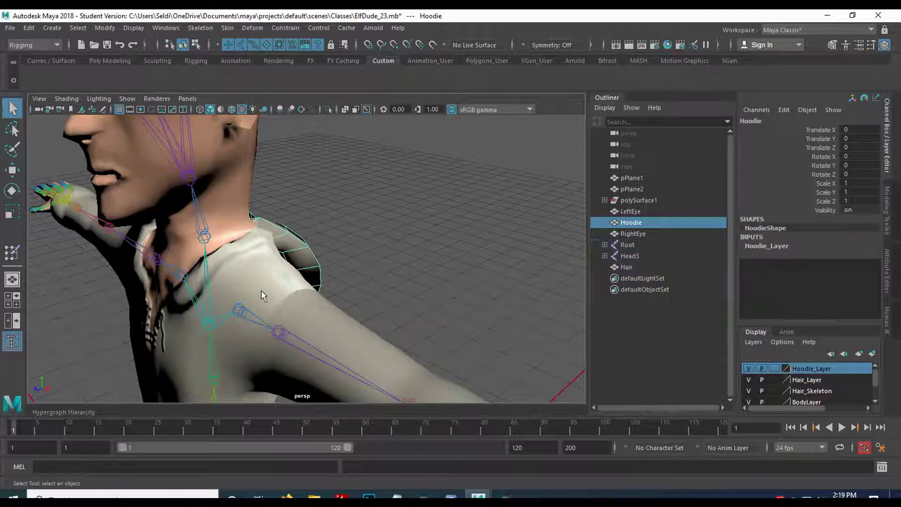
shift+click(208, 324)
key(p)
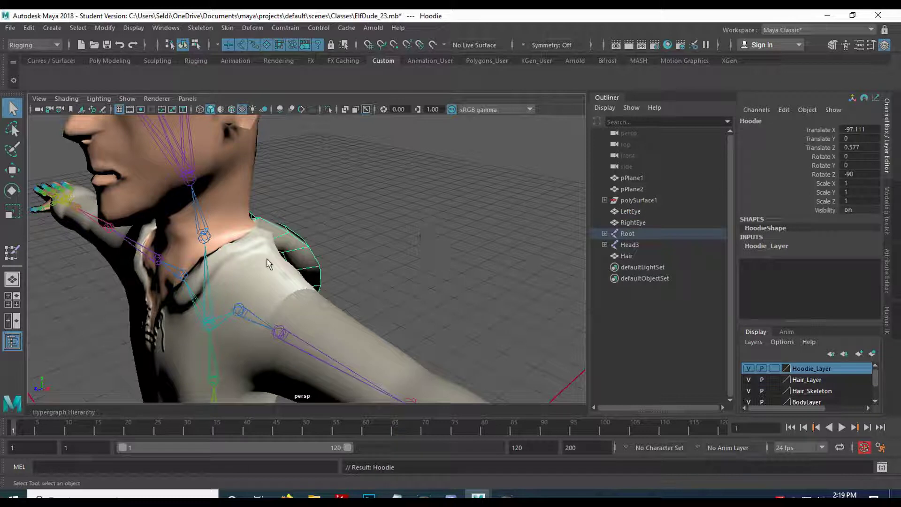
Select the Root joint of the skeleton and add the body mesh to the selection
scroll(450, 363, down, 8)
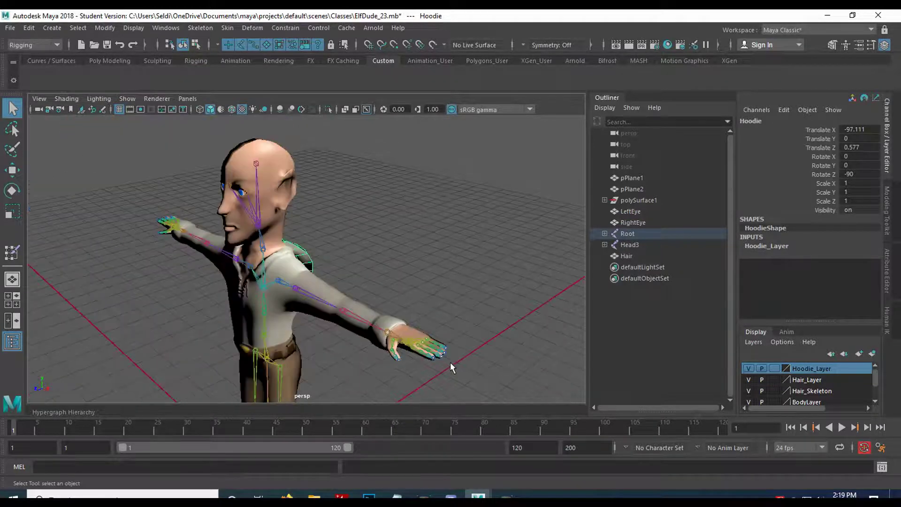
alt+drag(411, 374, 412, 376)
alt+drag(316, 346, 387, 314)
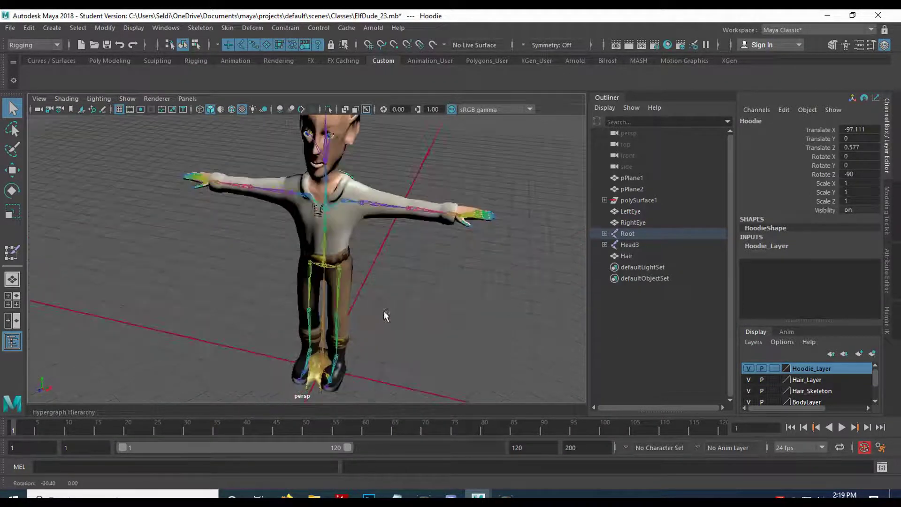
click(323, 294)
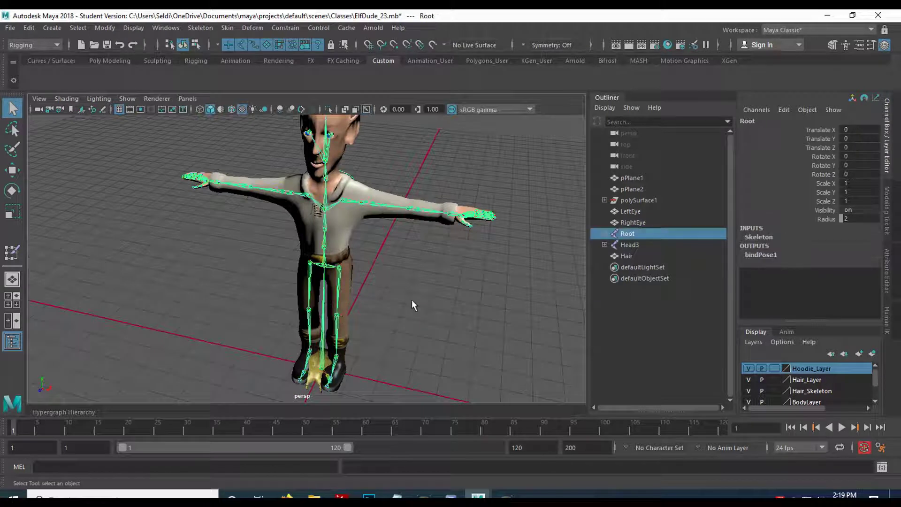
shift+click(349, 227)
Add the RightEye and LeftEye meshes to the current selection
mouse_move(400, 271)
alt+mouse_down()
mouse_move(397, 286)
mouse_move(384, 268)
alt+mouse_up()
scroll(394, 296, up, 5)
scroll(383, 267, up, 3)
alt+middle_drag(388, 231, 381, 319)
scroll(381, 319, up, 6)
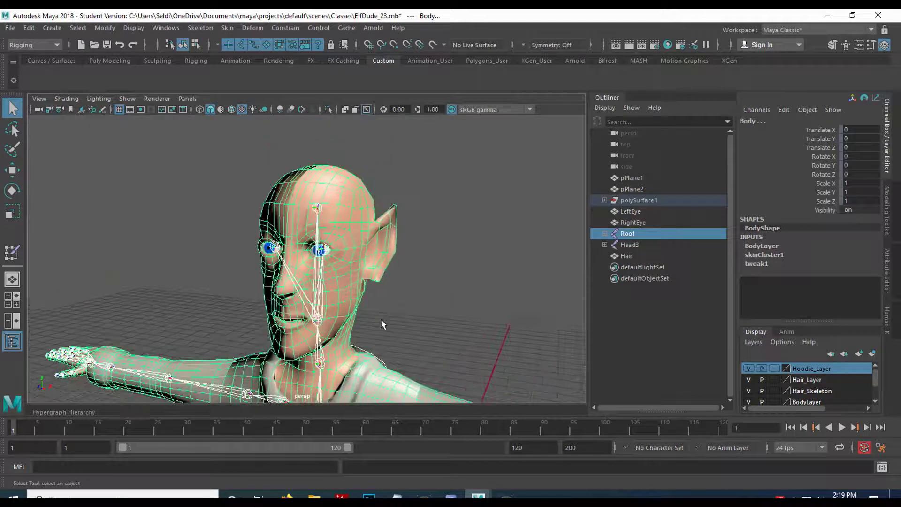
scroll(288, 258, up, 3)
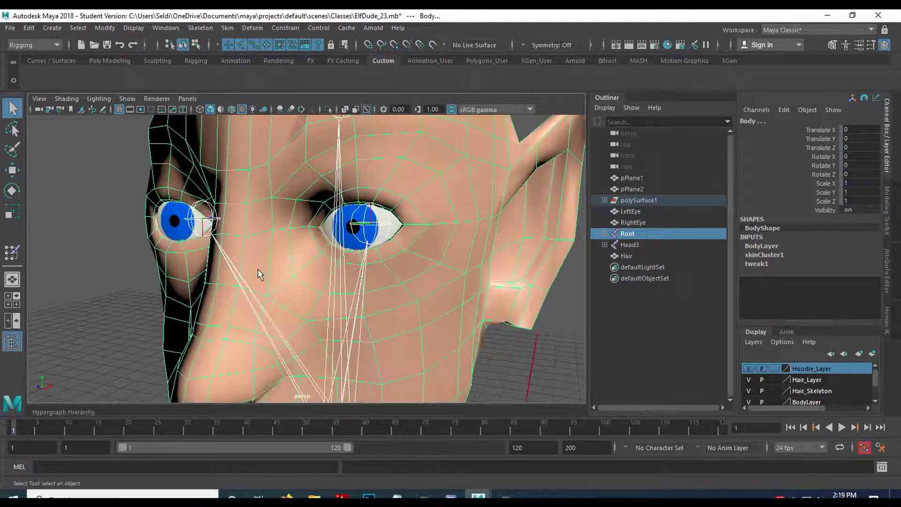
shift+click(177, 227)
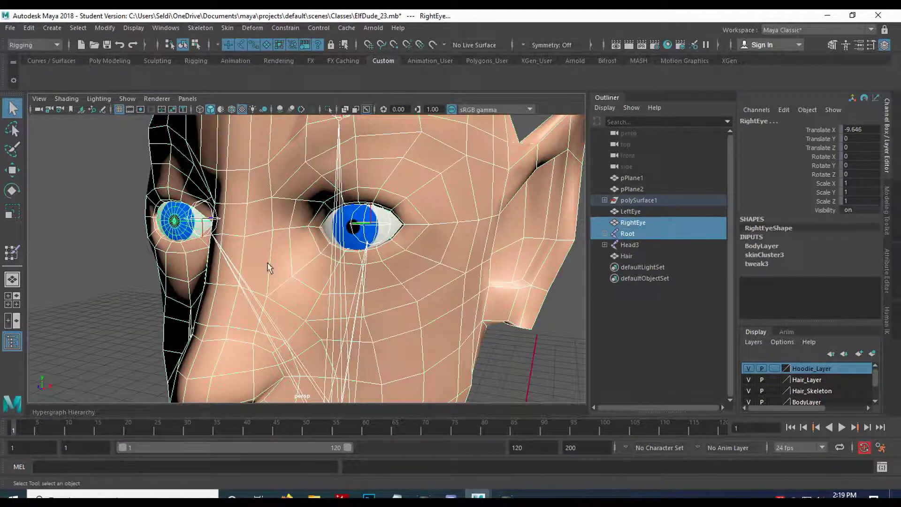
shift+click(332, 231)
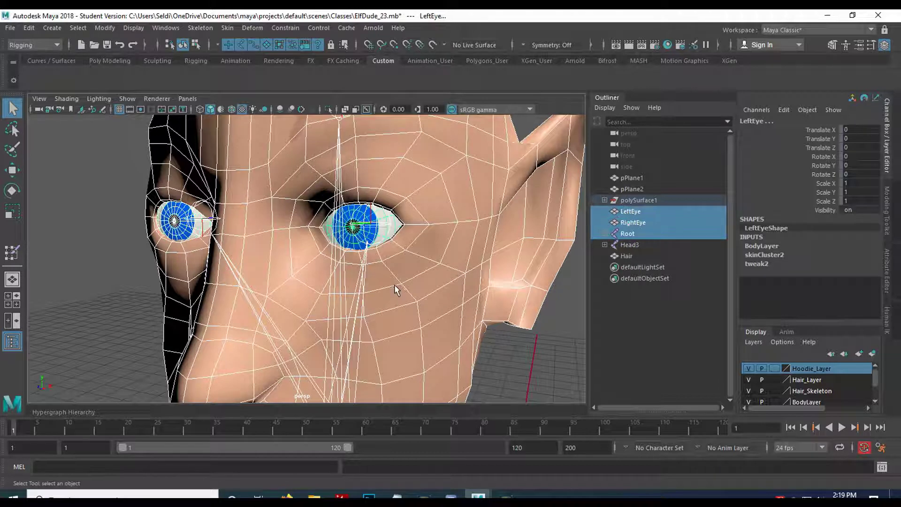
Open the Export Selection dialog for the selected skeleton, body and eyes
scroll(395, 285, down, 8)
alt+middle_drag(376, 337, 359, 243)
scroll(359, 243, down, 2)
scroll(360, 248, down, 3)
alt+drag(365, 260, 430, 313)
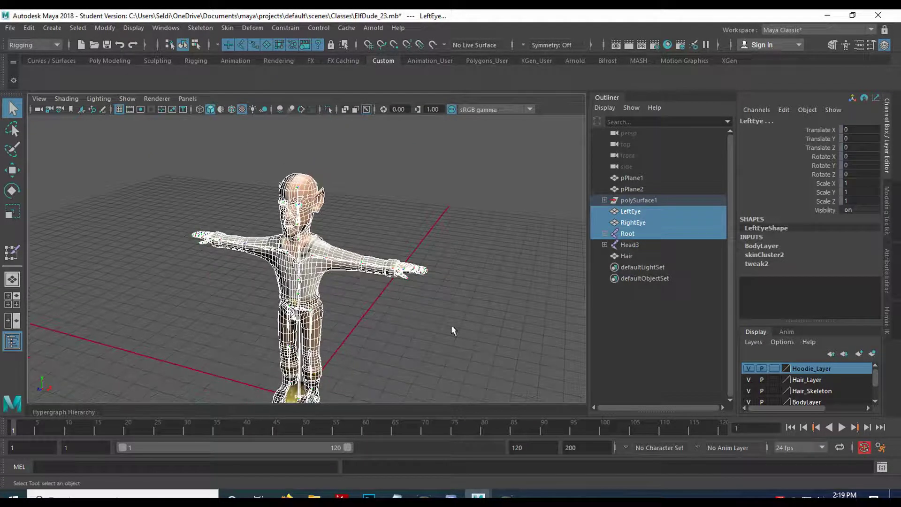
click(10, 27)
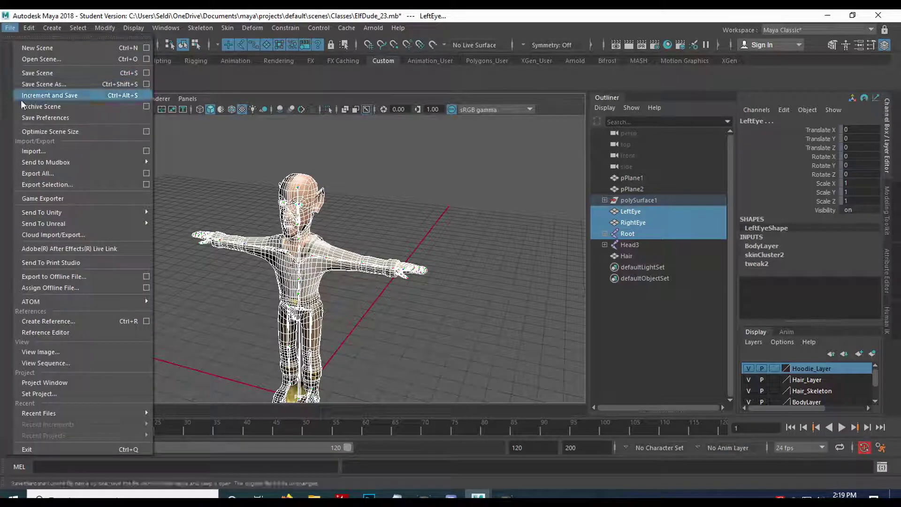
click(100, 185)
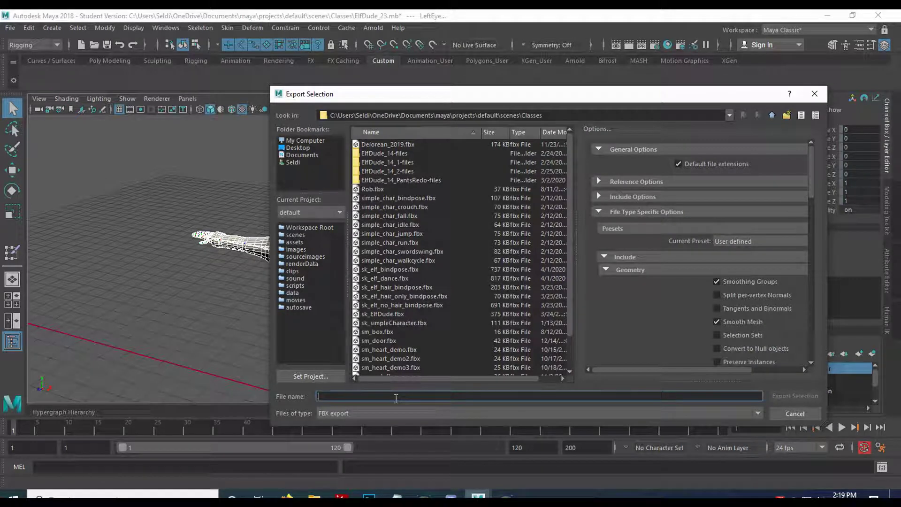
Name the export file sk_ElfDude_Bindpose.fbx, basing it on the existing sk_elf_bindpose.fbx name
text(sk)
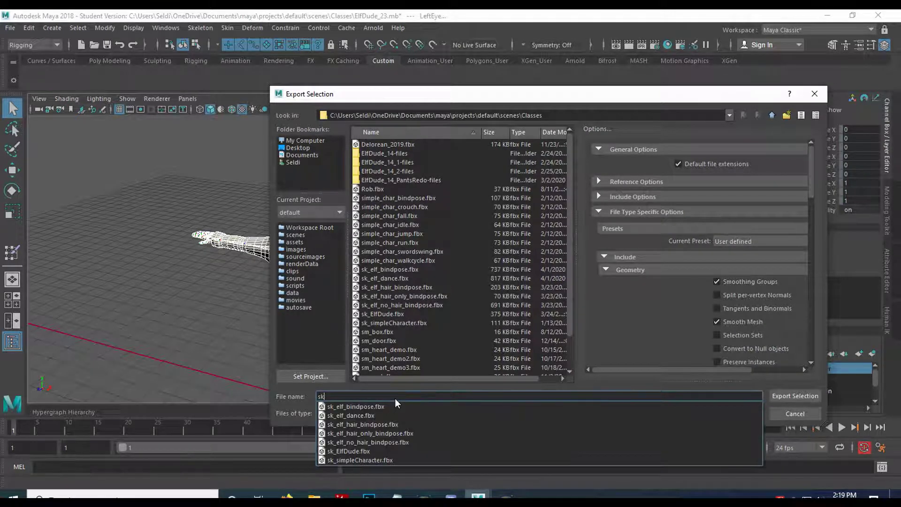
text(_elf_bindpose.fbx)
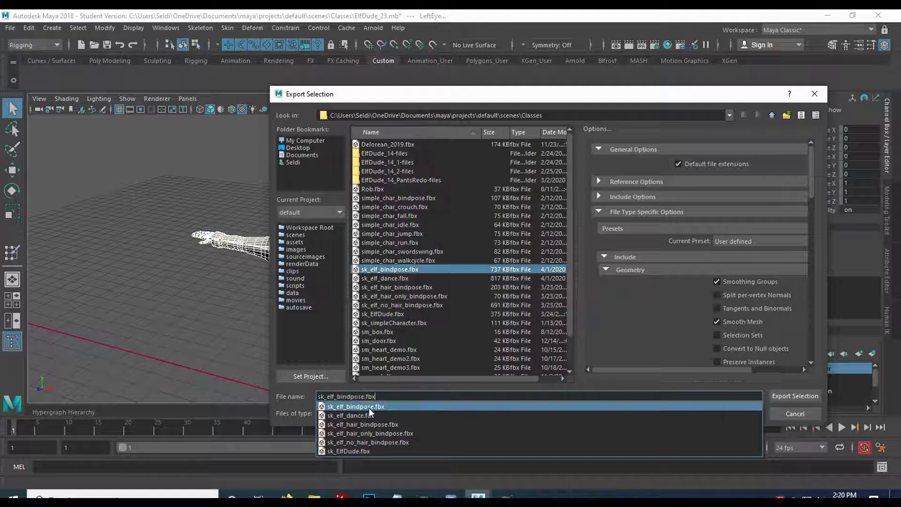
click(369, 407)
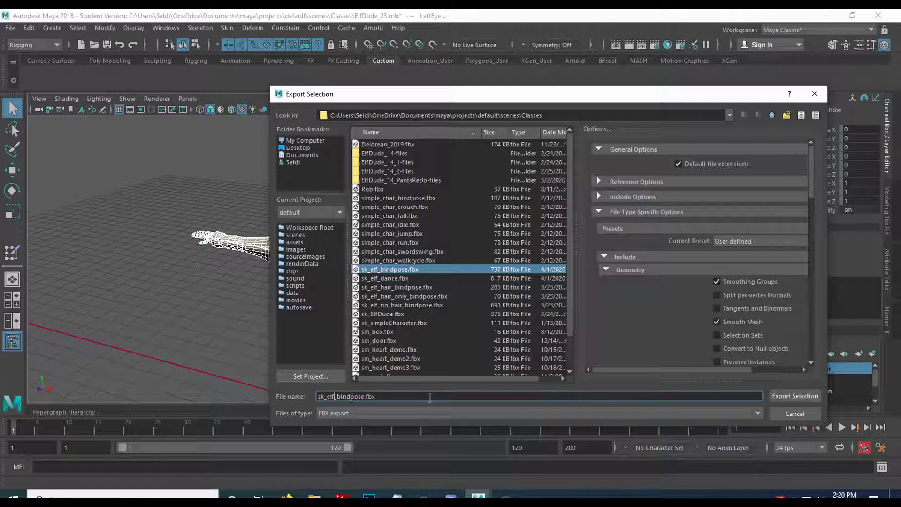
key(BackSpace)
key(BackSpace)
key(BackSpace)
text(ElfDude)
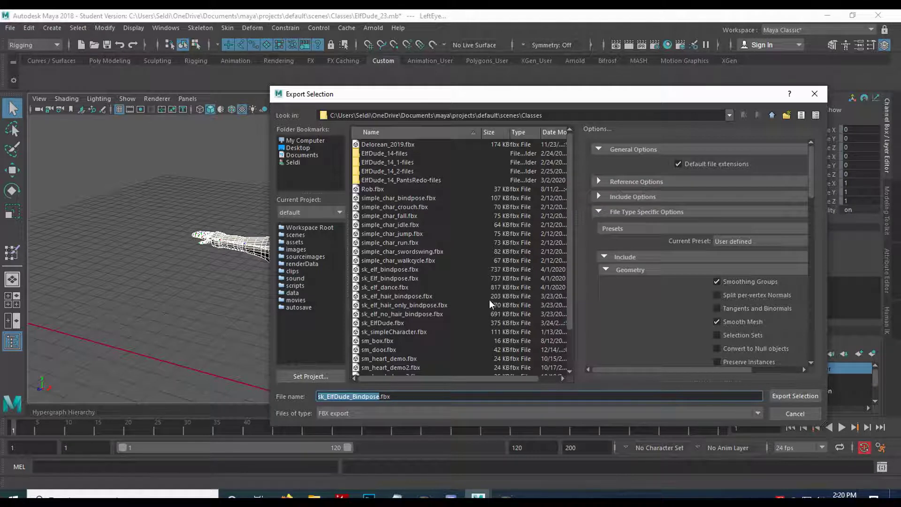
Exclude animation in the FBX options and export the selection with the FBX export file type
scroll(654, 277, down, 4)
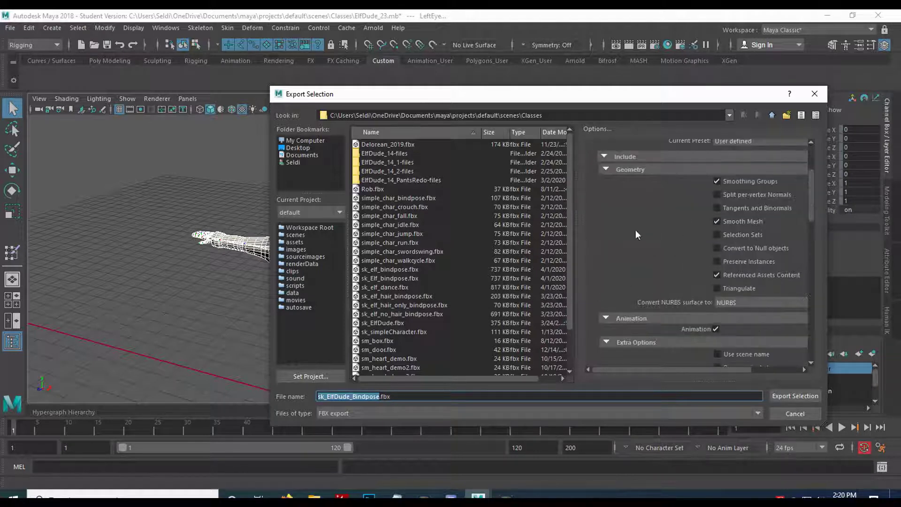
scroll(669, 252, down, 1)
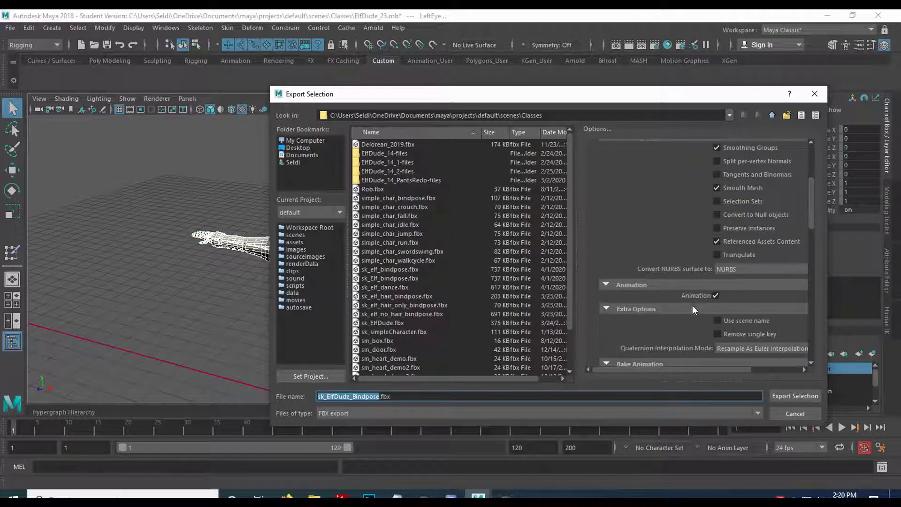
click(717, 294)
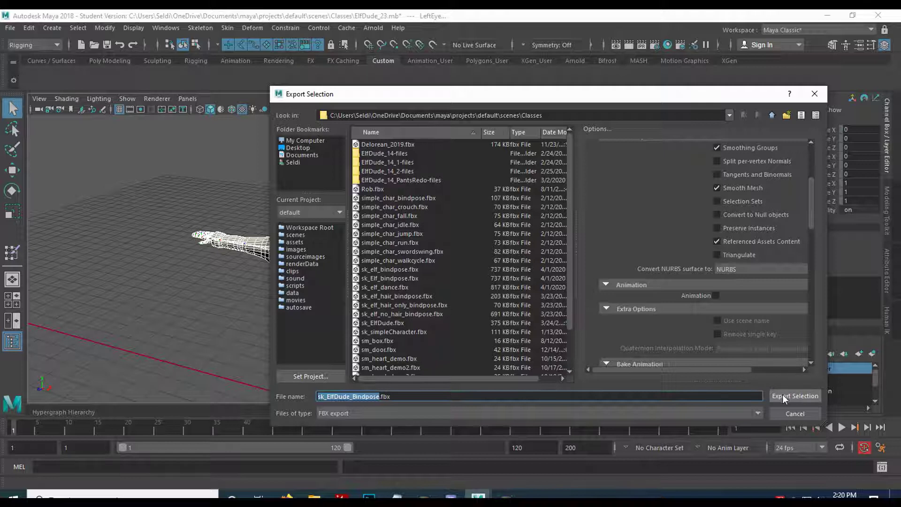
click(331, 413)
click(356, 414)
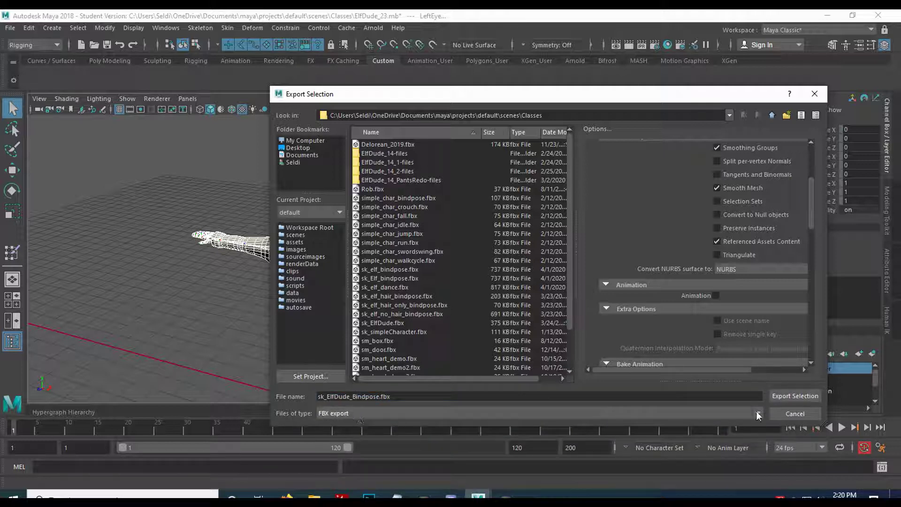
click(788, 396)
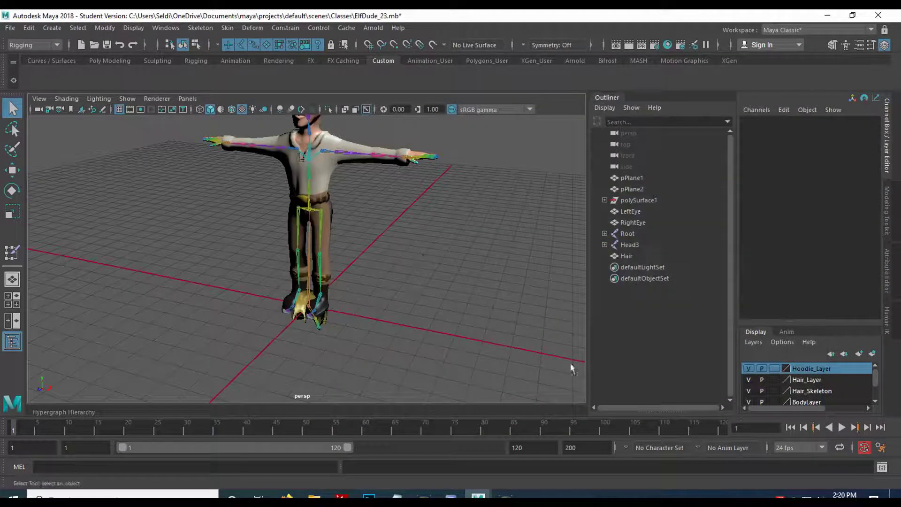
Hide the BodyLayer and Skeleton display layers and select the Head3 joint together with the Hair mesh
scroll(765, 380, down, 2)
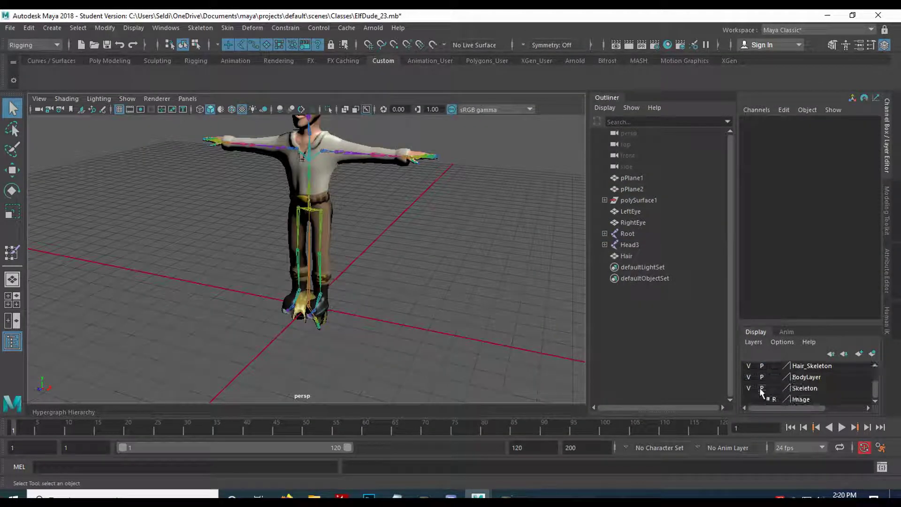
click(749, 376)
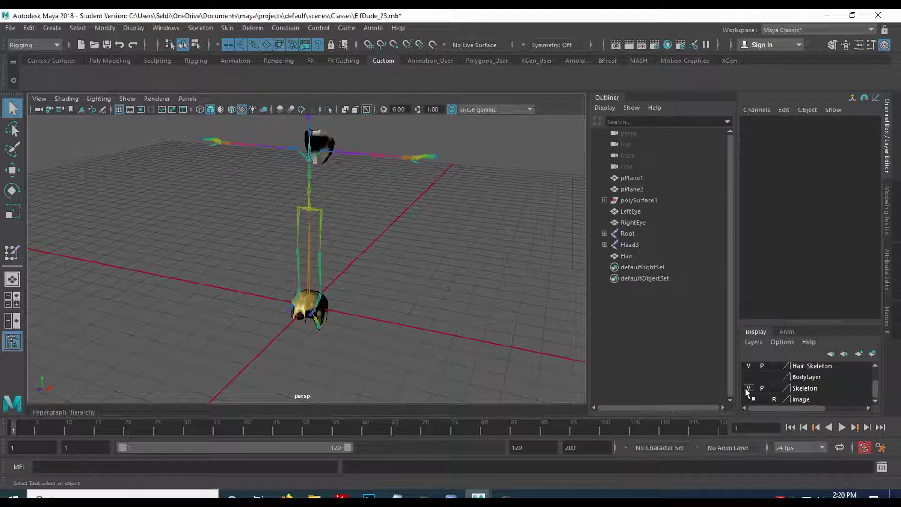
click(748, 387)
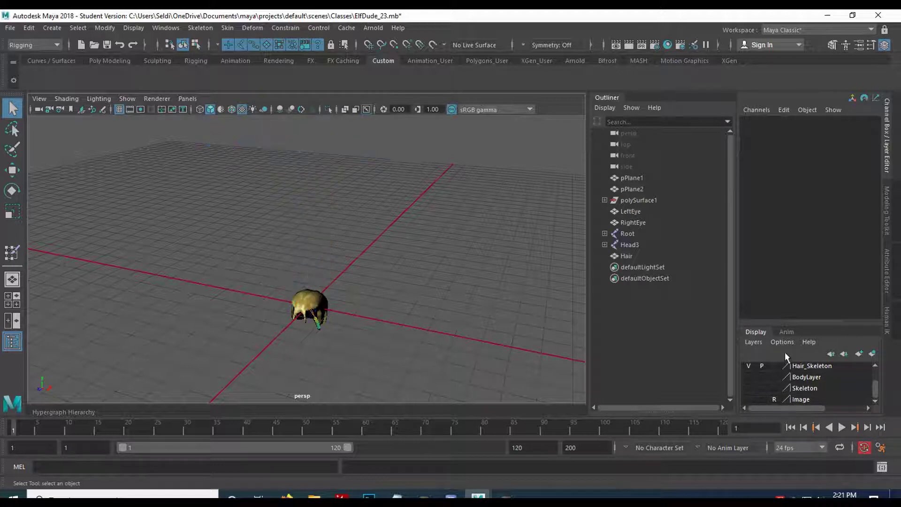
click(318, 306)
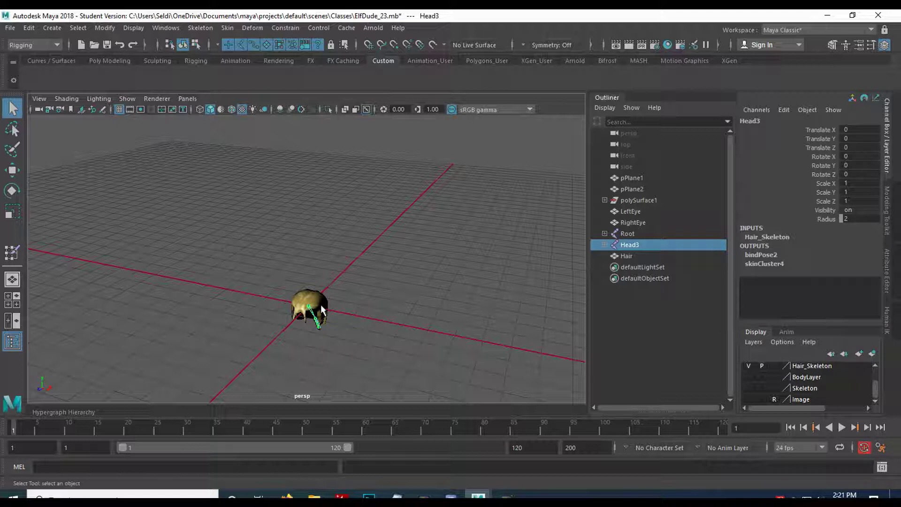
shift+click(322, 309)
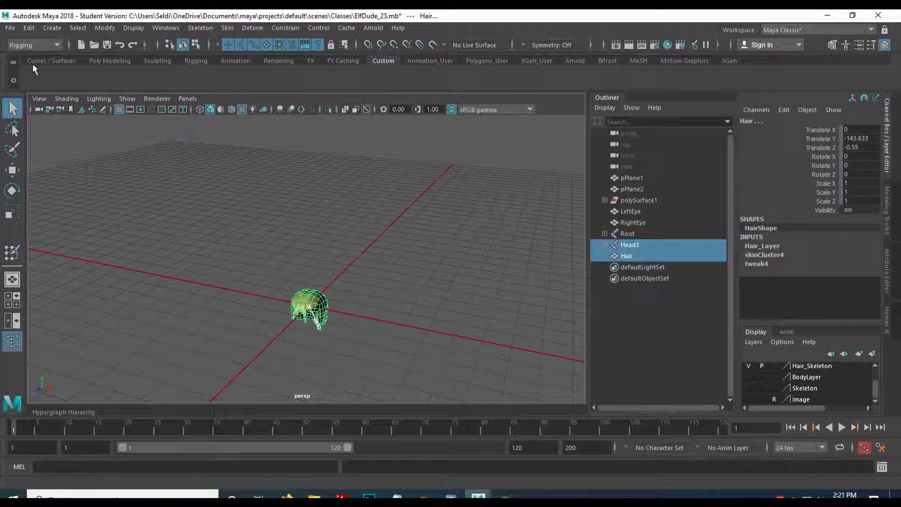
Export the selected hair joint and mesh as an FBX file named sk_ElfHair_Bindpose, with animation excluded
click(12, 30)
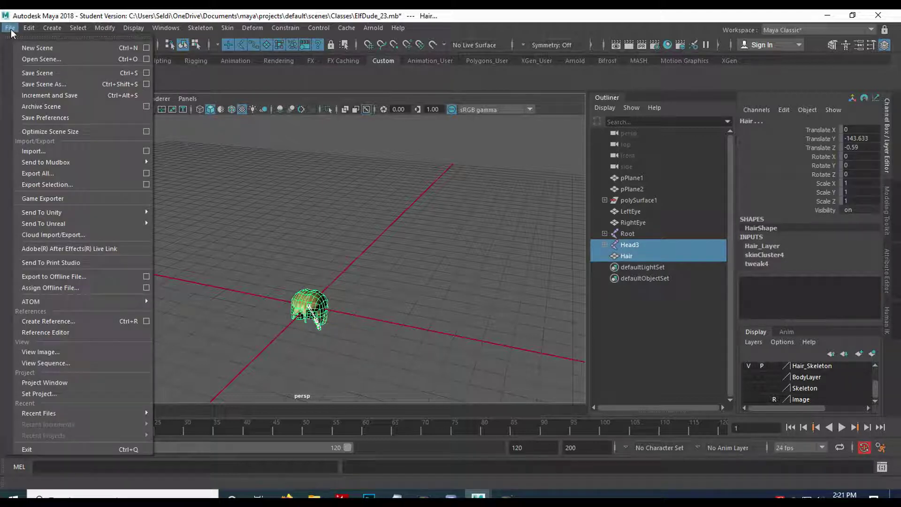
click(63, 182)
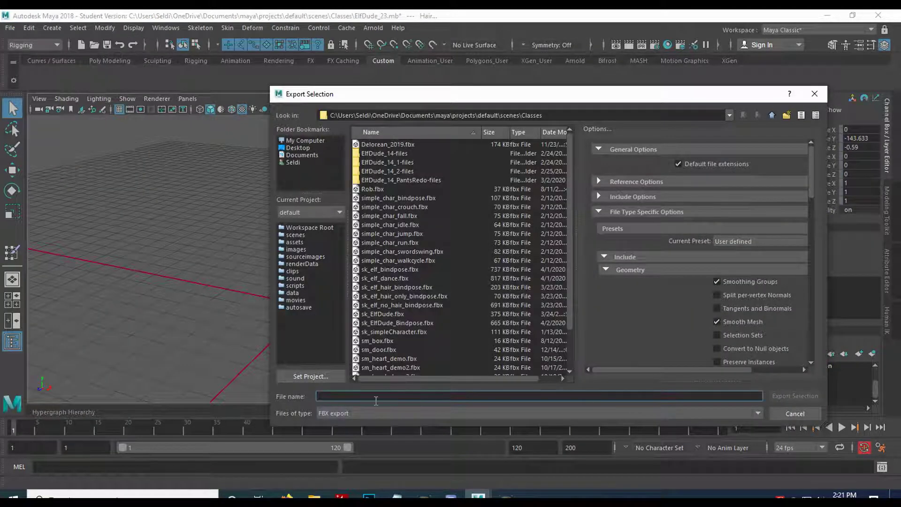
text(sk_Elf)
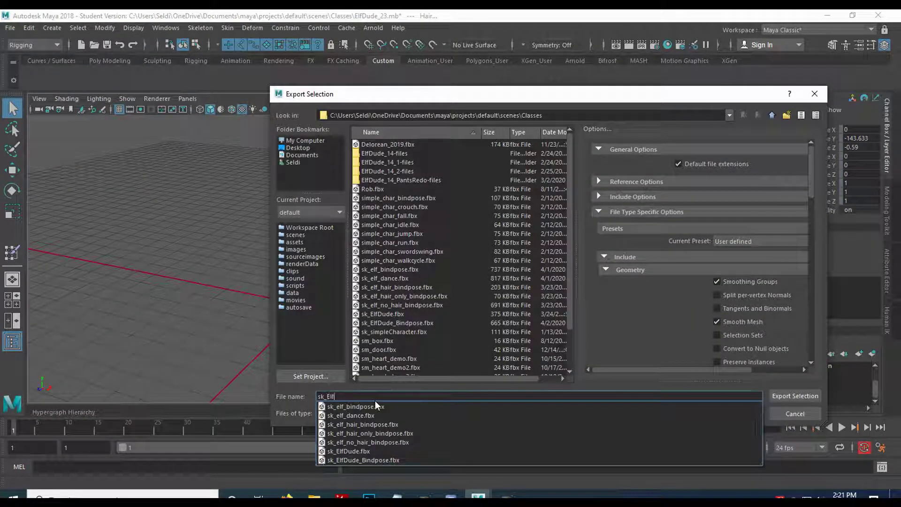
text(Hair_Bindpose)
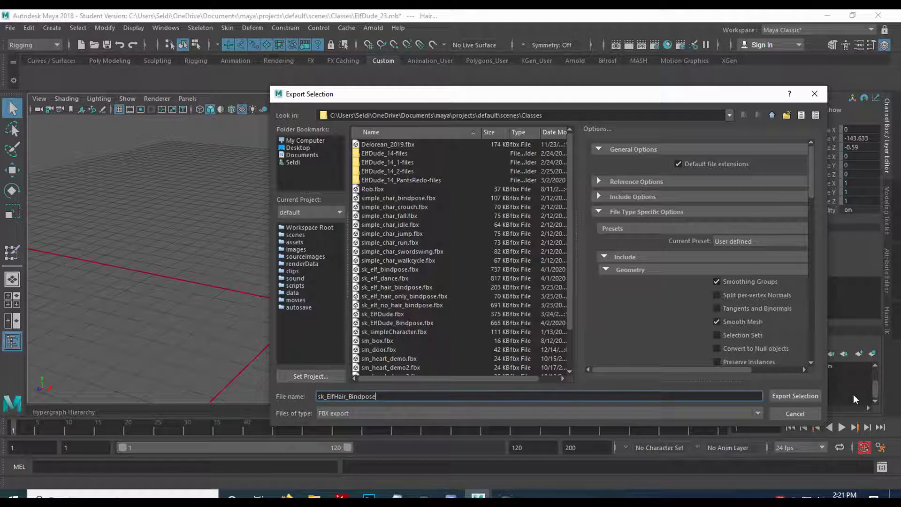
scroll(718, 308, down, 3)
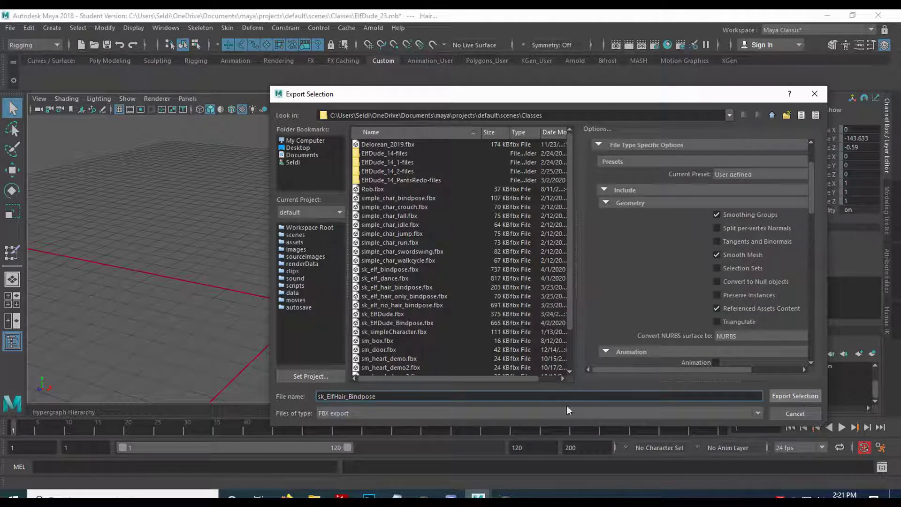
click(798, 395)
Switch to the Windows desktop and launch Unreal Engine
right_click(566, 495)
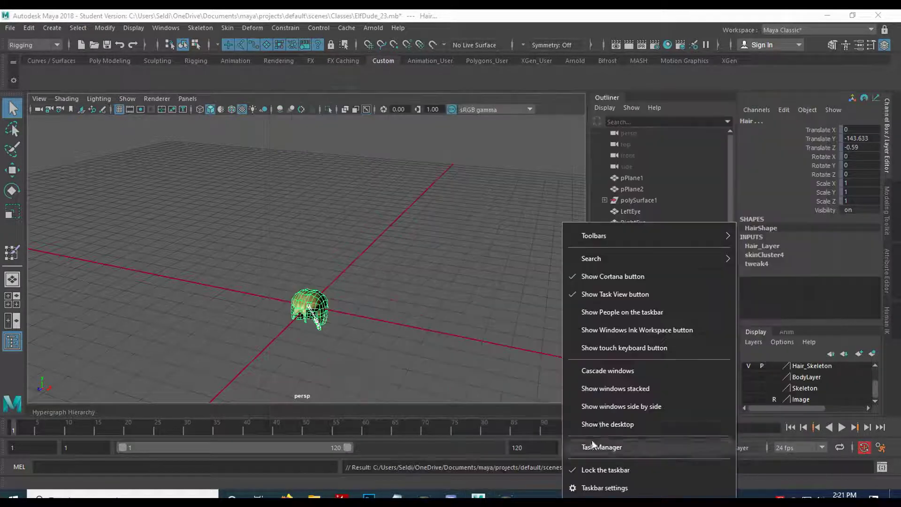
click(595, 421)
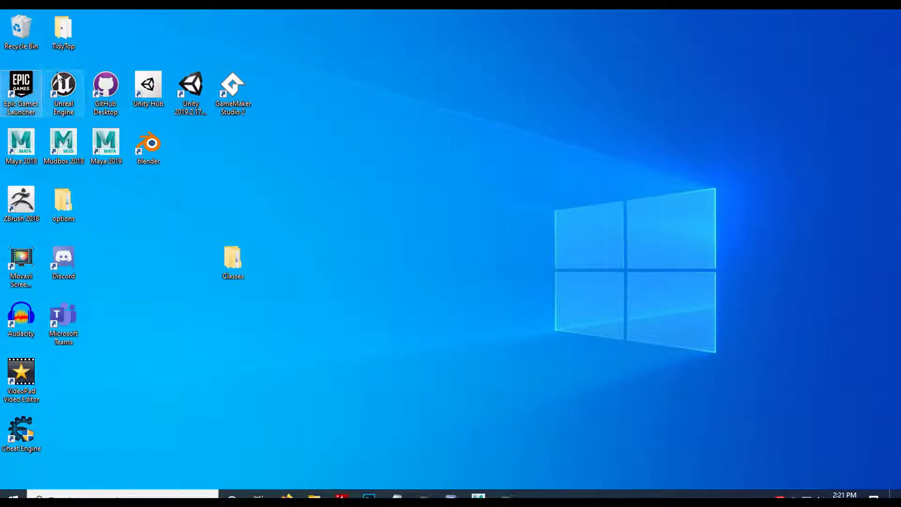
click(62, 87)
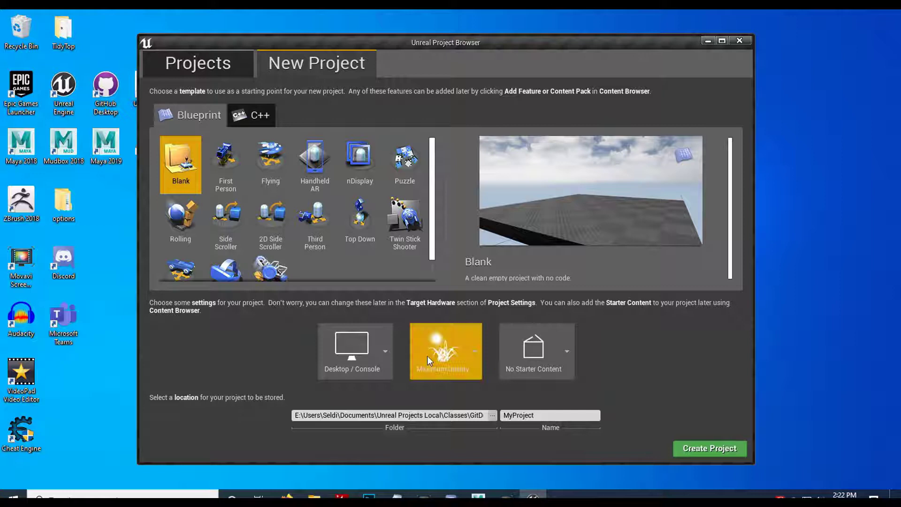
Create a blank Blueprint project named ElfGame with Scalable 3D or 2D quality and no starter content
click(438, 356)
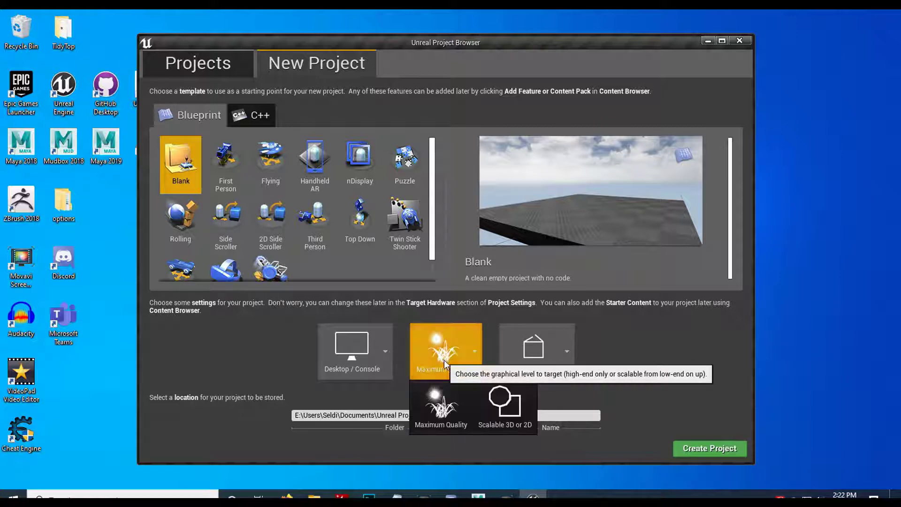
click(506, 403)
click(545, 362)
click(545, 362)
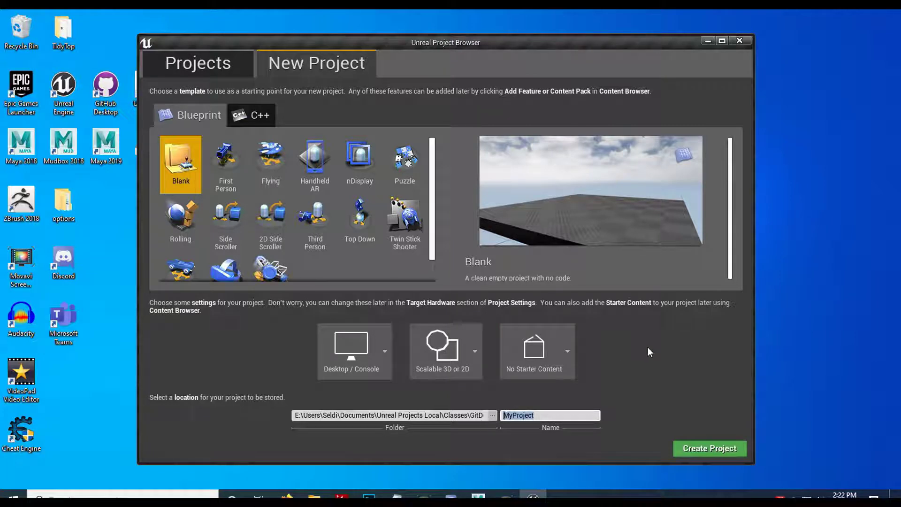
text(E)
key(BackSpace)
text(ElfGame)
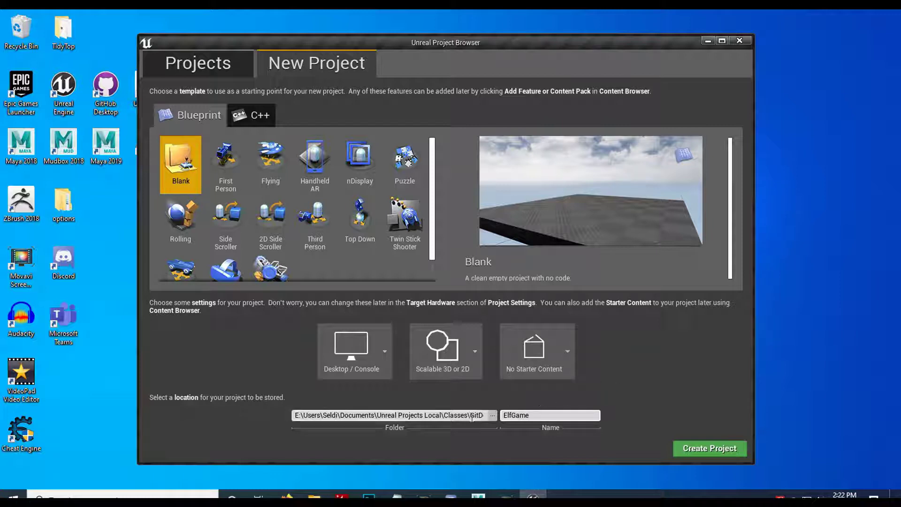
click(700, 452)
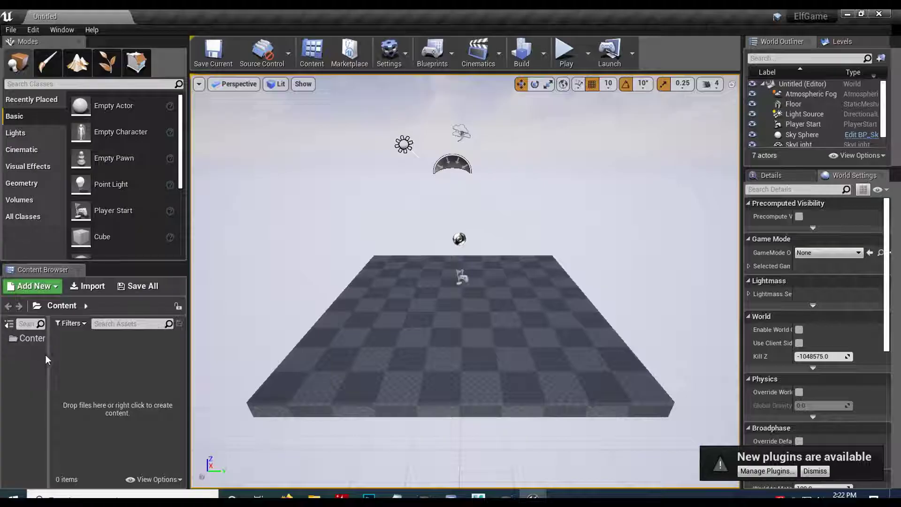
Create a folder named SkeletalMesh in the project's Content folder
click(33, 286)
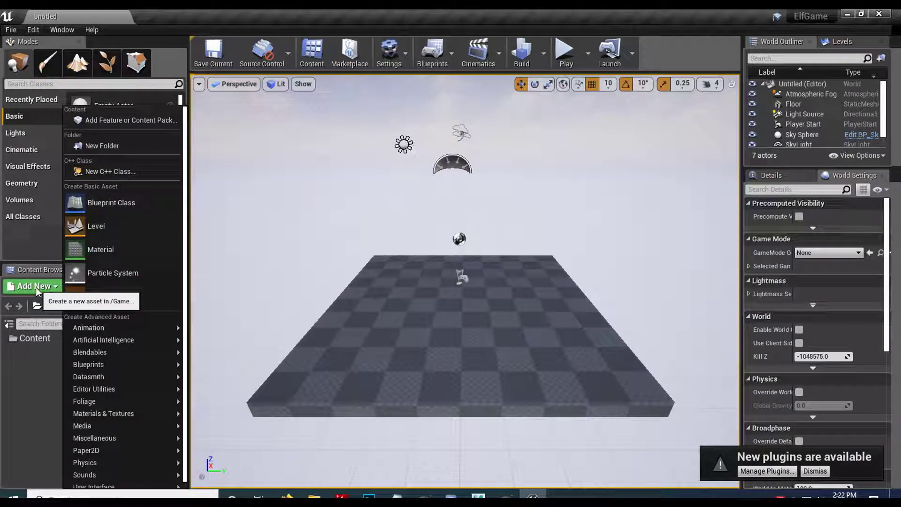
click(111, 147)
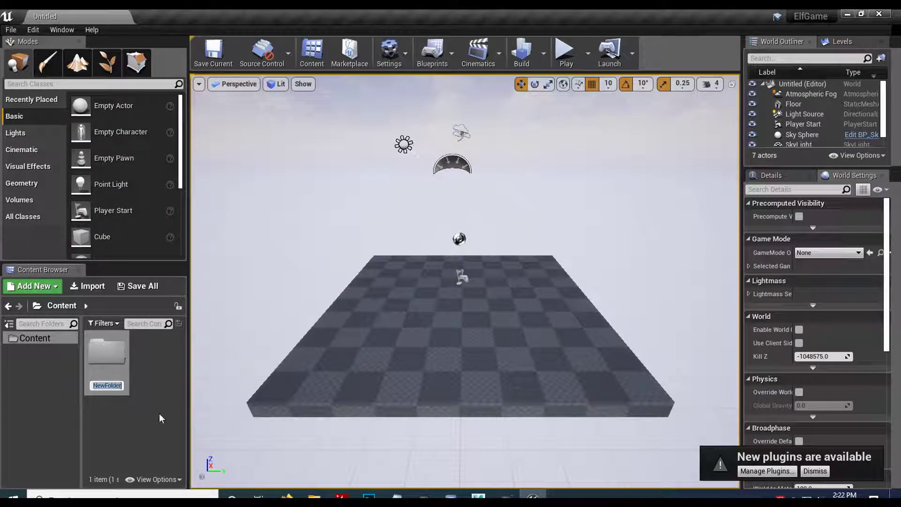
text(SkeletalMesh)
key(Return)
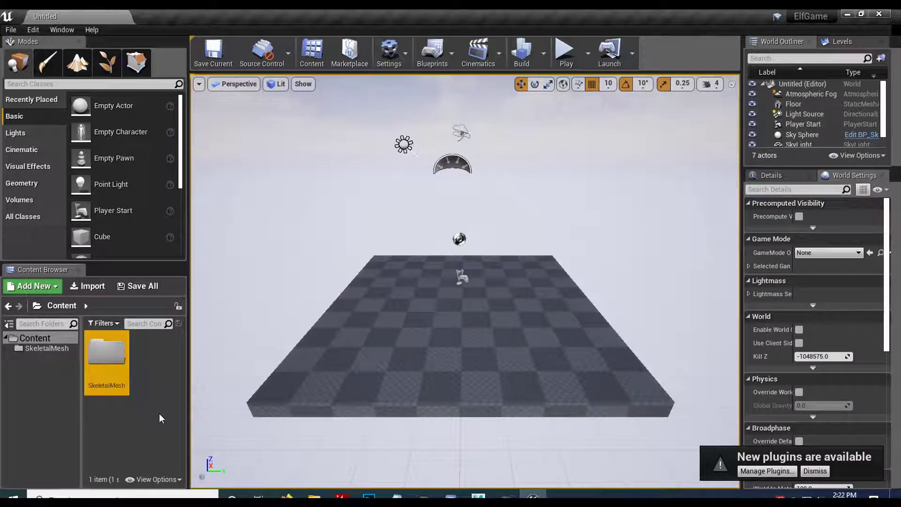
Add a Blueprints folder beside the SkeletalMesh folder in Content
click(37, 289)
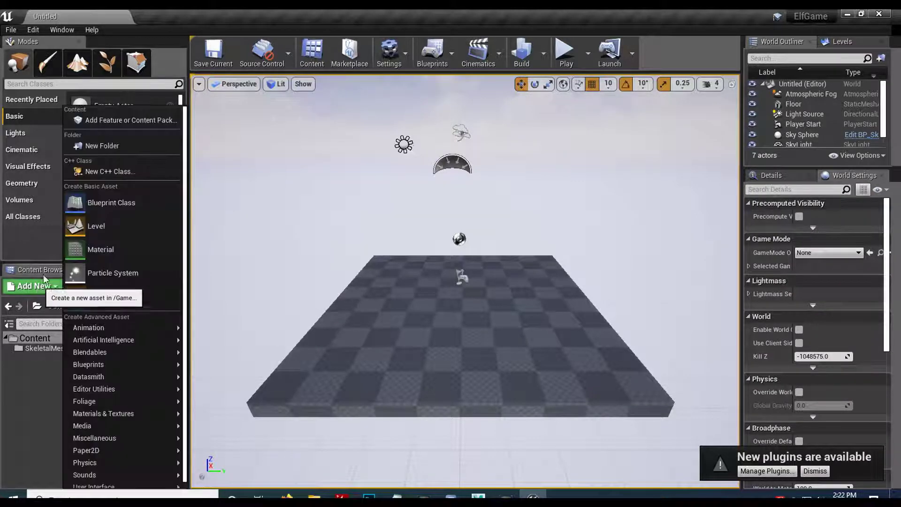
click(106, 146)
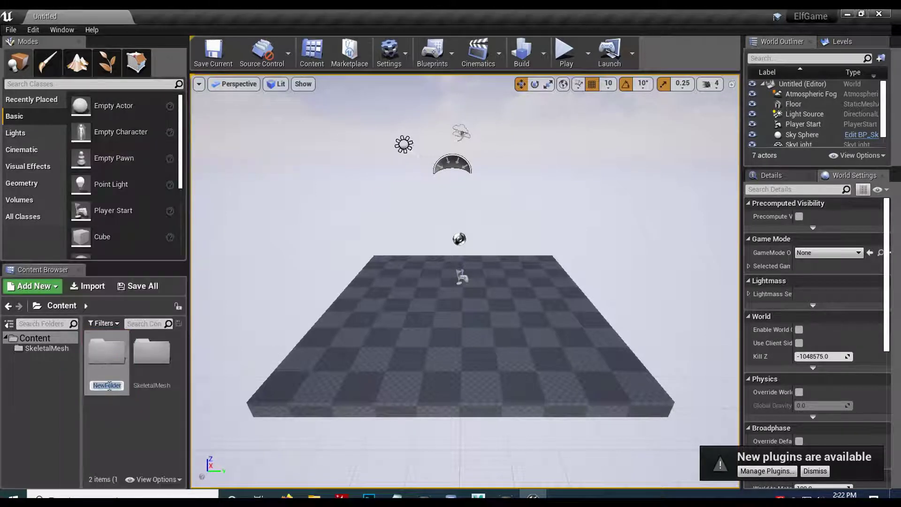
text(Blueprints)
key(Return)
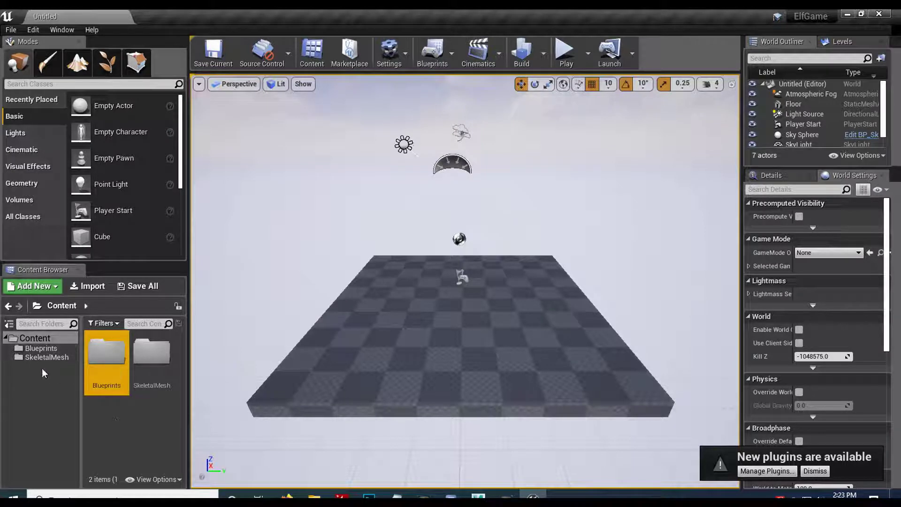
Create a Characters subfolder inside the Blueprints folder
click(51, 350)
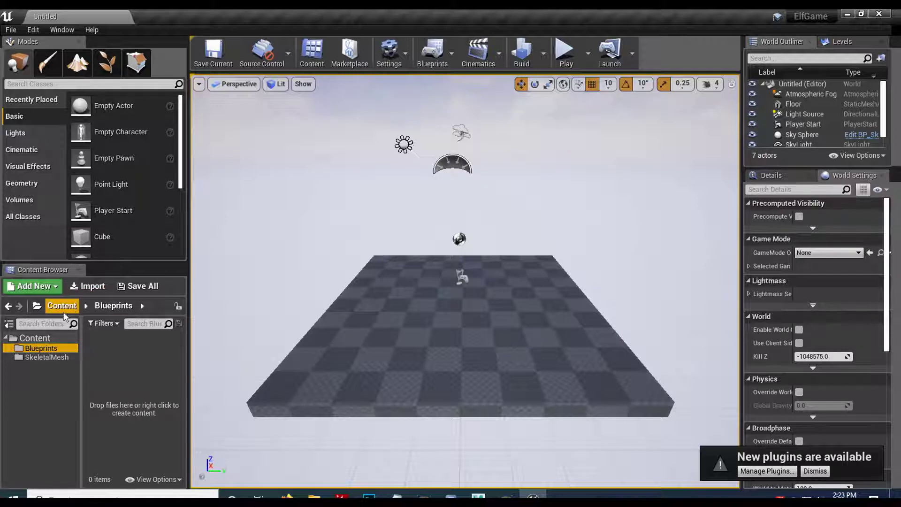
click(33, 285)
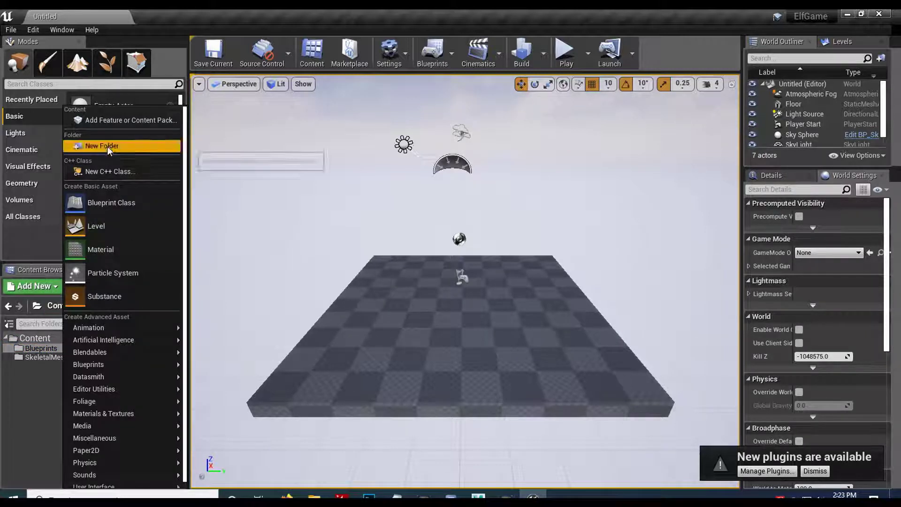
click(101, 88)
text(Characters)
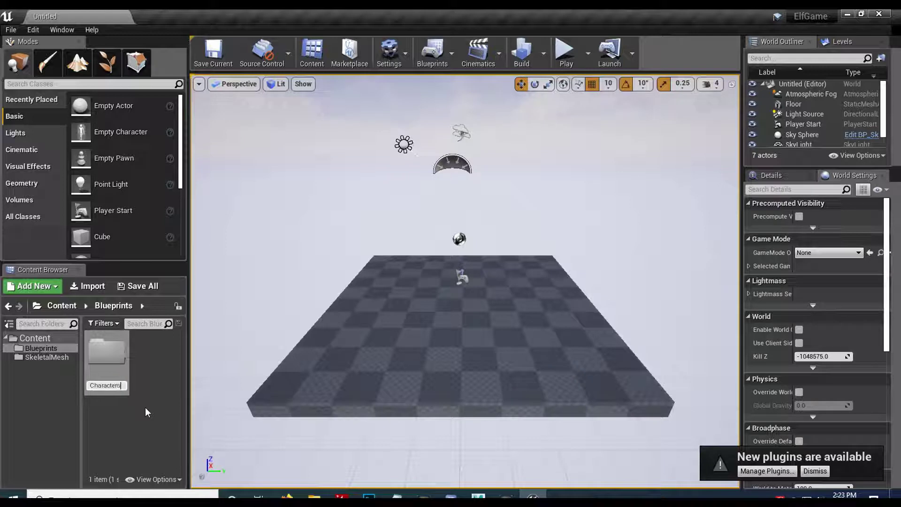
key(Return)
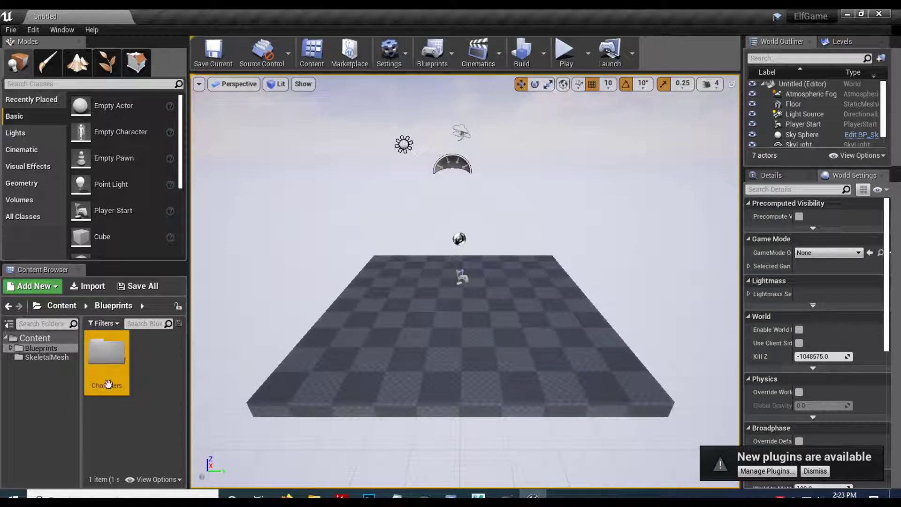
Return to the main Content folder and create a folder named Animations there
click(35, 348)
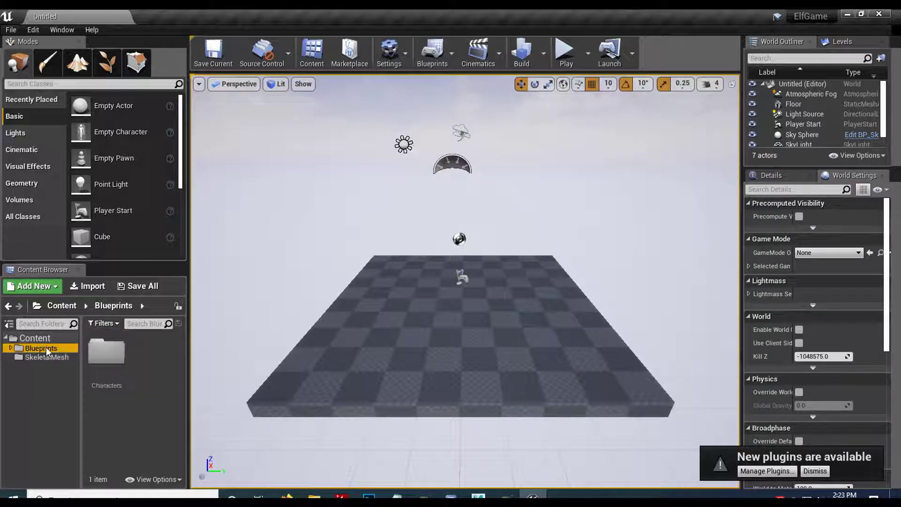
click(35, 338)
click(33, 286)
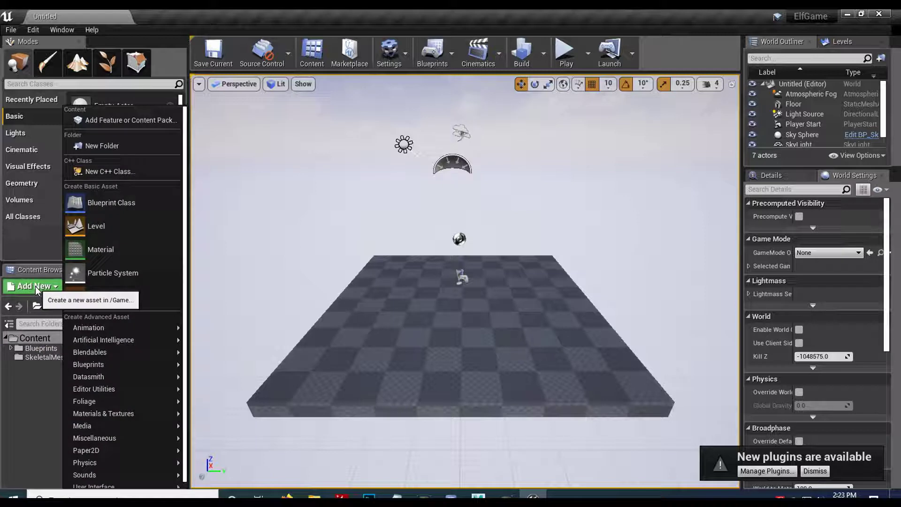
click(106, 146)
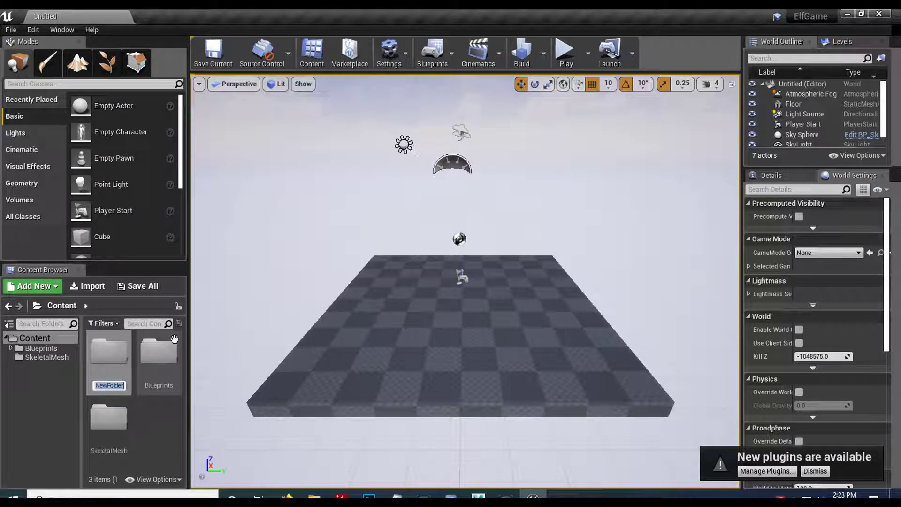
key(Return)
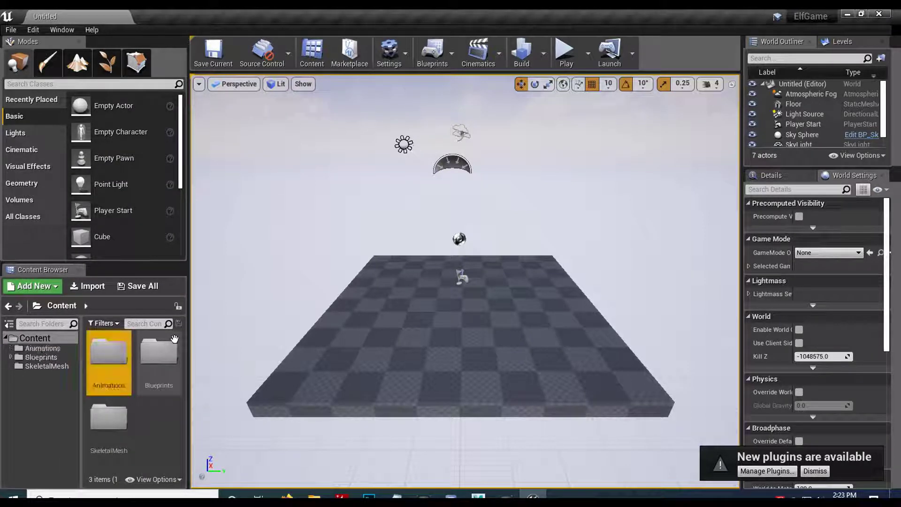
Import sk_ElfDude_Bindpose into the SkeletalMesh folder as a skeletal mesh, using the FBX import options as shown
double_click(113, 431)
click(87, 285)
scroll(194, 132, down, 4)
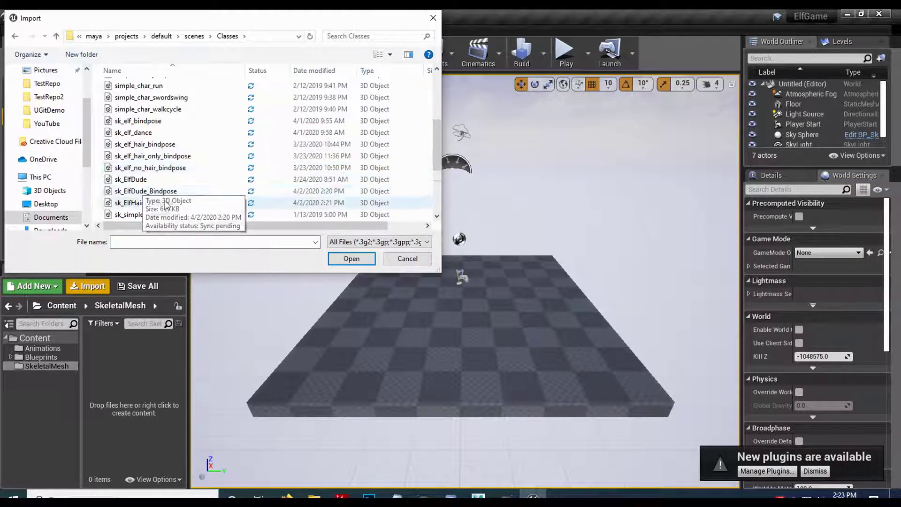
click(137, 192)
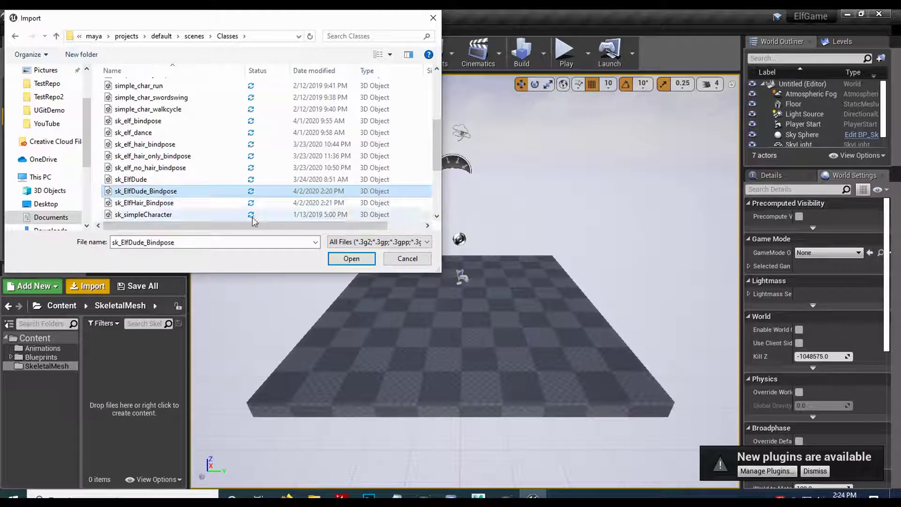
click(360, 261)
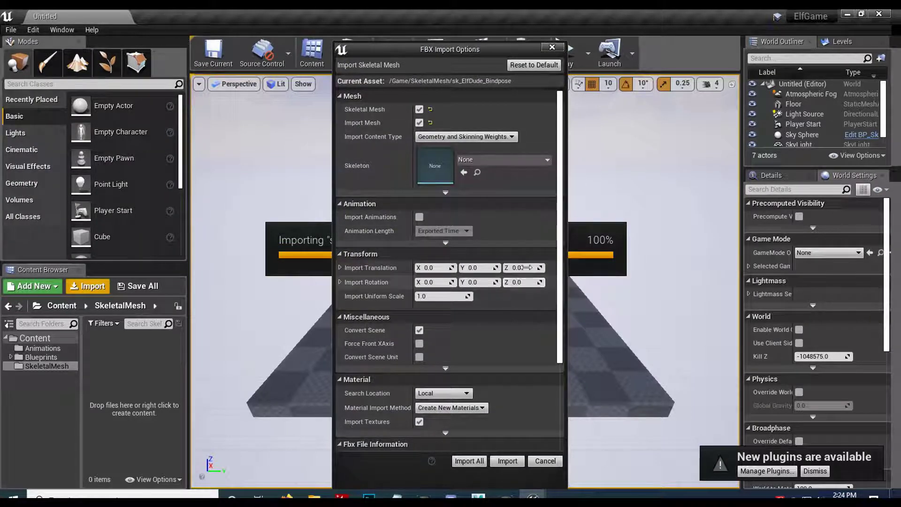
click(501, 463)
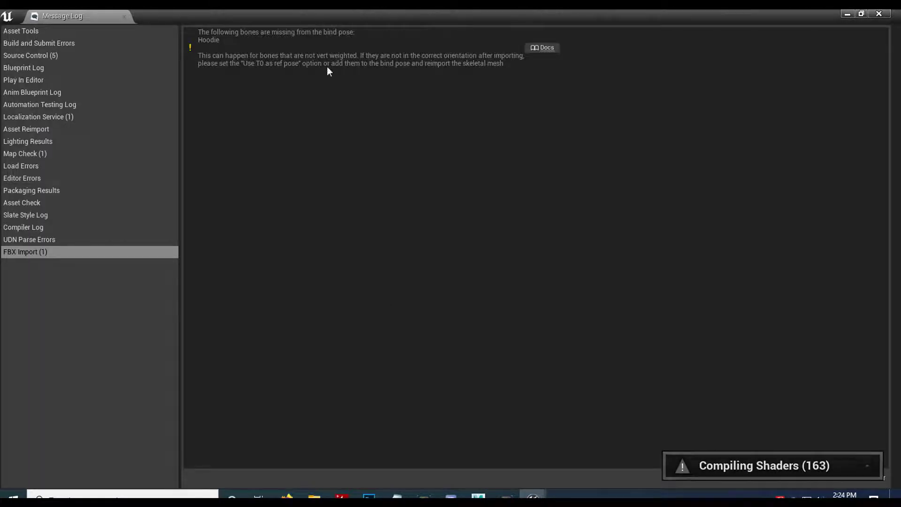
Review the FBX import message about bones missing from the bind pose and close the message log
drag(222, 15, 296, 161)
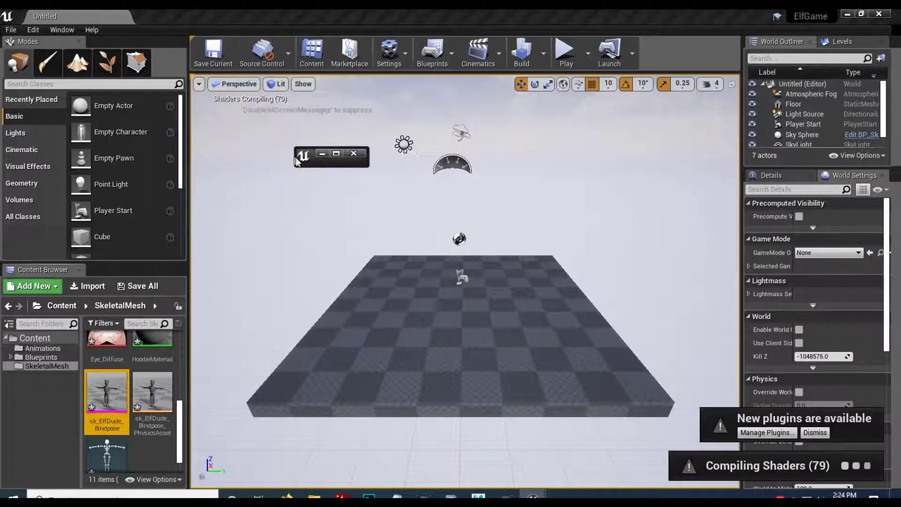
click(336, 153)
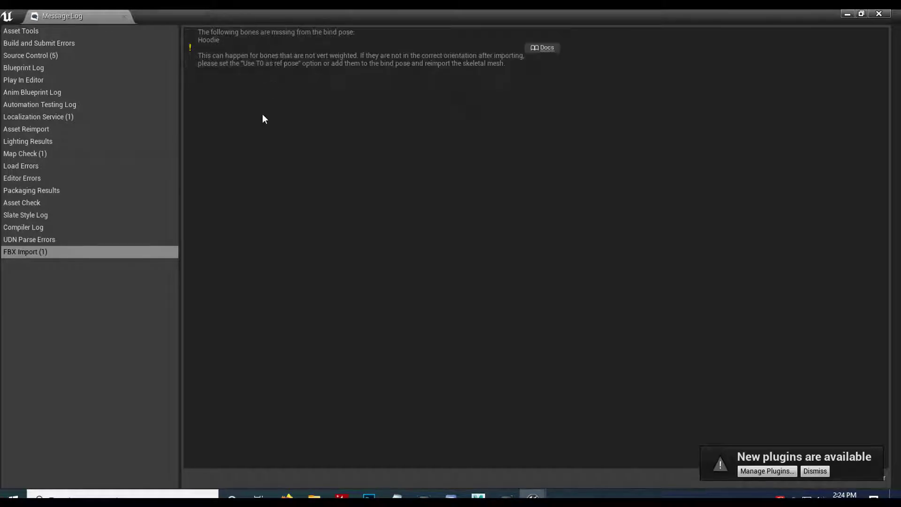
click(877, 15)
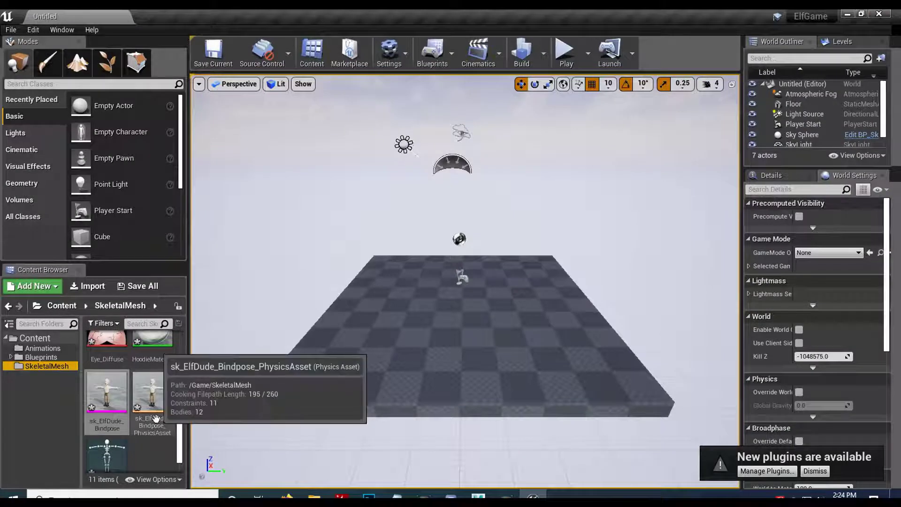
Place the sk_ElfDude_Bindpose skeletal mesh on the floor of the level
scroll(156, 417, down, 3)
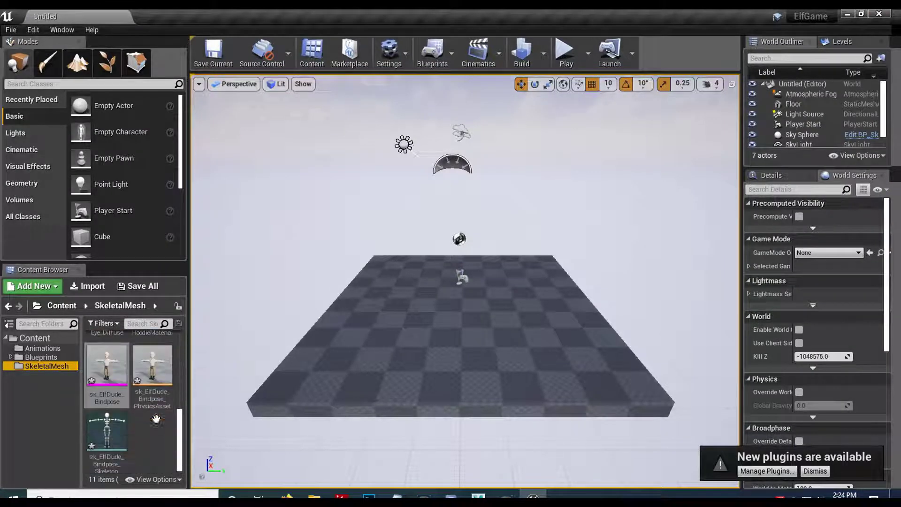
drag(107, 368, 372, 366)
scroll(373, 366, up, 2)
right_drag(372, 366, 429, 380)
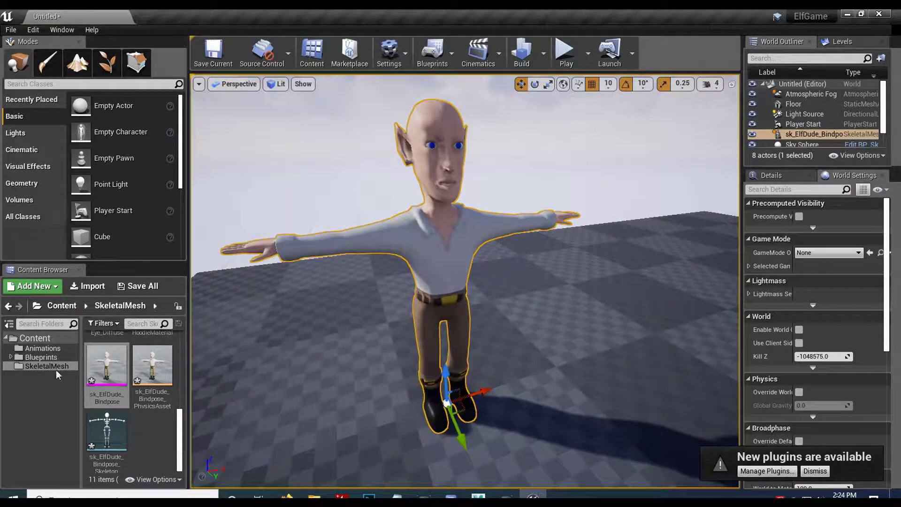
Choose sk_ElfHair_Bindpose from the Classes folder for import into the SkeletalMesh folder
click(44, 288)
click(44, 288)
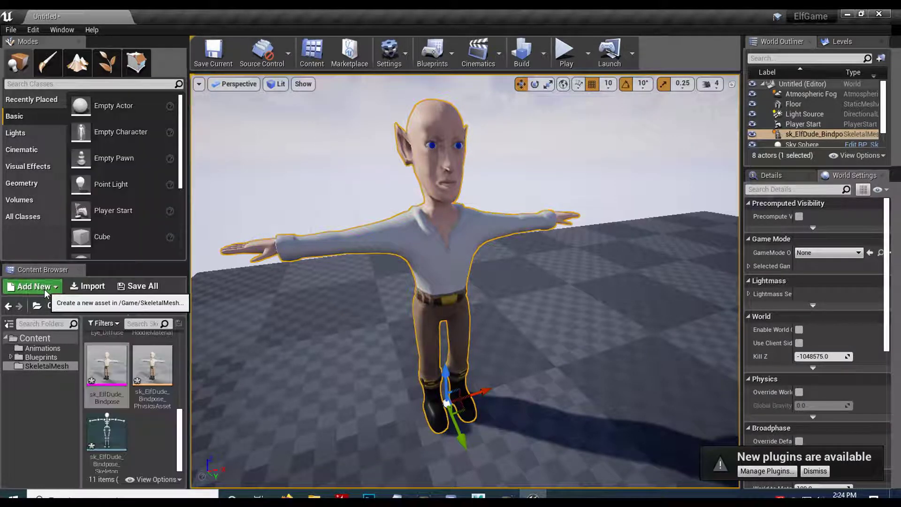
click(84, 287)
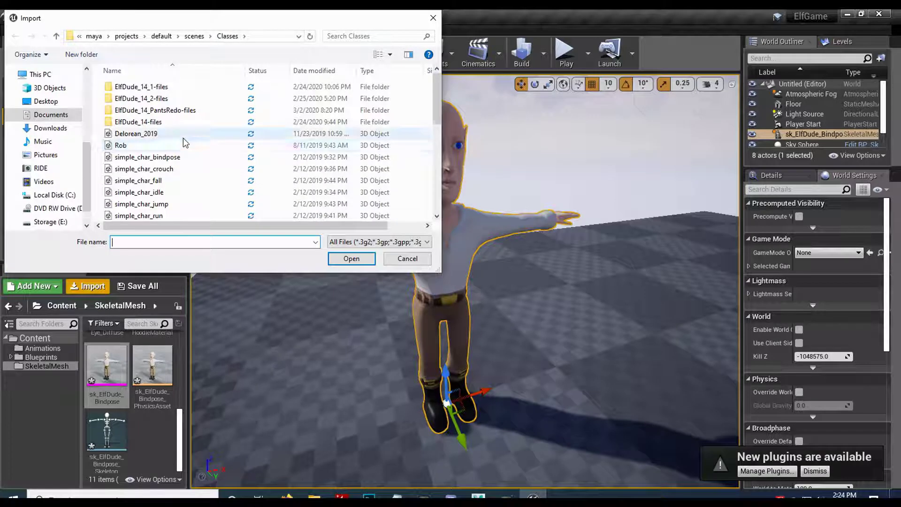
scroll(172, 156, down, 6)
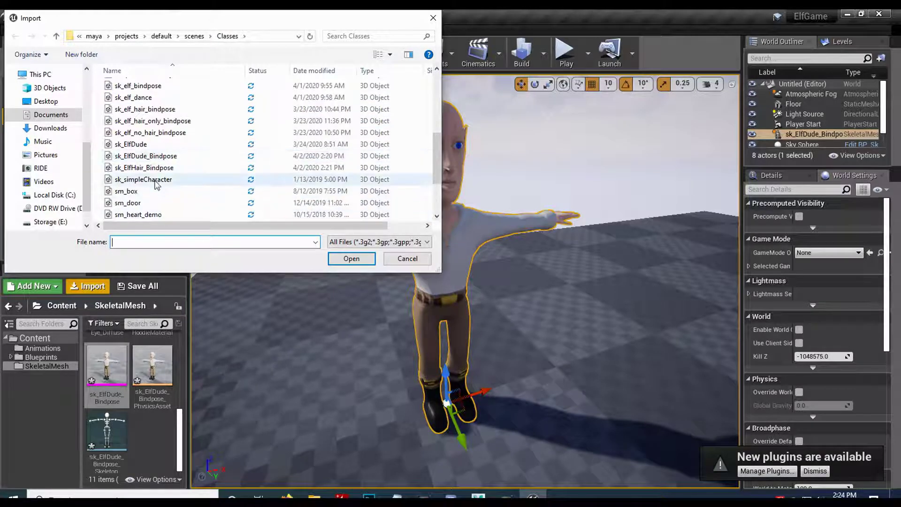
click(149, 167)
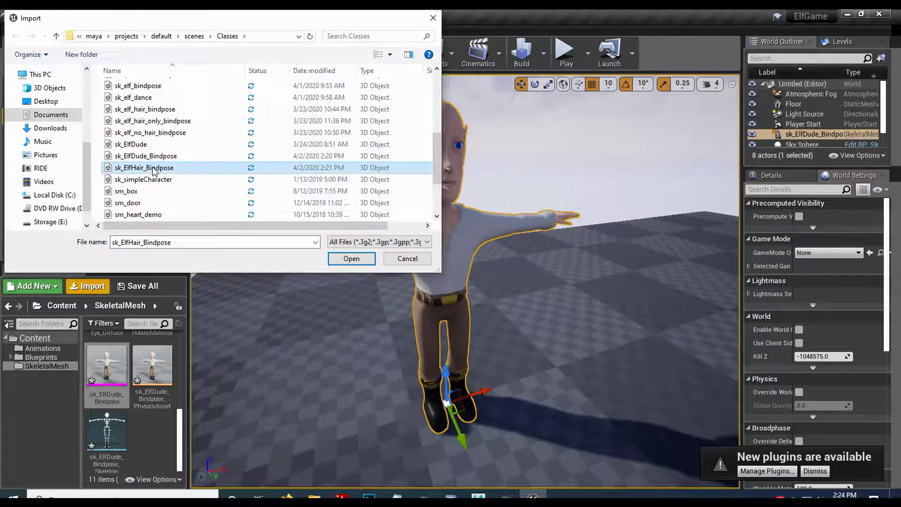
click(356, 259)
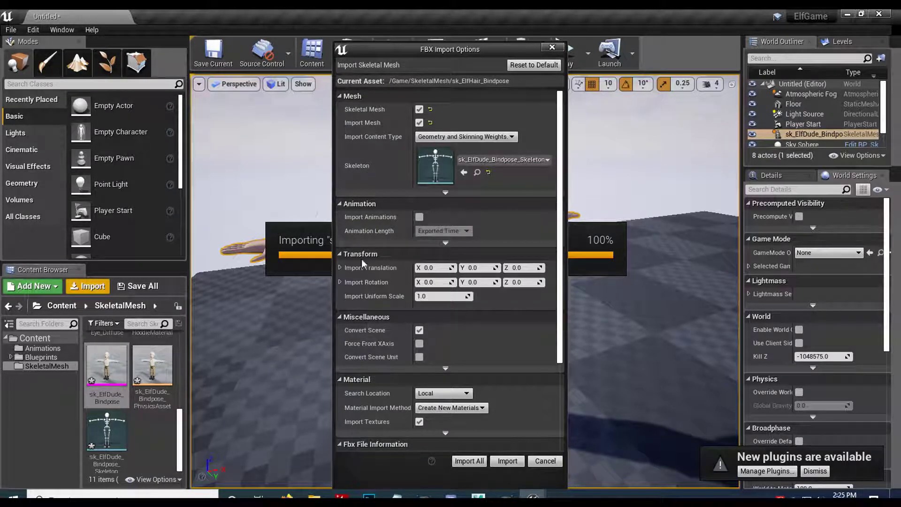
Reset the Skeleton option to None and import the hair as a skeletal mesh with its own skeleton
click(511, 159)
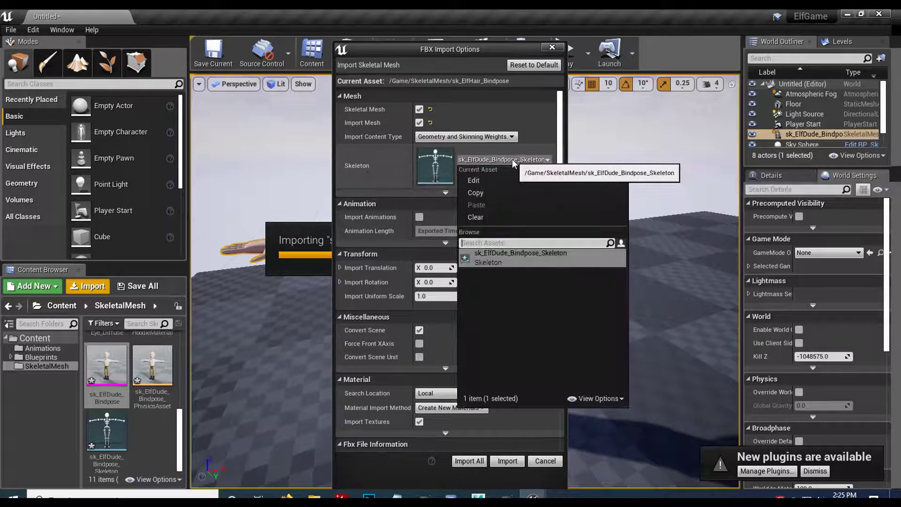
click(512, 154)
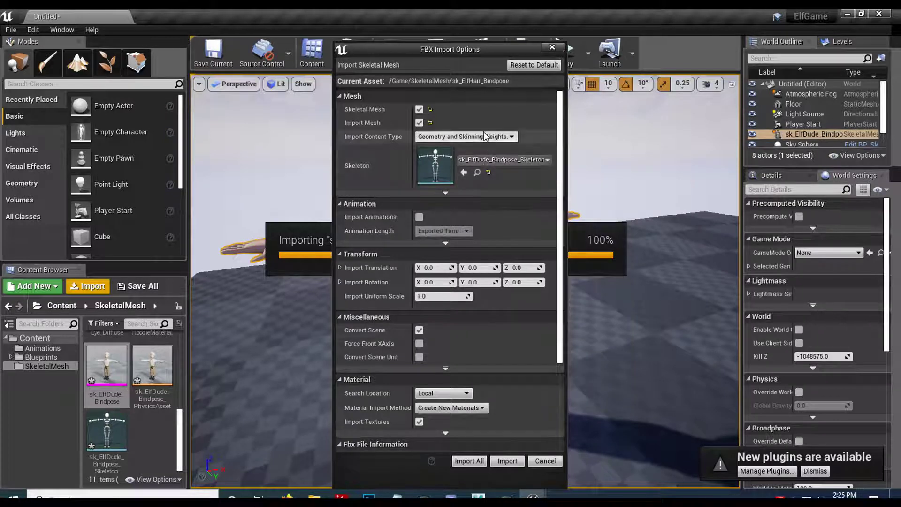
click(487, 173)
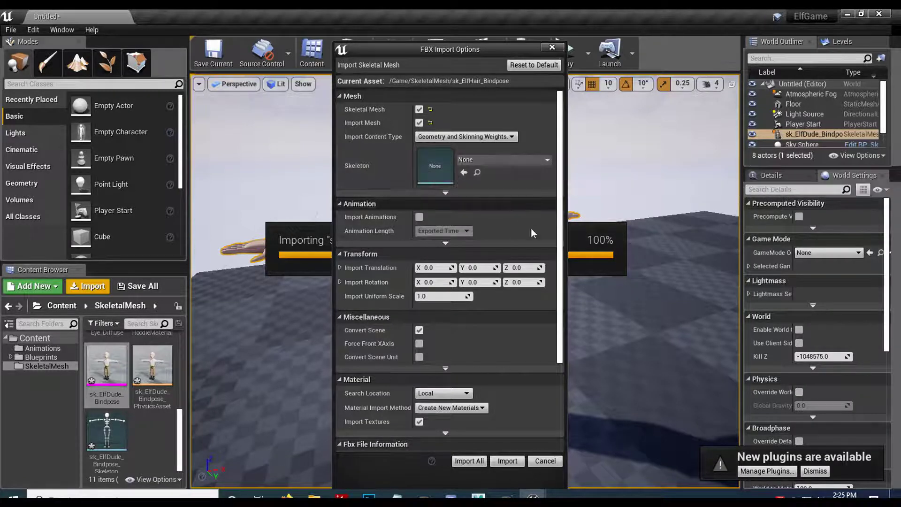
click(500, 463)
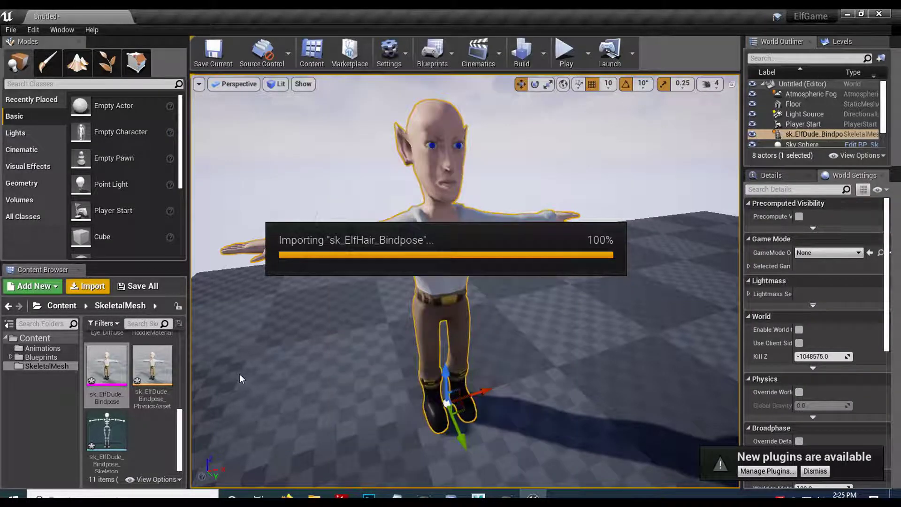
Place the sk_ElfHair_Bindpose skeletal mesh in the level beside the elf character
scroll(101, 418, up, 2)
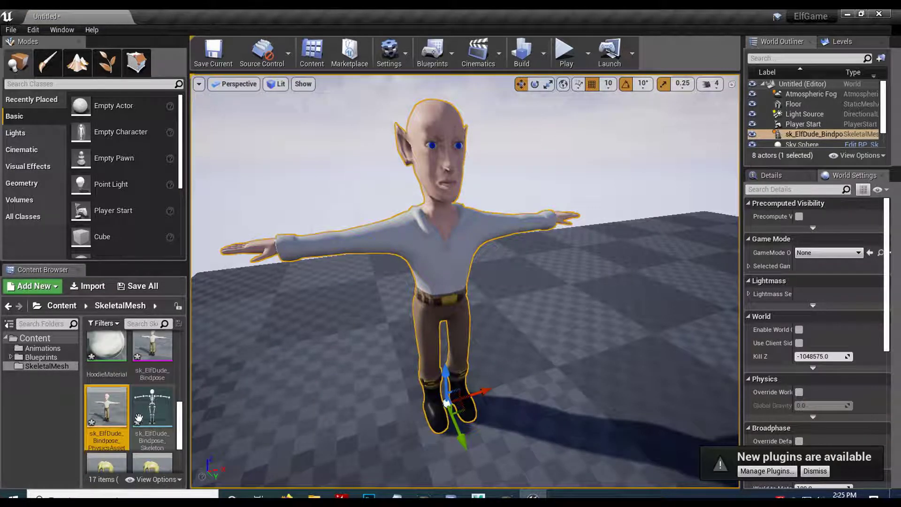
scroll(101, 420, down, 2)
drag(107, 427, 592, 392)
drag(602, 359, 617, 246)
drag(417, 254, 417, 266)
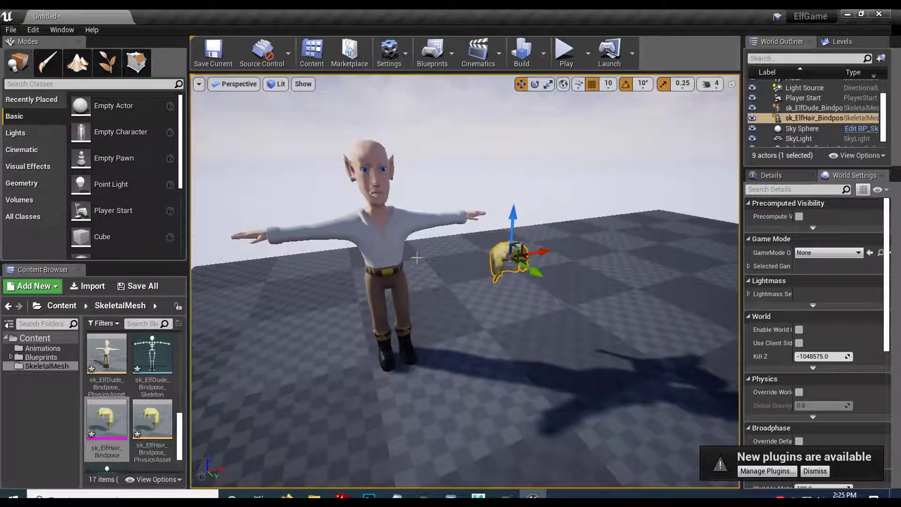
Select the elf character in the level and open sk_ElfDude_Bindpose_PhysicsAsset for editing
click(374, 277)
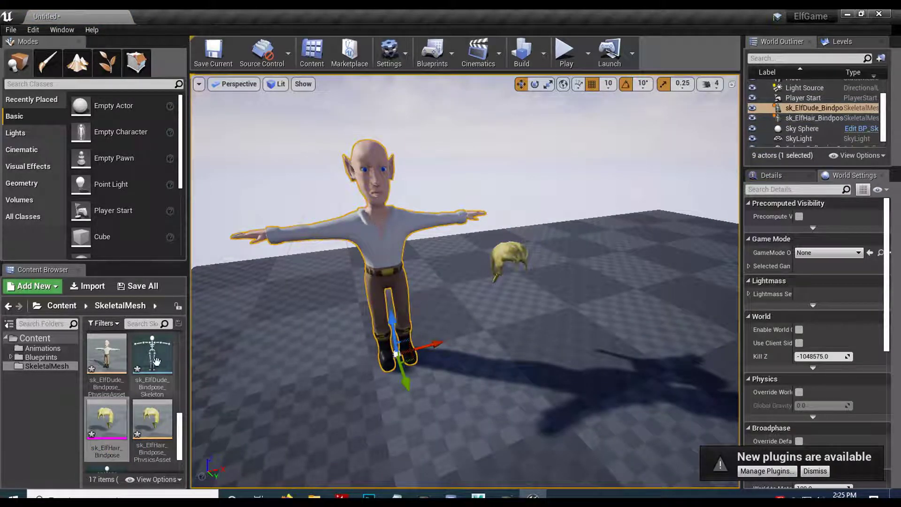
click(113, 374)
scroll(113, 374, up, 1)
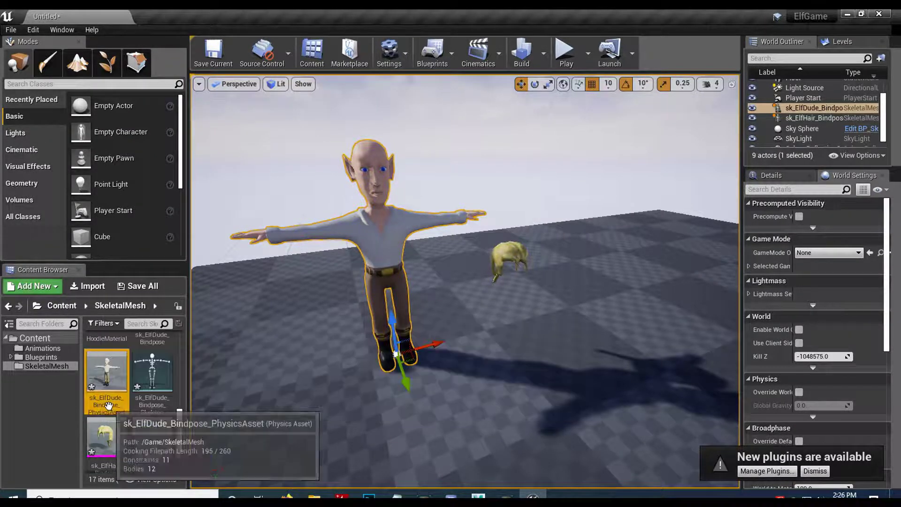
scroll(110, 377, up, 2)
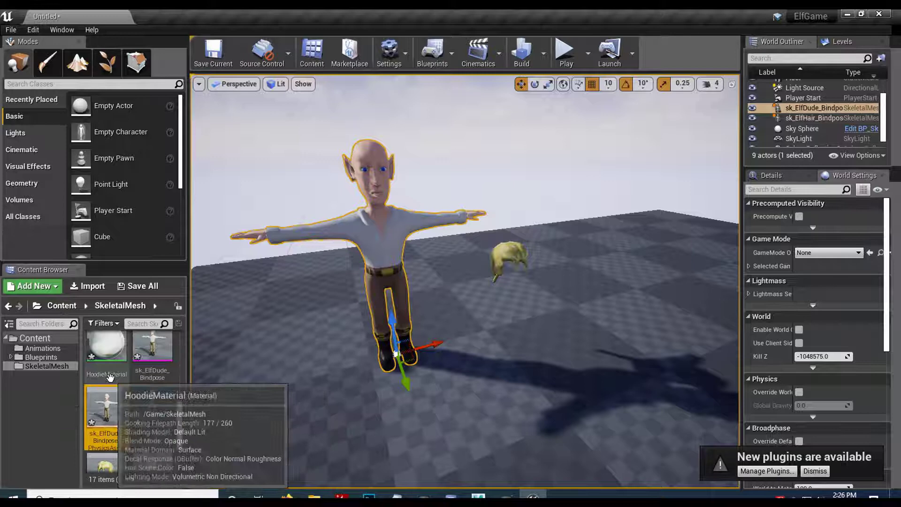
double_click(107, 407)
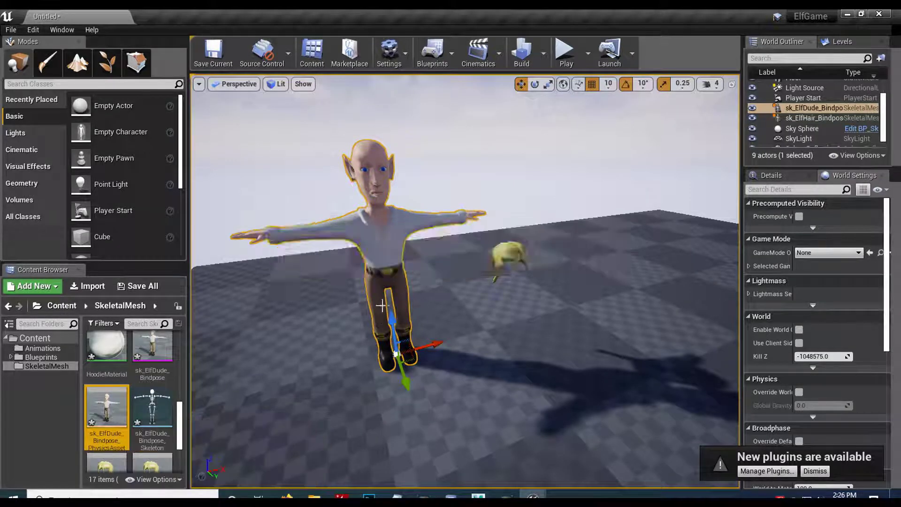
Examine the physics bodies around the elf from several angles, especially the right leg's R_Hip capsule and the feet
scroll(370, 308, up, 3)
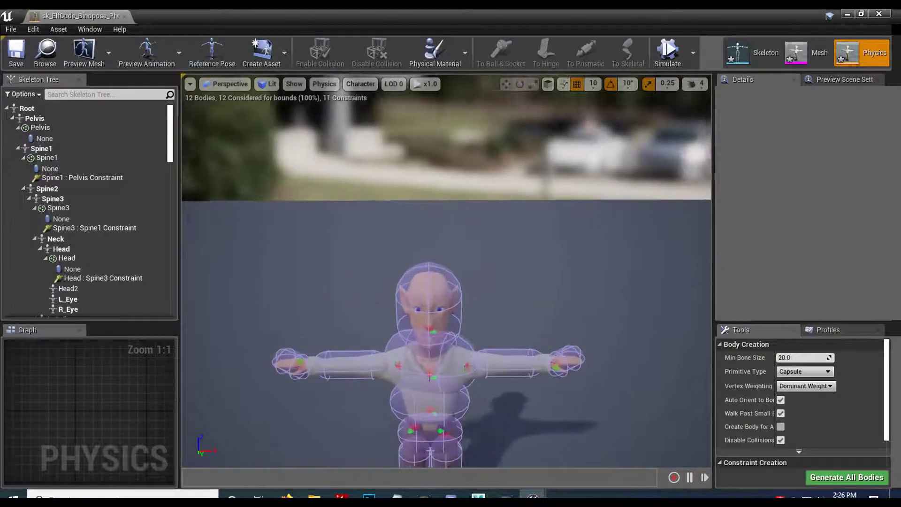
middle_drag(371, 308, 375, 333)
drag(375, 333, 300, 263)
drag(375, 282, 329, 328)
middle_drag(328, 328, 361, 385)
drag(361, 385, 358, 364)
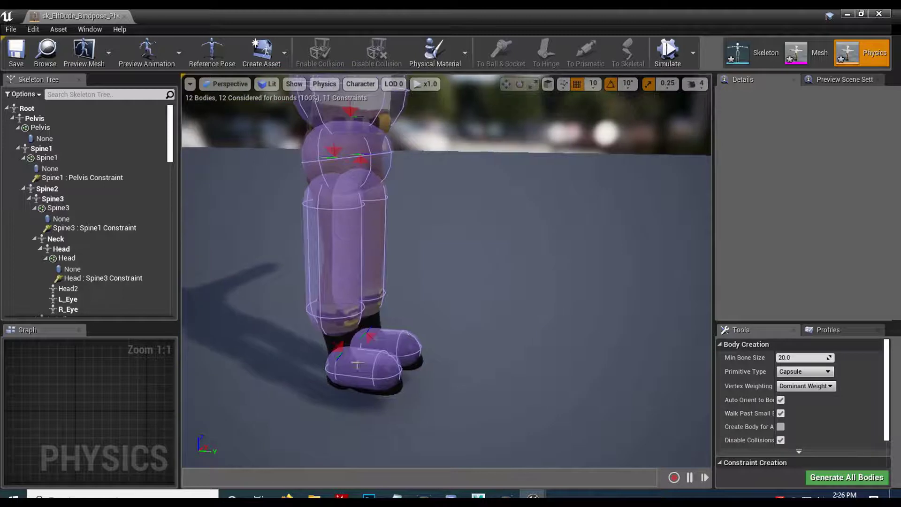
click(347, 260)
drag(457, 240, 477, 223)
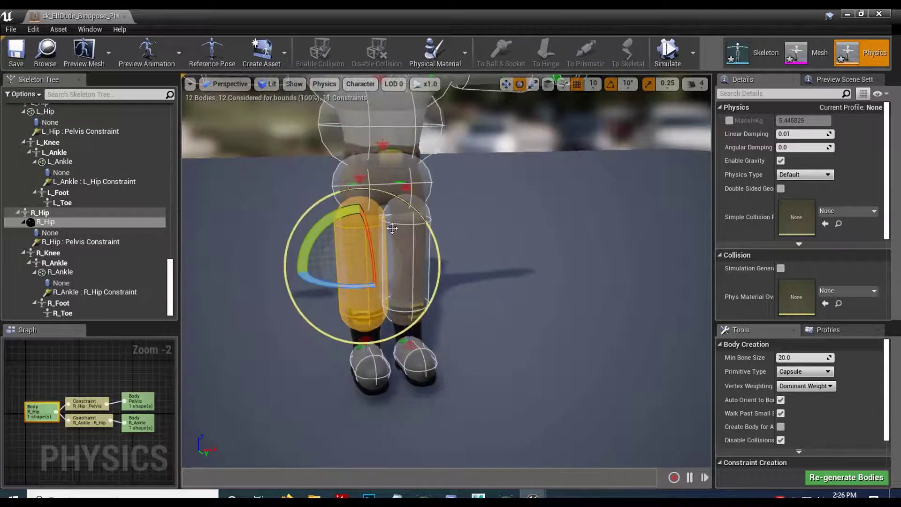
Inspect the L_Hip bone in the skeleton tree together with its physics body, collision shape and pelvis constraint
scroll(112, 226, up, 3)
scroll(150, 248, down, 5)
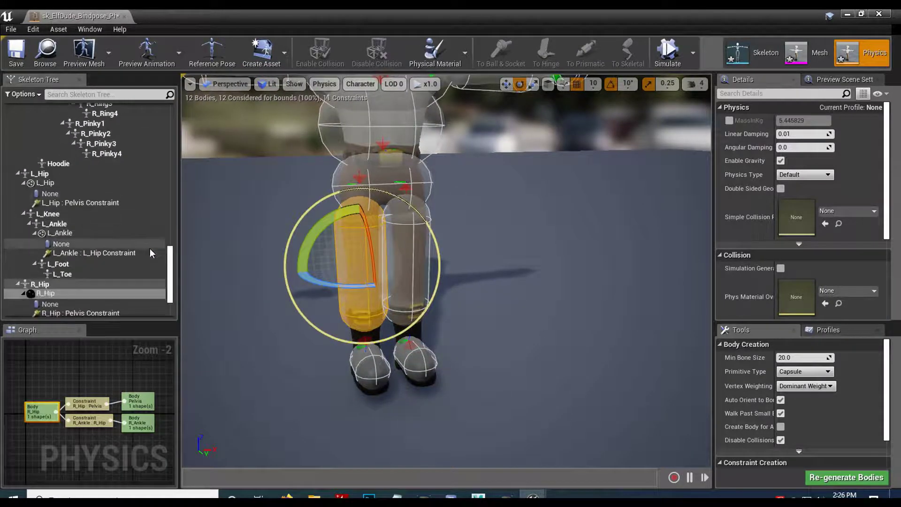
click(61, 175)
click(67, 183)
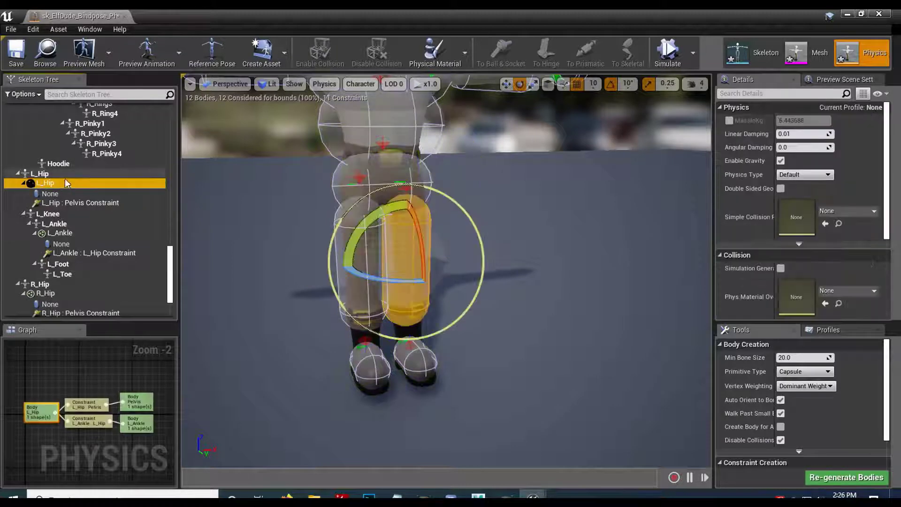
click(53, 194)
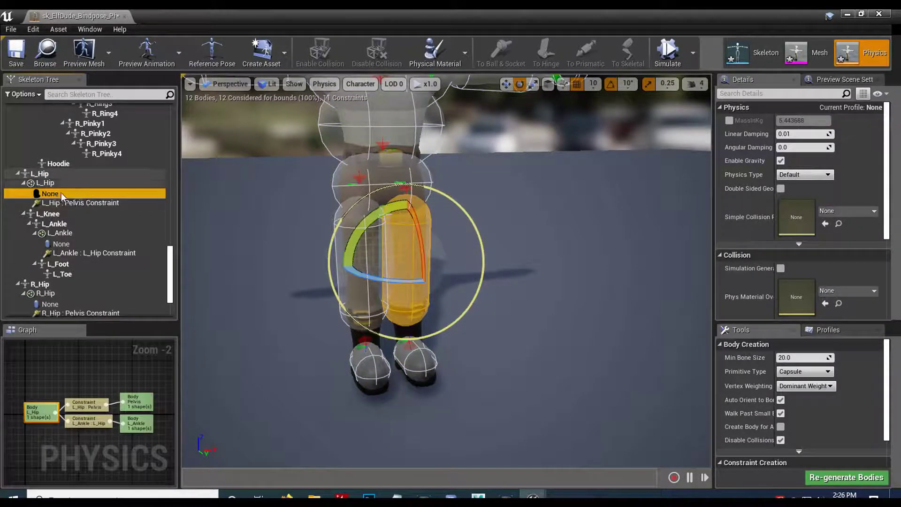
click(68, 203)
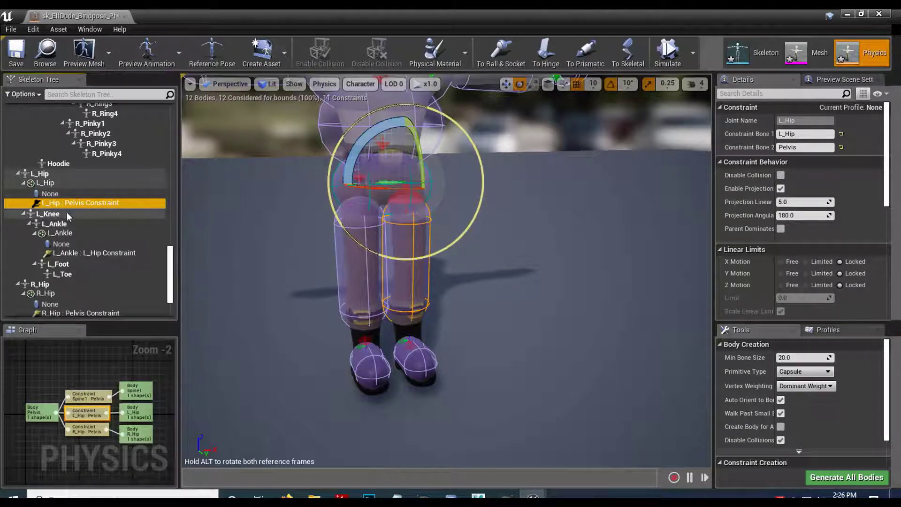
click(55, 185)
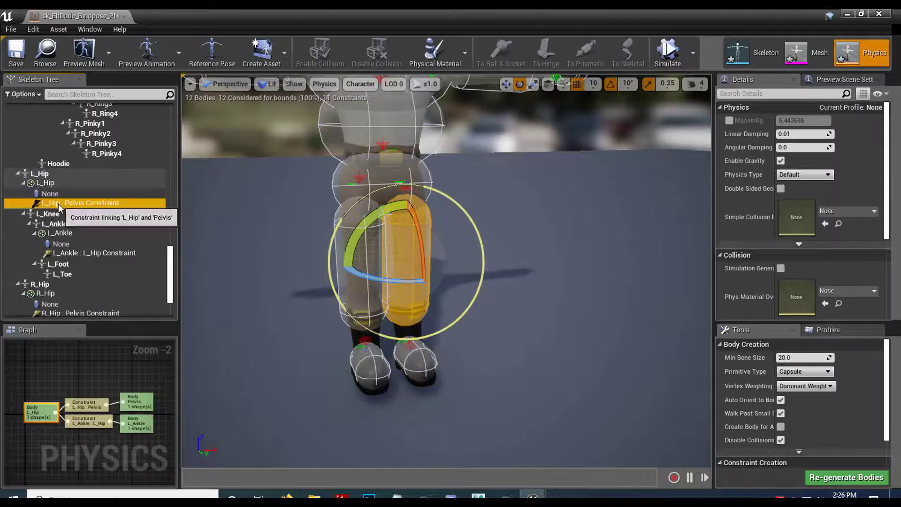
click(44, 175)
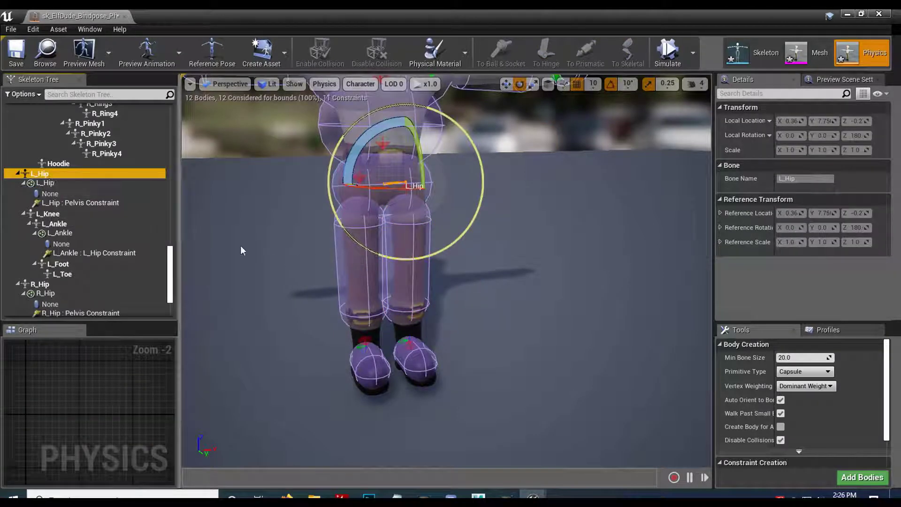
Shorten the R_Hip capsule along its length and move it up so that it covers only the right thigh
right_drag(432, 312, 481, 312)
click(388, 218)
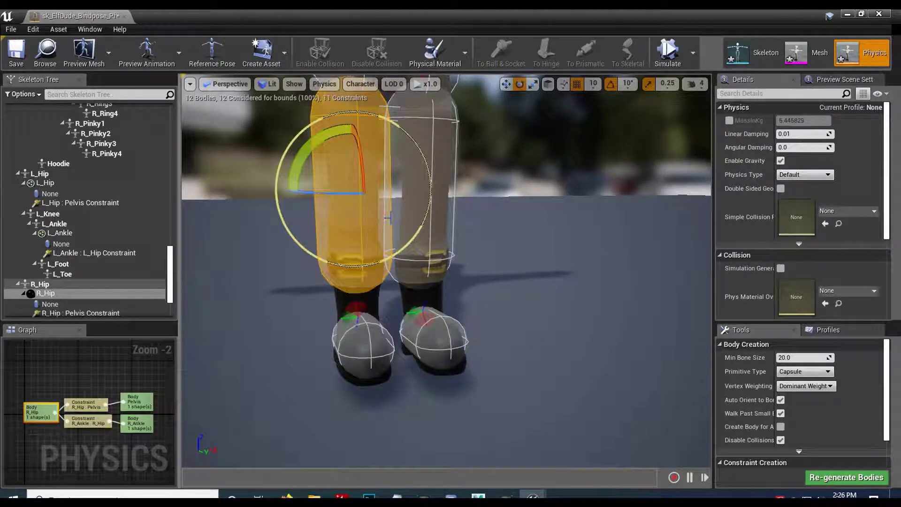
right_drag(505, 271, 491, 272)
key(r)
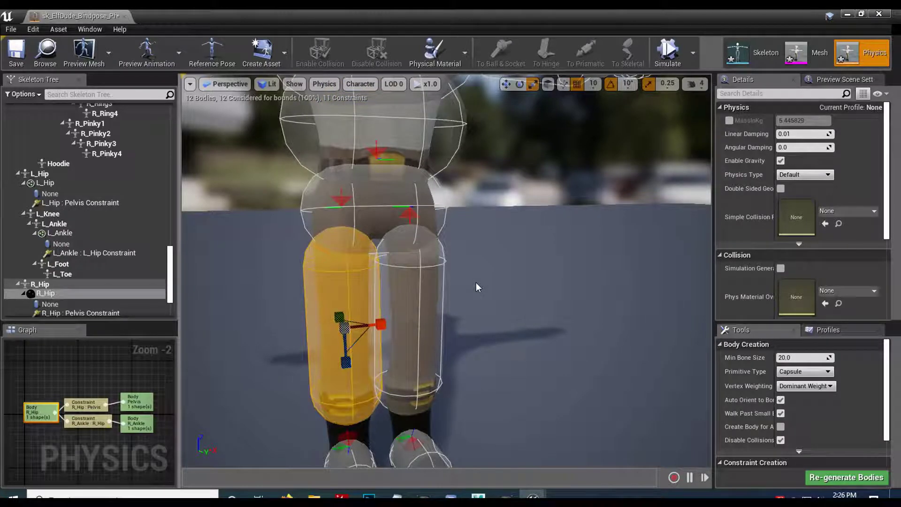
drag(346, 362, 346, 345)
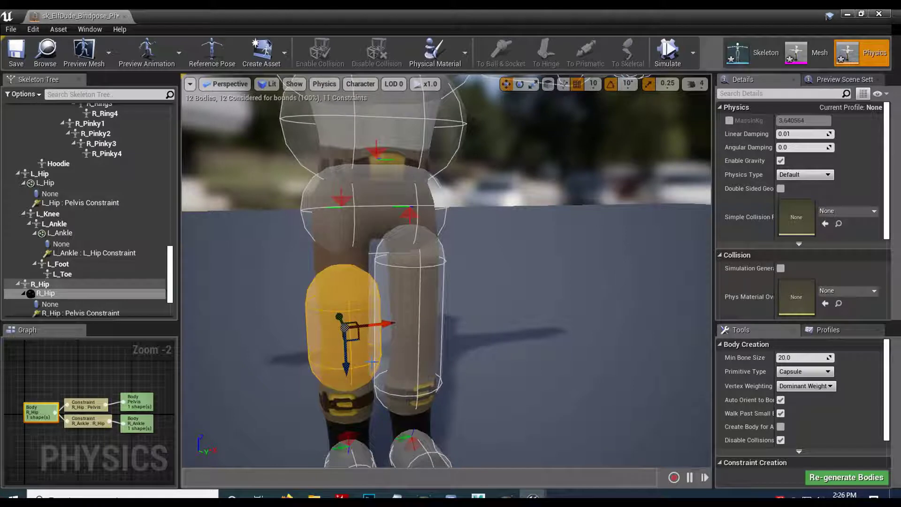
drag(345, 371, 329, 314)
Shorten the L_Hip capsule along its length and raise it so that it covers only the left thigh
click(401, 294)
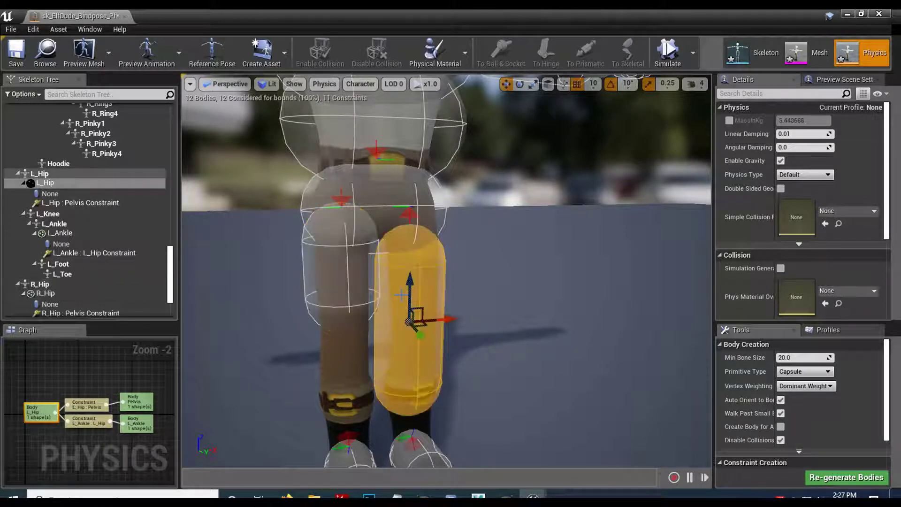
key(e)
key(r)
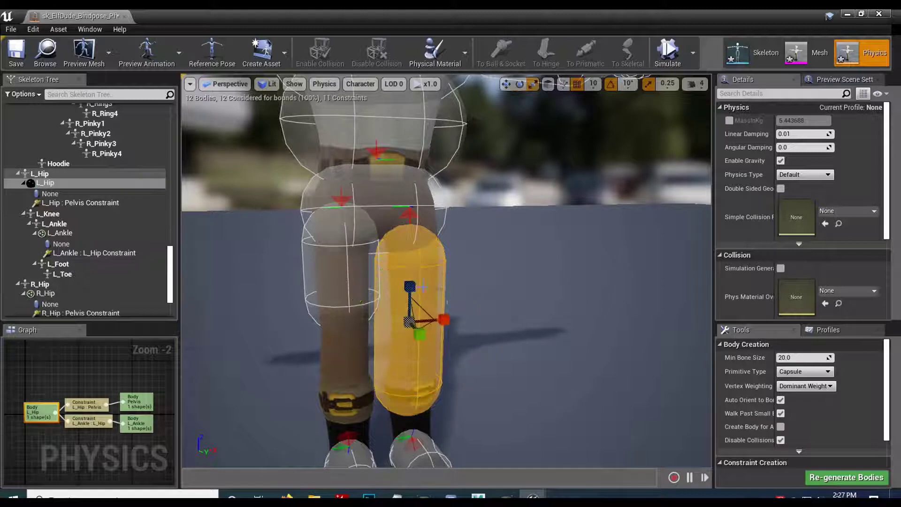
drag(411, 285, 411, 319)
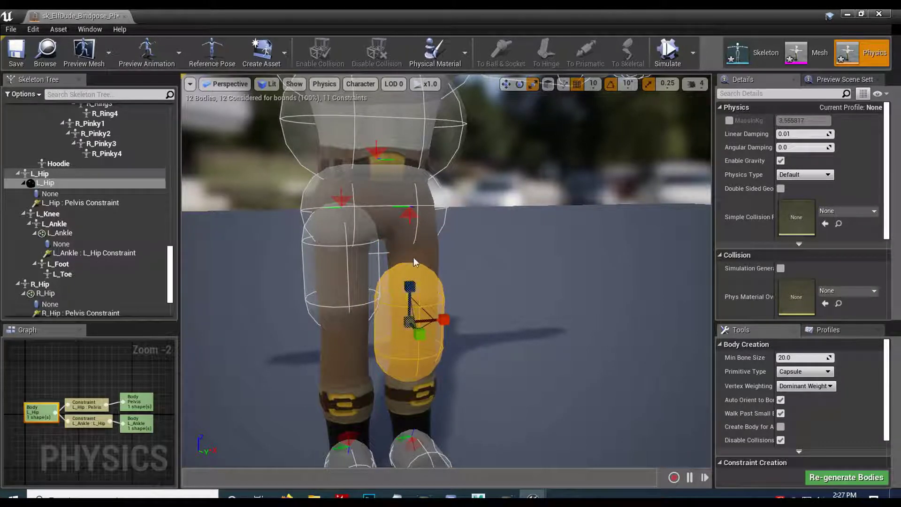
drag(407, 288, 405, 229)
key(e)
key(r)
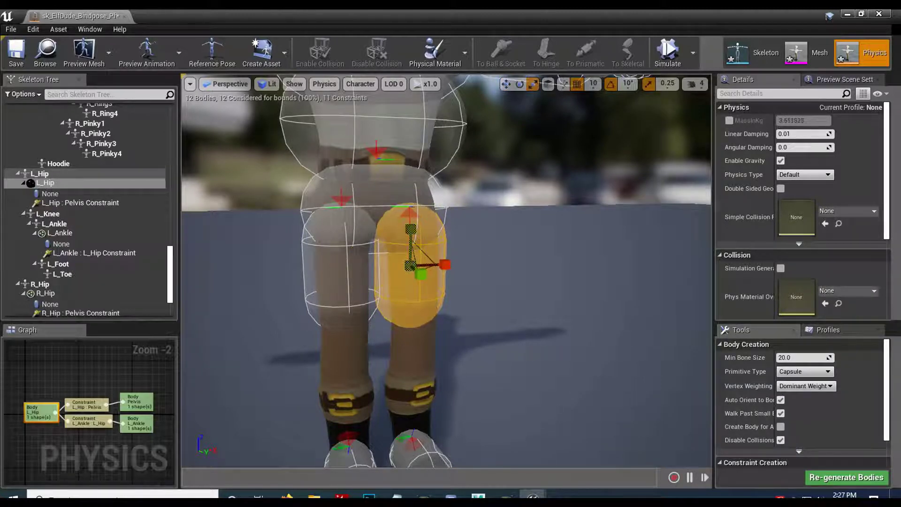
drag(485, 334, 471, 348)
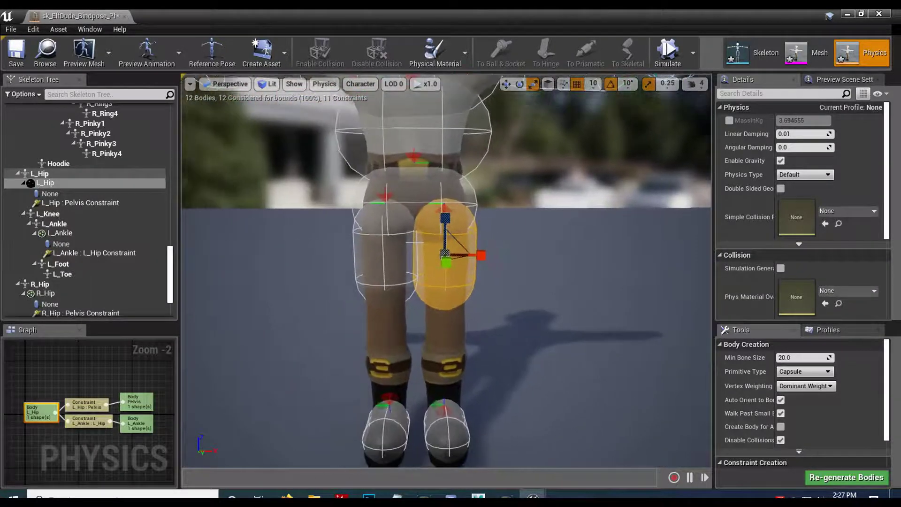
click(435, 311)
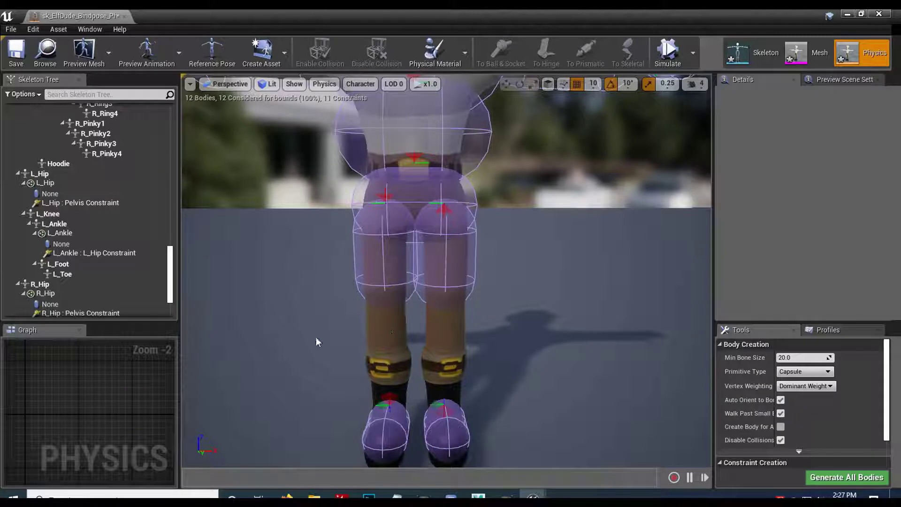
Add physics bodies to both the L_Knee and R_Knee bones
scroll(82, 198, down, 3)
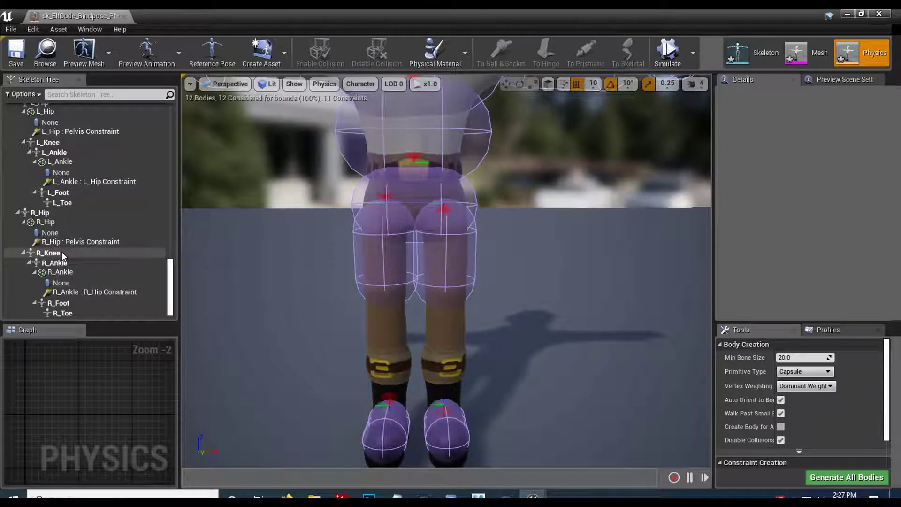
scroll(61, 252, up, 3)
click(48, 231)
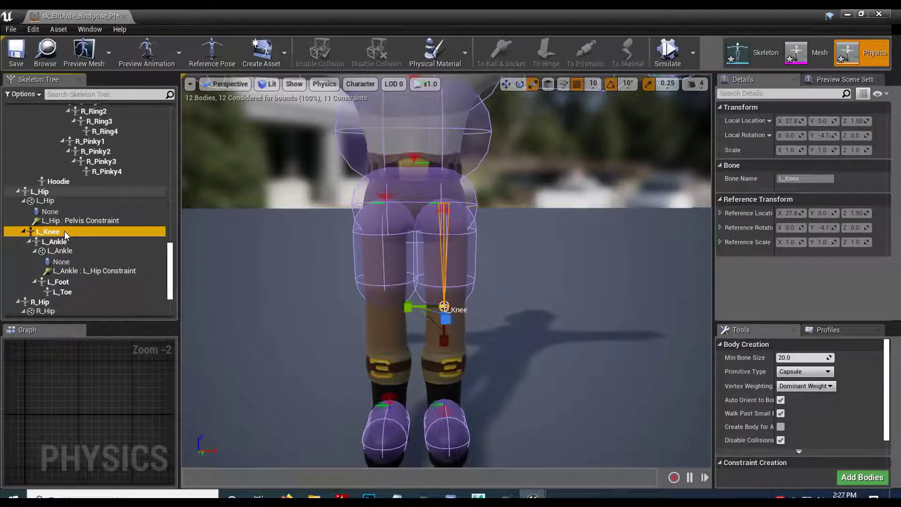
scroll(109, 234, down, 3)
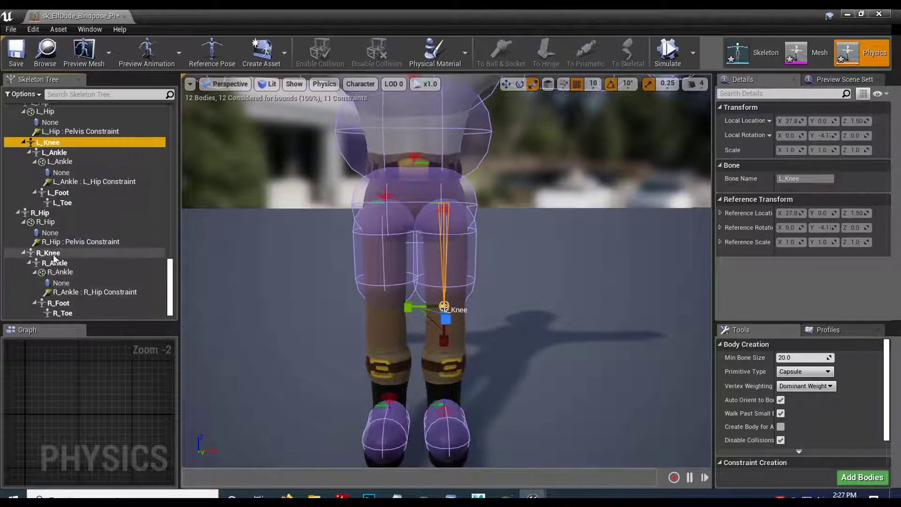
ctrl+click(78, 256)
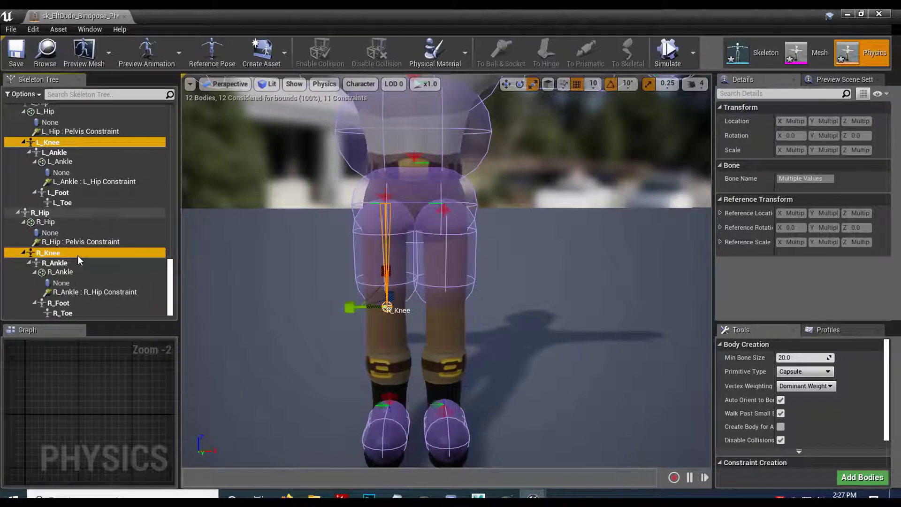
right_click(108, 254)
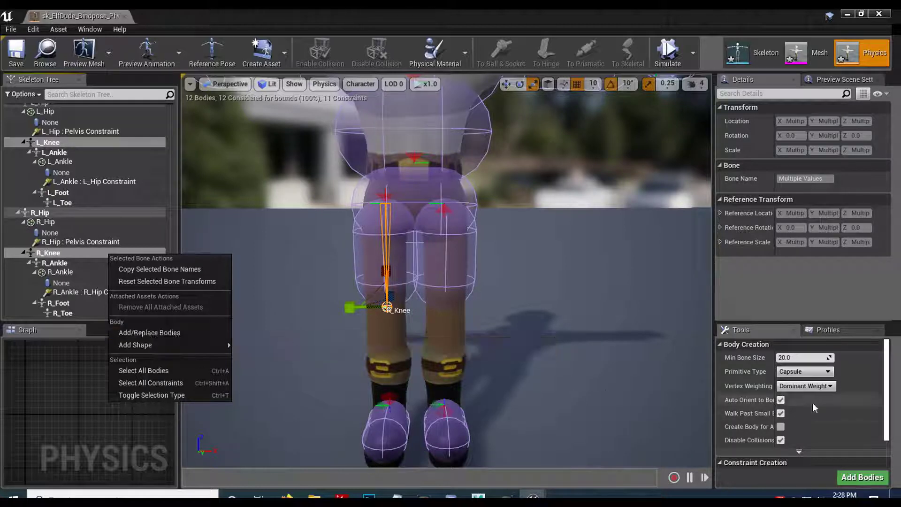
click(178, 335)
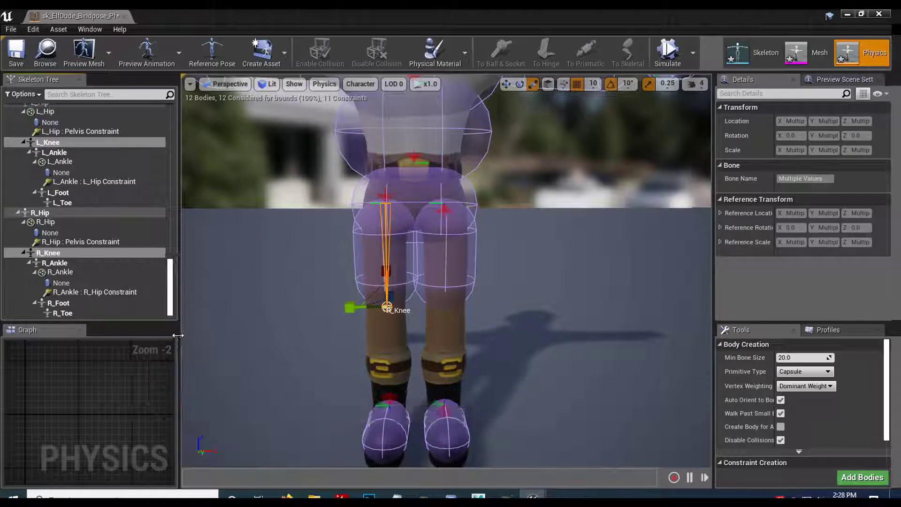
View the legs from the side and nudge both knee capsules to line up with the shins
right_drag(446, 291, 587, 260)
key(q)
key(w)
key(e)
key(a)
key(s)
key(a)
key(w)
right_drag(443, 321, 479, 321)
key(w)
drag(356, 276, 350, 275)
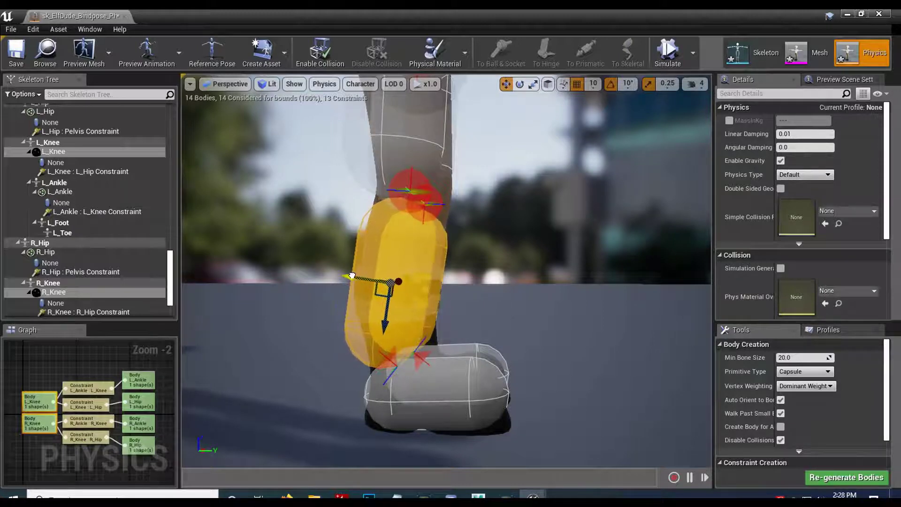
middle_drag(350, 276, 334, 174)
right_drag(529, 288, 578, 316)
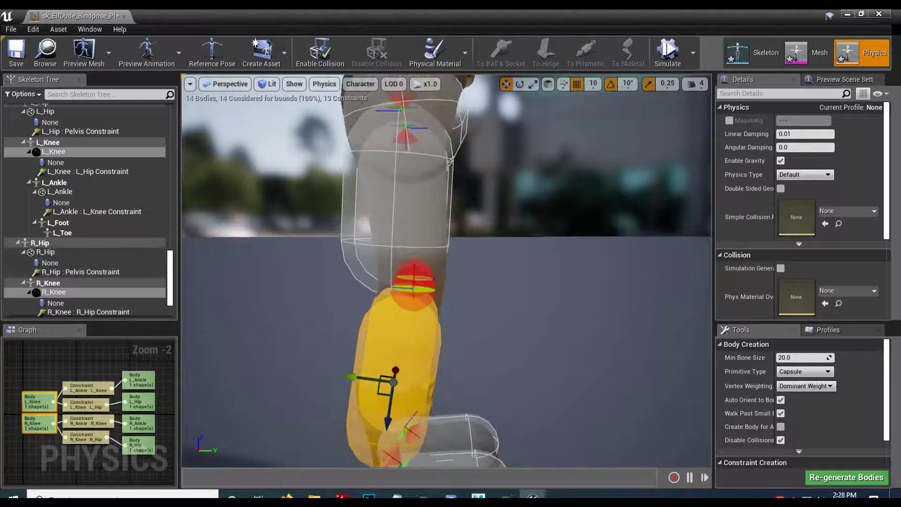
Select both hip capsules together and adjust their angle and position to follow the thighs in side view
click(358, 239)
right_drag(358, 239, 389, 240)
ctrl+click(373, 289)
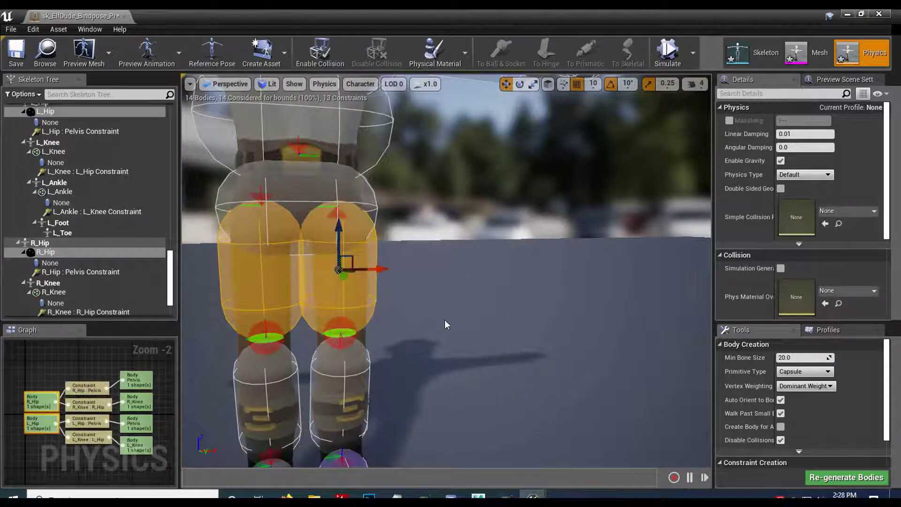
key(e)
right_drag(460, 329, 446, 271)
drag(406, 253, 458, 299)
right_drag(457, 299, 529, 298)
key(r)
drag(334, 224, 328, 224)
right_drag(293, 257, 239, 273)
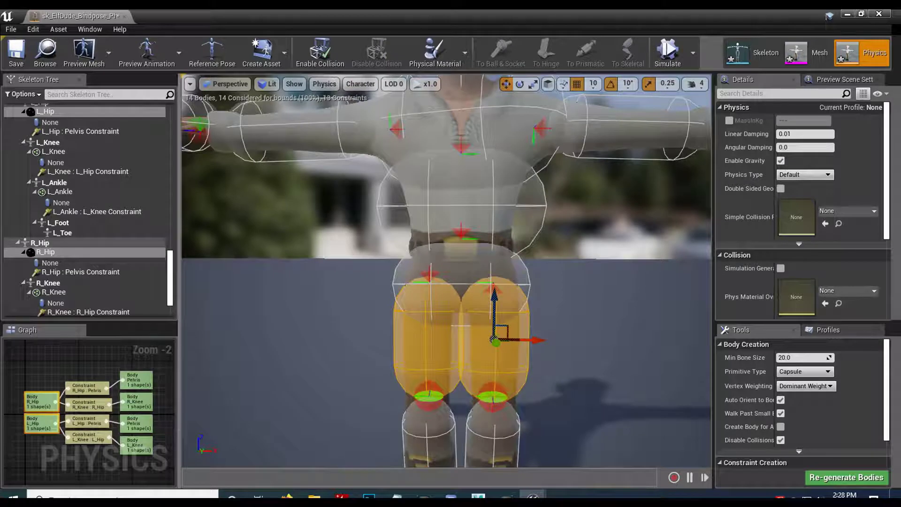
Narrow the Spine1 body across its width so that it fits the elf's waist
click(539, 216)
right_drag(568, 274, 606, 257)
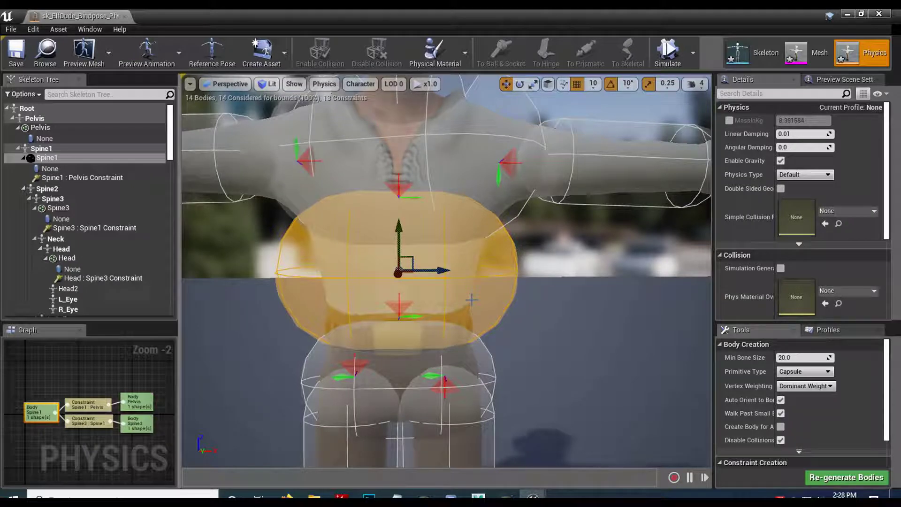
key(e)
key(r)
drag(435, 271, 397, 272)
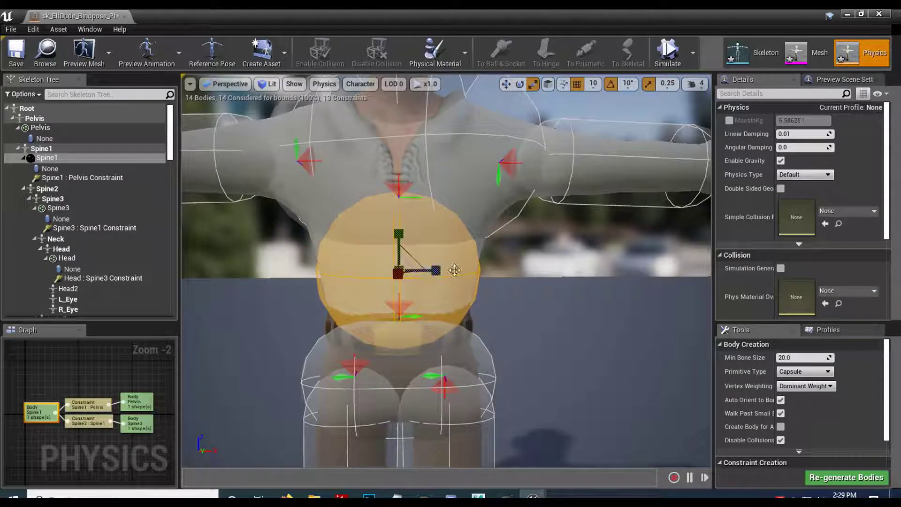
middle_drag(398, 273, 372, 207)
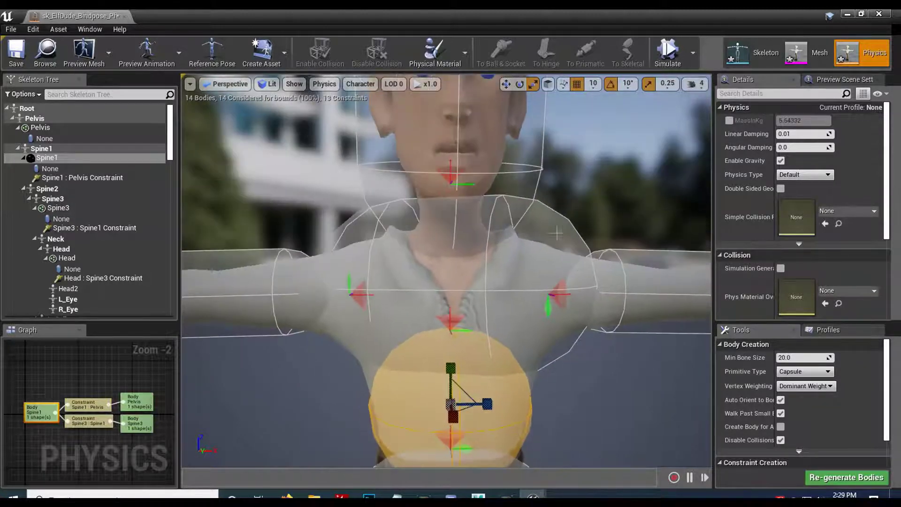
Shrink the Spine3 body to fit within the chest and shoulders and lower it slightly
click(466, 256)
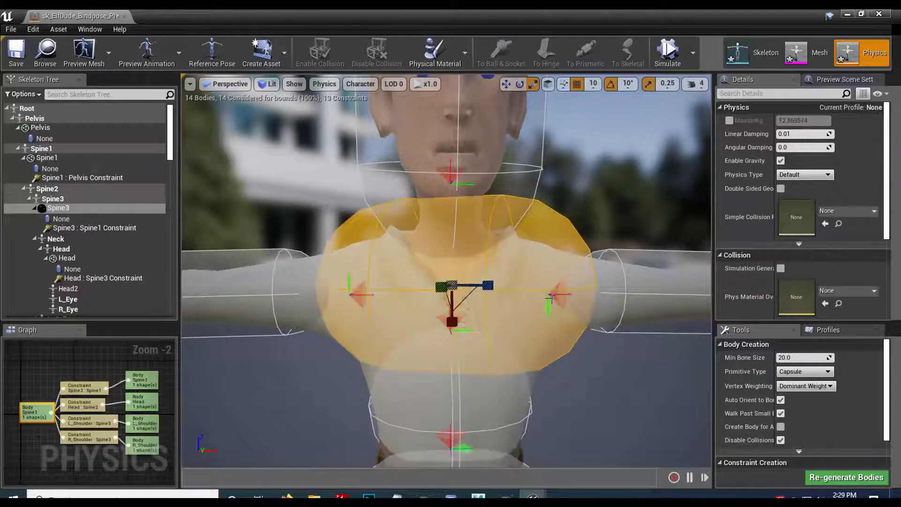
right_drag(499, 294, 718, 290)
key(a)
key(w)
drag(522, 232, 546, 235)
right_drag(547, 236, 601, 354)
key(e)
key(r)
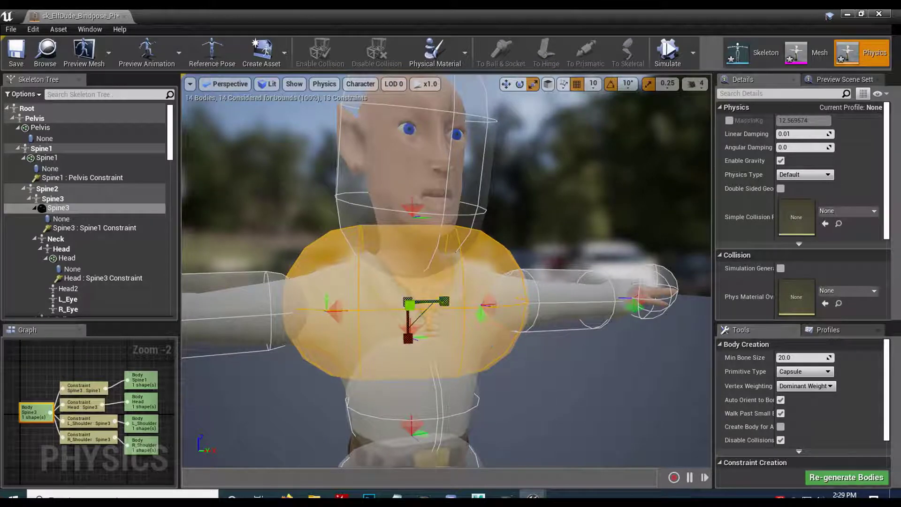
drag(444, 301, 422, 301)
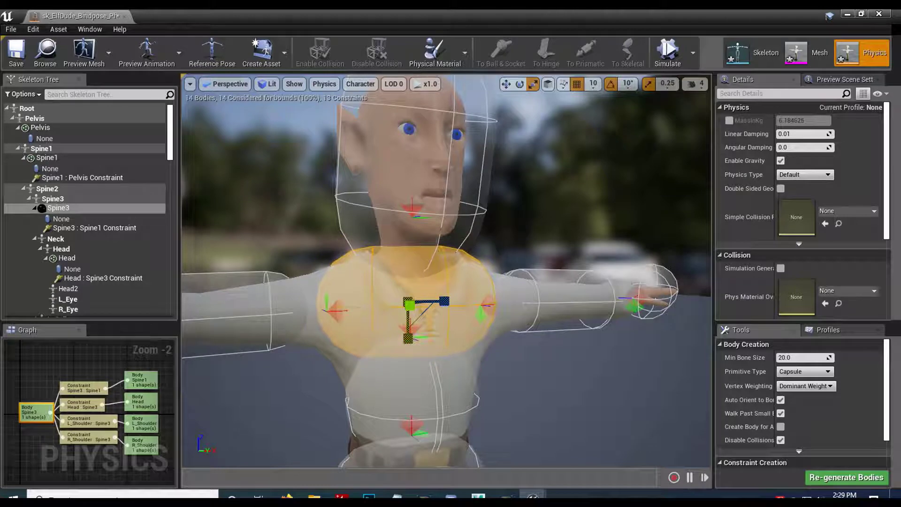
drag(408, 340, 406, 357)
right_drag(408, 324, 342, 395)
right_drag(346, 362, 334, 360)
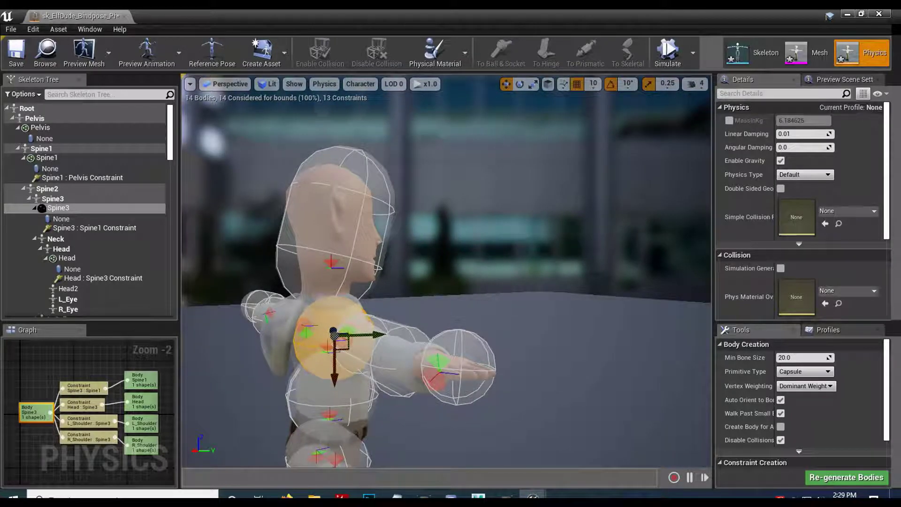
Shorten the Head body and rotate it 30 degrees in side view to follow the skull
click(331, 202)
right_drag(356, 282, 333, 289)
key(f)
key(e)
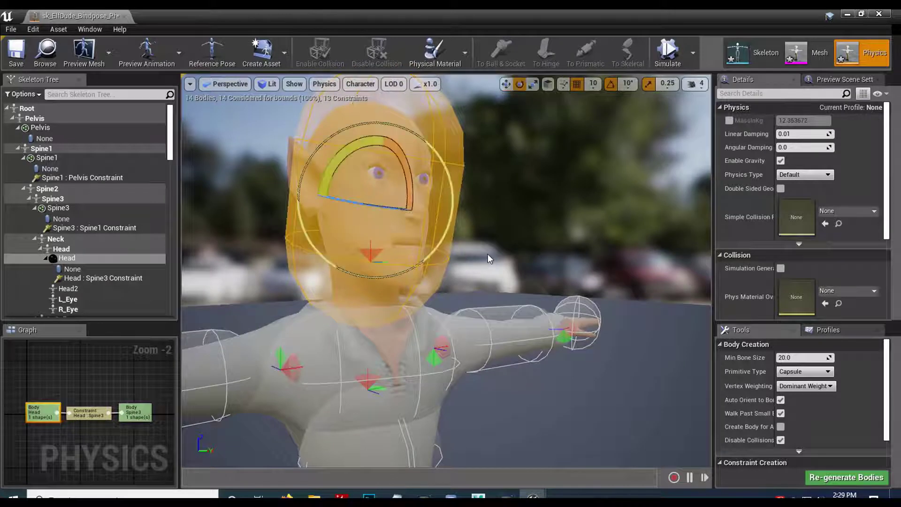
key(r)
drag(371, 236, 370, 219)
middle_drag(497, 452, 417, 430)
right_drag(496, 451, 563, 462)
key(e)
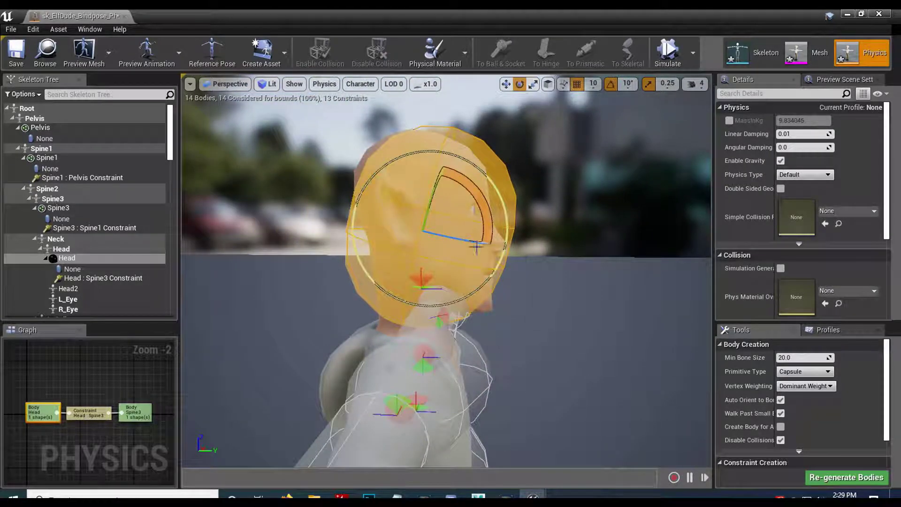
drag(445, 285, 465, 315)
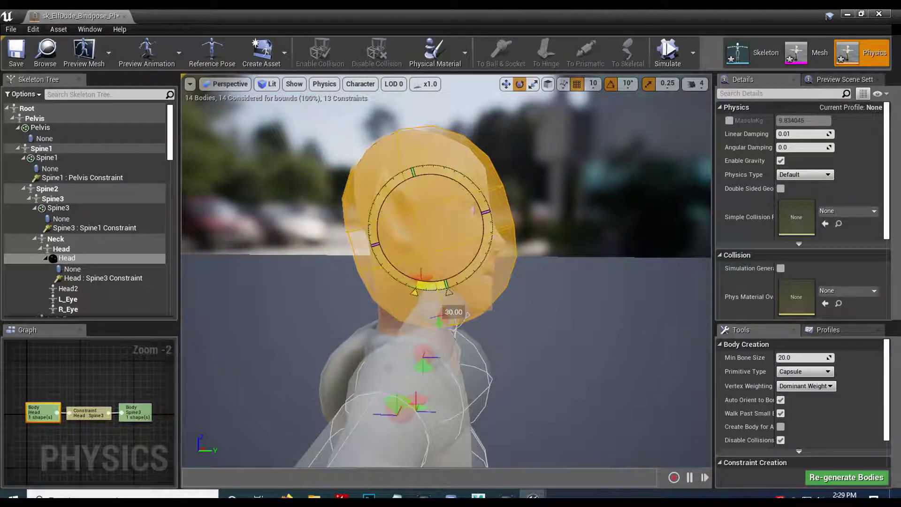
mouse_move(584, 345)
right_down()
mouse_move(478, 340)
mouse_move(563, 333)
mouse_move(497, 337)
mouse_move(587, 345)
right_up()
Scale the Head body down uniformly so that it sits inside the elf's head
key(r)
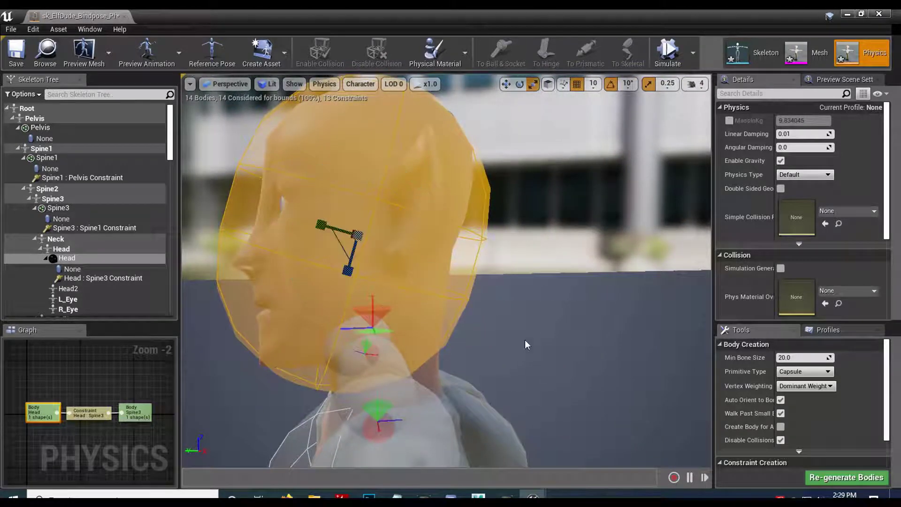
right_drag(483, 315, 451, 318)
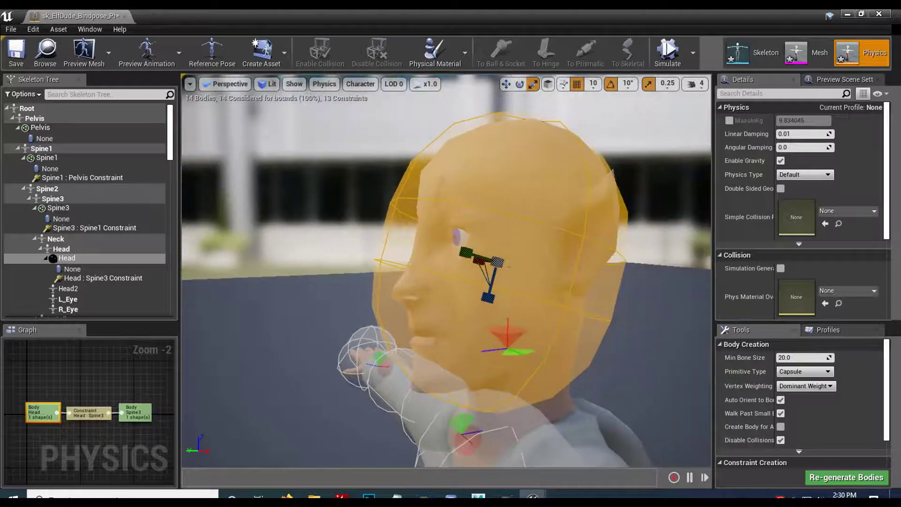
drag(497, 264, 450, 279)
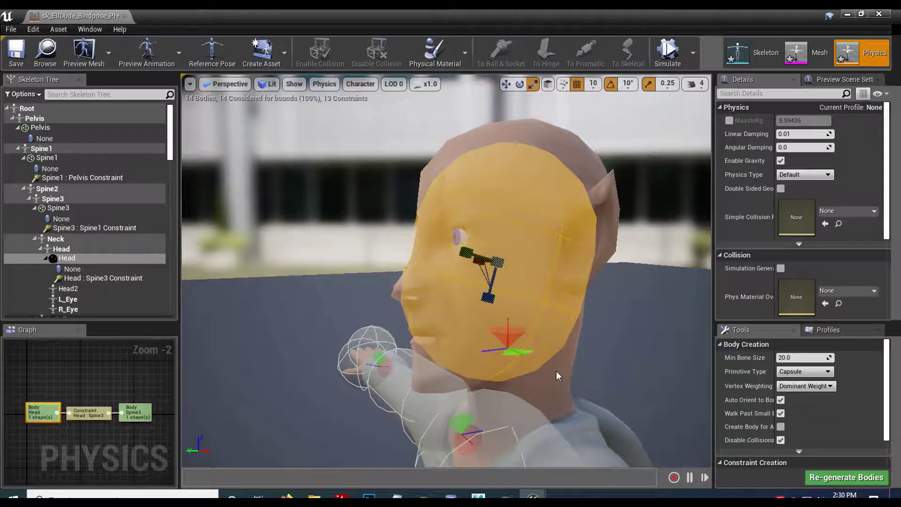
right_drag(446, 270, 478, 307)
Shorten and slim the L_Shoulder capsule and move it inward so that it covers only the left upper arm
click(517, 272)
right_drag(516, 271, 468, 202)
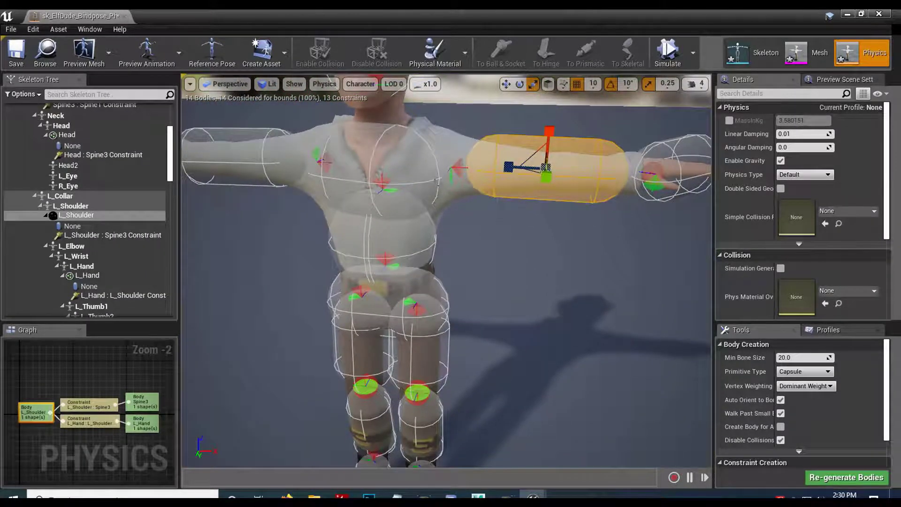
click(95, 207)
click(101, 214)
drag(508, 167, 451, 164)
key(w)
key(e)
key(r)
drag(497, 128, 496, 136)
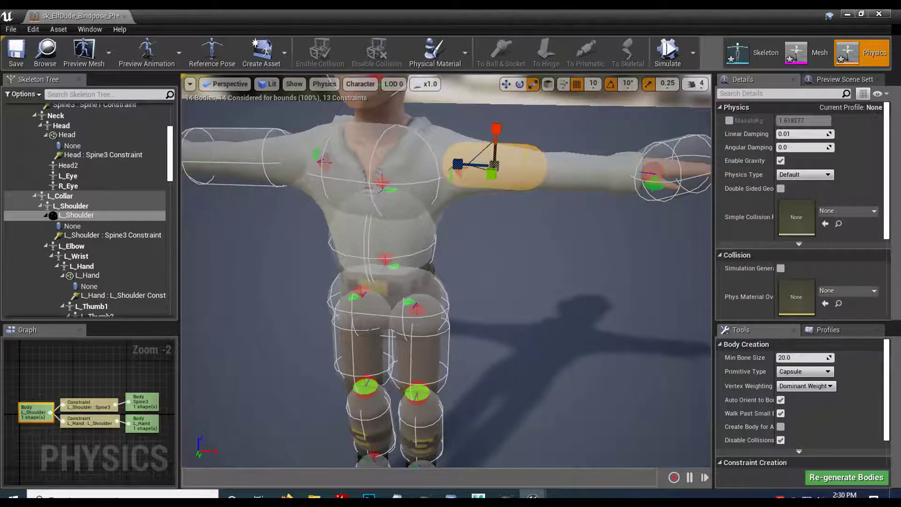
Shorten and slim the R_Shoulder capsule and move it inward so that it covers only the right upper arm
click(281, 160)
key(f)
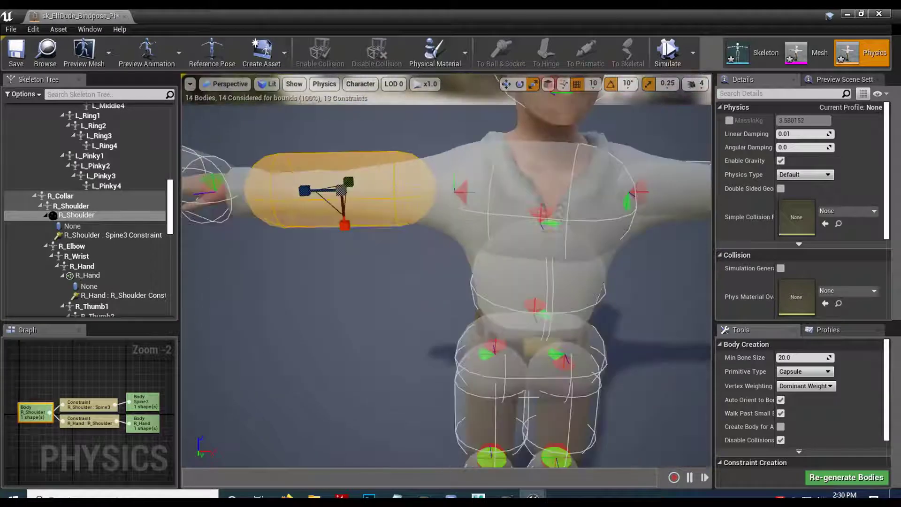
drag(303, 192, 325, 192)
drag(348, 231, 340, 232)
key(w)
drag(295, 190, 349, 188)
drag(400, 250, 460, 249)
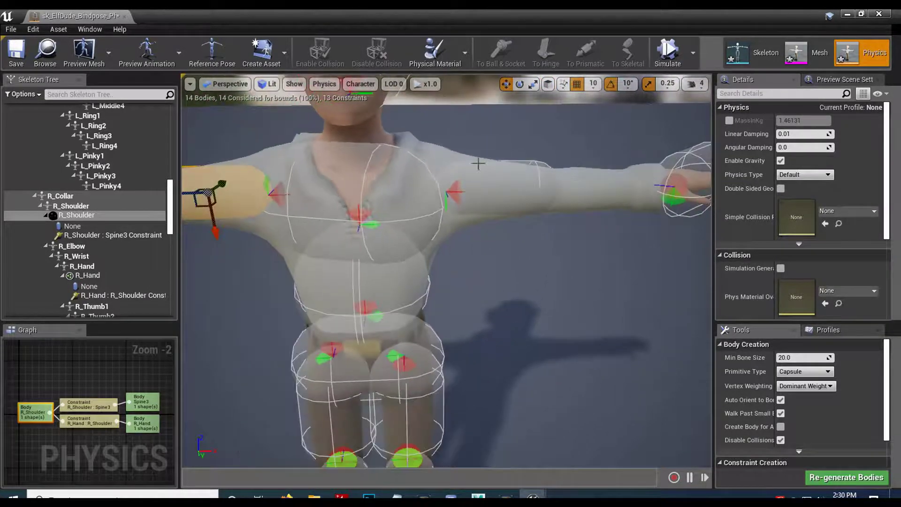
Rotate the L_Shoulder capsule in front view so that it follows the slope of the left upper arm
right_drag(549, 237, 563, 174)
middle_drag(550, 238, 565, 277)
click(440, 233)
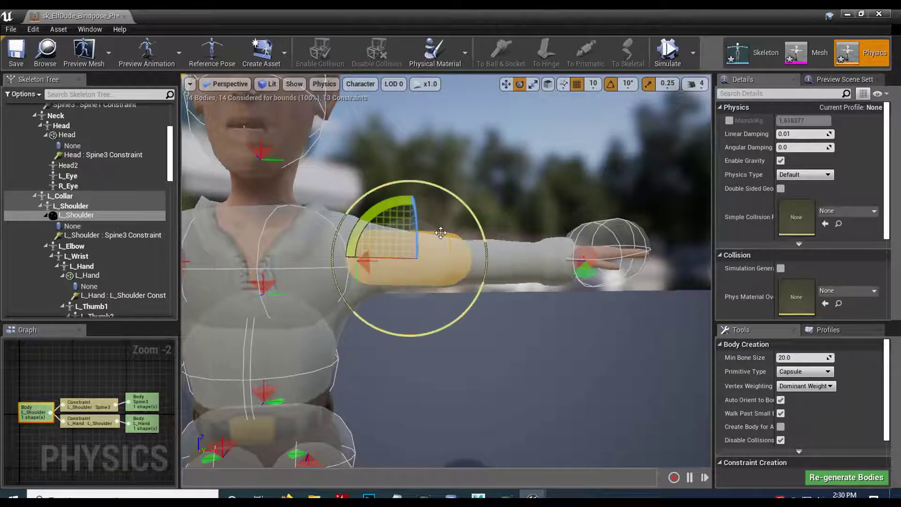
drag(379, 214, 474, 197)
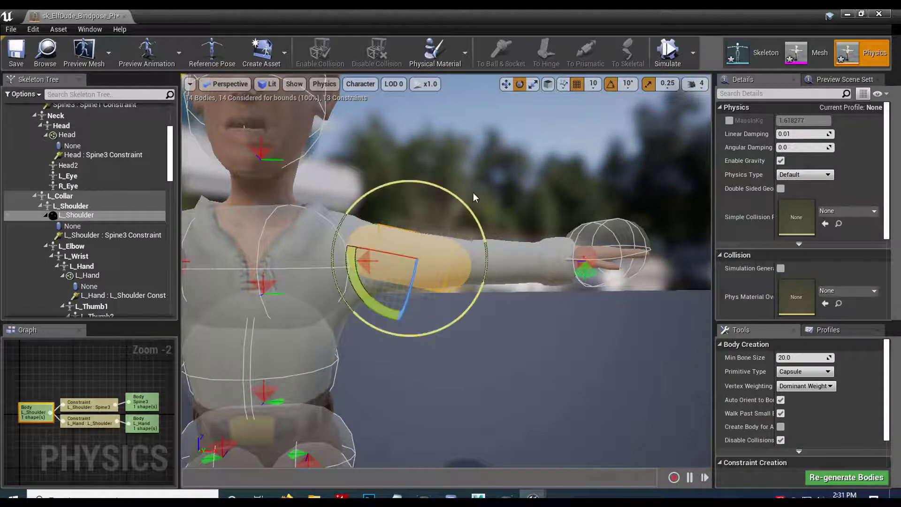
Turn off rotation snapping and rotate the R_Shoulder capsule in front view so that it follows the slope of the right upper arm
click(609, 88)
drag(358, 292, 507, 268)
right_drag(532, 315, 483, 300)
click(389, 291)
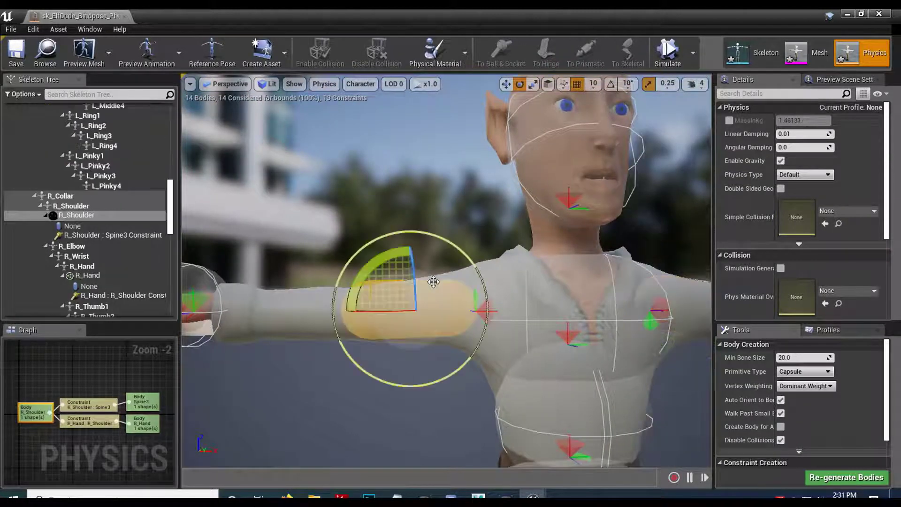
drag(382, 261, 393, 267)
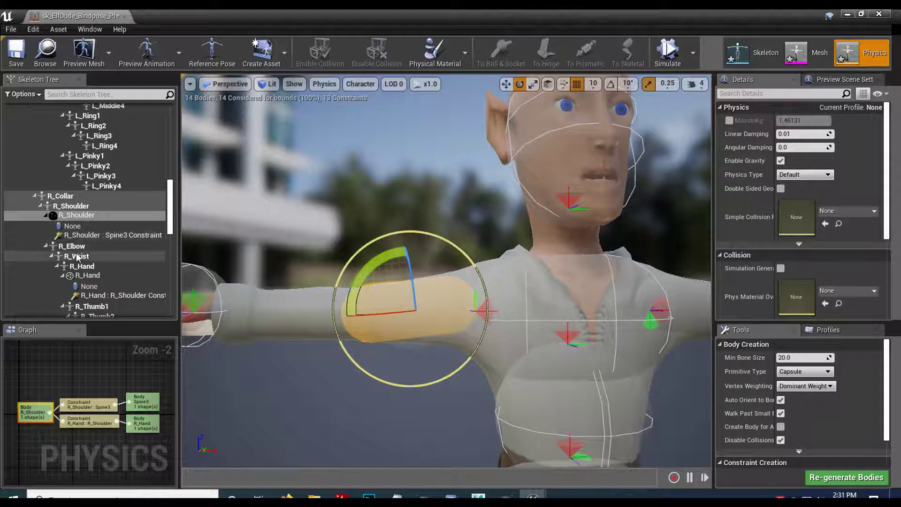
Add physics bodies to both the R_Elbow and L_Elbow bones
click(101, 245)
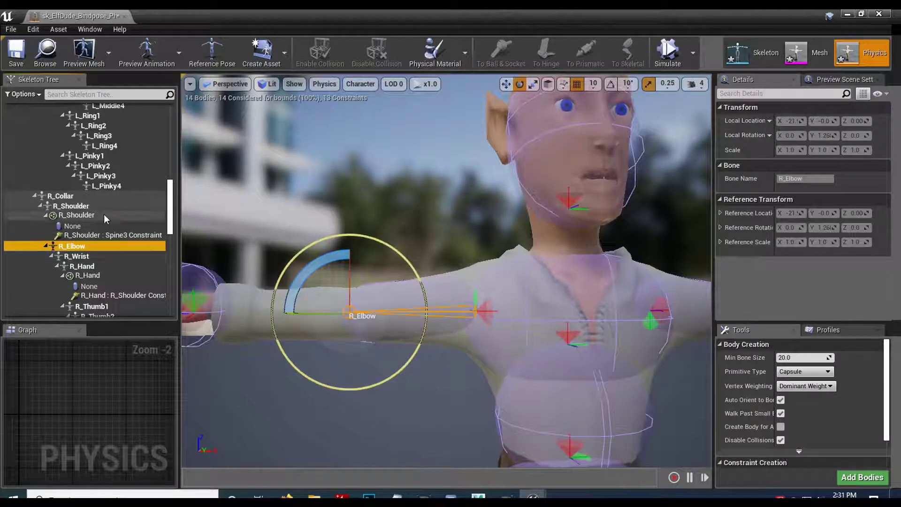
scroll(103, 214, up, 4)
scroll(103, 215, down, 10)
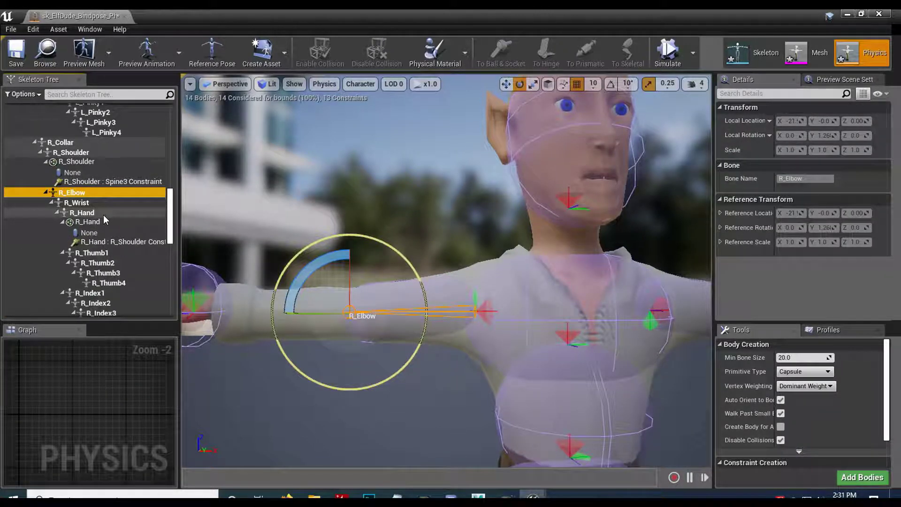
scroll(104, 215, up, 3)
scroll(114, 197, up, 7)
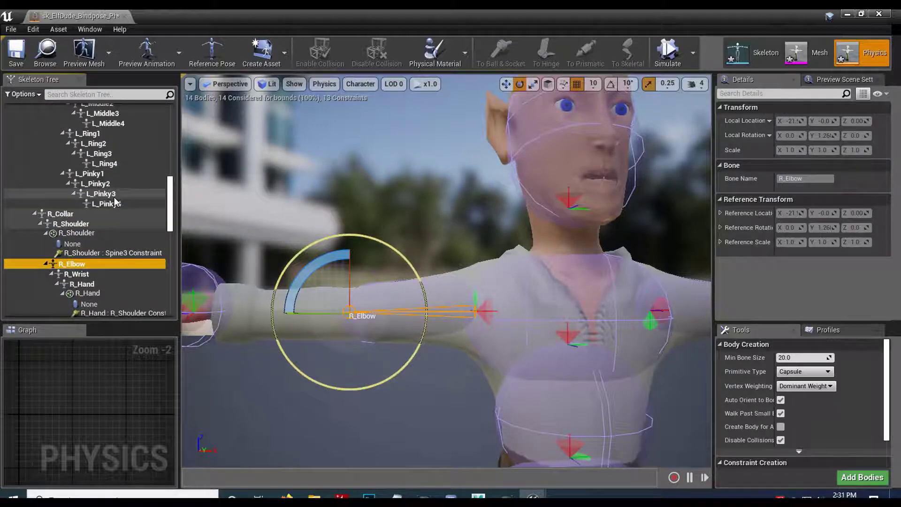
scroll(114, 197, up, 4)
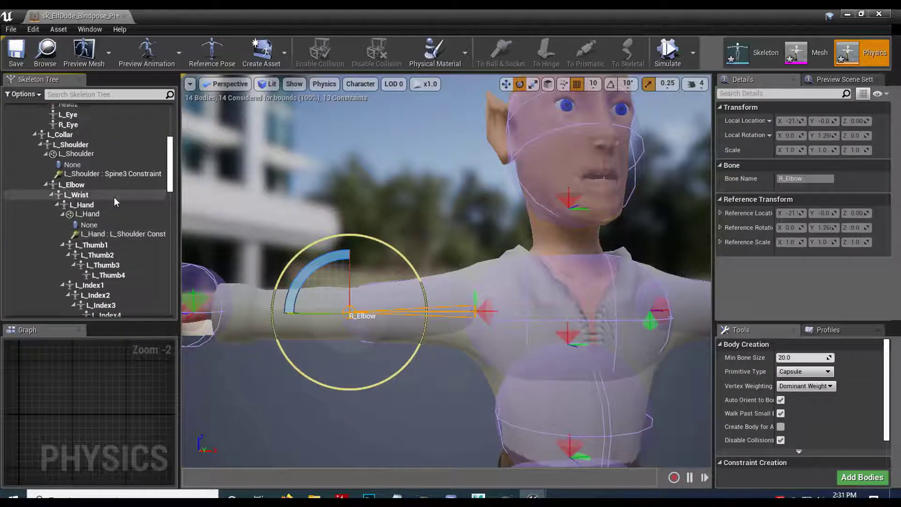
ctrl+click(71, 184)
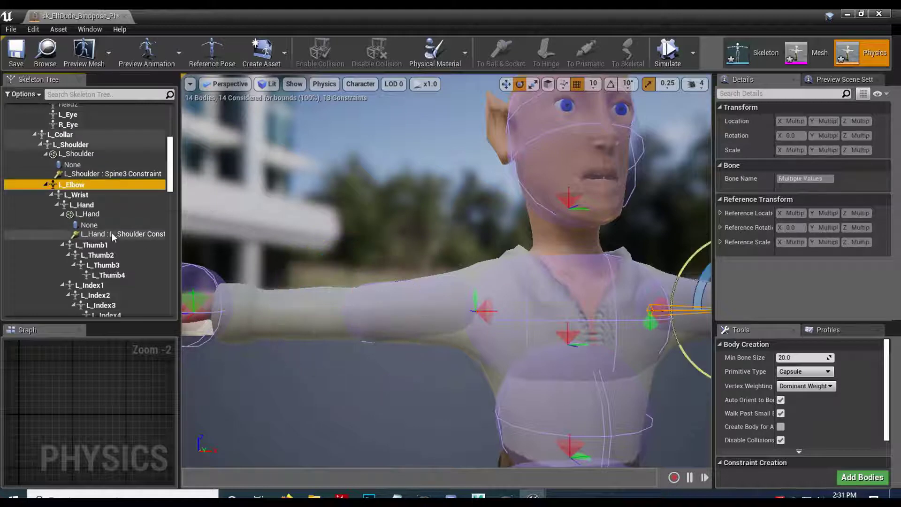
scroll(115, 197, down, 1)
scroll(117, 171, down, 4)
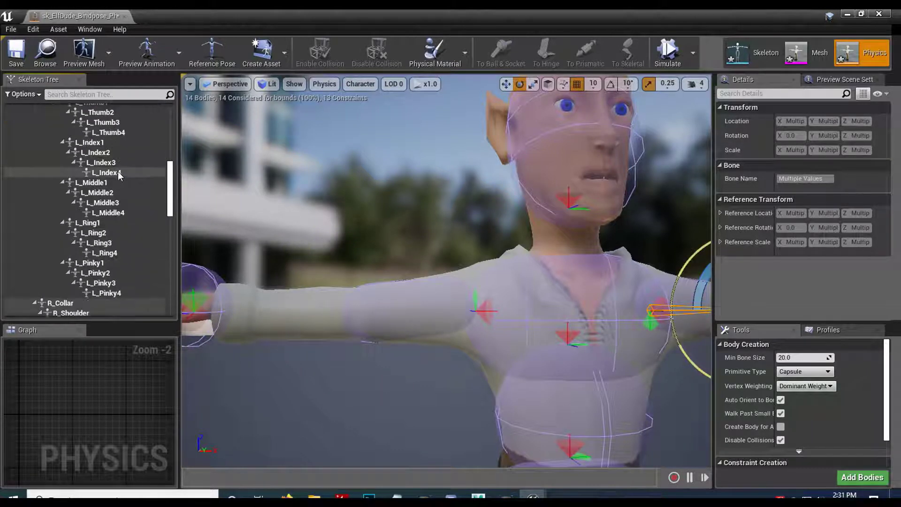
scroll(116, 216, up, 4)
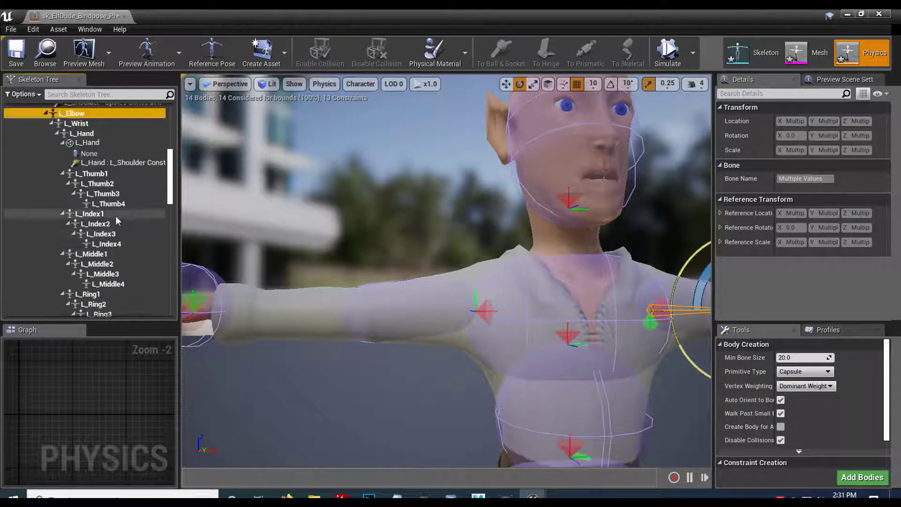
right_click(136, 166)
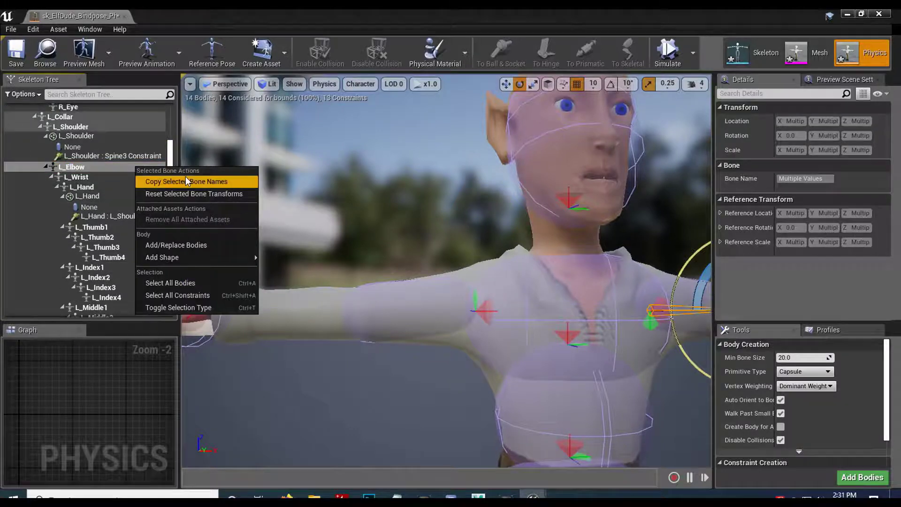
click(209, 247)
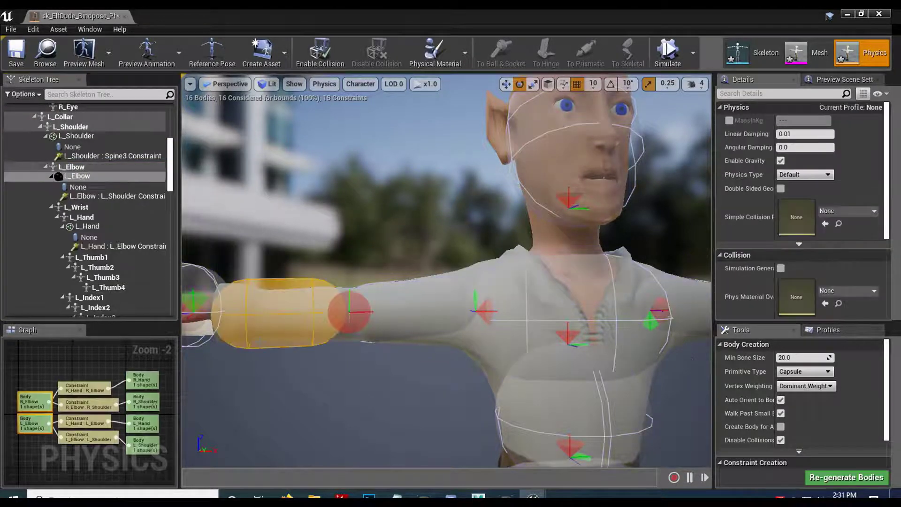
Slim the R_Elbow capsule so that it fits closely around the right forearm
click(304, 343)
key(r)
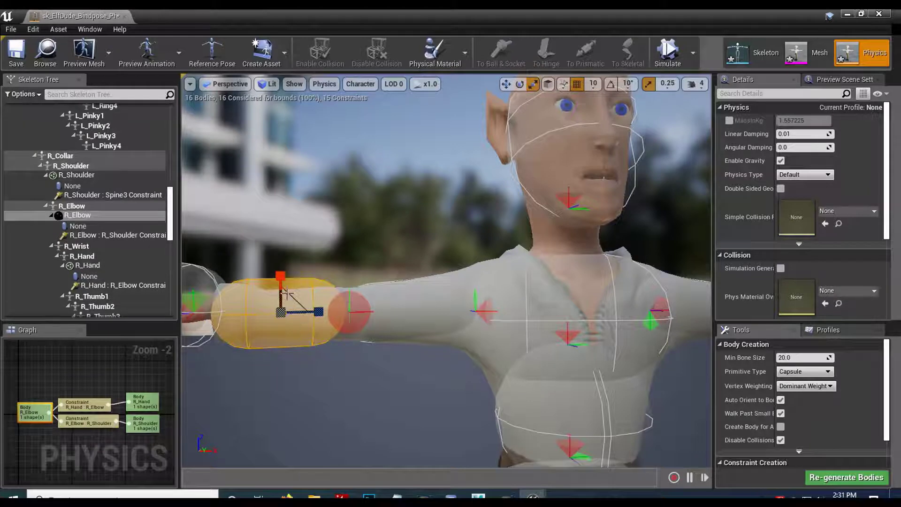
drag(280, 276, 280, 285)
right_drag(301, 340, 523, 368)
right_drag(339, 380, 372, 378)
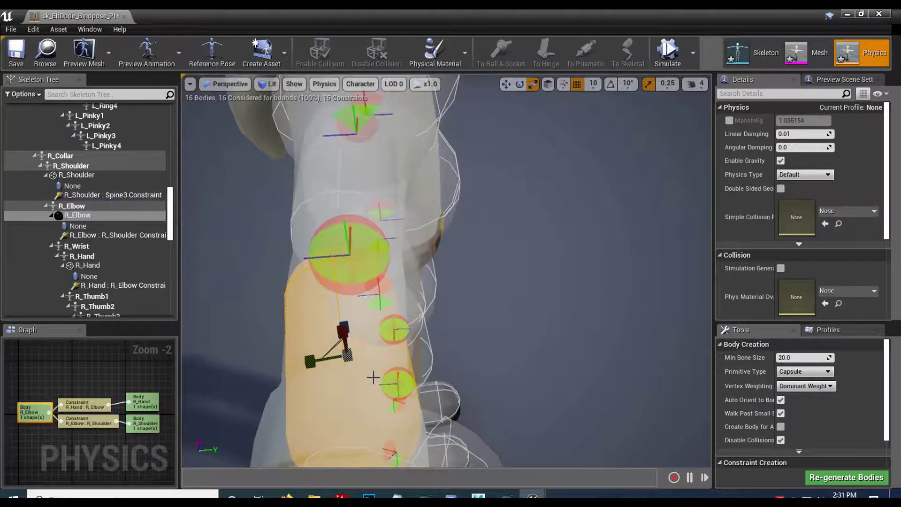
key(e)
right_drag(396, 380, 476, 338)
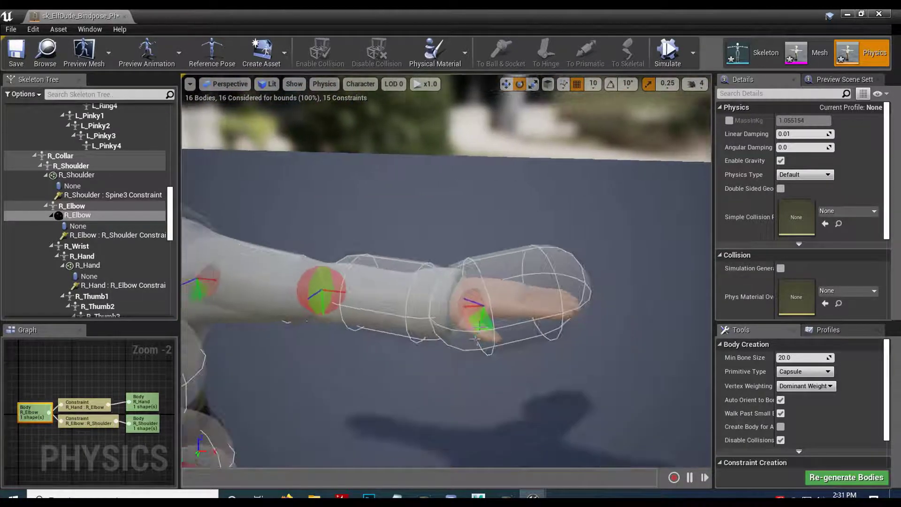
Slim the L_Elbow capsule so that it fits closely around the left forearm
click(389, 273)
right_drag(389, 272, 453, 337)
key(r)
drag(413, 265, 413, 253)
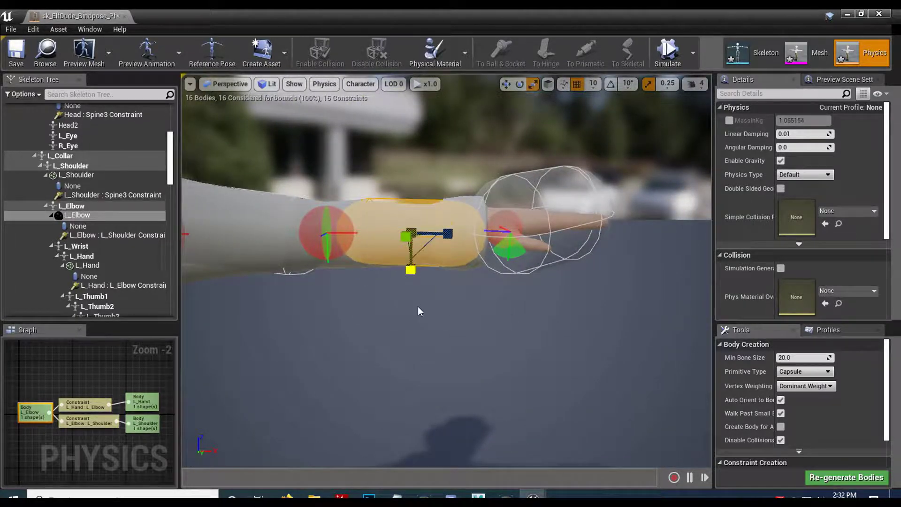
right_drag(412, 269, 454, 315)
Run the physics simulation to check how the elf's ragdoll falls, and stop it again
click(448, 319)
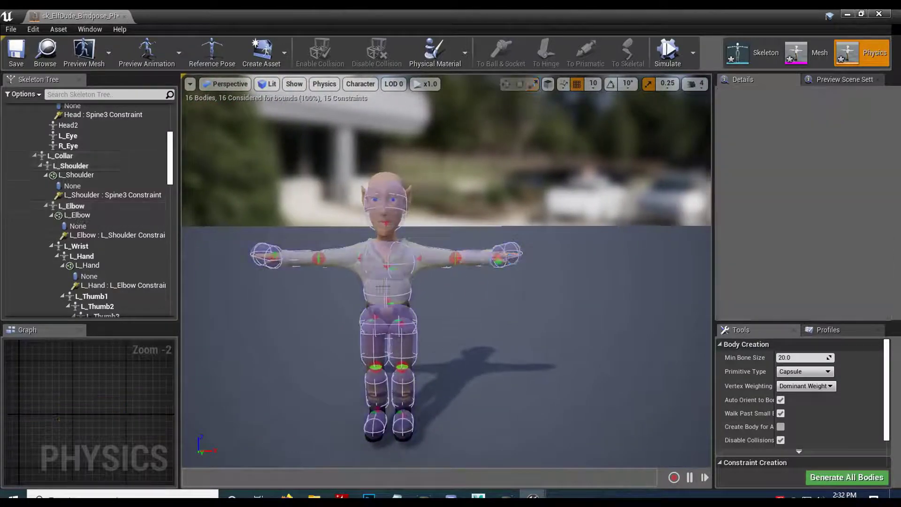
click(657, 64)
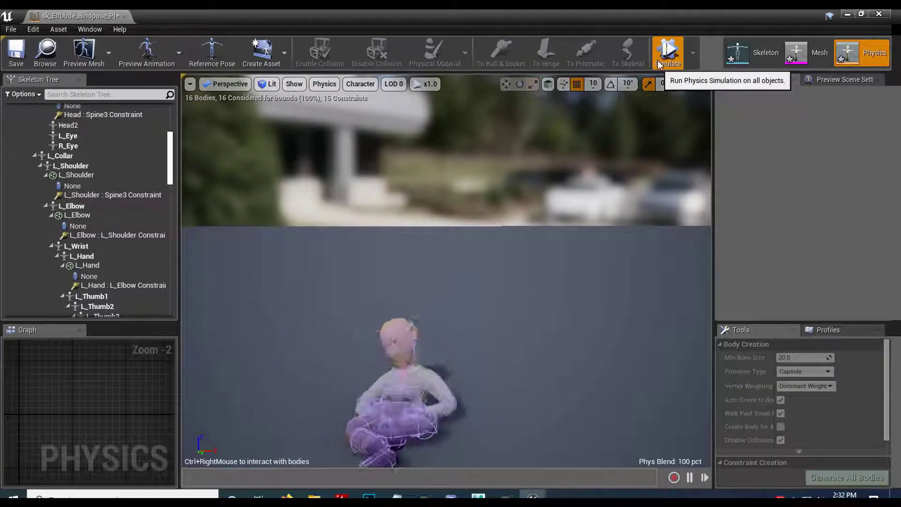
click(665, 61)
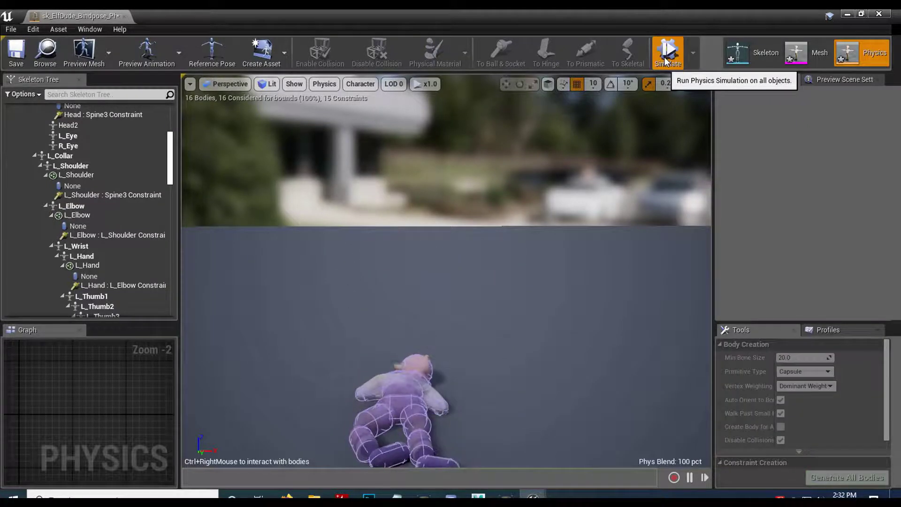
click(666, 60)
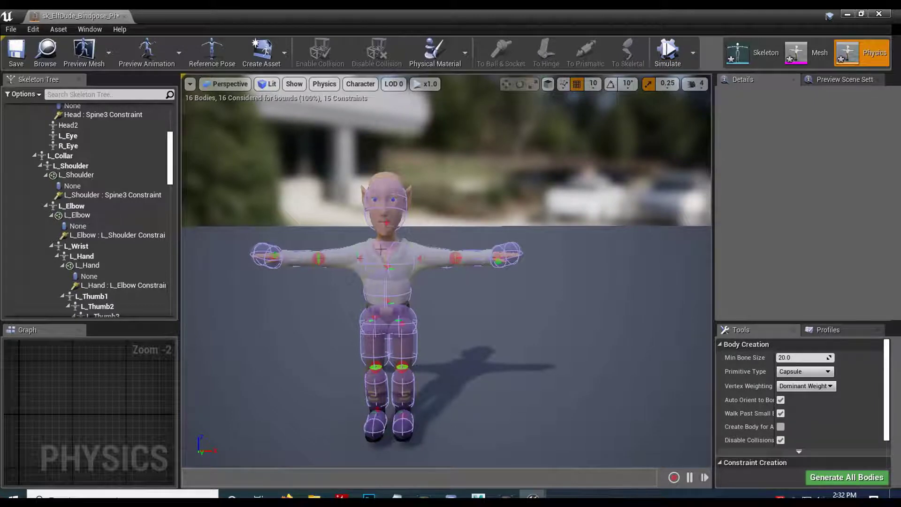
Scale the Pelvis capsule down so that it fits the width of the elf's hips
drag(427, 347, 427, 323)
middle_drag(427, 324, 429, 342)
drag(429, 343, 440, 327)
click(417, 322)
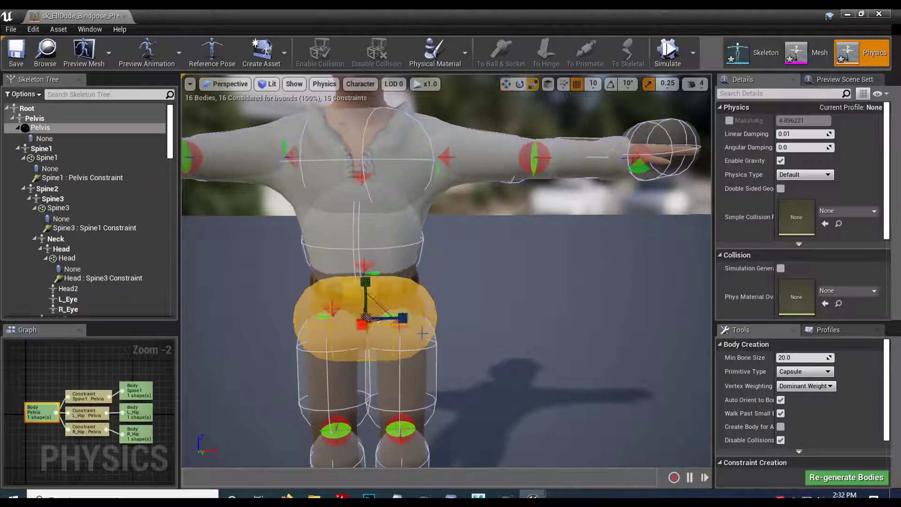
key(e)
key(r)
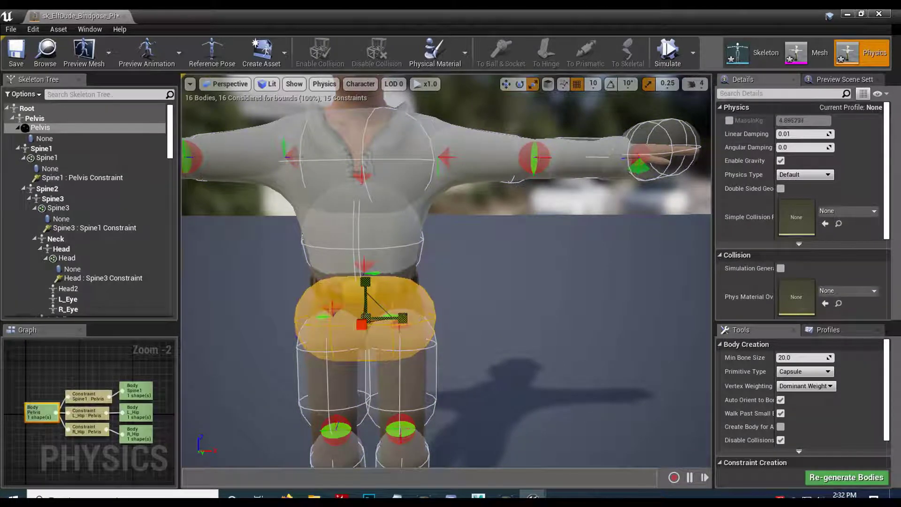
drag(381, 305, 369, 307)
Slim the L_Hip and R_Hip capsules so that they fit the thighs and stand clear of each other
click(440, 361)
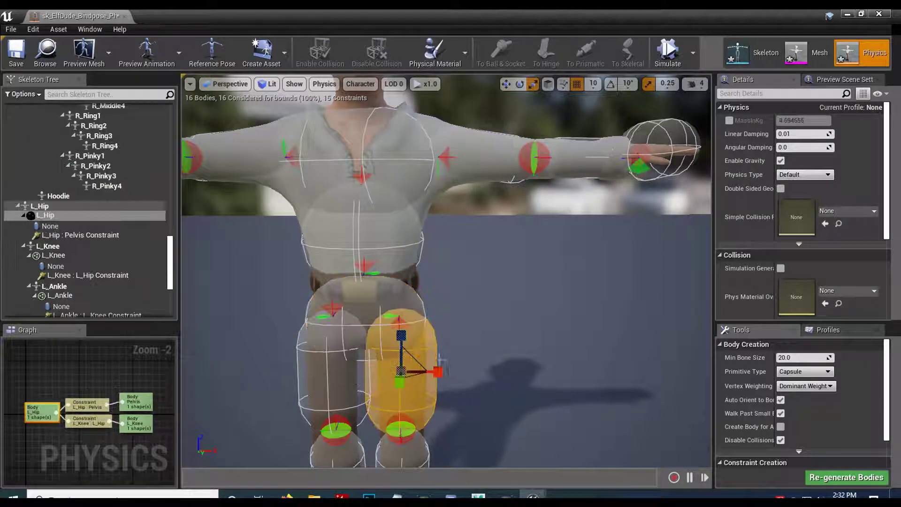
drag(441, 370, 424, 371)
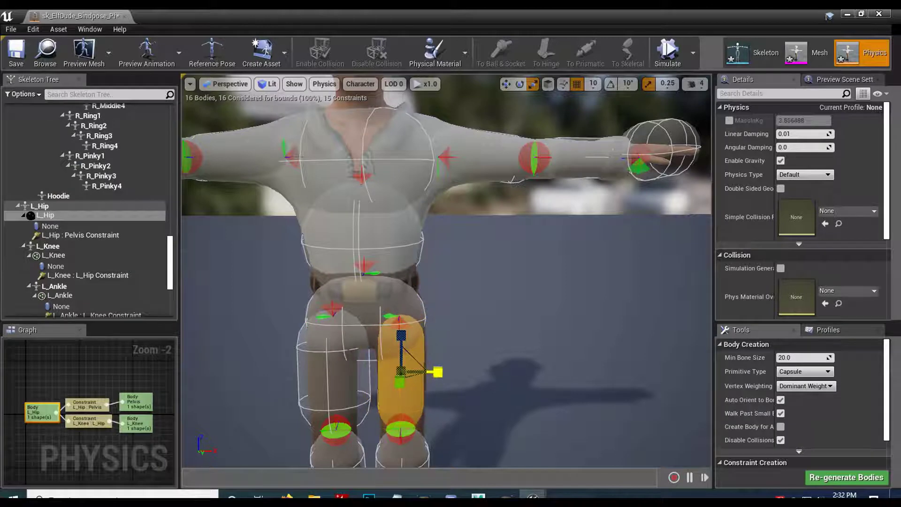
click(338, 371)
drag(371, 372, 360, 372)
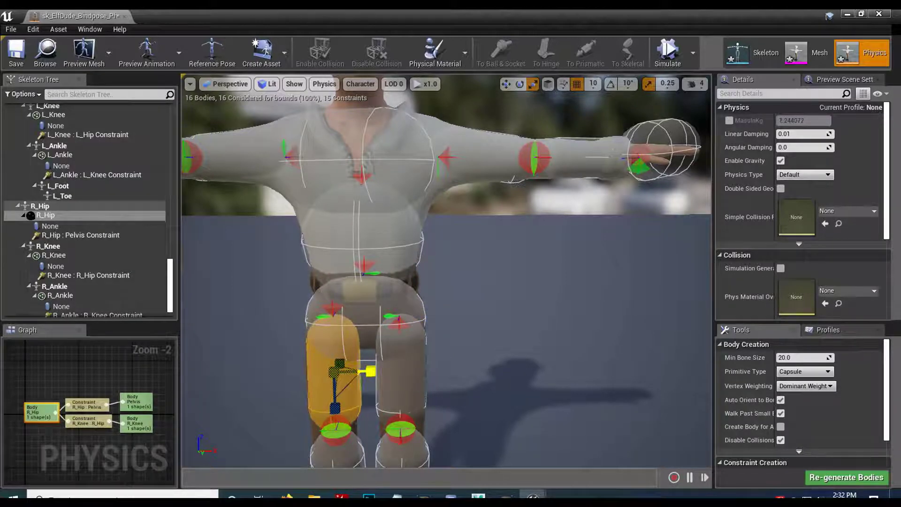
Save the elf's physics asset and close its editor
scroll(525, 346, down, 8)
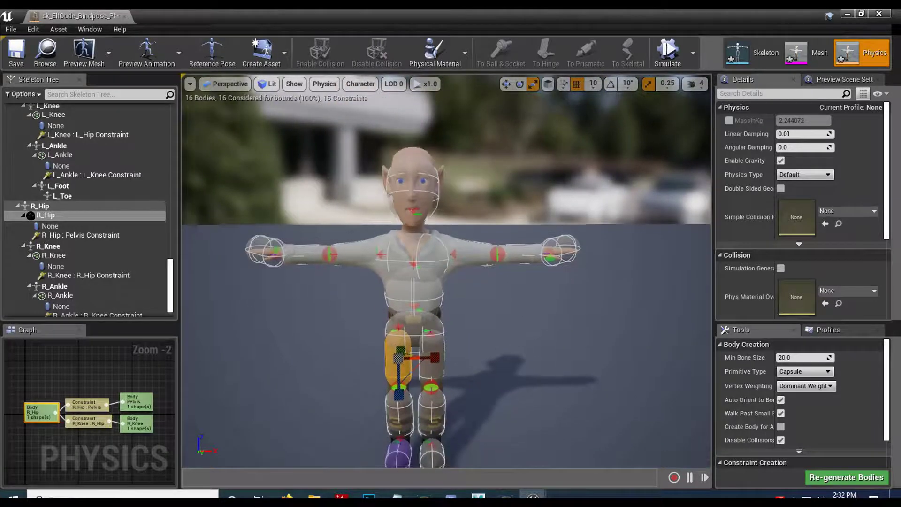
click(16, 50)
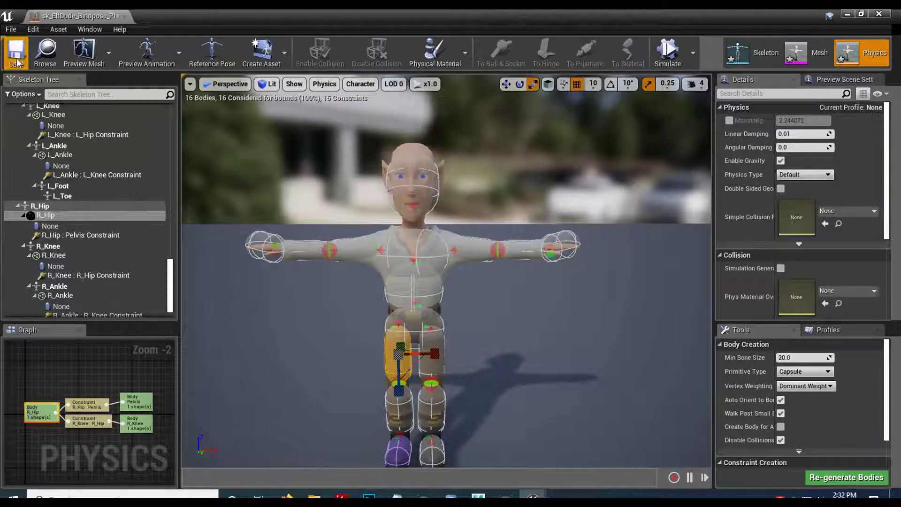
click(879, 14)
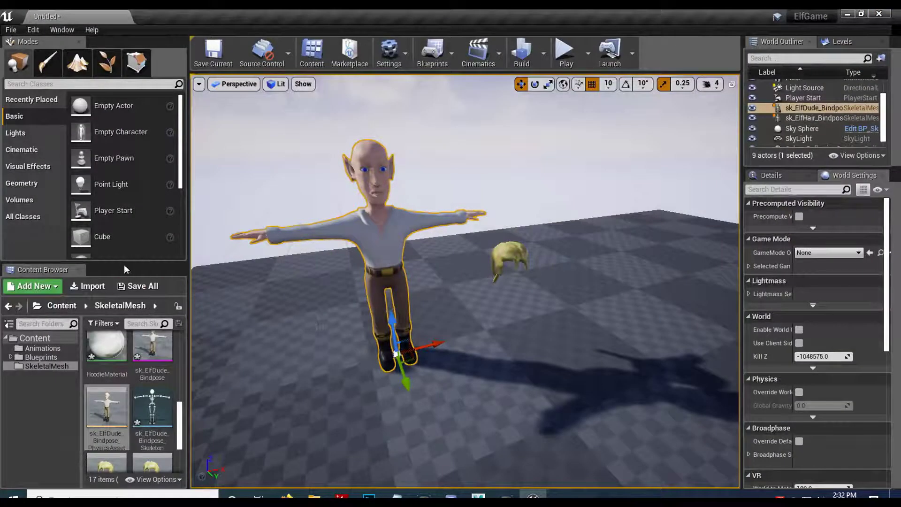
Save all unsaved content of the project, storing the level in the Content folder under the name Map
click(139, 286)
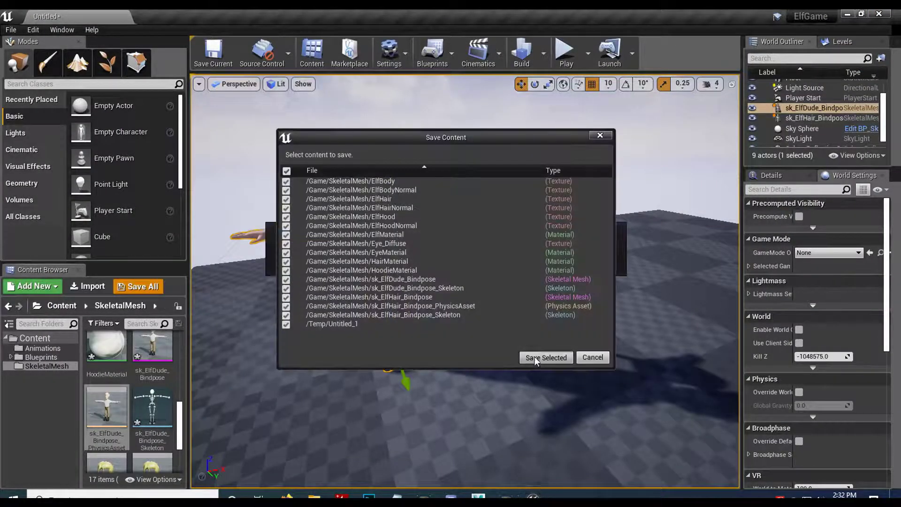
click(535, 358)
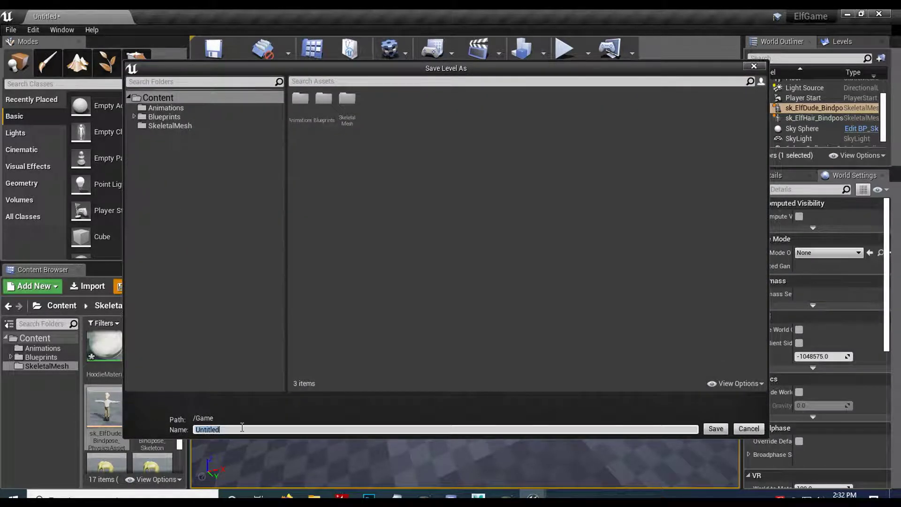
key(Return)
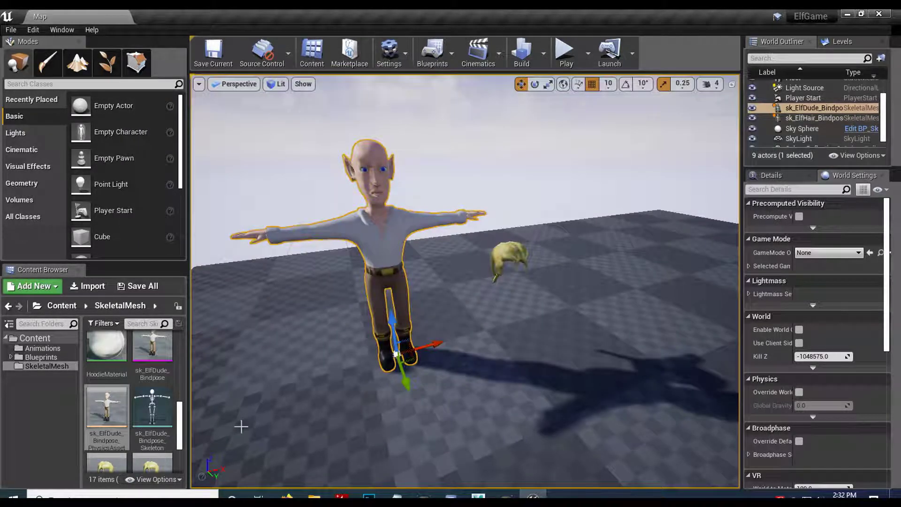
Open the sk_ElfHair_Bindpose physics asset and delete the oversized capsule body on Head3
scroll(133, 394, down, 2)
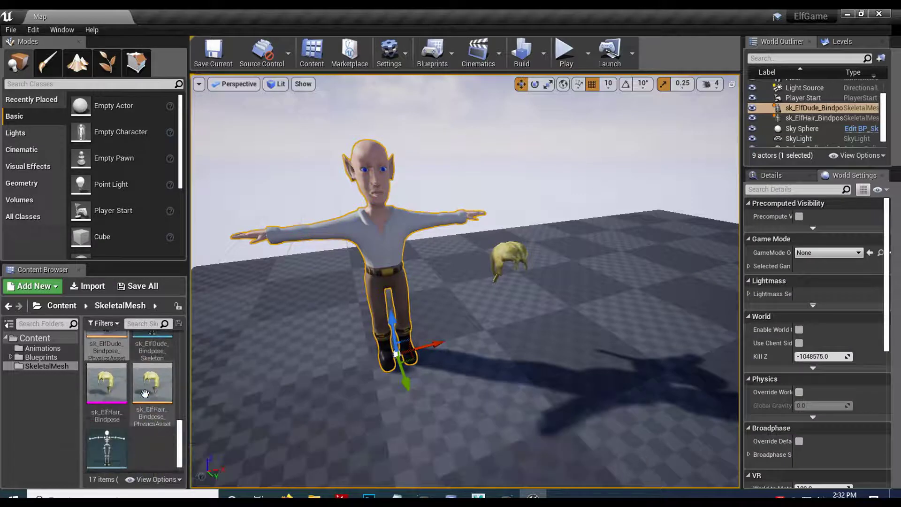
double_click(150, 379)
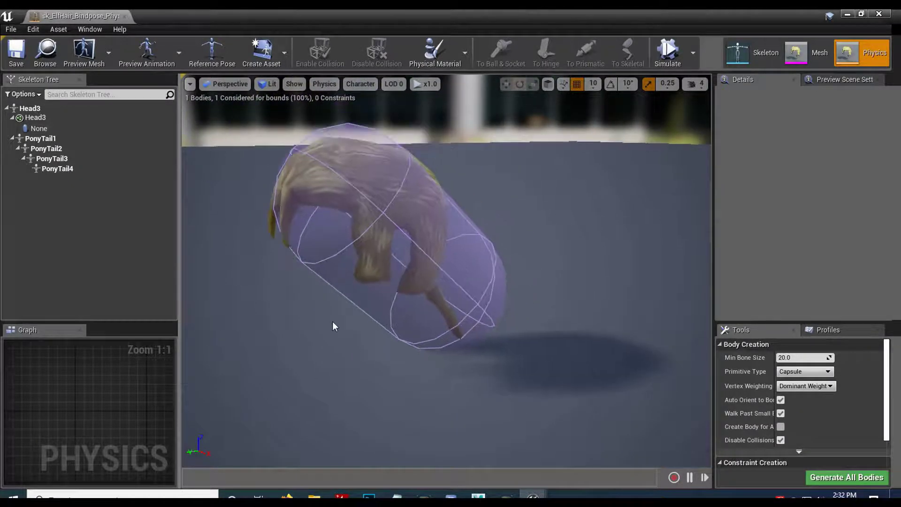
click(470, 245)
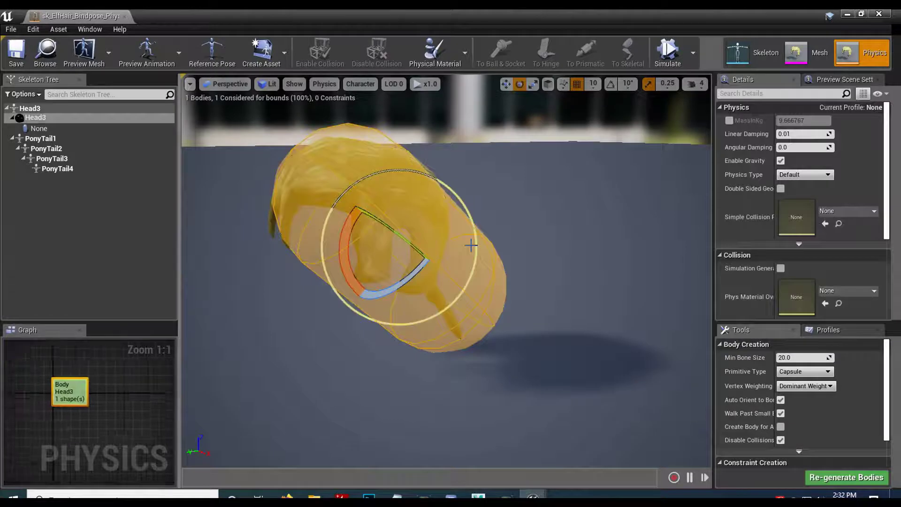
key(Delete)
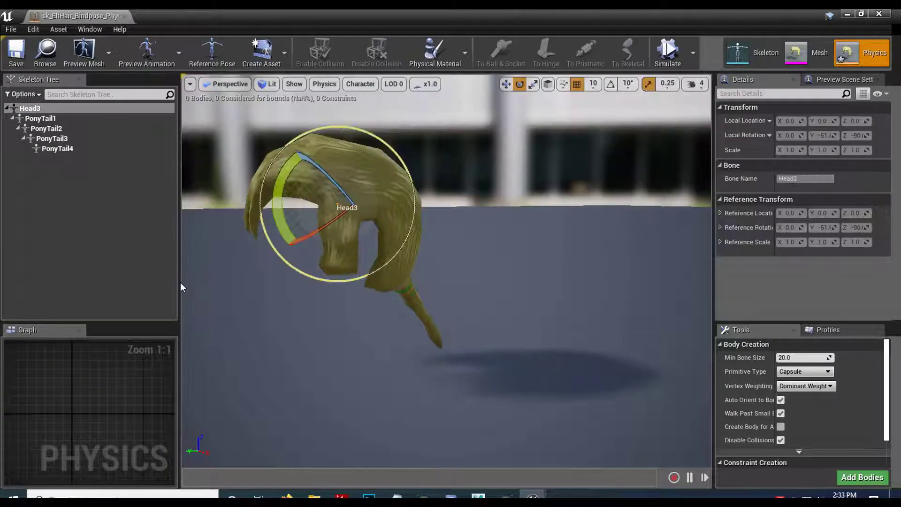
Add sphere collision bodies to the Head3 bone and all four ponytail bones
click(31, 106)
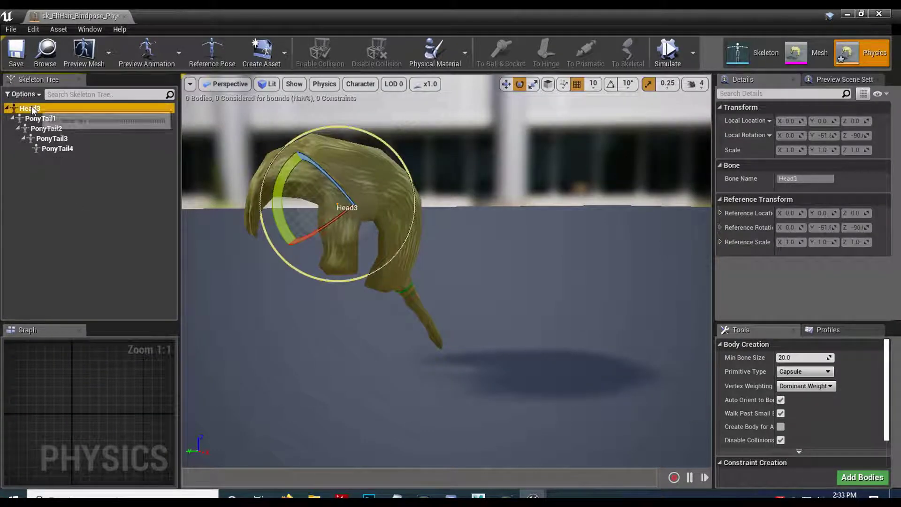
shift+click(55, 149)
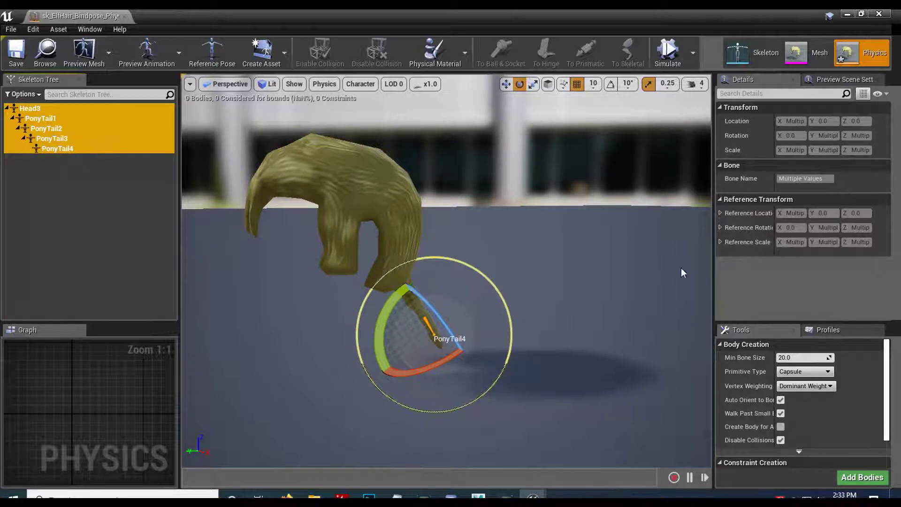
click(803, 372)
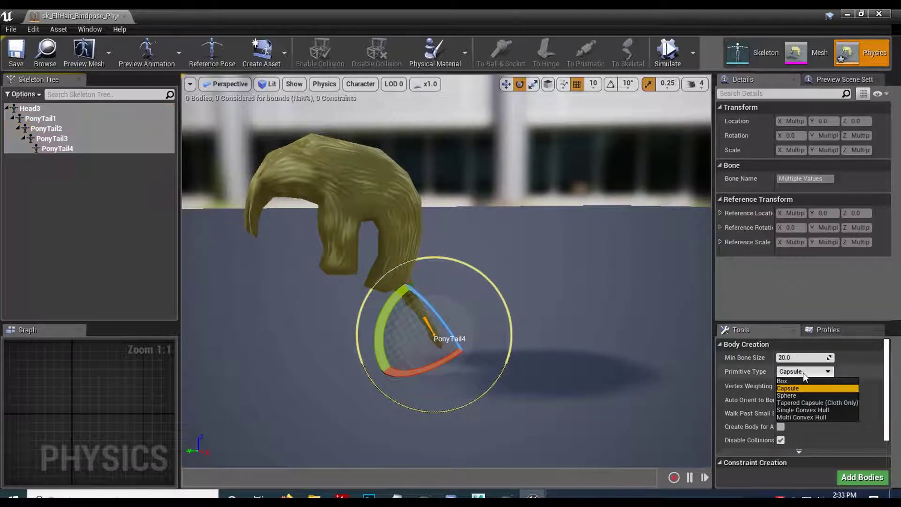
click(793, 396)
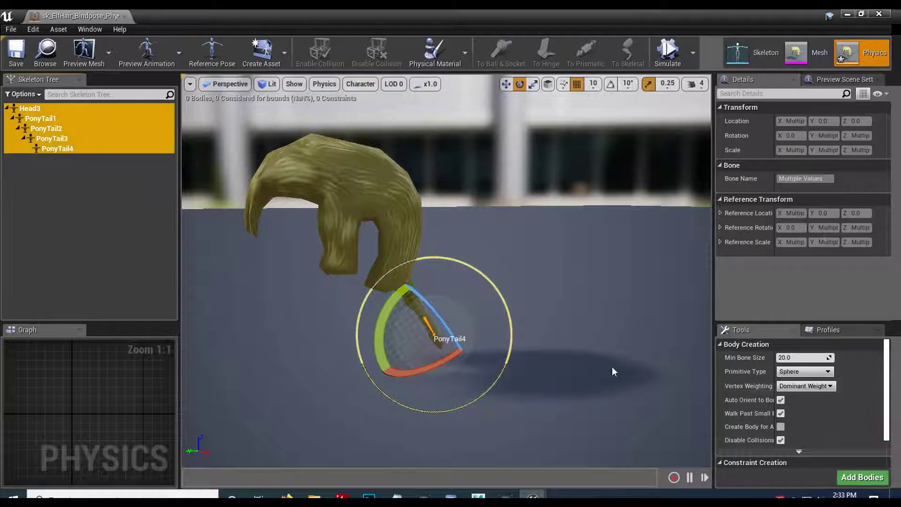
right_click(83, 148)
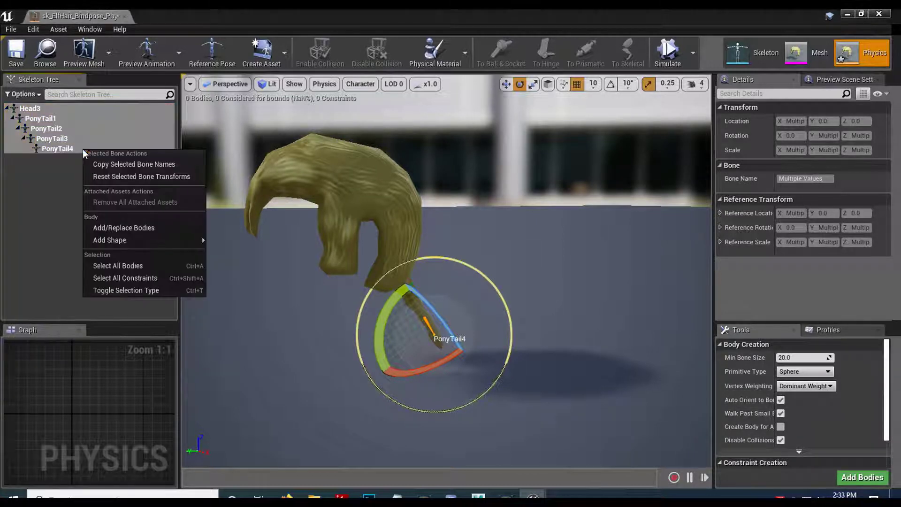
click(123, 228)
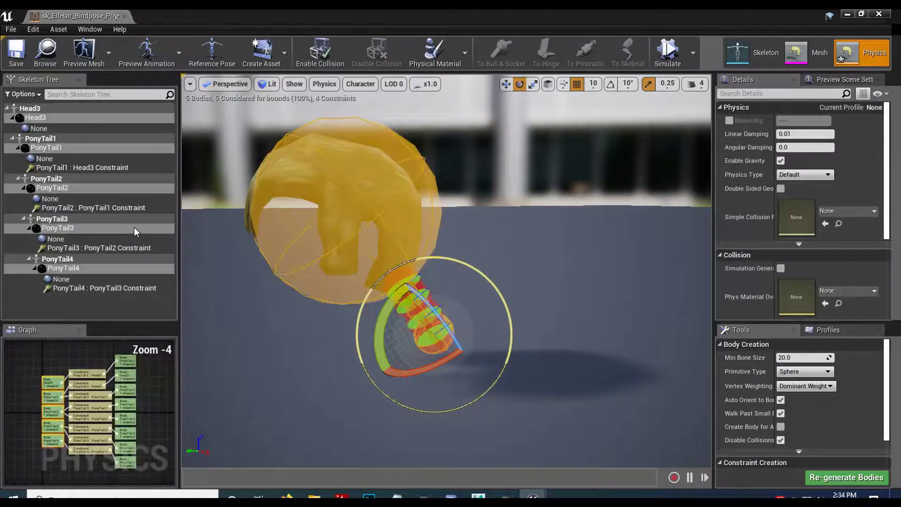
Shrink the Head3 sphere to a small ball within the hair and set its physics type to Kinematic
click(445, 164)
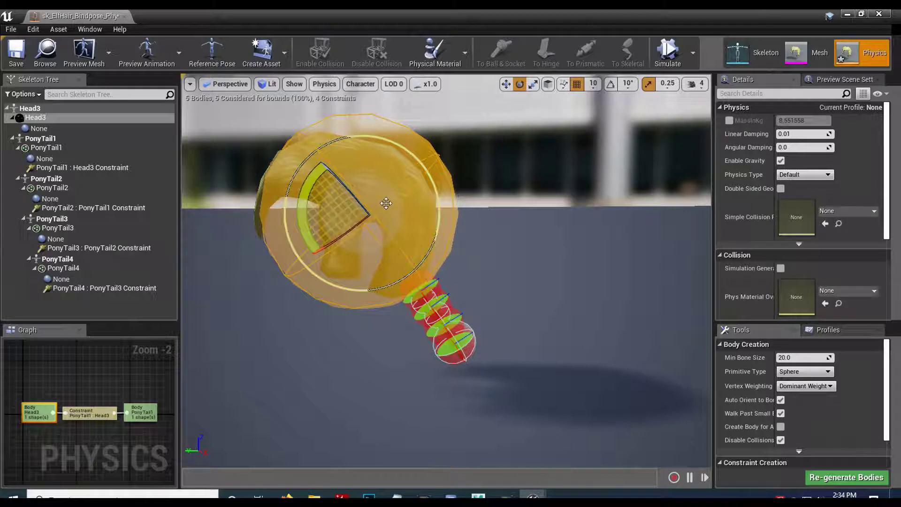
key(r)
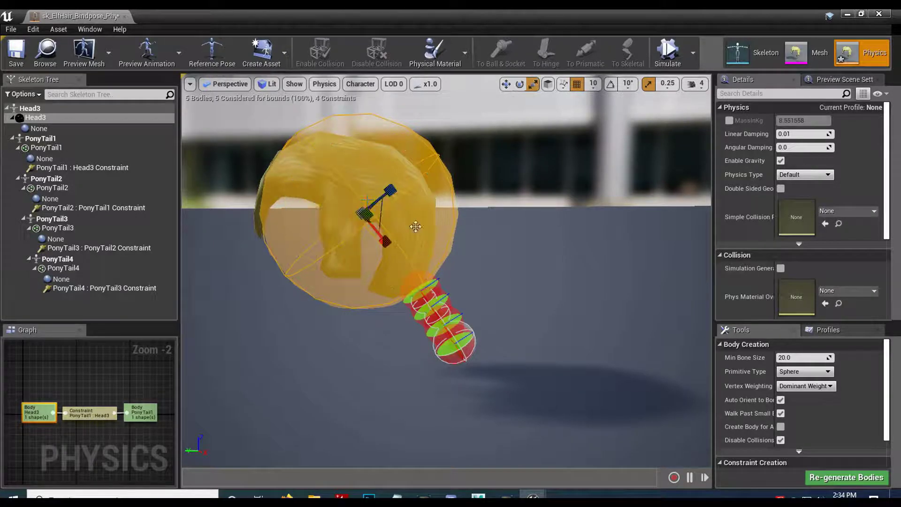
drag(356, 208, 334, 219)
key(f)
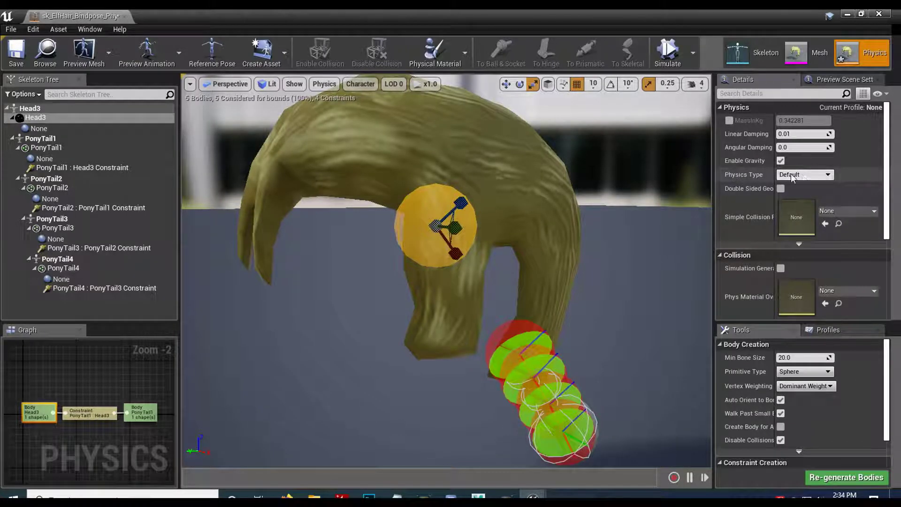
click(807, 191)
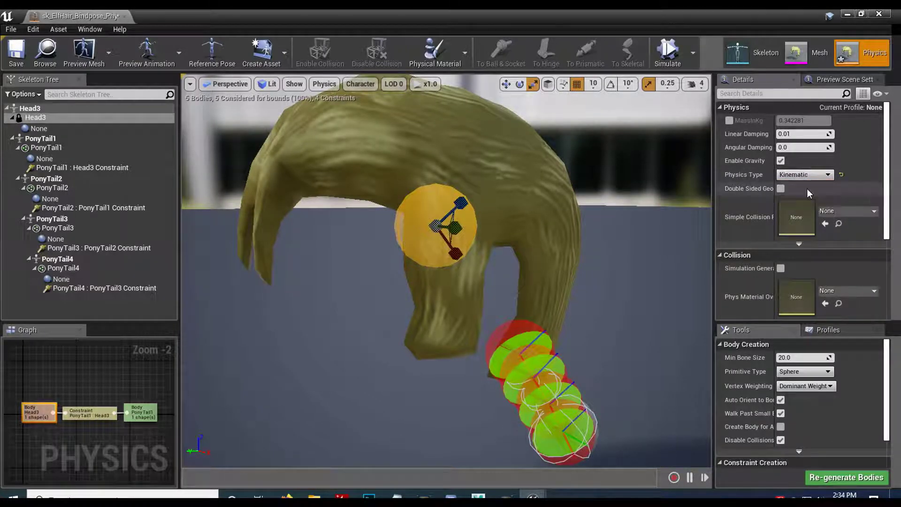
Run the physics simulation, examine how the ponytail spheres hang from the head, and stop it
click(666, 50)
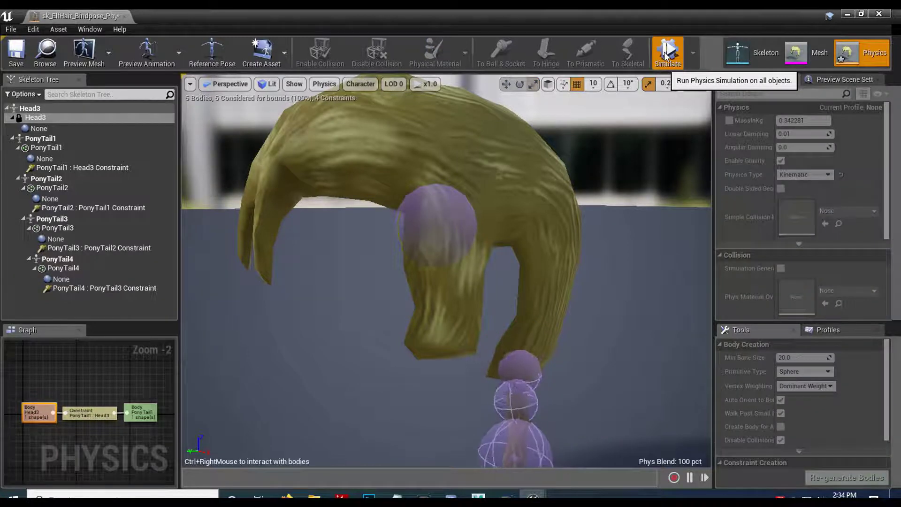
right_drag(589, 244, 602, 263)
key(s)
drag(528, 248, 531, 223)
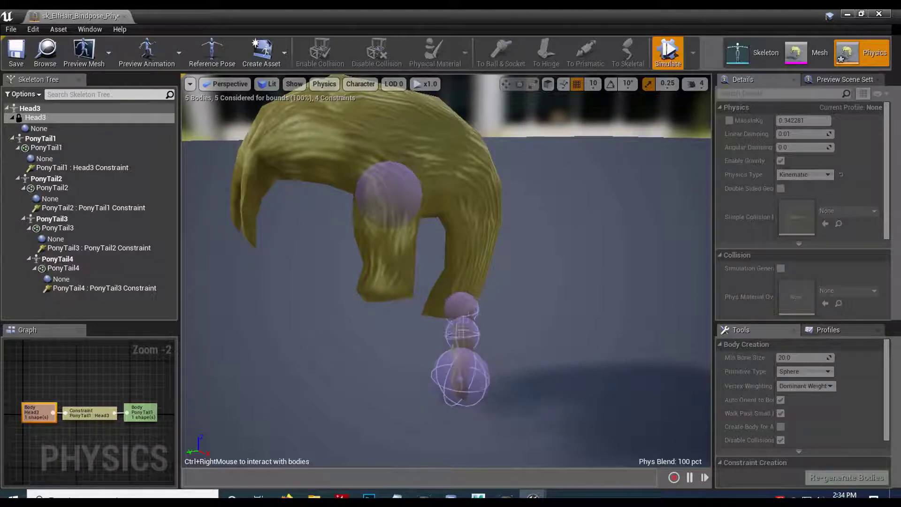
middle_drag(530, 222, 530, 251)
drag(530, 251, 533, 201)
middle_drag(533, 202, 528, 218)
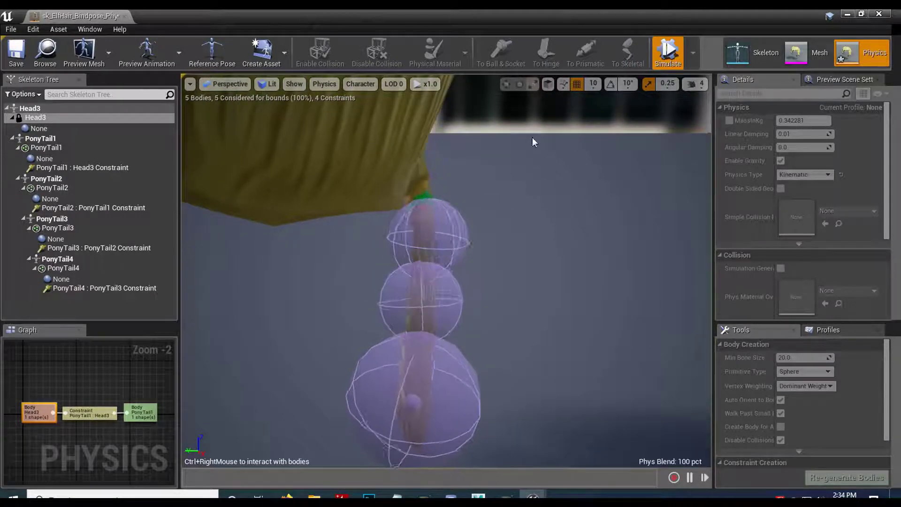
click(678, 58)
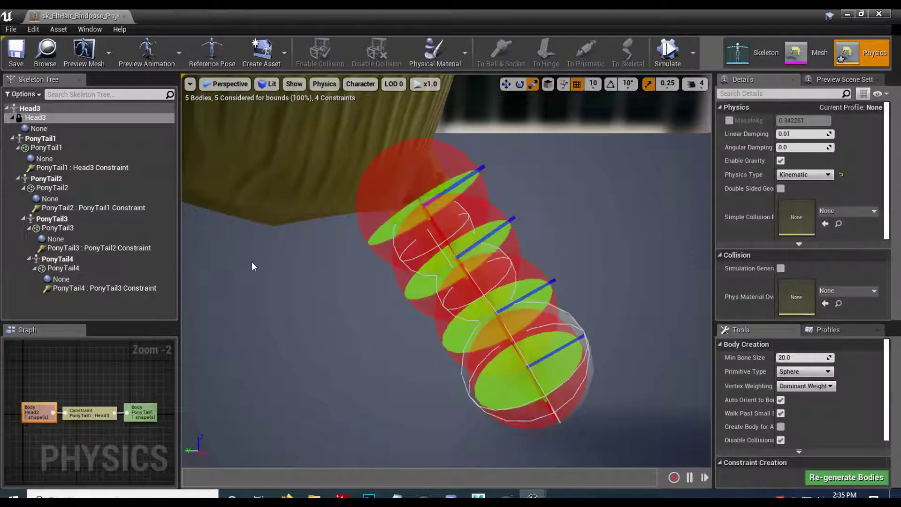
click(437, 150)
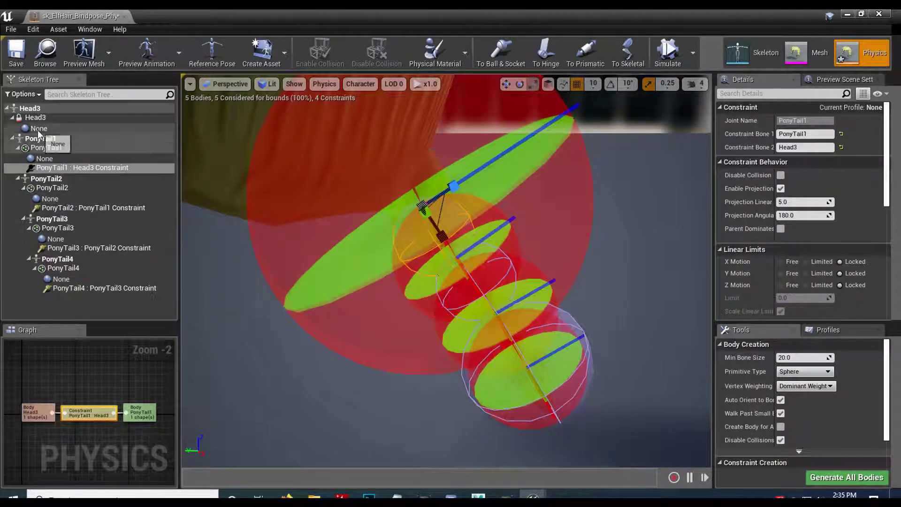
click(52, 128)
ctrl+click(54, 158)
ctrl+click(89, 198)
ctrl+click(77, 239)
ctrl+click(83, 279)
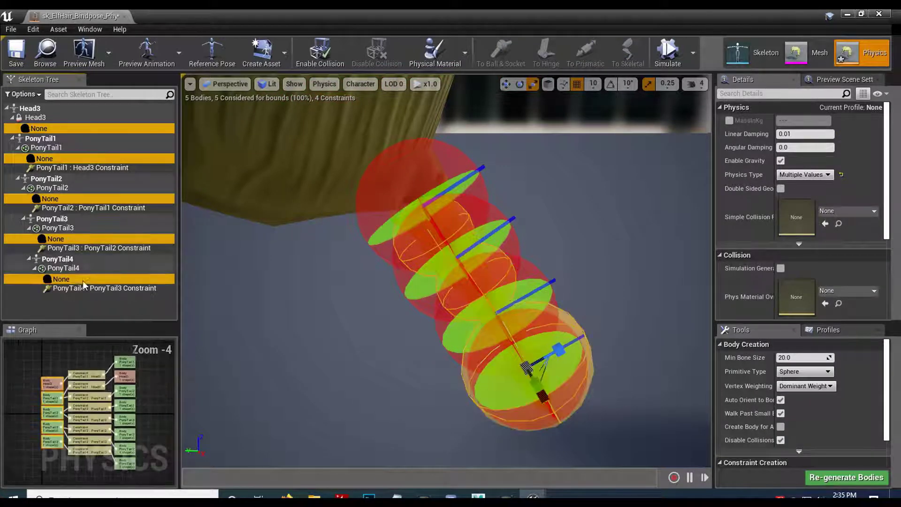
click(92, 303)
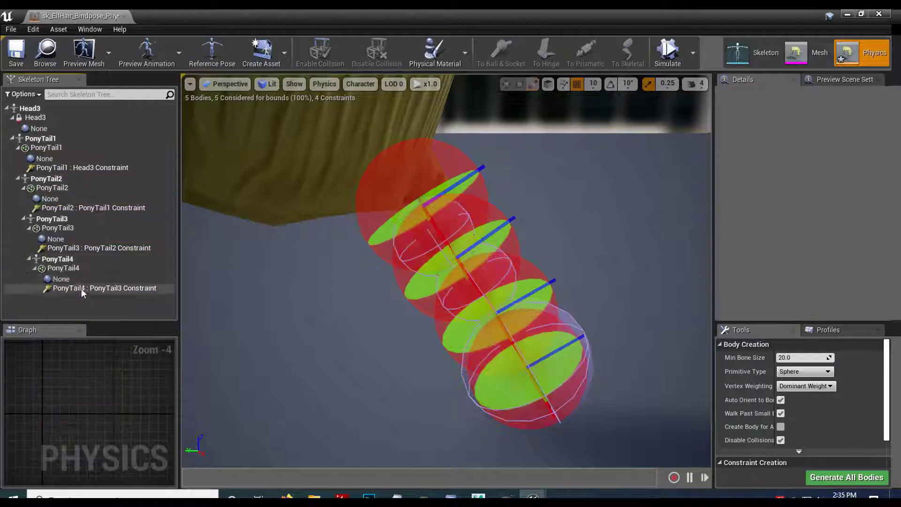
Scale down the collision spheres of PonyTail1 through PonyTail4 together, leaving out the Head3 sphere
click(63, 279)
ctrl+click(61, 239)
ctrl+click(50, 198)
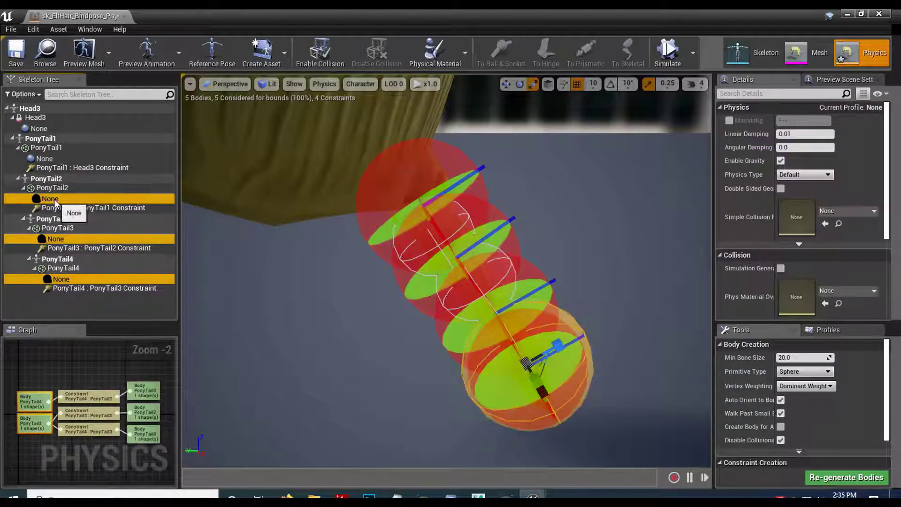
ctrl+click(45, 158)
ctrl+click(41, 128)
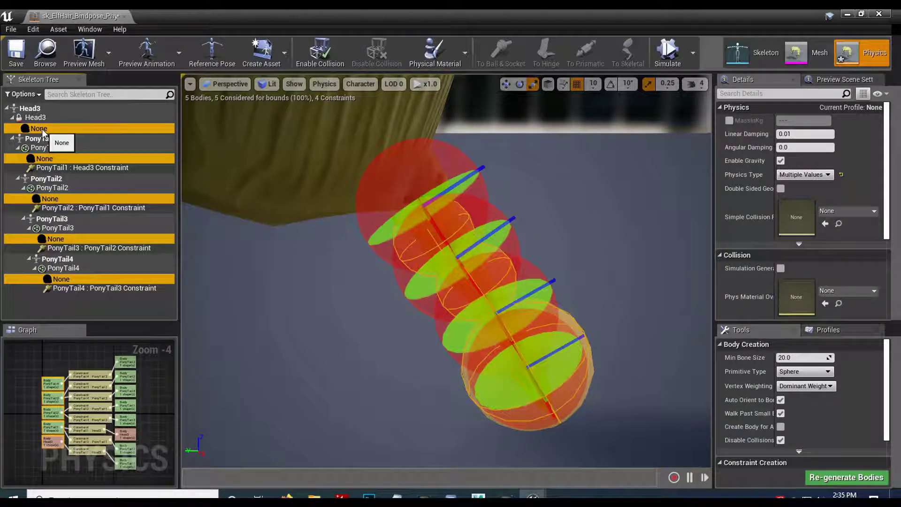
ctrl+click(42, 130)
right_drag(301, 261, 358, 280)
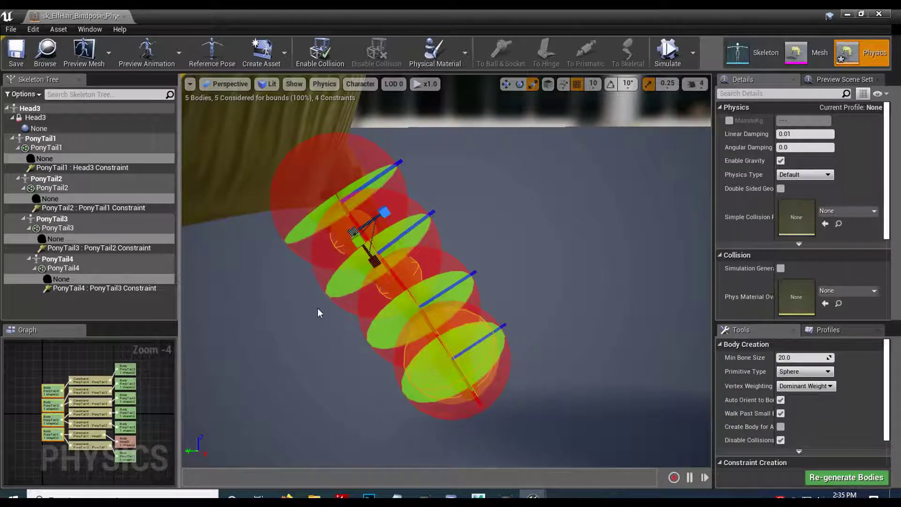
click(117, 307)
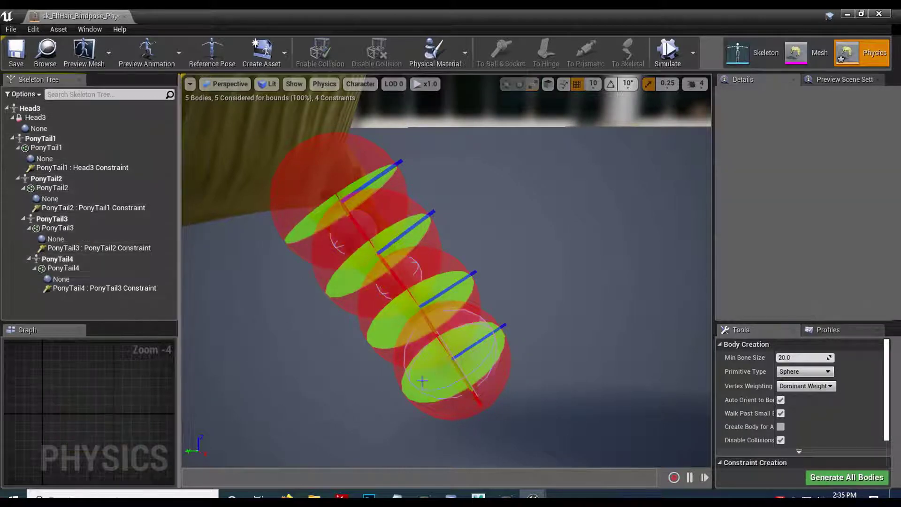
Shrink the individual ponytail spheres to fit the width of the strand and test them in a physics simulation
click(470, 316)
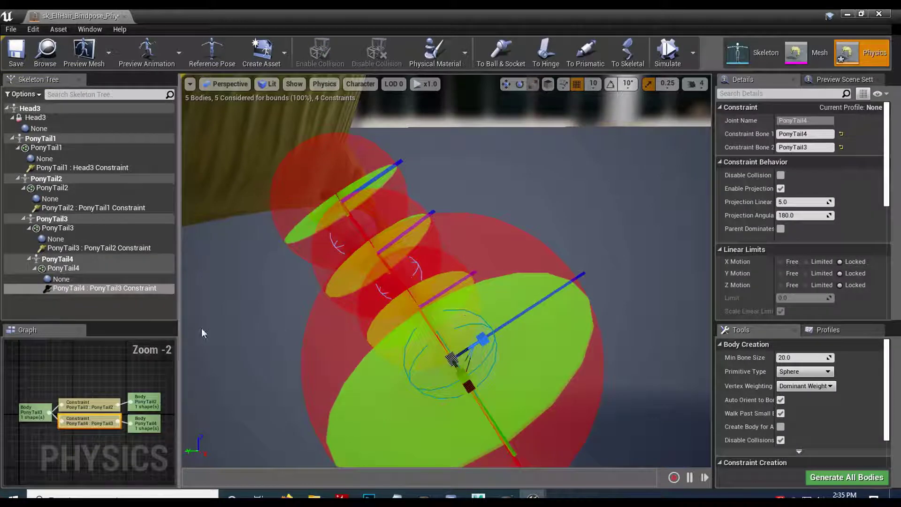
click(73, 282)
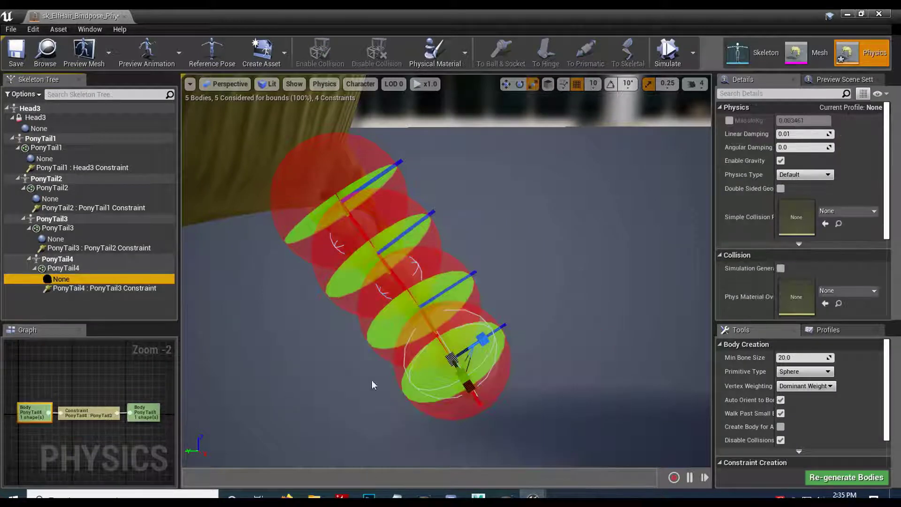
drag(447, 355, 449, 358)
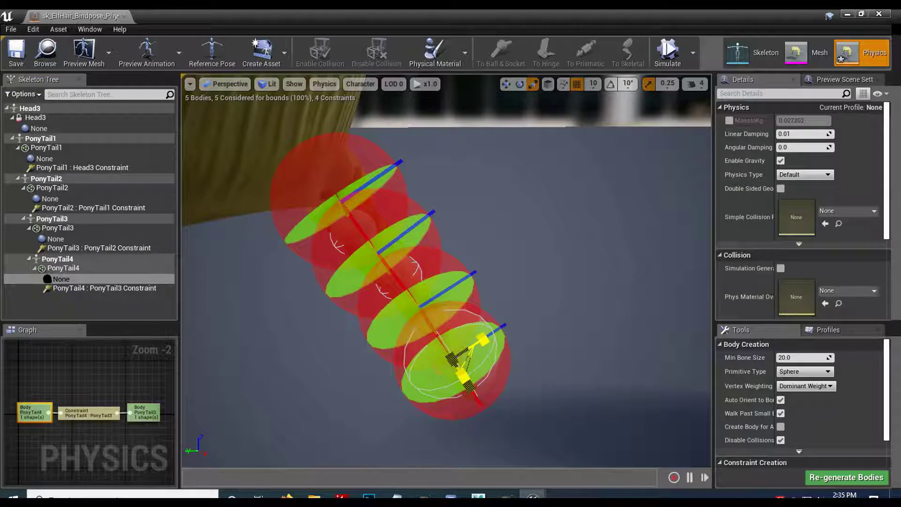
click(665, 55)
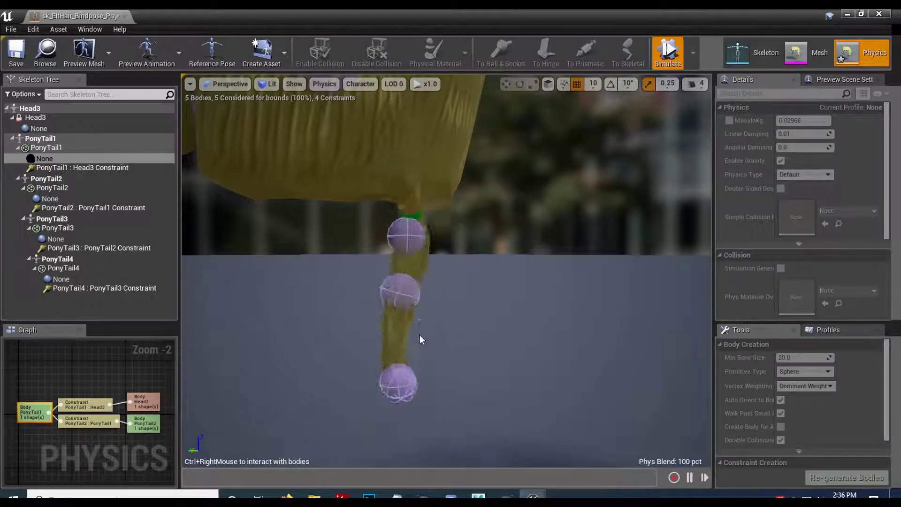
click(667, 52)
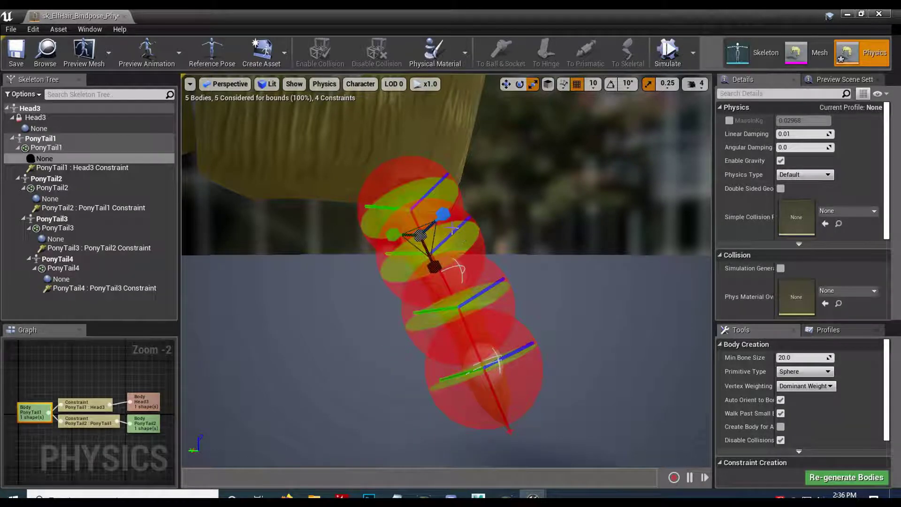
In the Front orthographic view, with grid snapping off, move the PonyTail1 sphere onto the PonyTail1 bone's joint
double_click(60, 278)
click(227, 83)
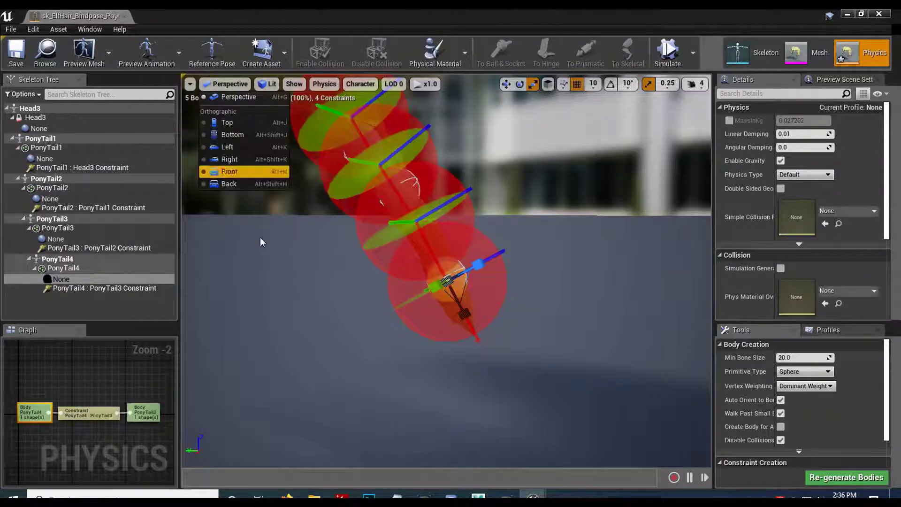
click(233, 147)
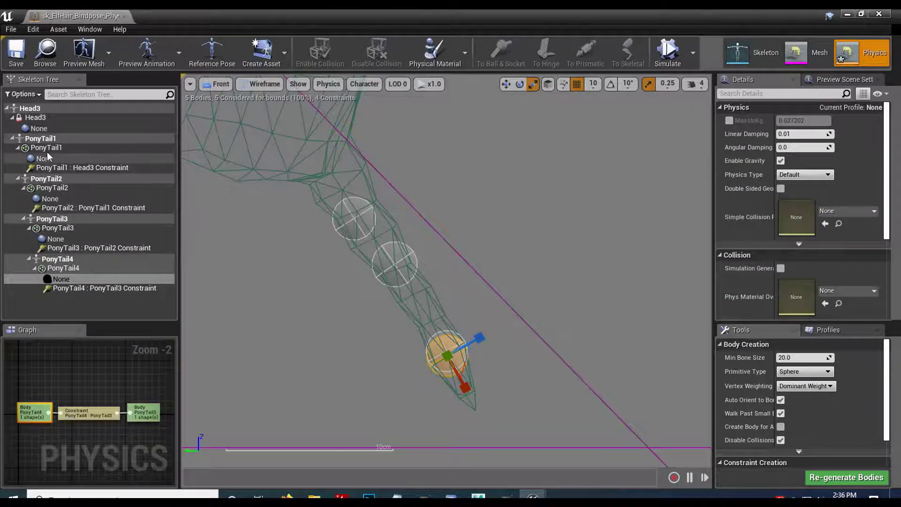
click(47, 148)
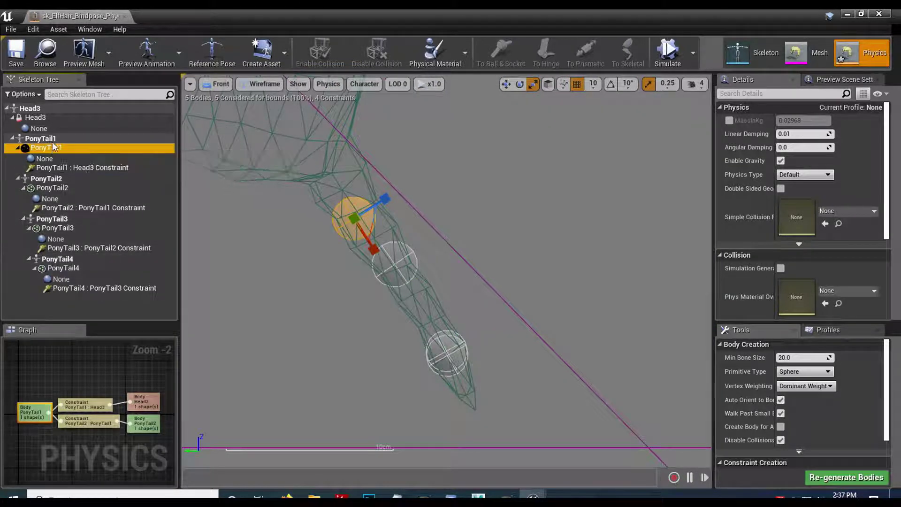
click(52, 139)
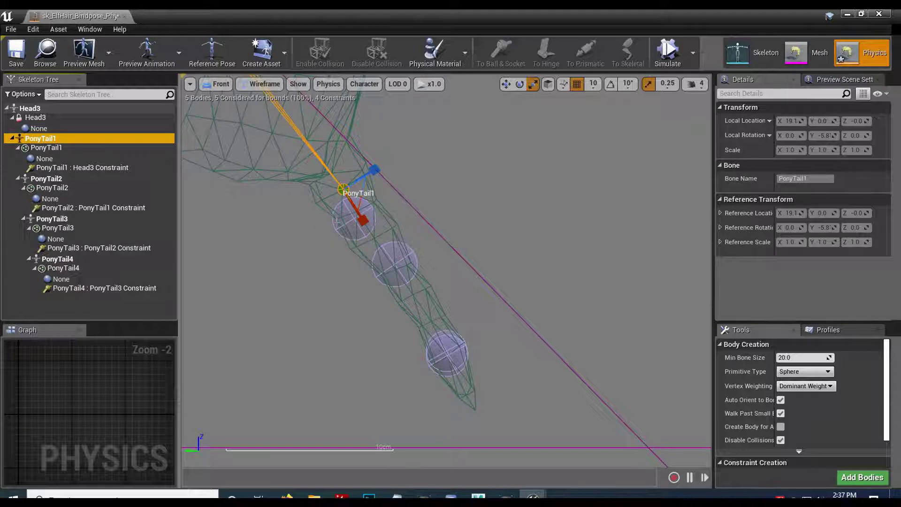
click(351, 224)
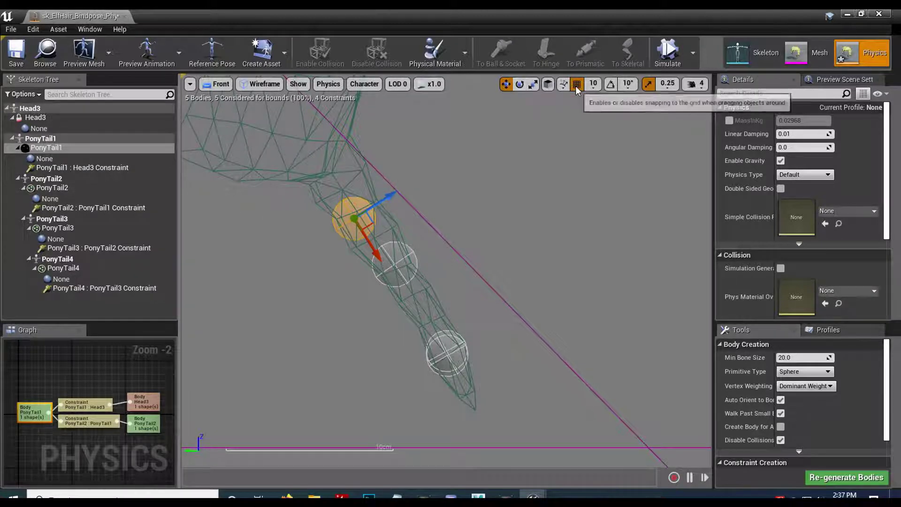
drag(374, 246, 358, 230)
drag(375, 172, 382, 173)
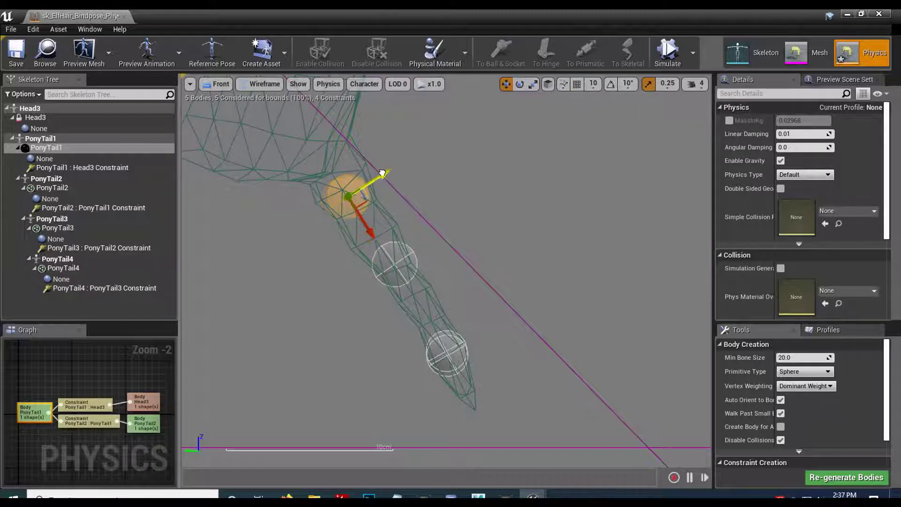
drag(371, 231, 366, 227)
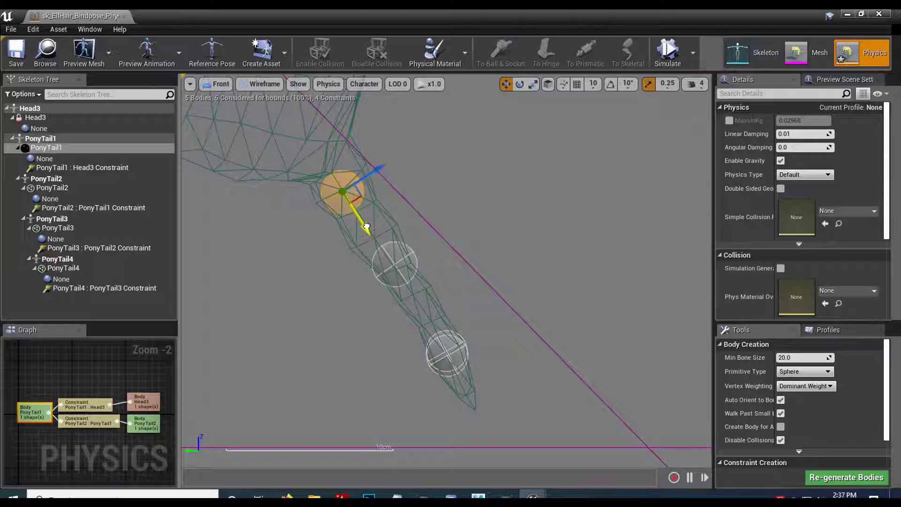
Locate the PonyTail2 bone's joint and move the PonyTail2 collision sphere onto it
click(49, 151)
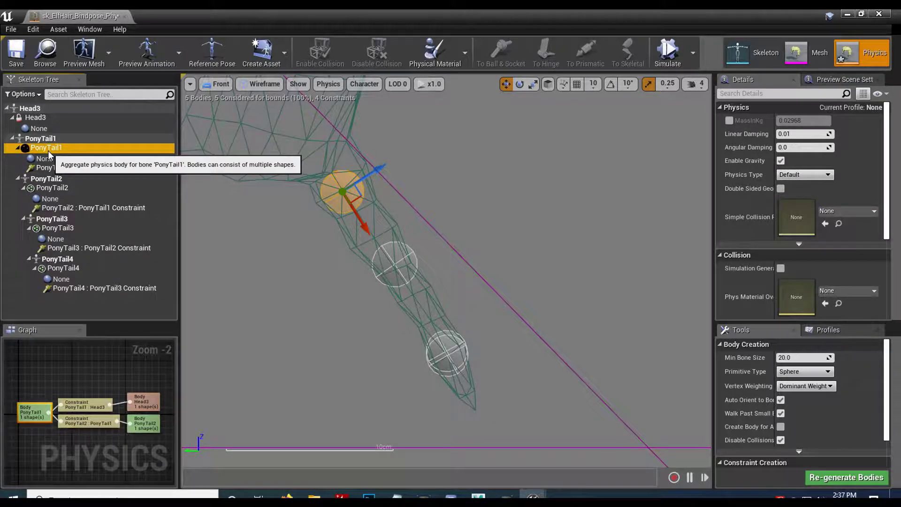
click(46, 138)
click(46, 178)
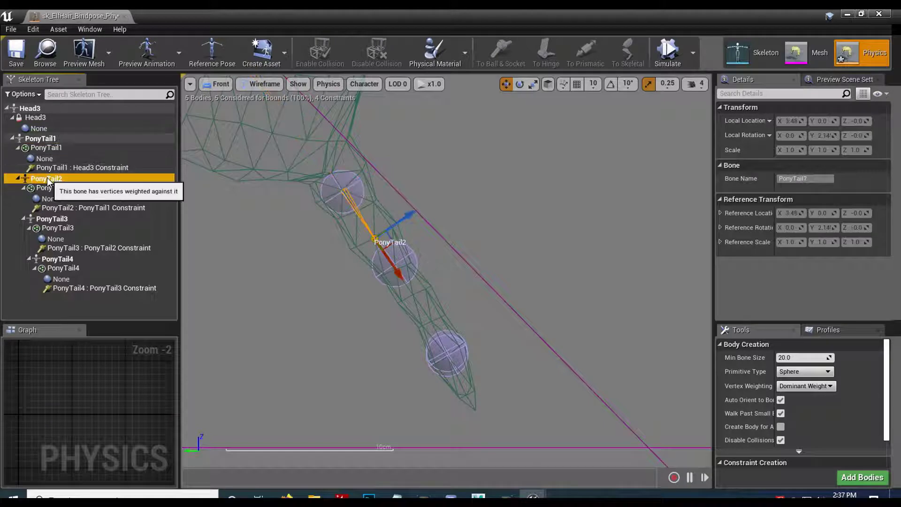
click(404, 271)
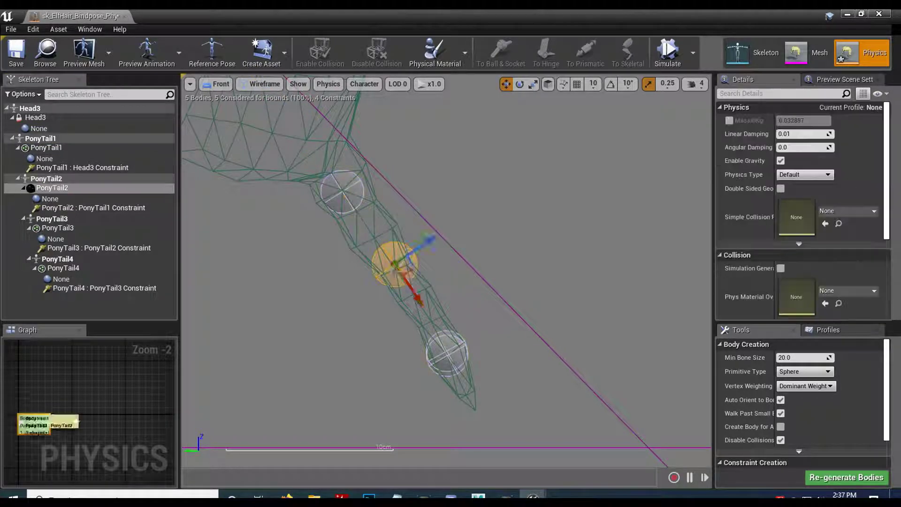
drag(411, 269, 390, 241)
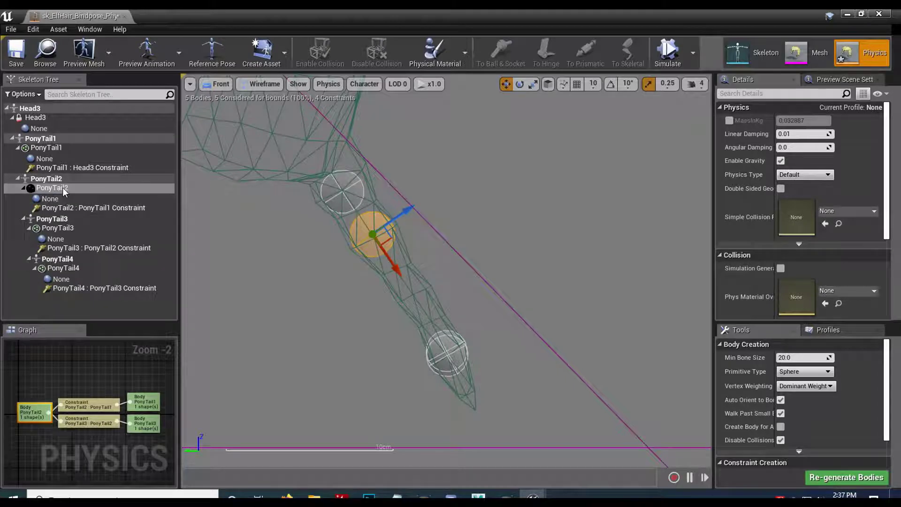
Display the bones of the whole hierarchy and centre the PonyTail3 collision sphere on the PonyTail3 bone's joint
click(56, 219)
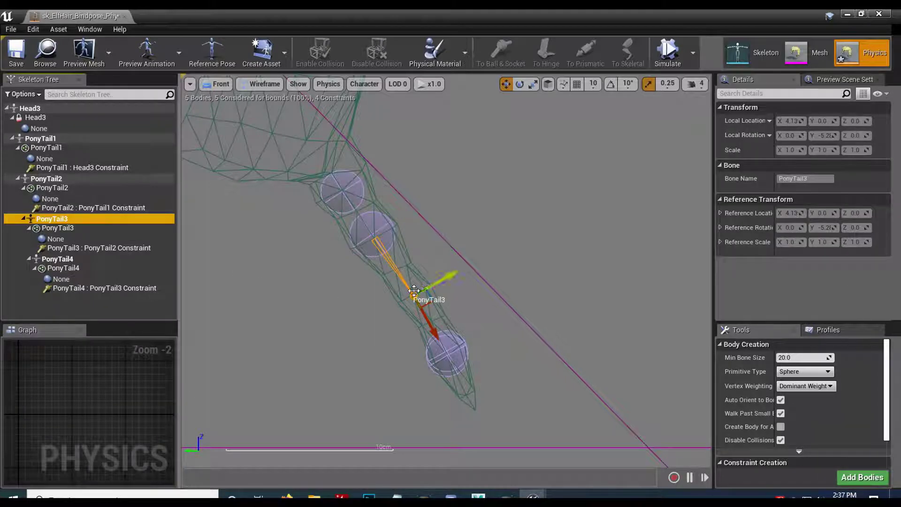
click(56, 238)
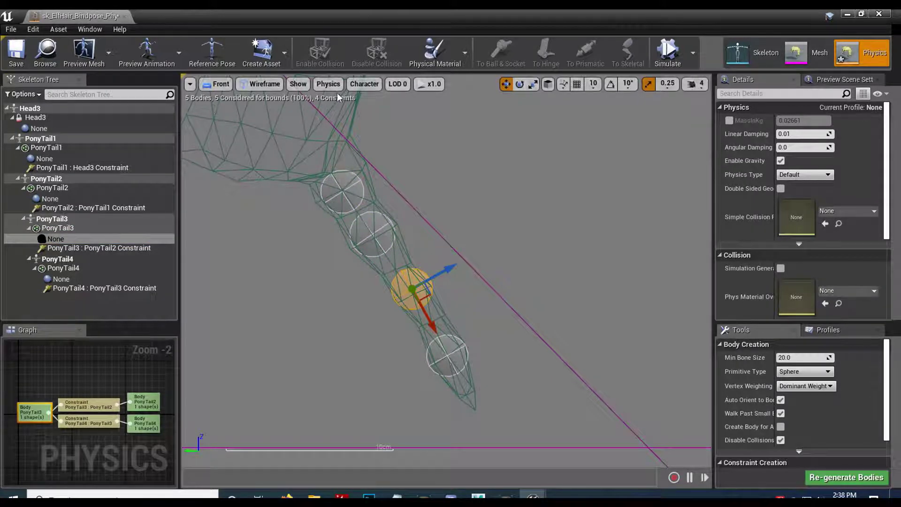
click(366, 85)
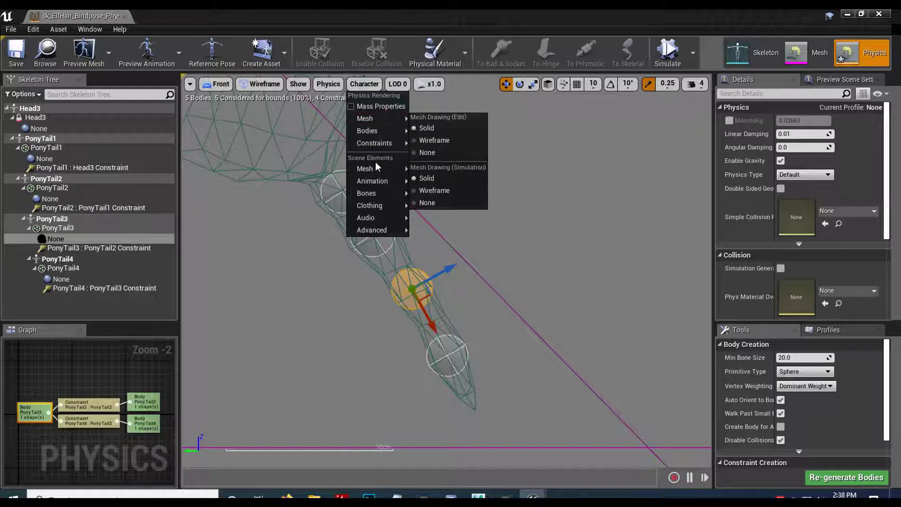
mouse_move(381, 194)
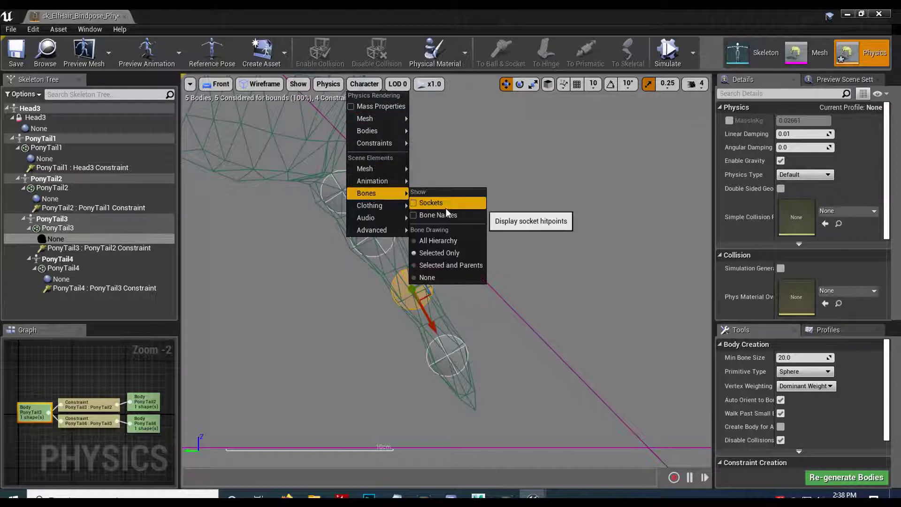
click(429, 239)
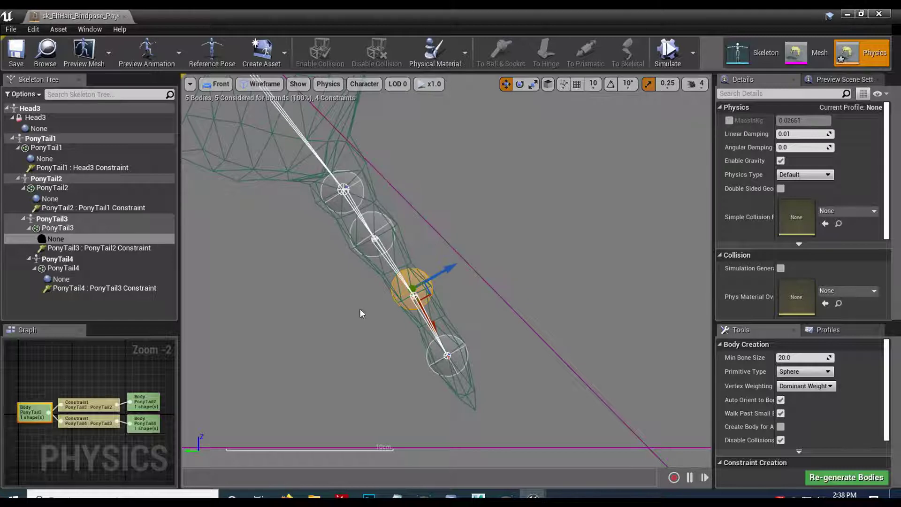
click(463, 232)
click(418, 287)
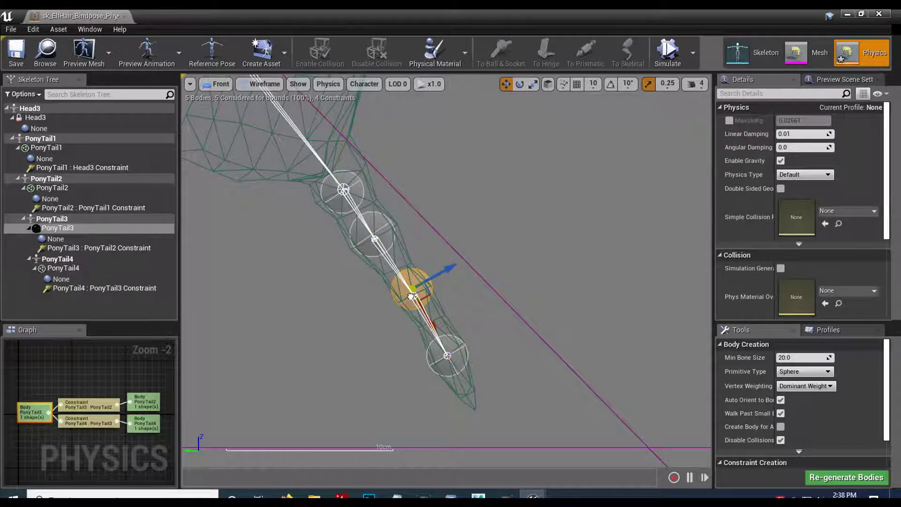
drag(430, 295, 431, 302)
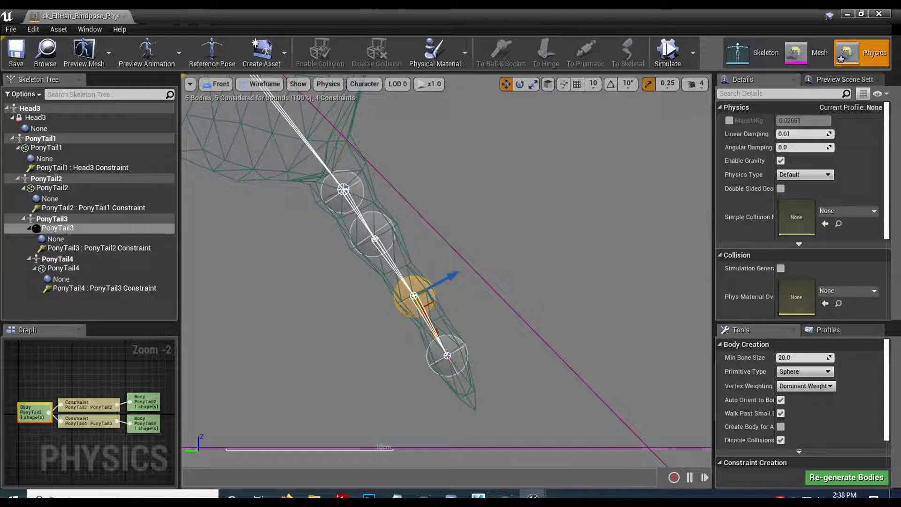
Check the PonyTail4 bone's joint and move the large Head3 collision sphere onto the Head3 bone's joint
click(56, 259)
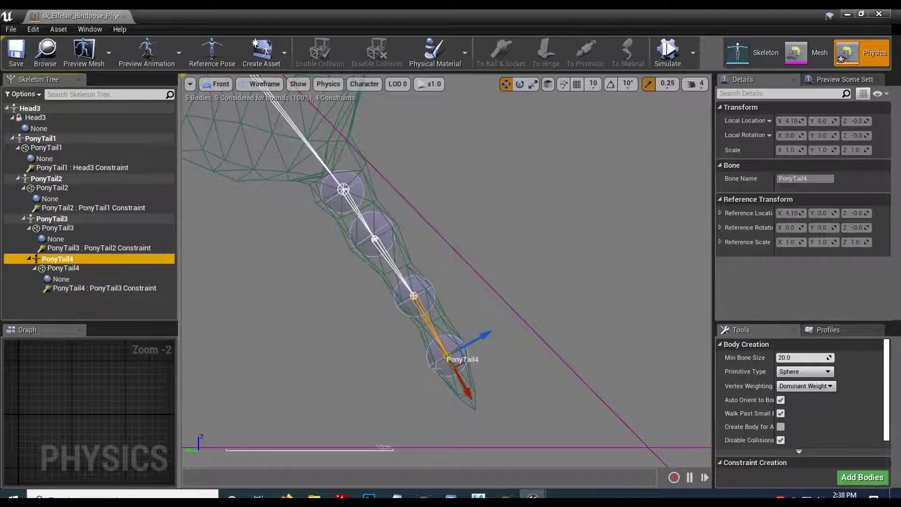
click(348, 193)
scroll(335, 192, down, 5)
right_drag(288, 186, 343, 331)
scroll(343, 336, up, 3)
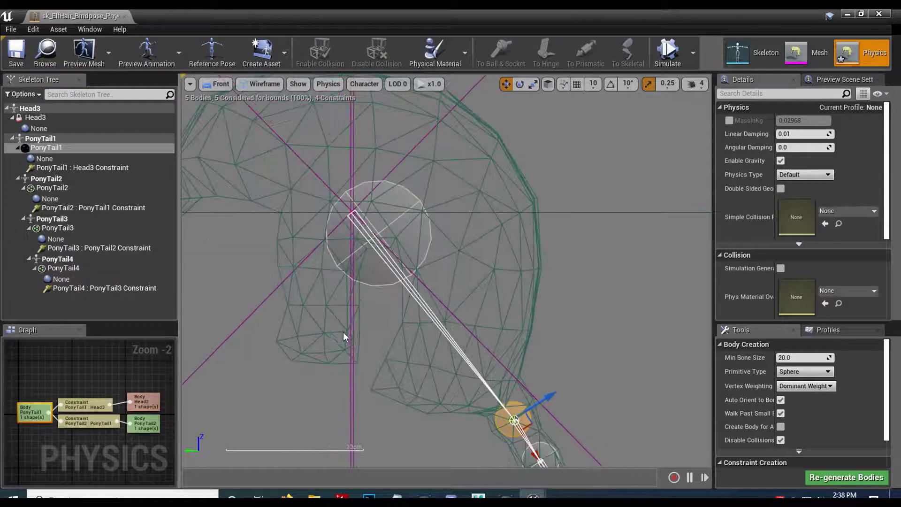
click(387, 230)
drag(396, 234, 369, 213)
scroll(379, 297, down, 4)
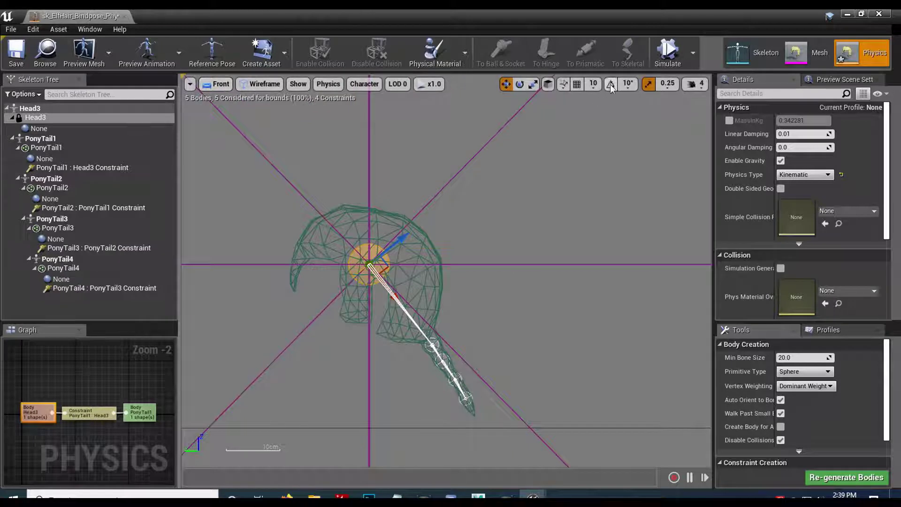
Run the physics simulation, examine how the ponytail swings with the realigned spheres, and stop it
click(667, 51)
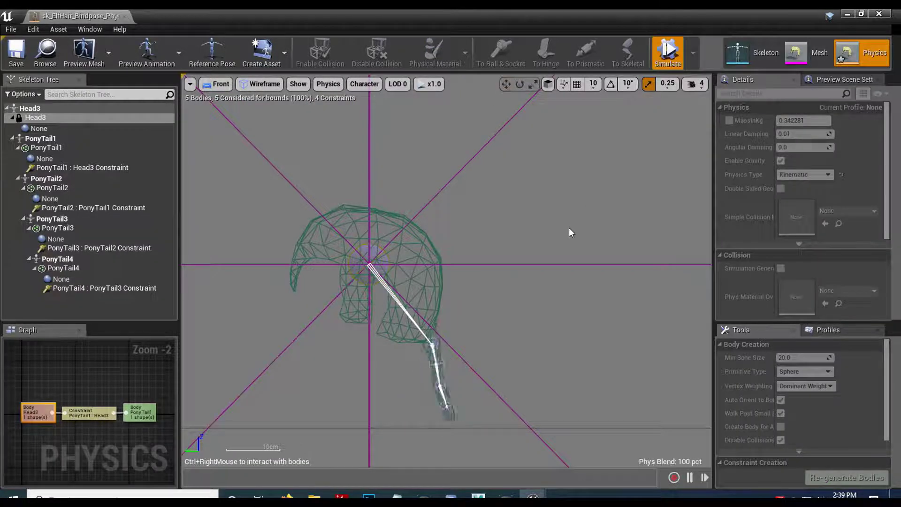
scroll(497, 406, up, 5)
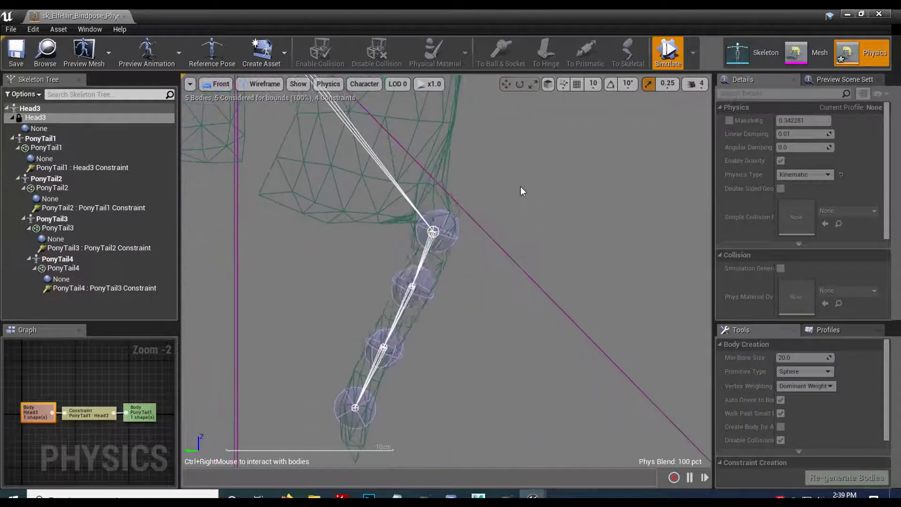
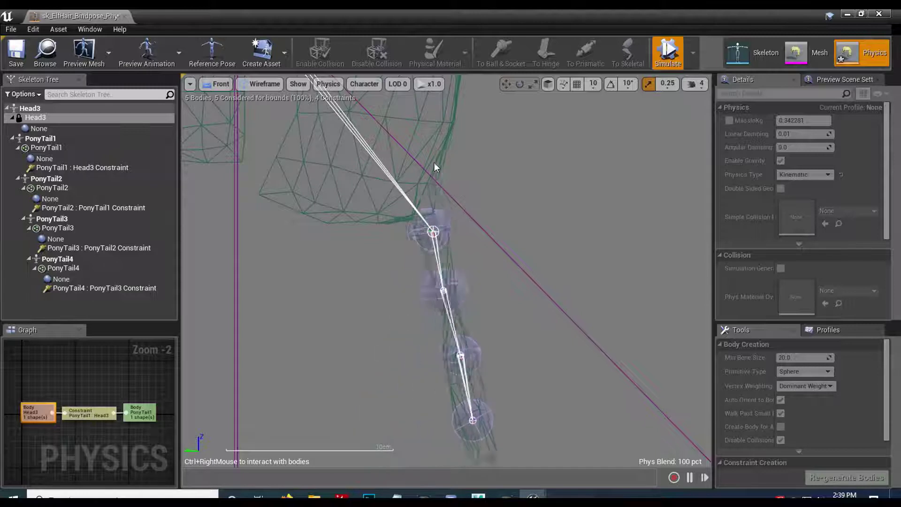
click(667, 51)
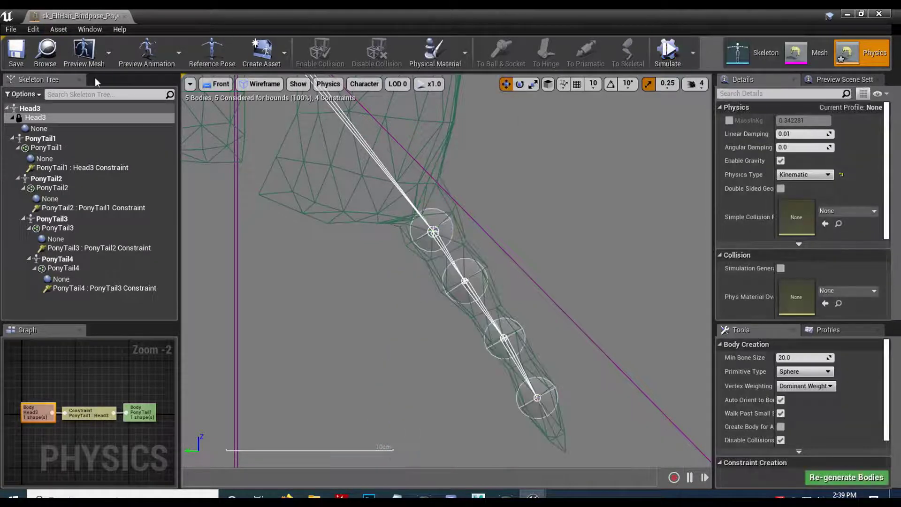
Close the hair physics asset and create a Blueprint class based on Character, named Elf, in the Blueprints/Characters folder
click(878, 14)
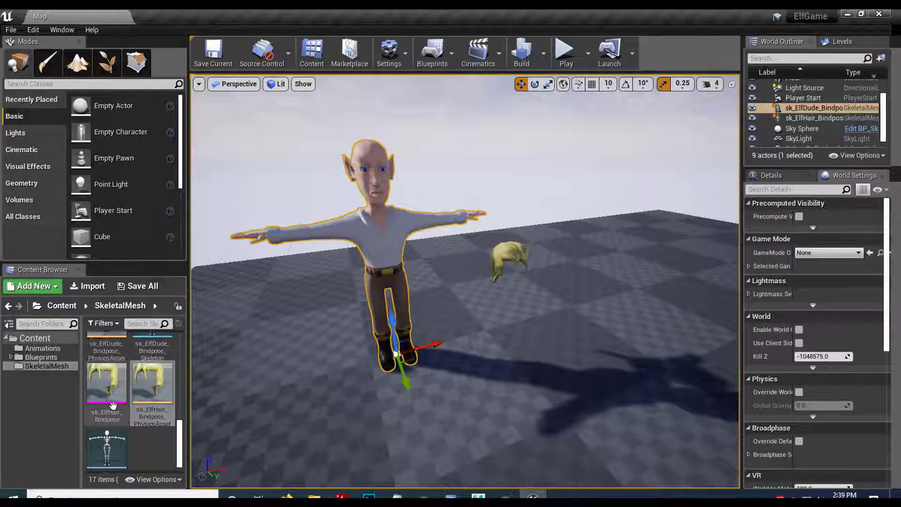
click(35, 356)
double_click(125, 355)
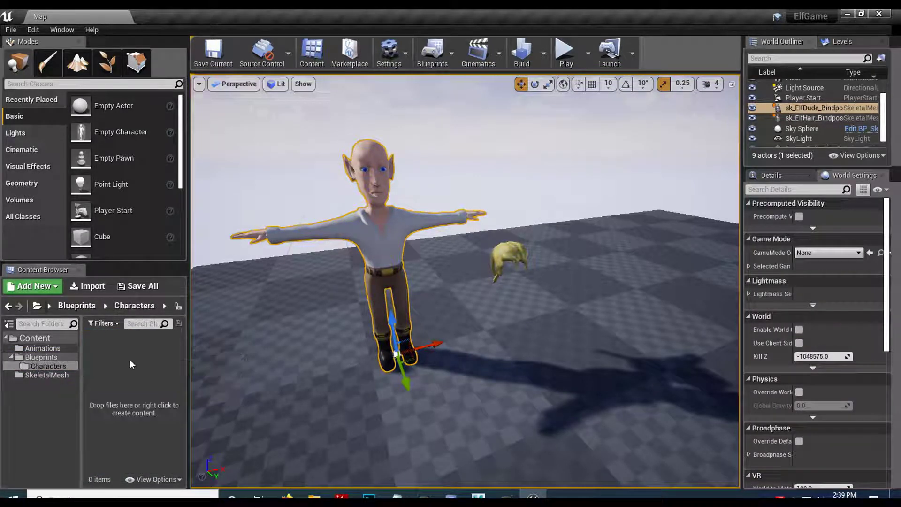
right_click(125, 345)
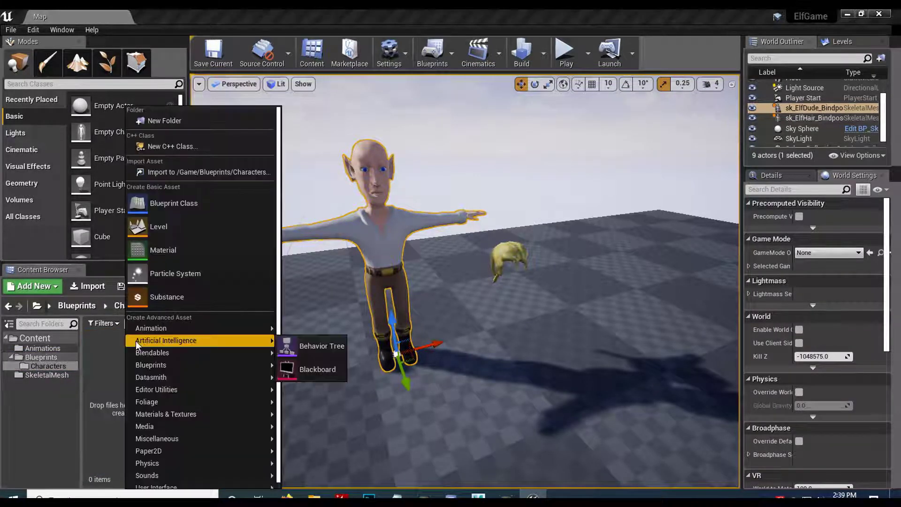
click(170, 208)
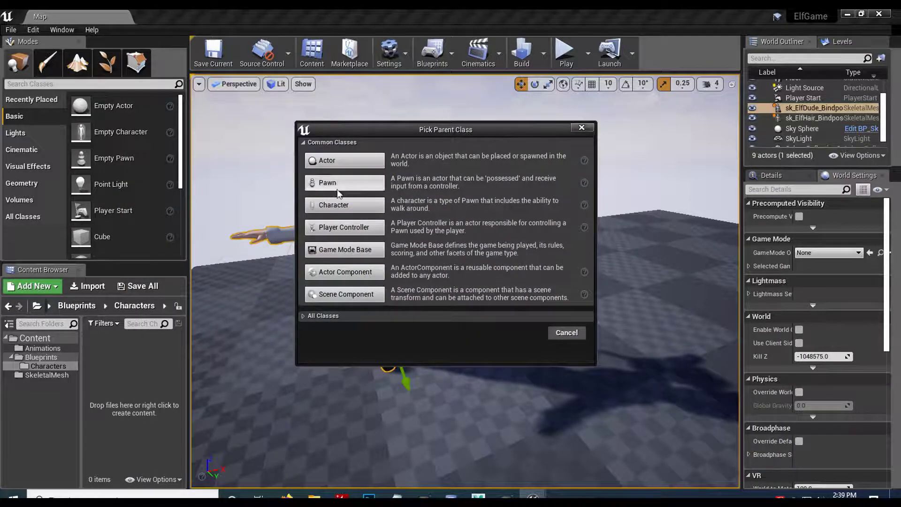
click(340, 206)
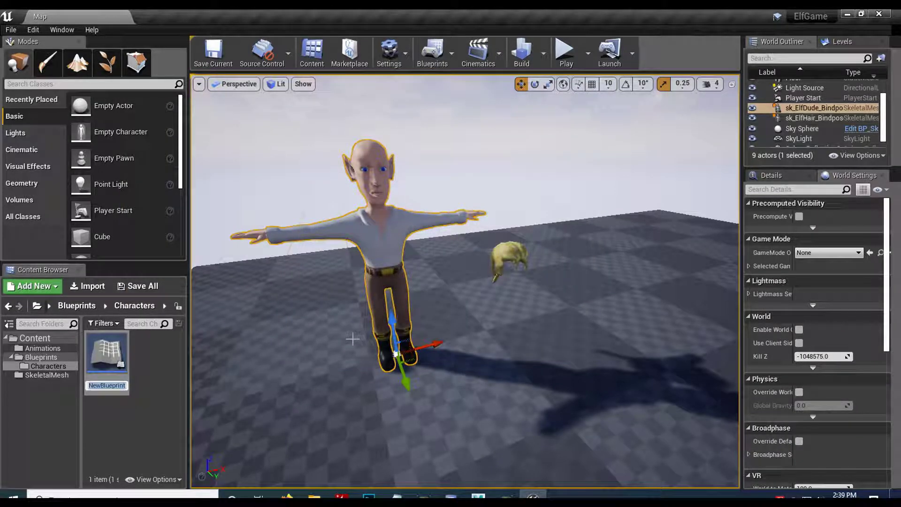
key(Return)
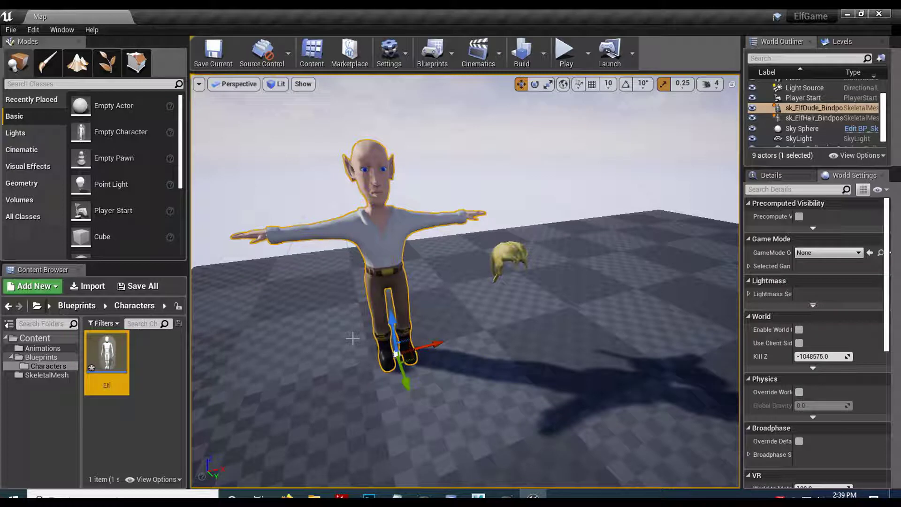
Open the Elf character Blueprint and assign sk_ElfDude_Bindpose as the Mesh component's skeletal mesh
double_click(107, 356)
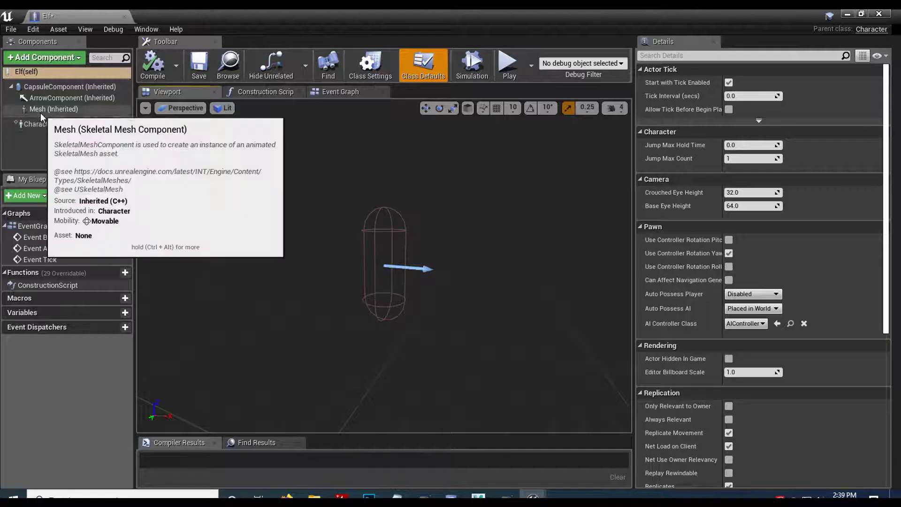
click(45, 109)
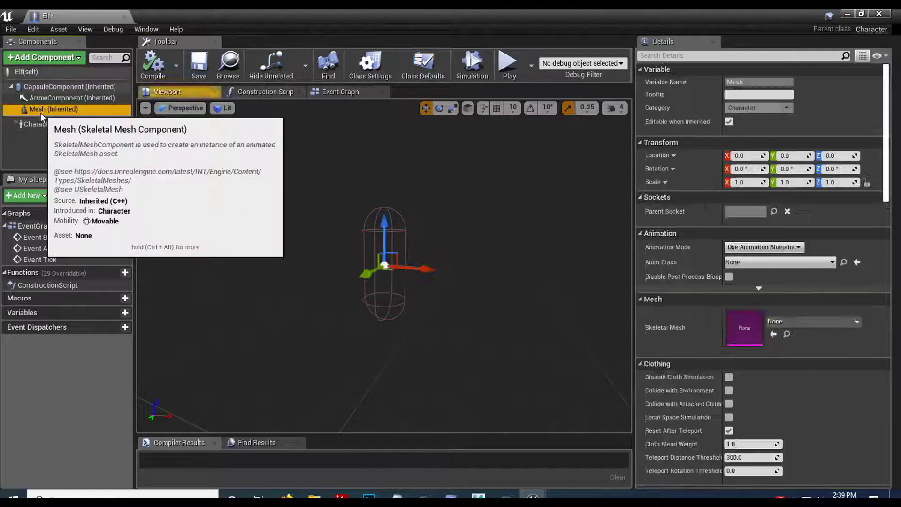
click(809, 321)
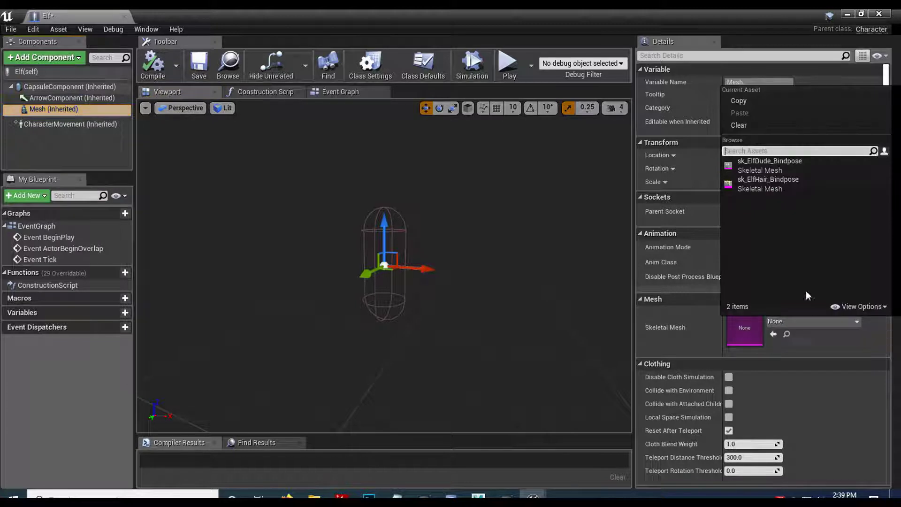
click(761, 164)
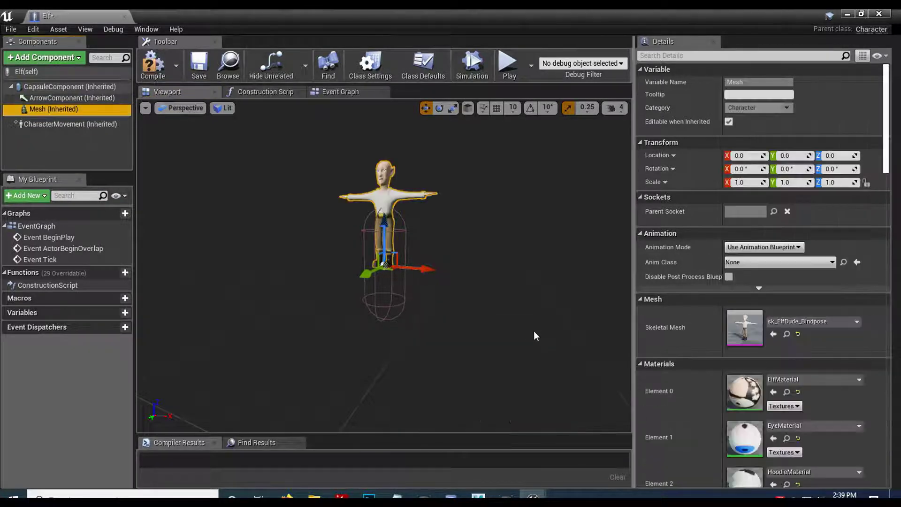
Set the elf mesh's Z location to -90
drag(474, 346, 488, 326)
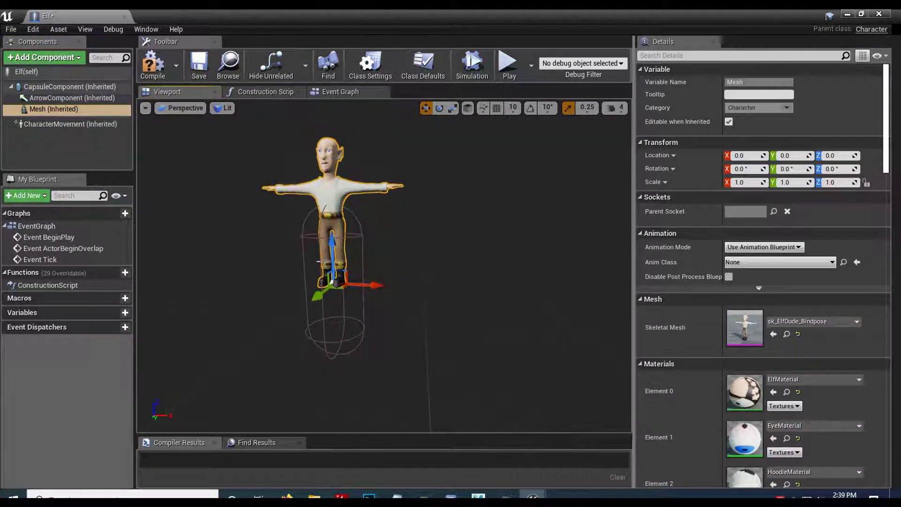
click(837, 155)
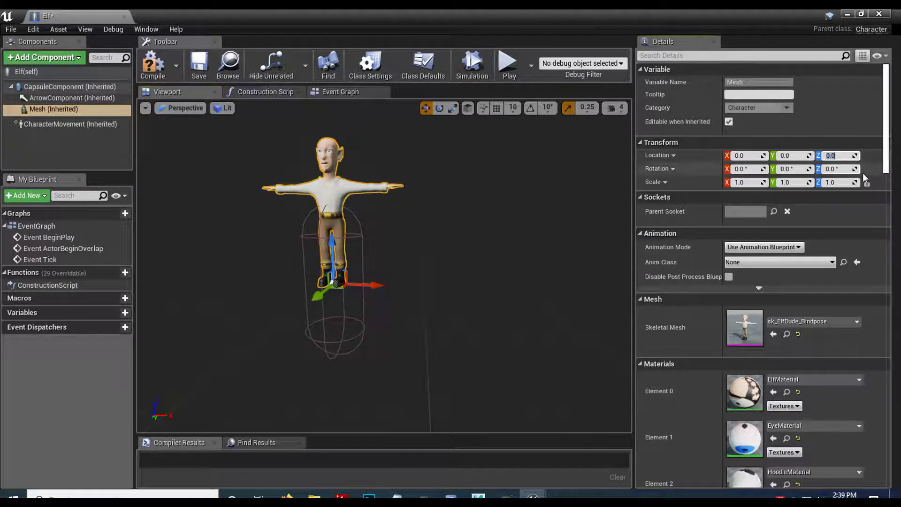
text(-90)
key(Return)
Shrink the capsule component to a half height of about 68.6 and a radius of about 25.5
right_drag(474, 300, 438, 335)
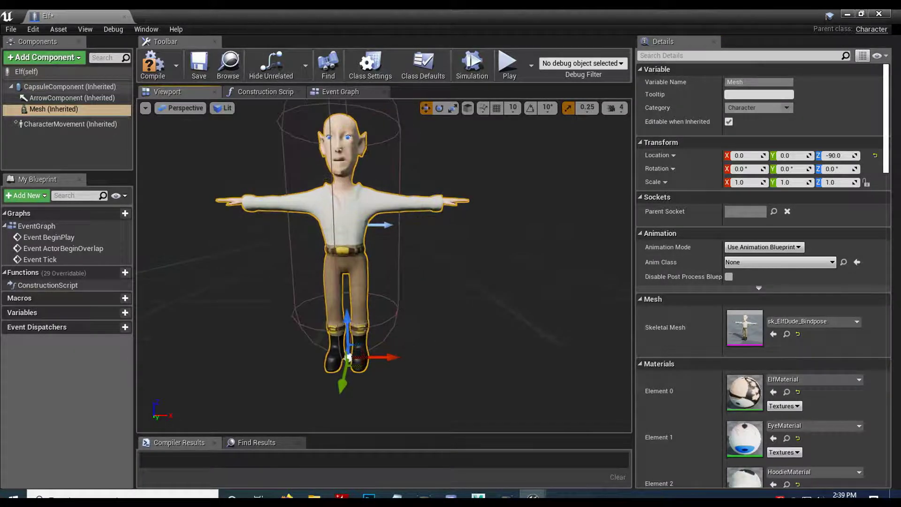
click(397, 280)
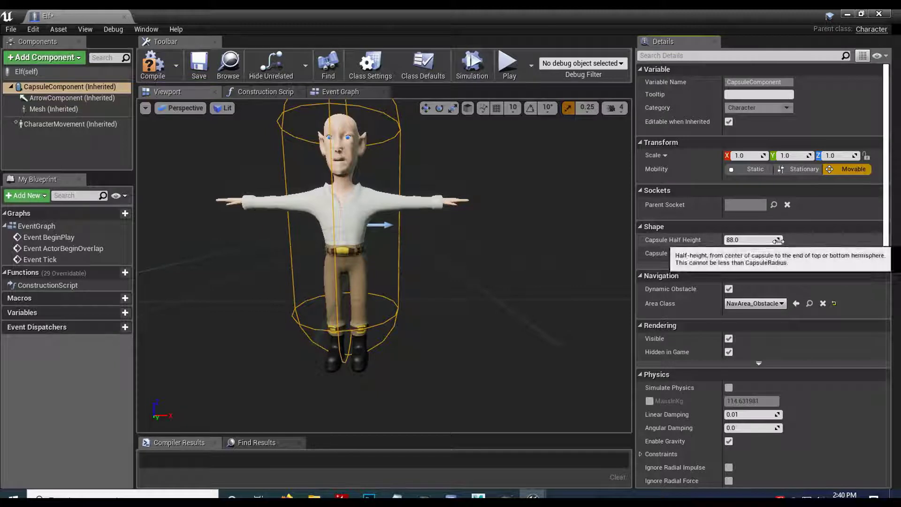
drag(778, 240, 772, 240)
click(751, 253)
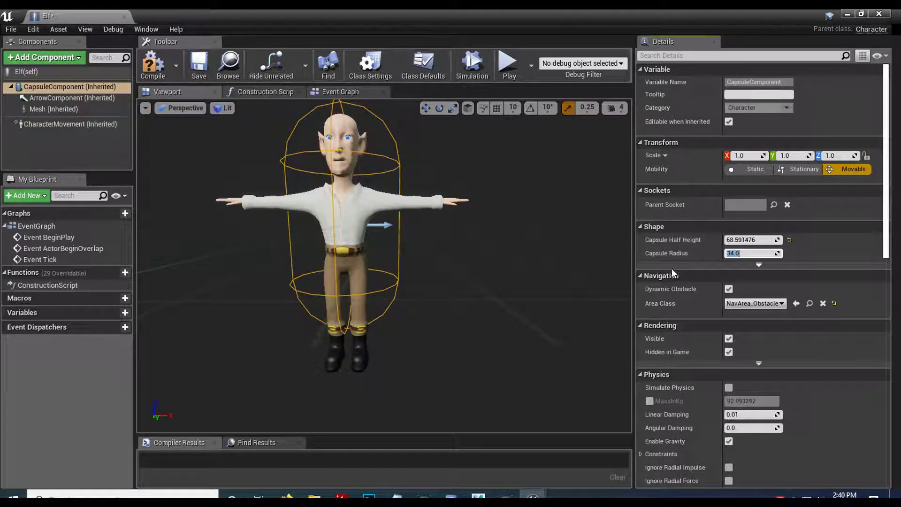
drag(777, 252, 774, 252)
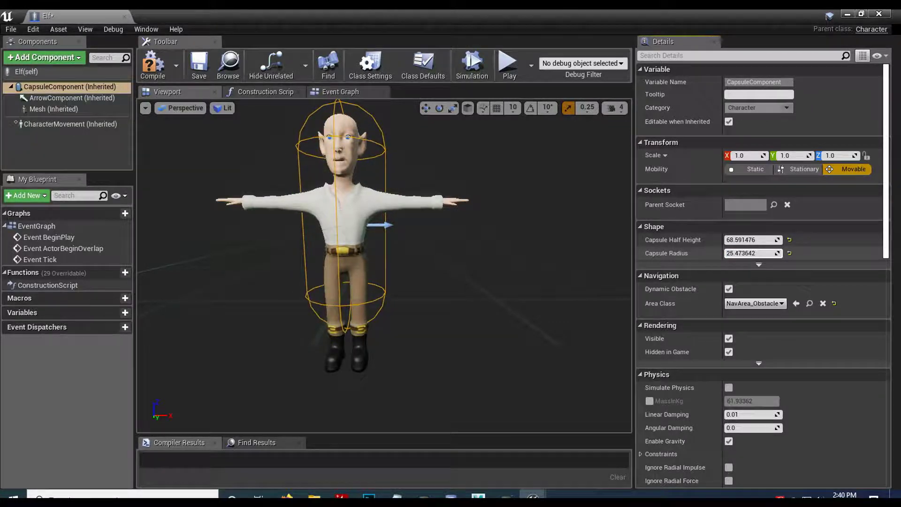
Raise the elf mesh to a Z location of about -67.5 so its feet meet the capsule's base
click(367, 281)
drag(344, 307, 342, 280)
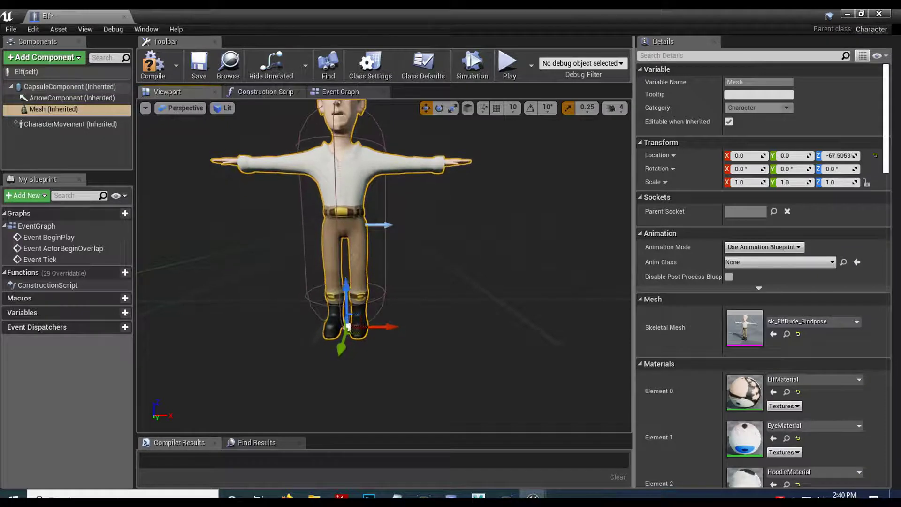
middle_drag(345, 282, 350, 267)
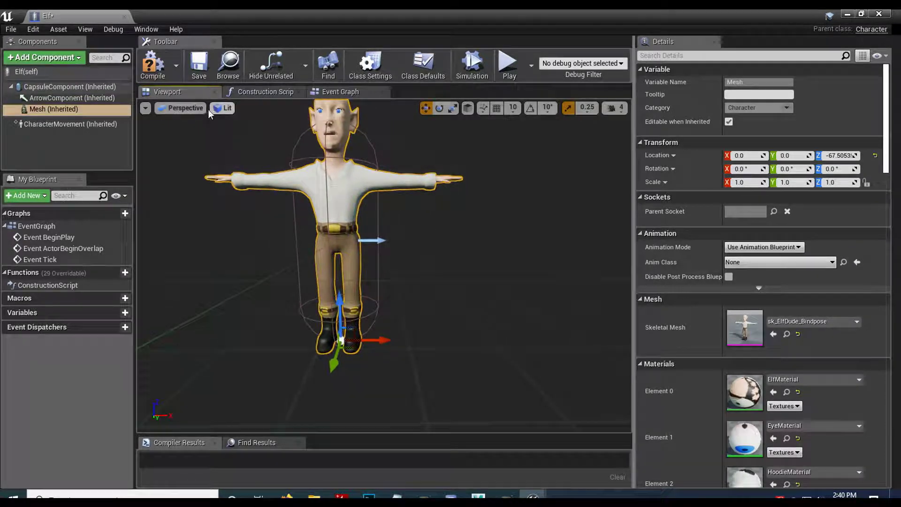
In the front orthographic view, increase the capsule's half height to about 77.6
click(186, 109)
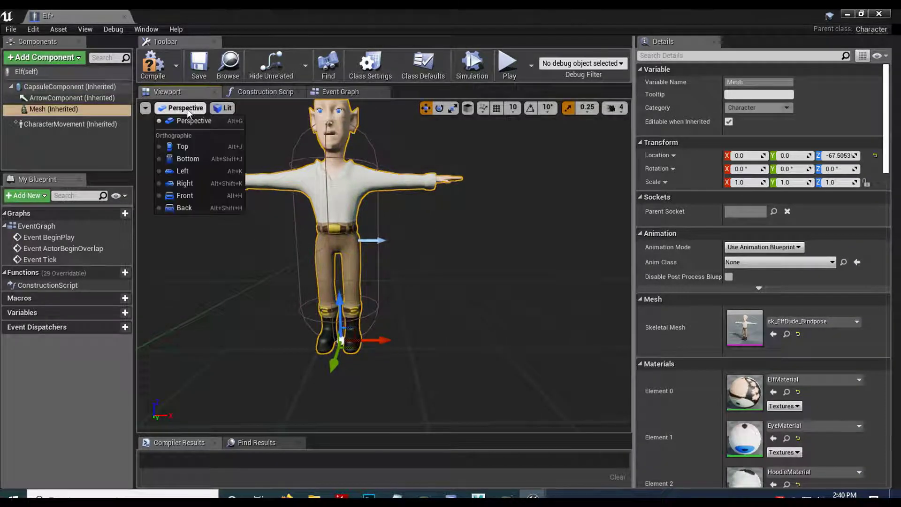
click(185, 195)
scroll(434, 303, up, 5)
right_drag(358, 246, 465, 252)
scroll(497, 358, up, 3)
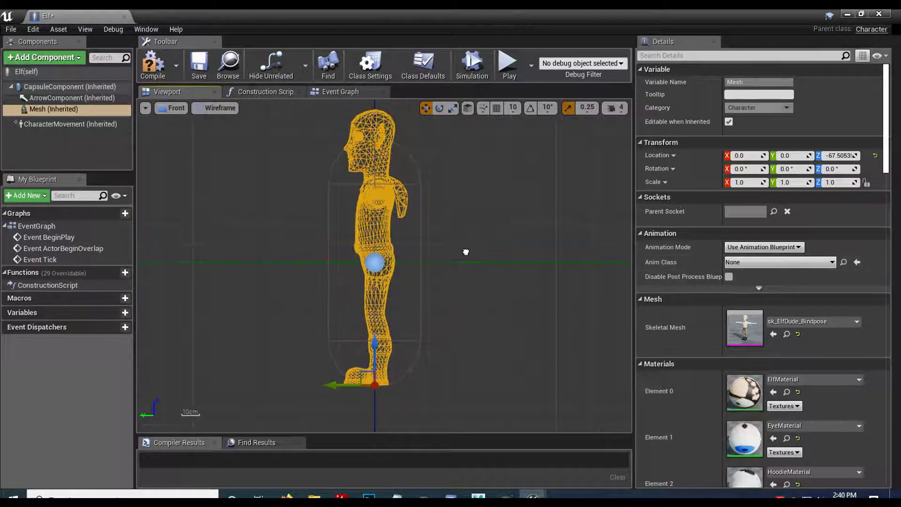
click(416, 307)
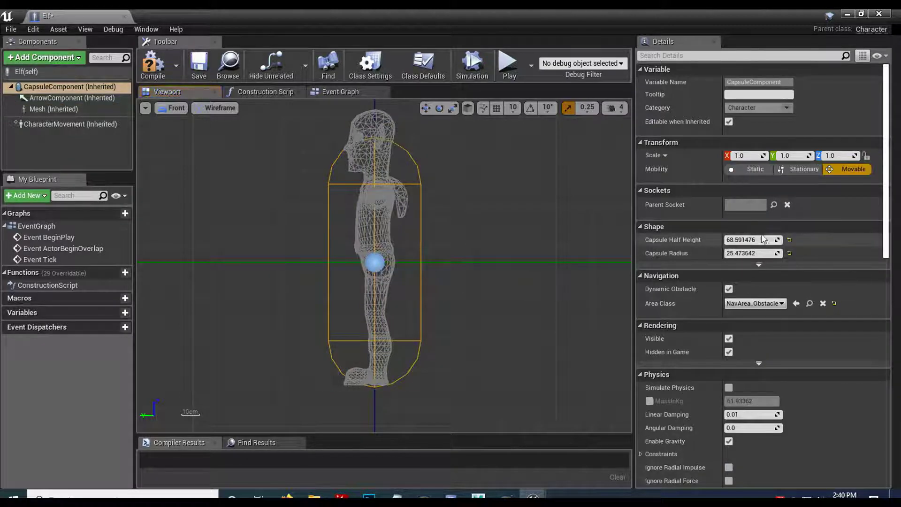
drag(750, 240, 774, 240)
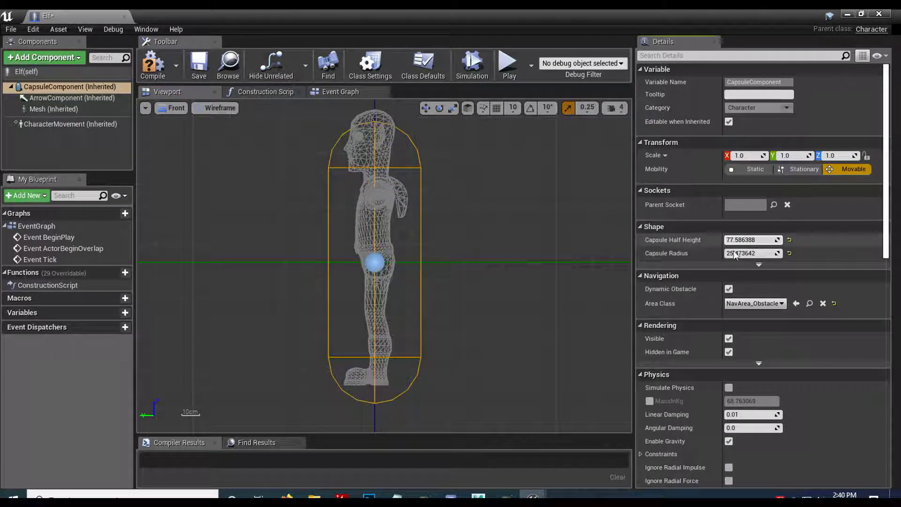
Lower the elf mesh to a Z location of about -74.9 and narrow the capsule's radius to about 16.7
click(388, 334)
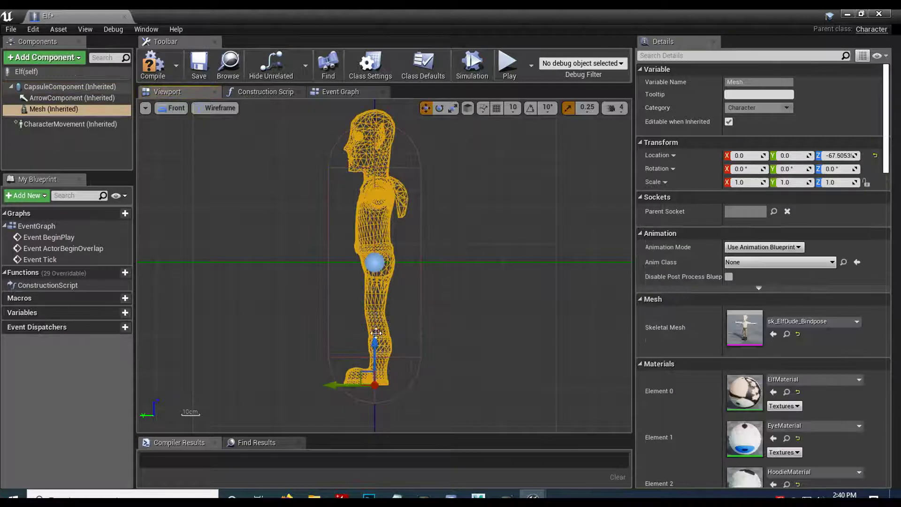
drag(375, 331, 375, 341)
drag(375, 341, 375, 345)
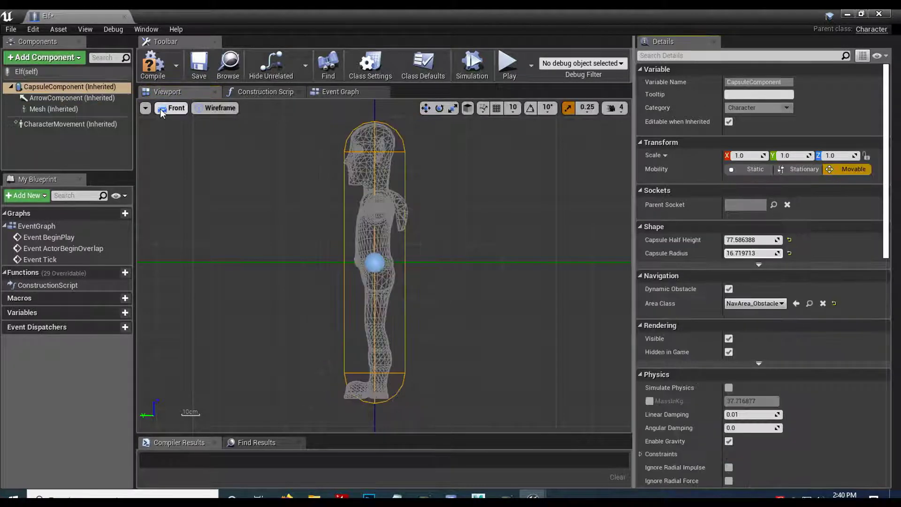
Return to the perspective view and set the elf mesh's Z rotation to -90° to align with the forward arrow
click(160, 109)
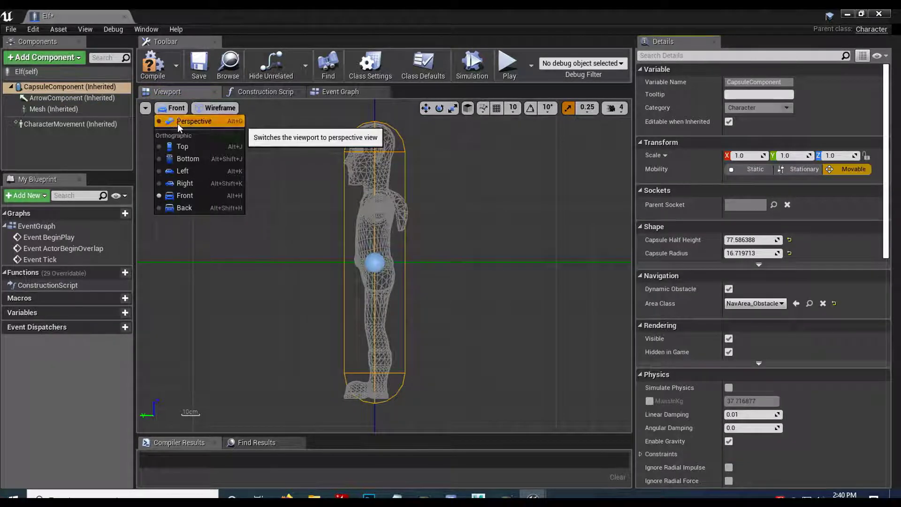
click(178, 123)
drag(449, 283, 449, 310)
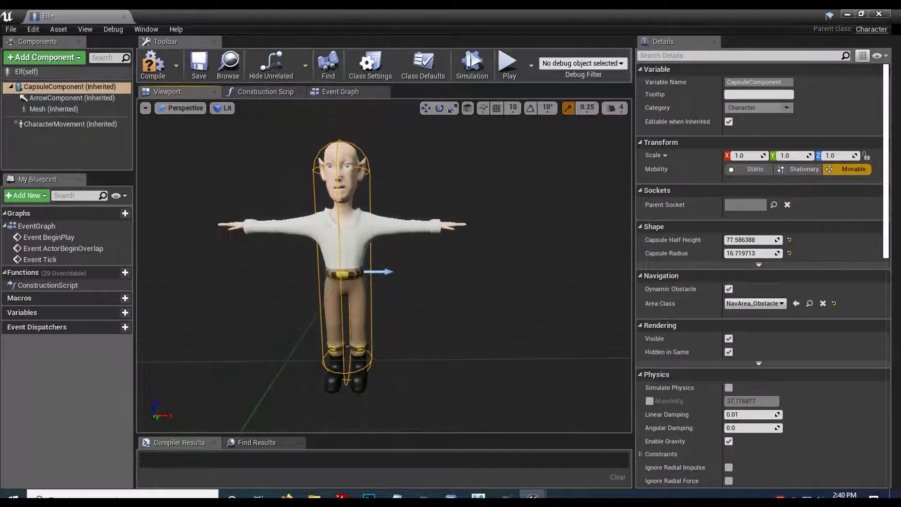
click(362, 231)
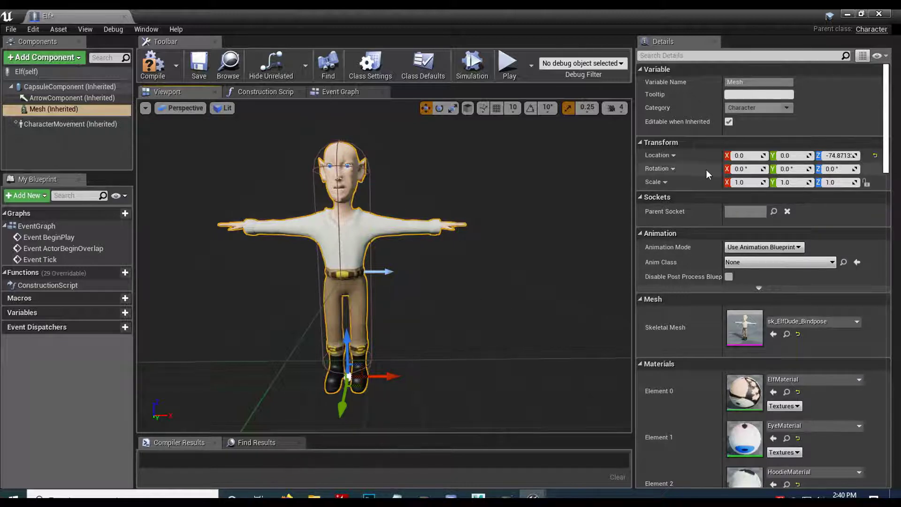
click(830, 168)
text(90)
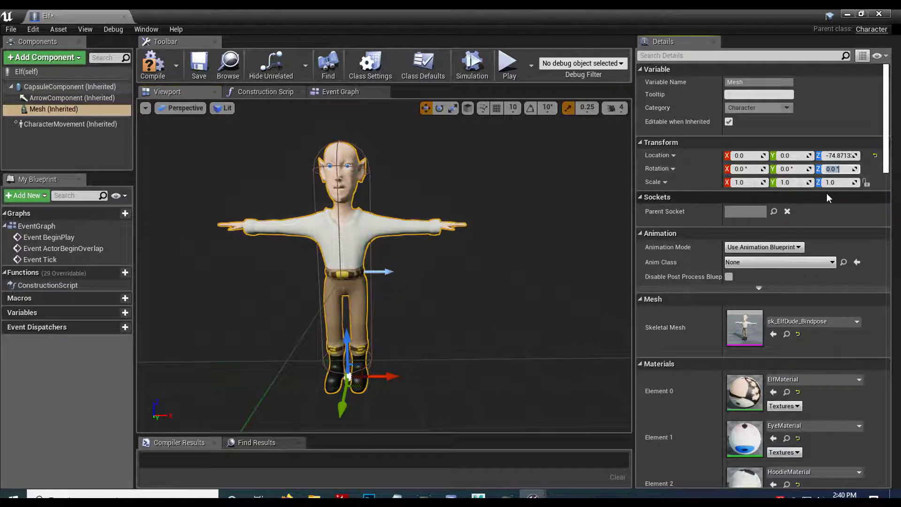
key(Return)
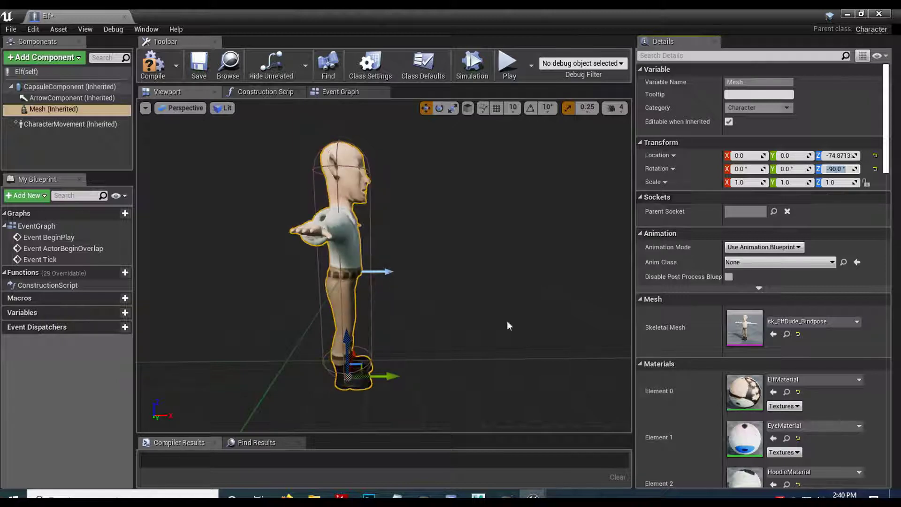
Compile and save the Elf Blueprint
scroll(505, 342, up, 5)
scroll(508, 342, down, 5)
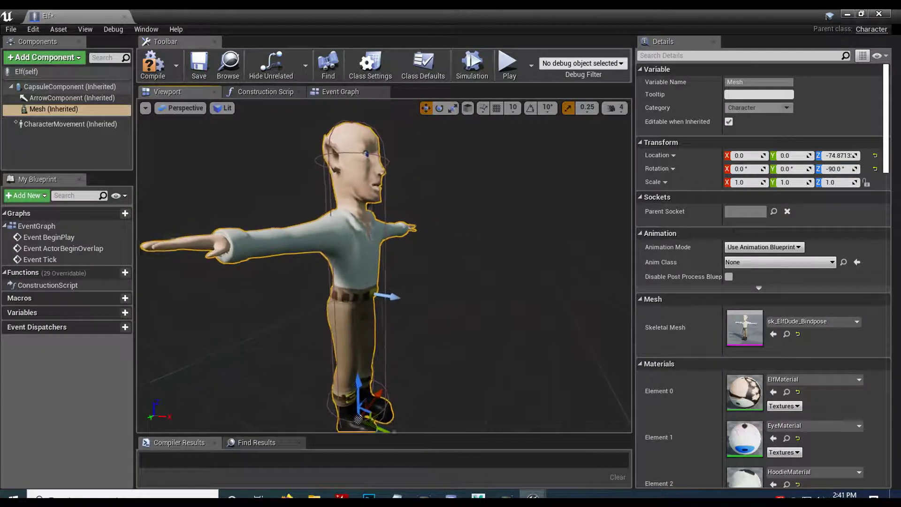
click(152, 66)
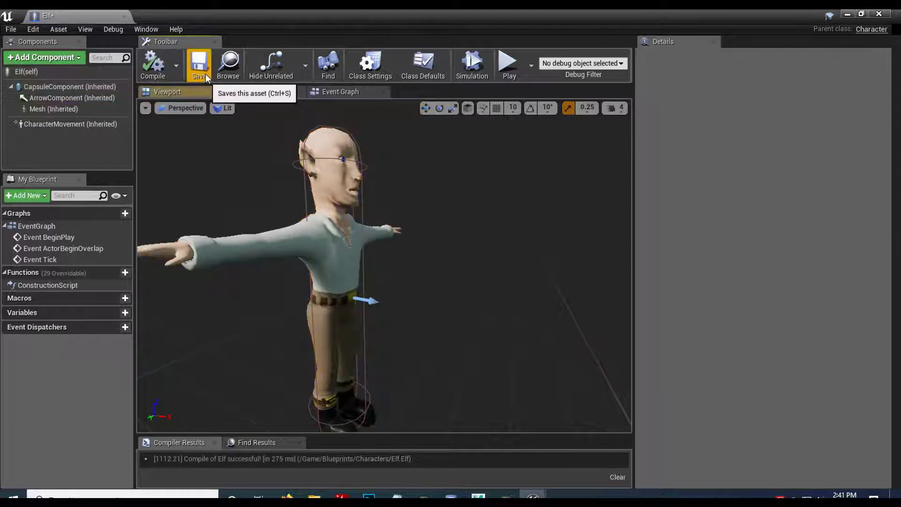
click(205, 75)
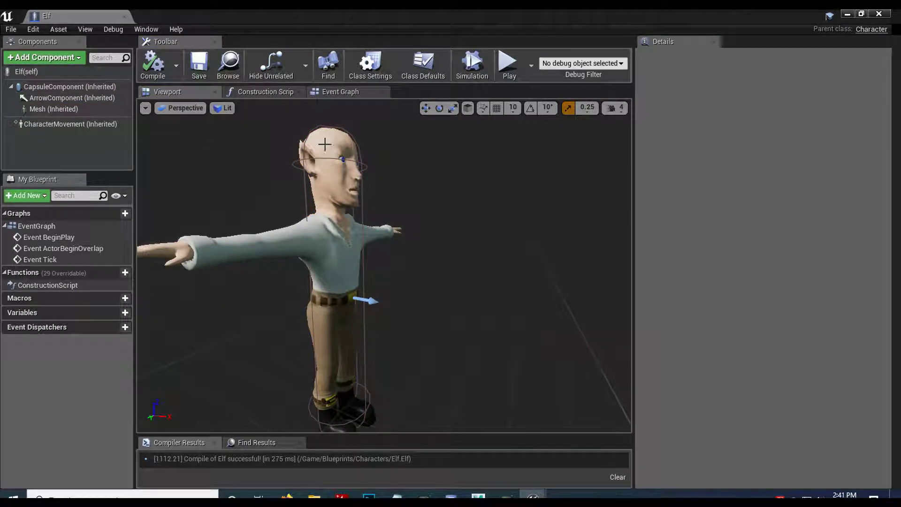
Add a Skeletal Mesh component under the Mesh component and name it Hair
click(37, 109)
click(52, 61)
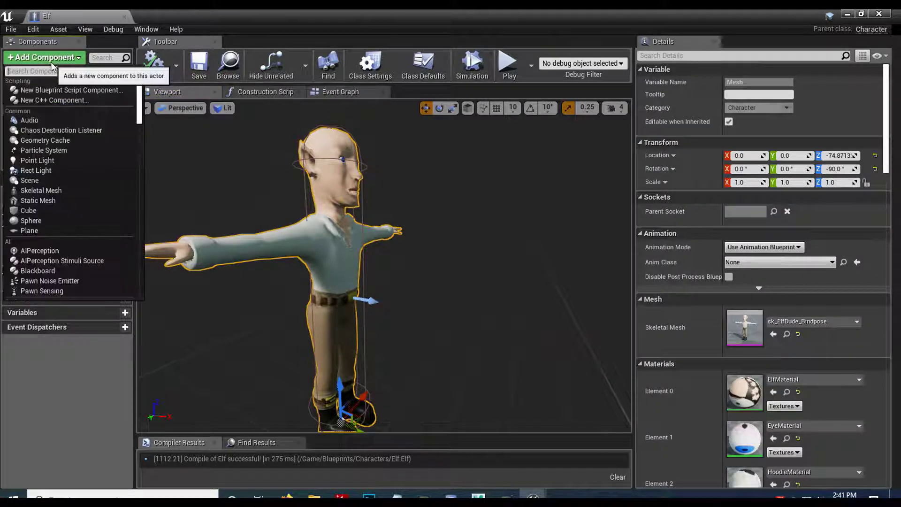
click(54, 189)
click(51, 139)
click(51, 121)
click(755, 82)
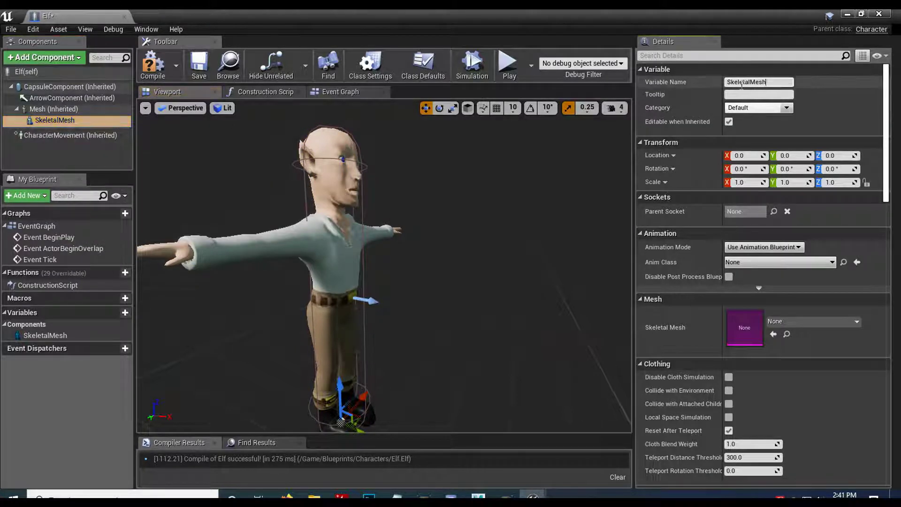
text(Hair)
key(Return)
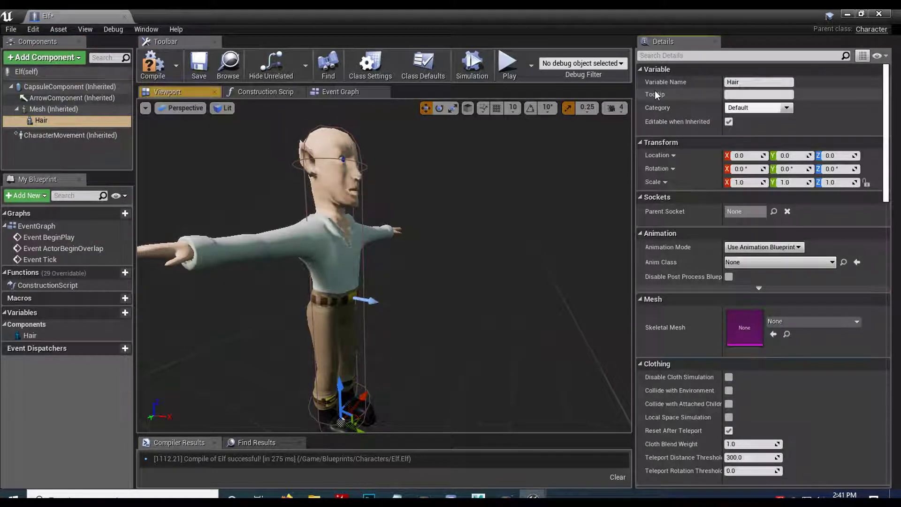
Assign sk_ElfHair_Bindpose as the Hair component's skeletal mesh
click(846, 324)
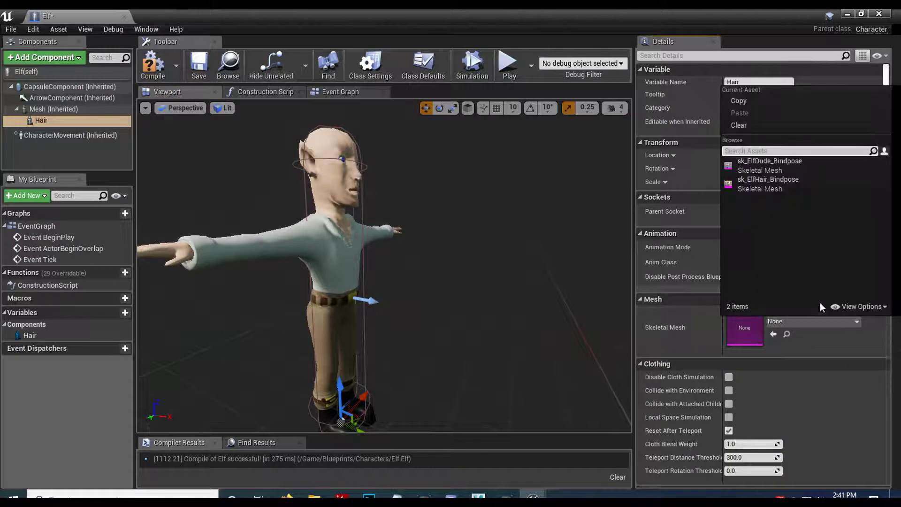
click(758, 181)
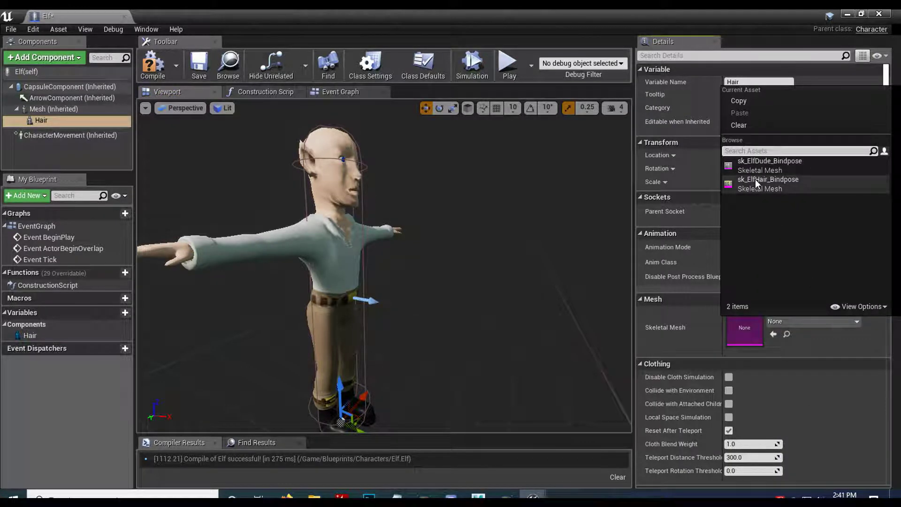
click(755, 188)
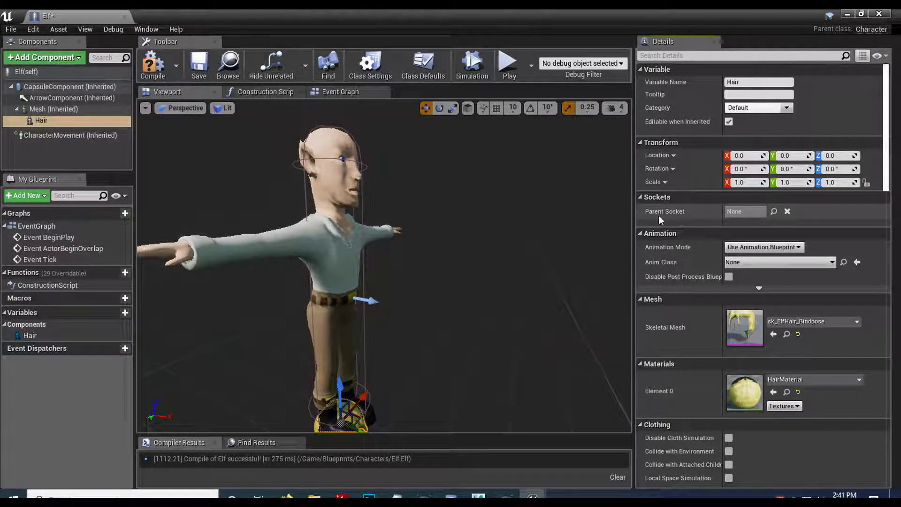
Attach the Hair component to the Head2 bone as its parent socket
click(774, 211)
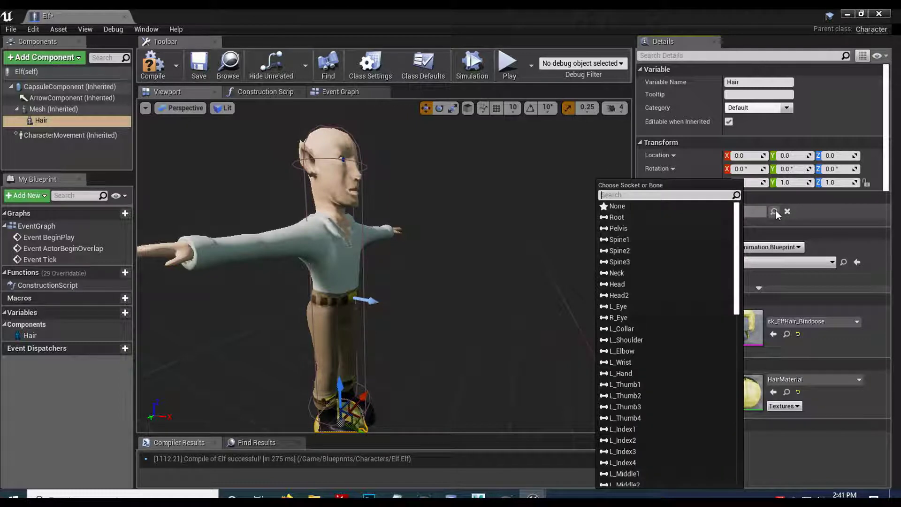
click(639, 294)
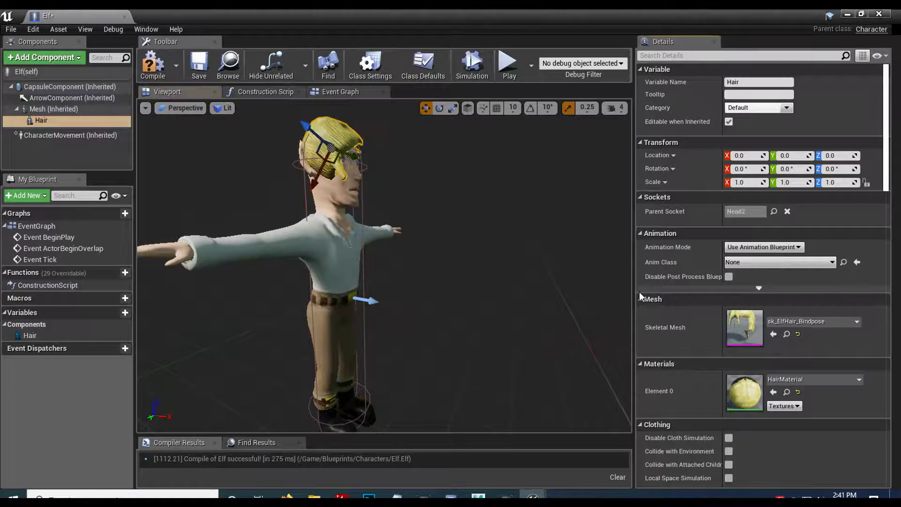
right_drag(497, 291, 496, 263)
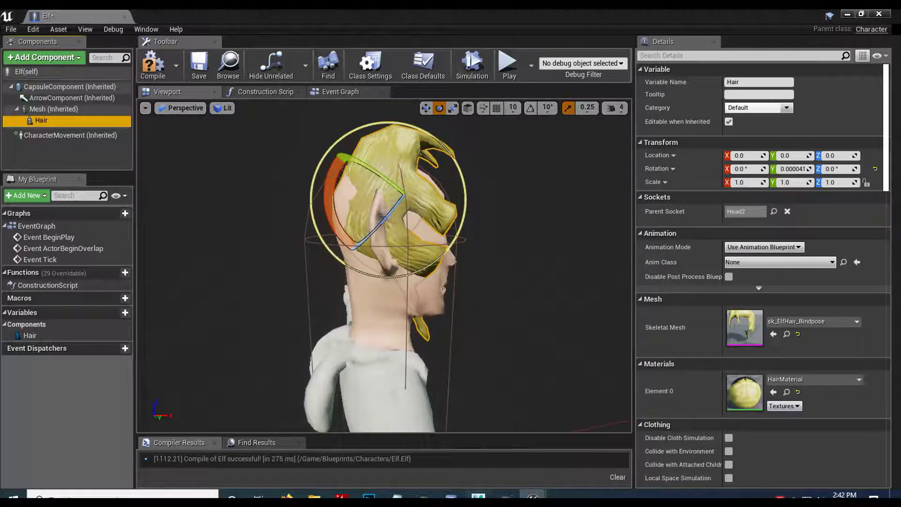
Switch to Maya, show the Skeleton layer, and select the Head2 joint at the end of the head chain
mouse_move(478, 497)
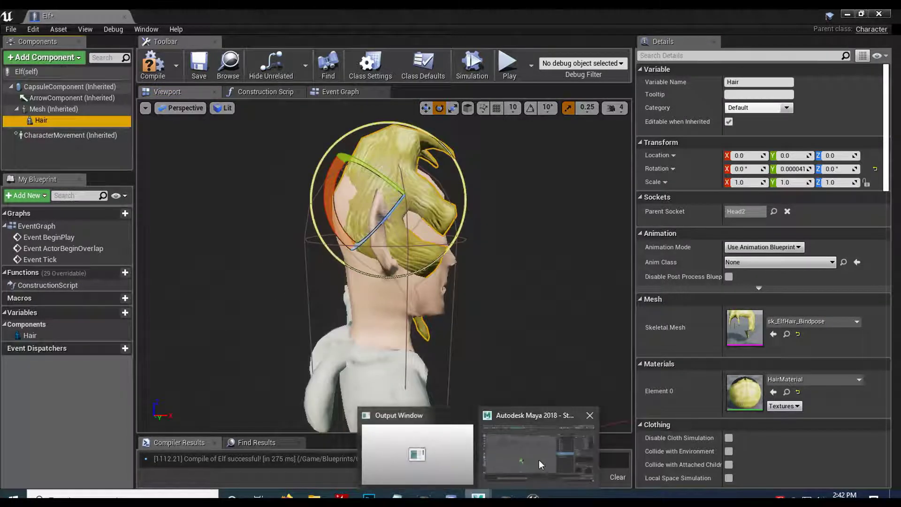
click(517, 449)
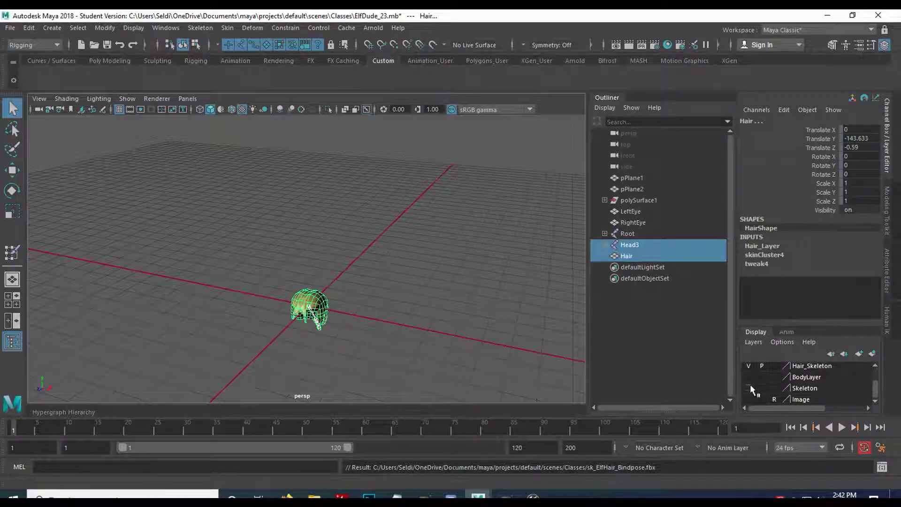
click(748, 388)
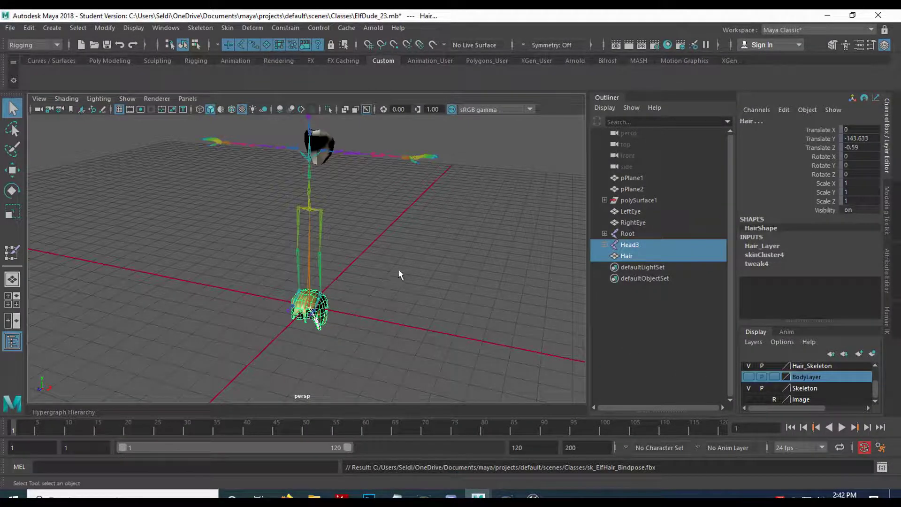
scroll(398, 268, up, 2)
alt+middle_drag(391, 212, 402, 368)
scroll(401, 331, up, 4)
alt+middle_drag(400, 240, 316, 370)
click(248, 280)
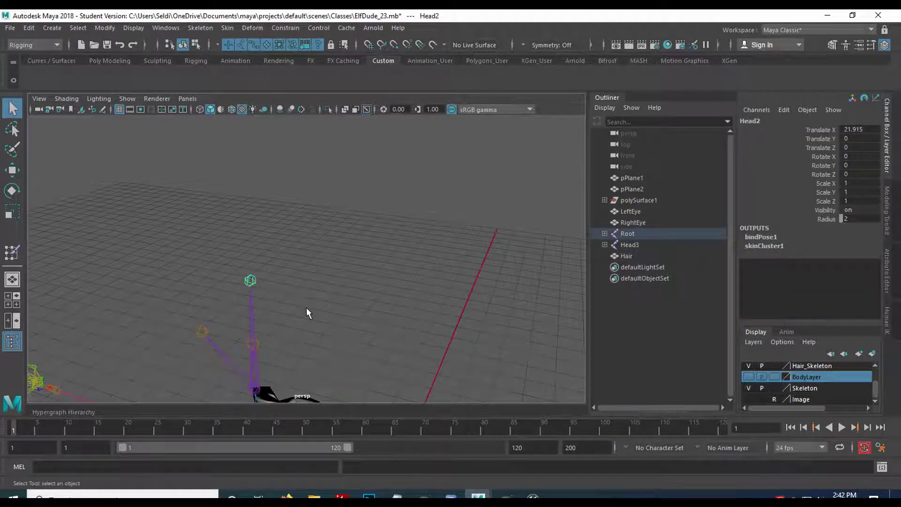
Display the local rotation axes of the Head2 joint through the Orient Joint options
key(w)
scroll(306, 313, up, 2)
alt+drag(308, 330, 231, 318)
alt+middle_drag(183, 310, 243, 305)
scroll(221, 256, up, 2)
alt+middle_drag(182, 274, 229, 267)
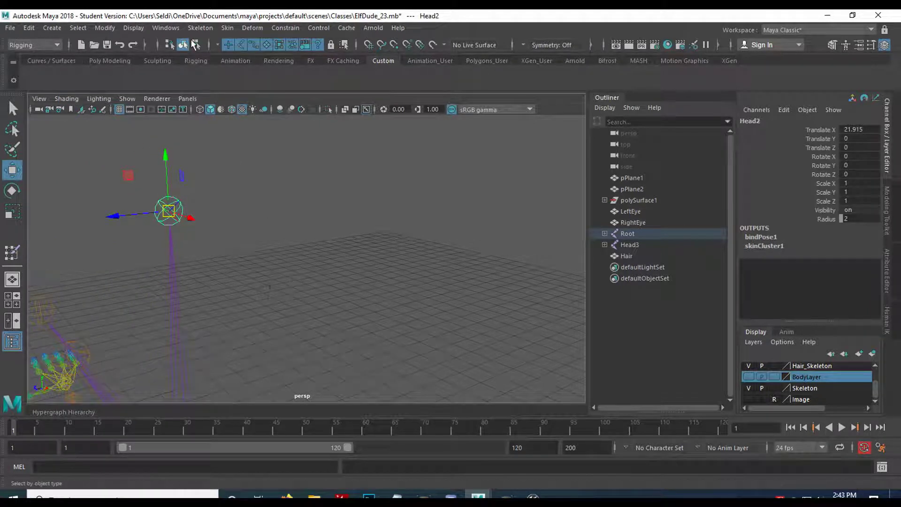
click(202, 28)
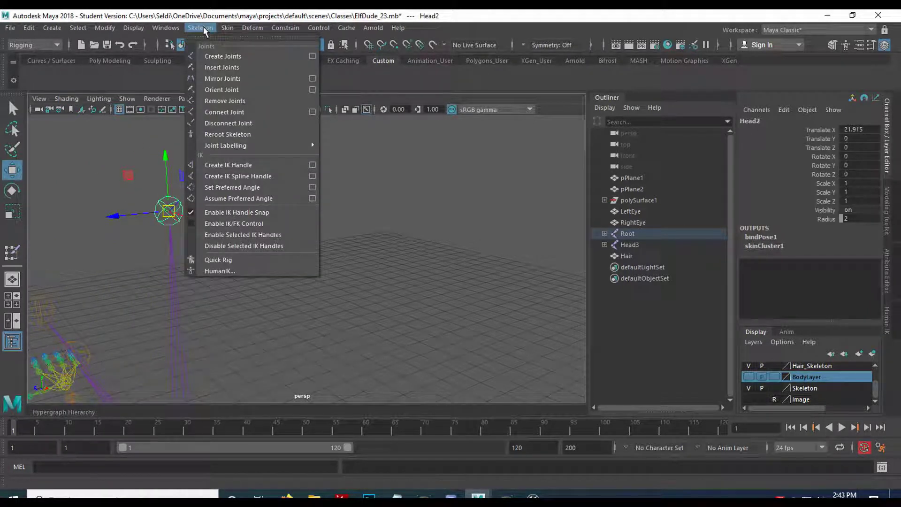
mouse_move(229, 29)
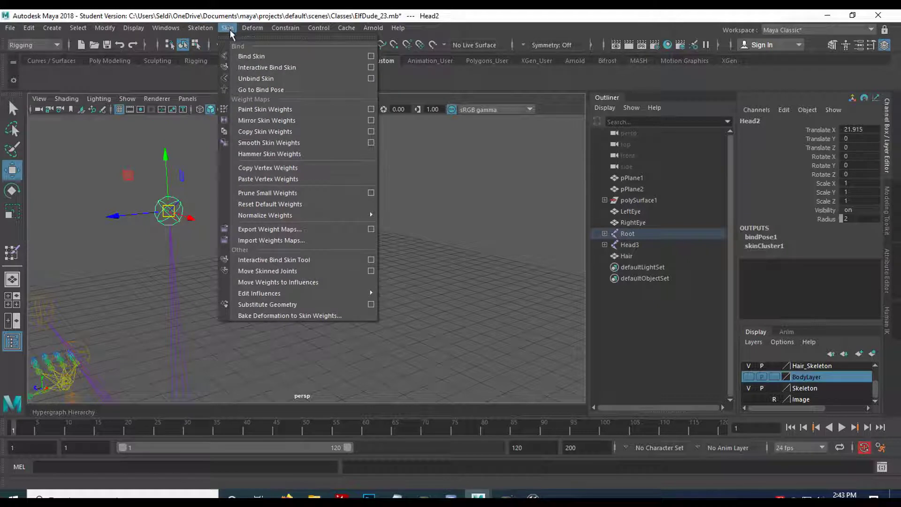
mouse_move(201, 29)
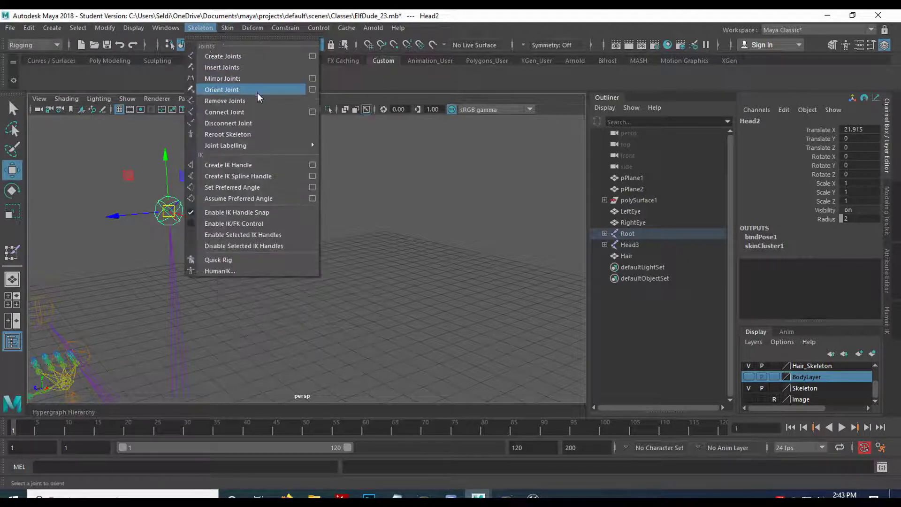
click(313, 89)
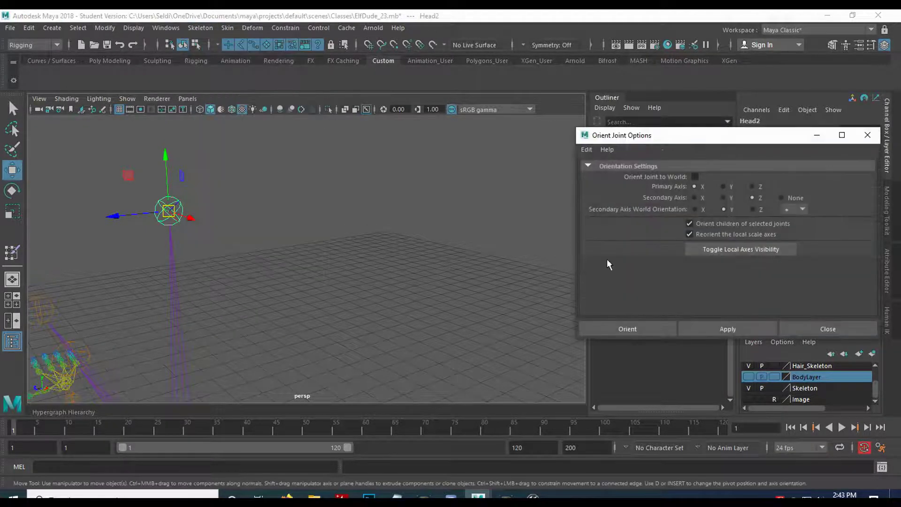
click(744, 250)
click(323, 249)
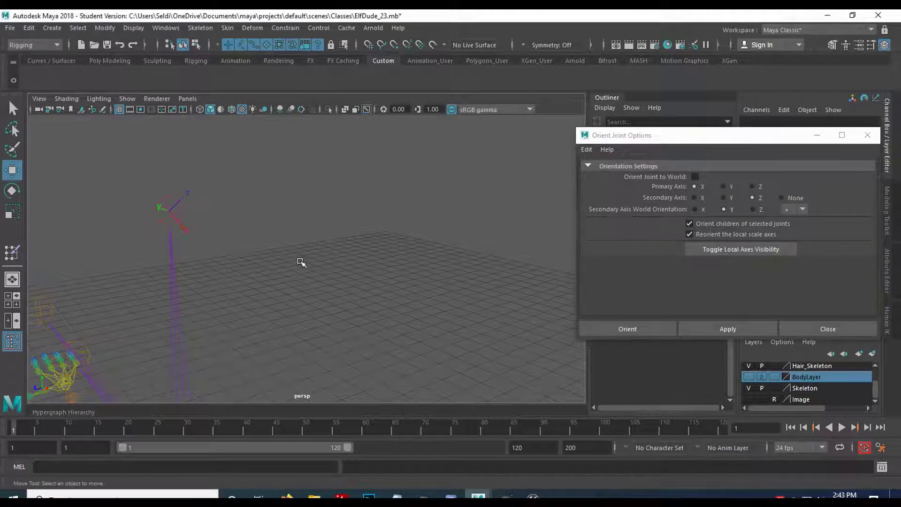
mouse_move(190, 260)
alt+mouse_down()
mouse_move(251, 264)
mouse_move(197, 261)
alt+mouse_up()
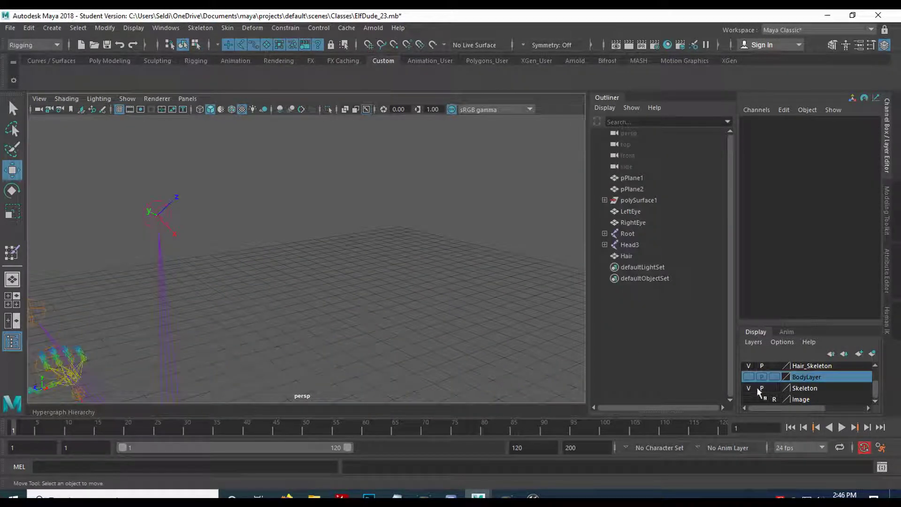
Make the BodyLayer visible together with the skeleton
scroll(762, 387, up, 1)
scroll(761, 386, down, 1)
click(749, 377)
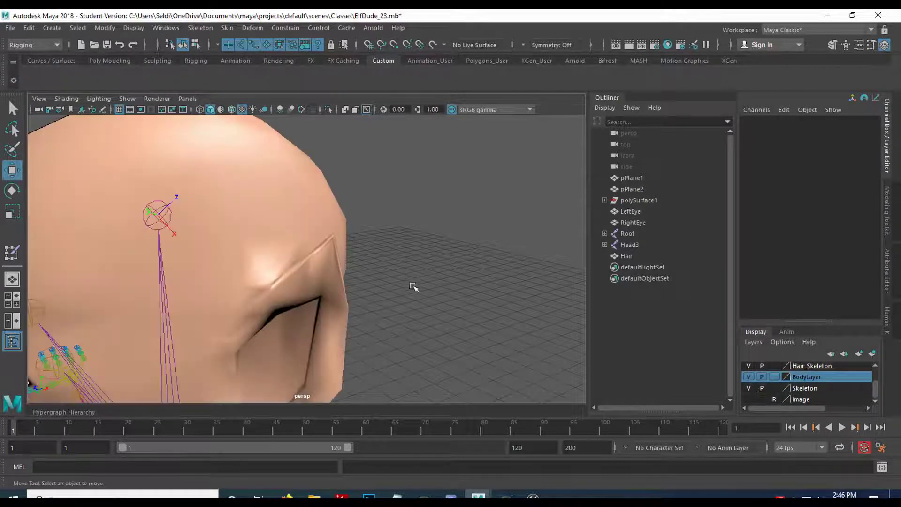
Select the Root joint and body mesh and unbind the skin with the history option set to Keep history
scroll(415, 285, down, 3)
alt+drag(388, 328, 424, 257)
scroll(424, 256, down, 4)
alt+middle_drag(397, 310, 421, 200)
click(322, 349)
shift+click(349, 270)
scroll(413, 205, up, 4)
alt+middle_drag(436, 161, 406, 310)
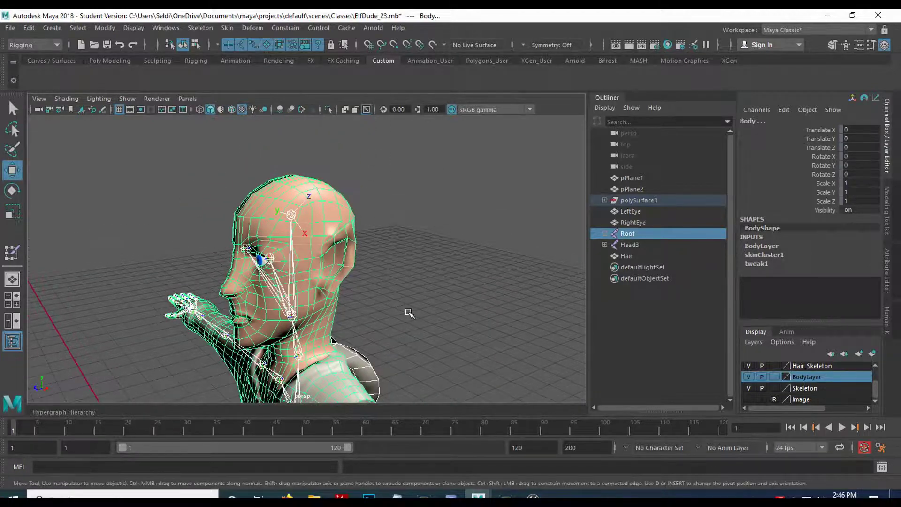
scroll(407, 310, up, 3)
click(227, 28)
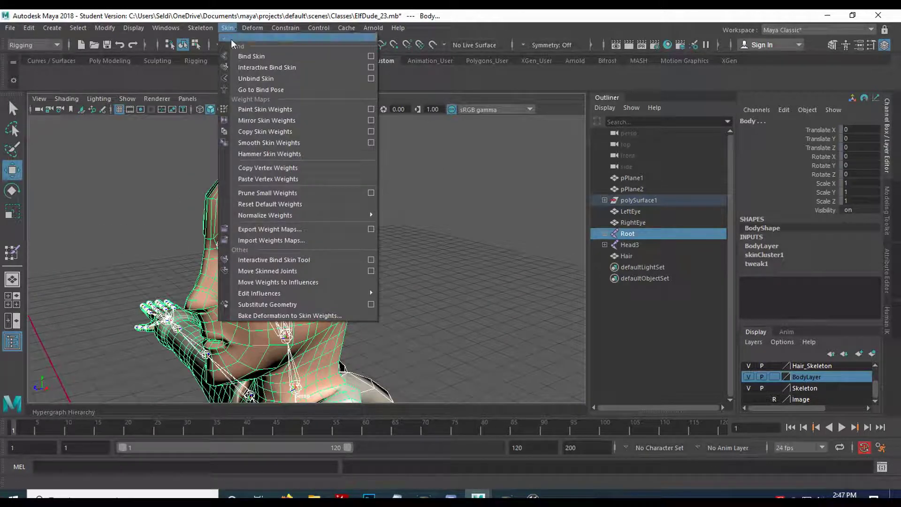
click(372, 78)
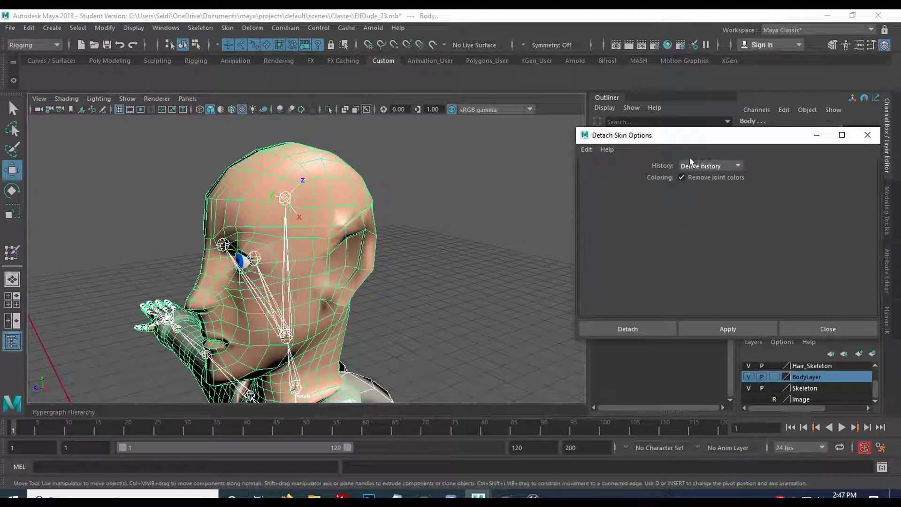
click(717, 165)
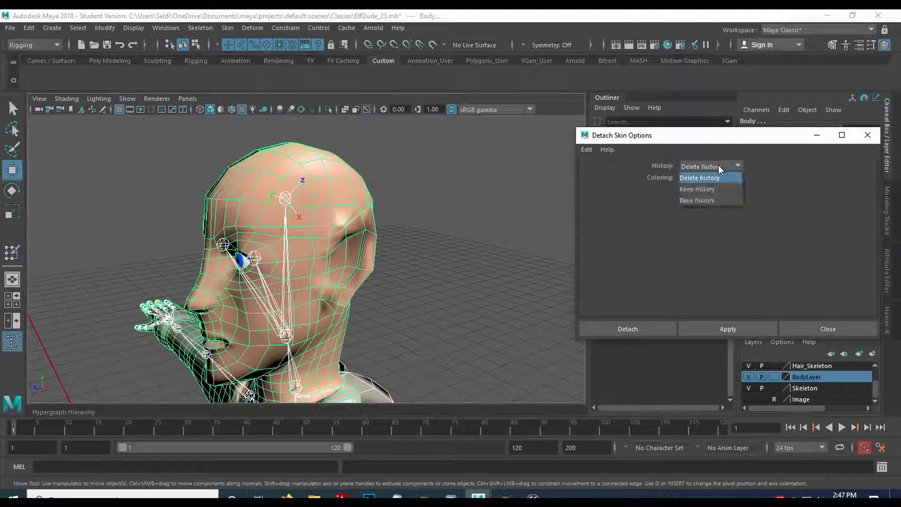
click(705, 191)
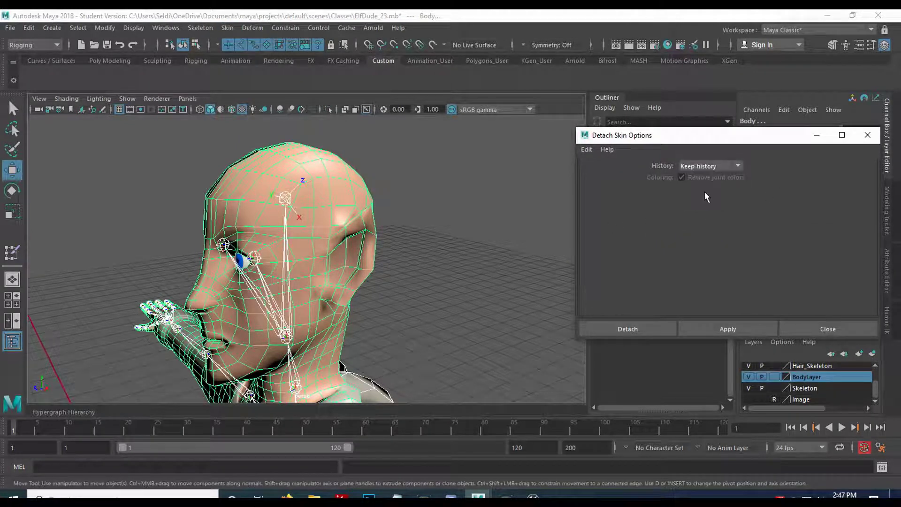
click(721, 329)
click(439, 250)
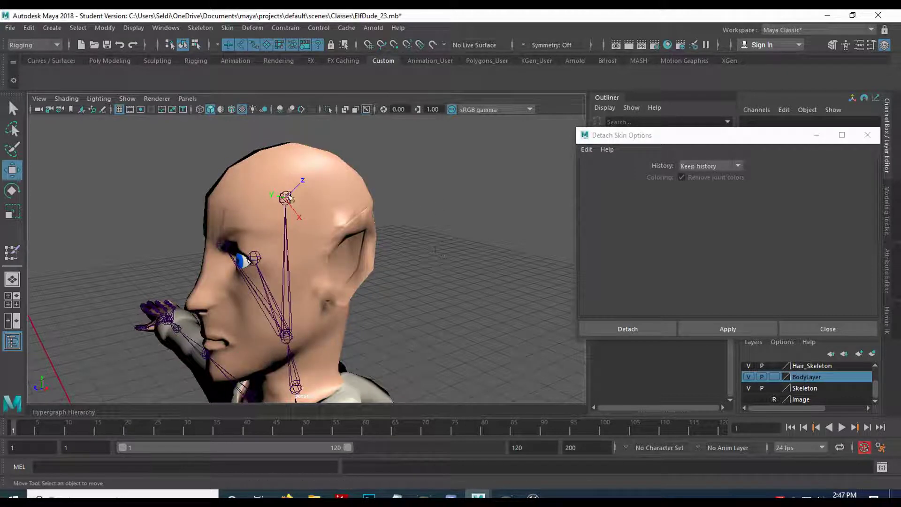
Set the Y value of the Head2 joint's Joint Orient attribute to 0
click(287, 196)
drag(774, 136, 652, 197)
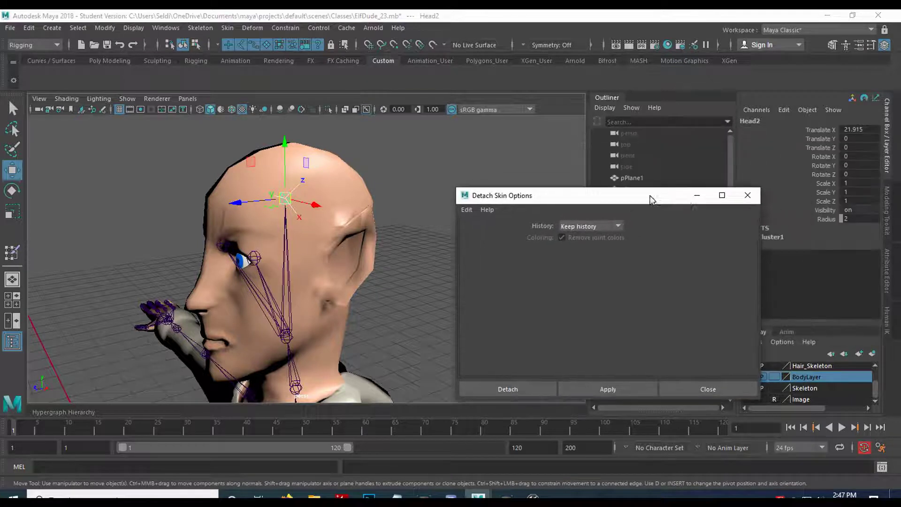
click(697, 195)
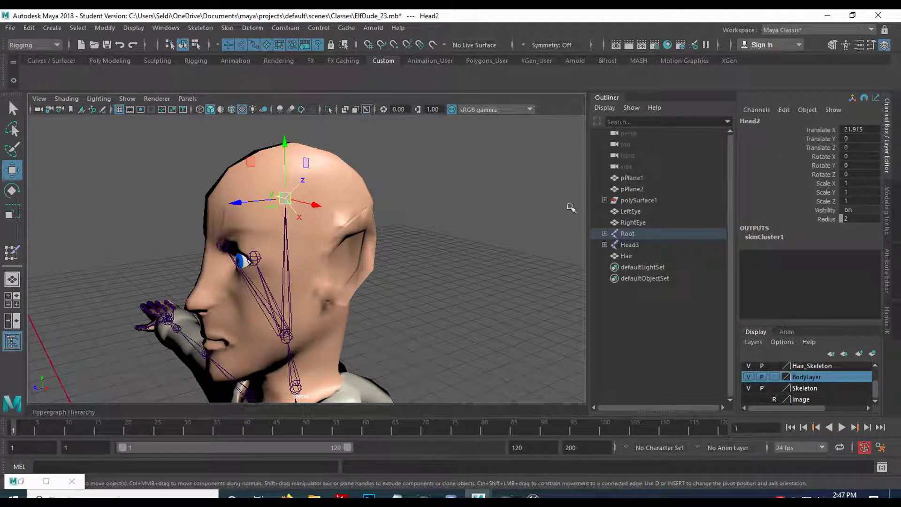
click(886, 265)
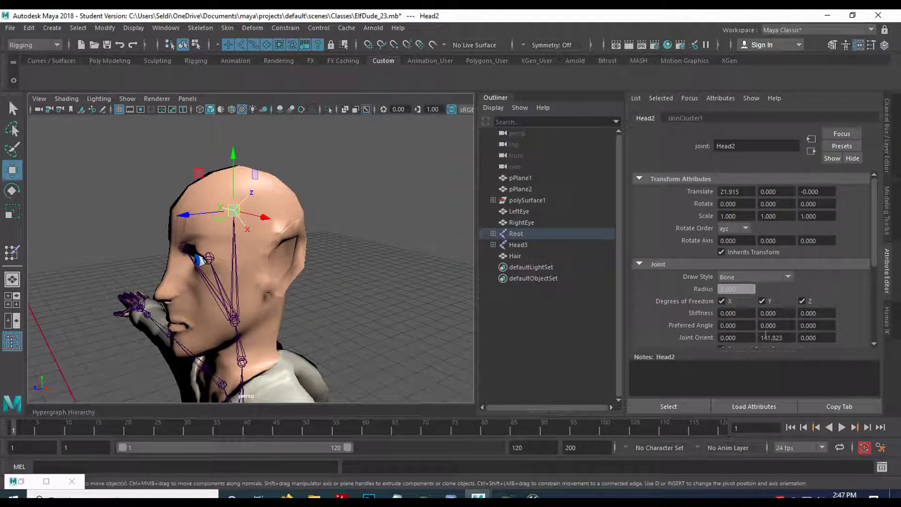
drag(785, 338, 721, 341)
text(0)
key(Return)
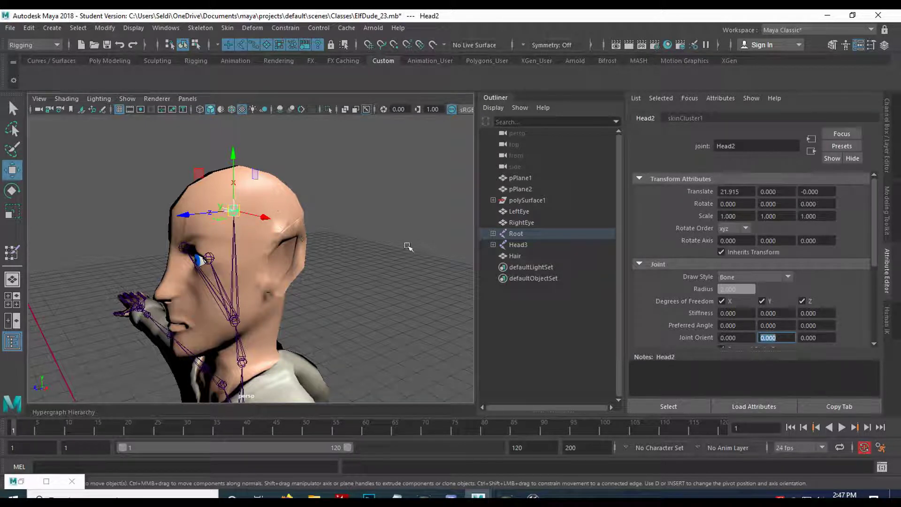
click(889, 151)
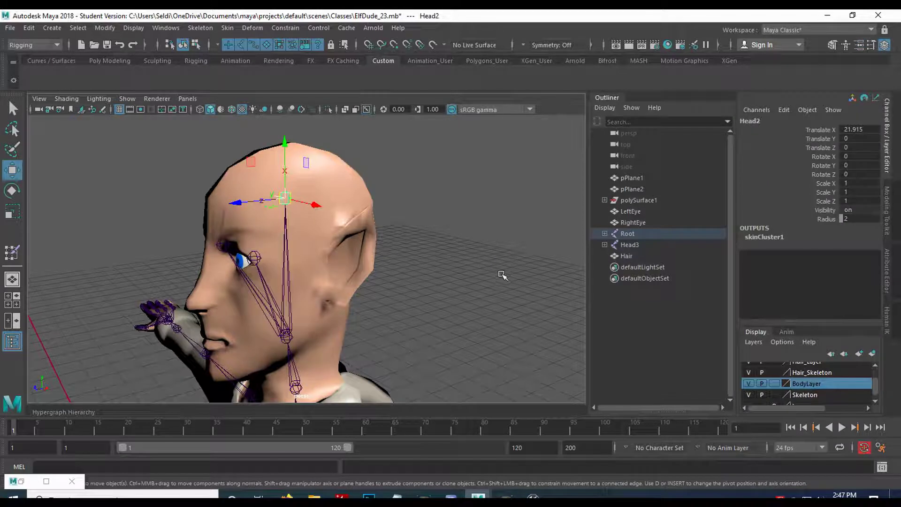
Bind the body mesh back to the Root joint hierarchy with the Geodesic Voxel method and close the bind options
click(442, 287)
scroll(442, 288, down, 6)
alt+drag(443, 287, 378, 338)
scroll(416, 272, up, 6)
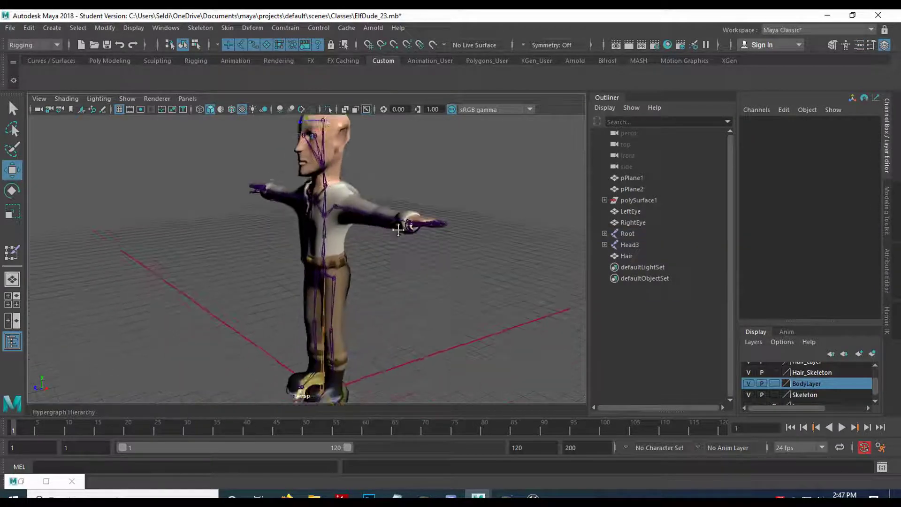
click(333, 294)
shift+click(360, 232)
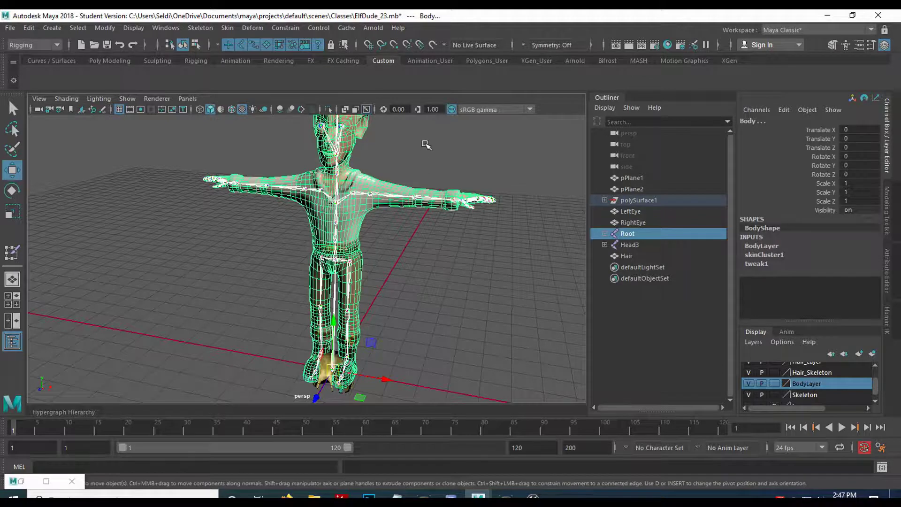
alt+middle_drag(423, 145, 413, 254)
scroll(413, 253, up, 4)
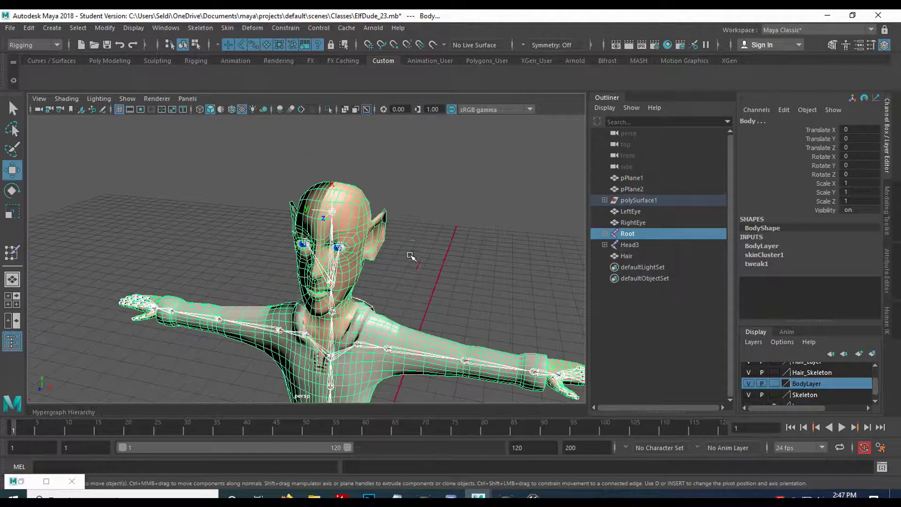
click(226, 30)
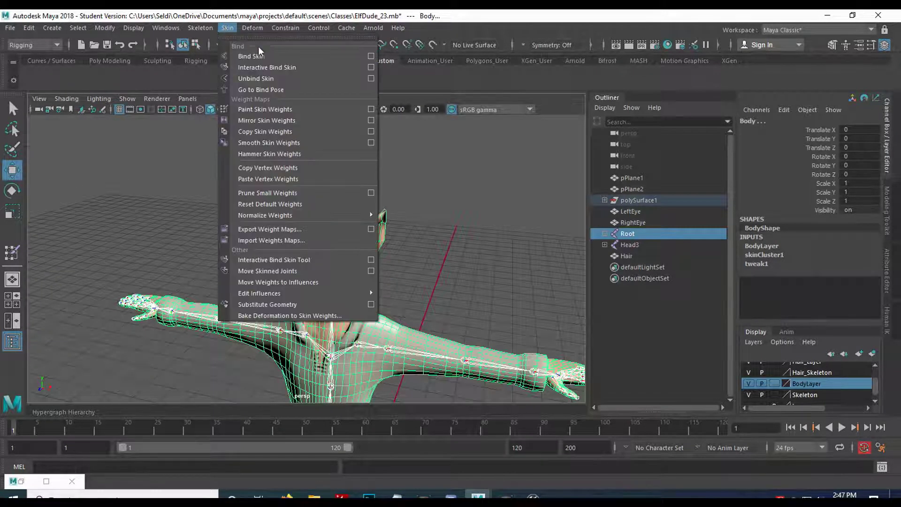
click(370, 55)
drag(568, 198, 627, 106)
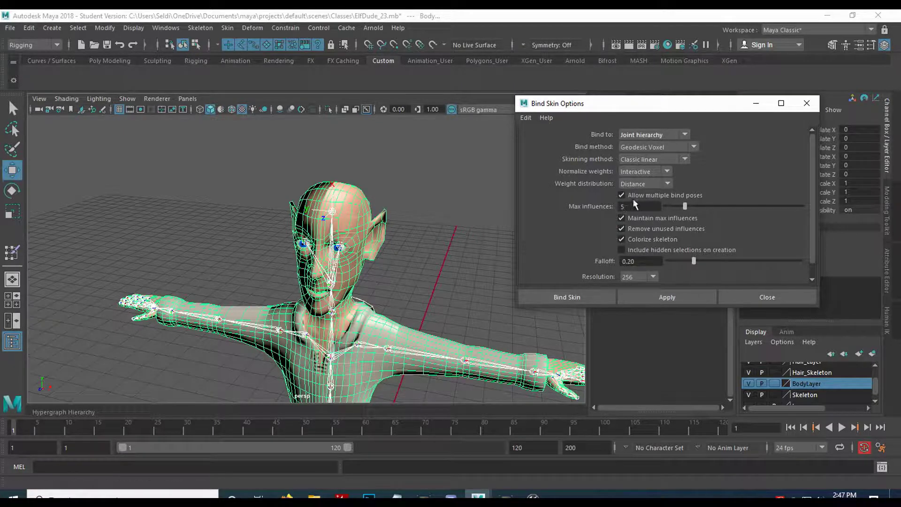
click(582, 298)
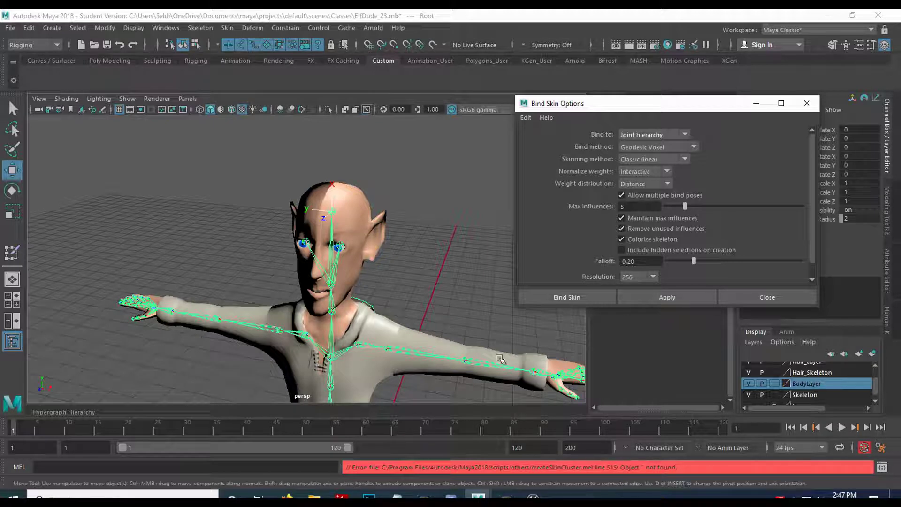
click(431, 288)
scroll(419, 350, down, 4)
scroll(419, 350, up, 6)
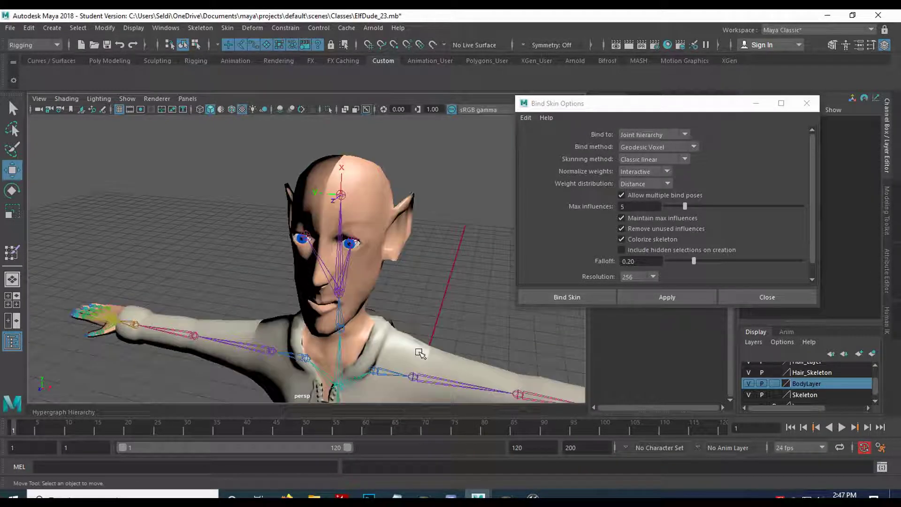
click(752, 294)
click(753, 297)
Rotate the L_Elbow joint about 85° to test the body mesh's deformation, and undo the rotation
click(340, 194)
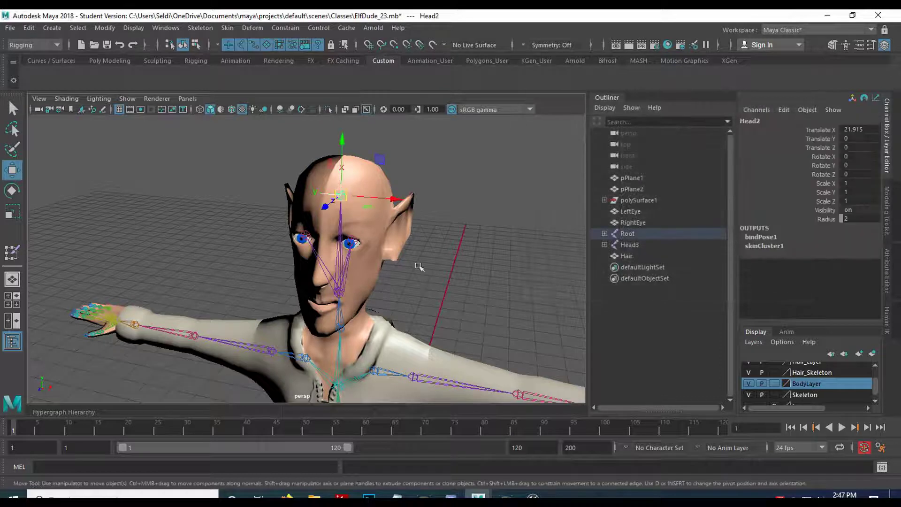
scroll(452, 286, up, 3)
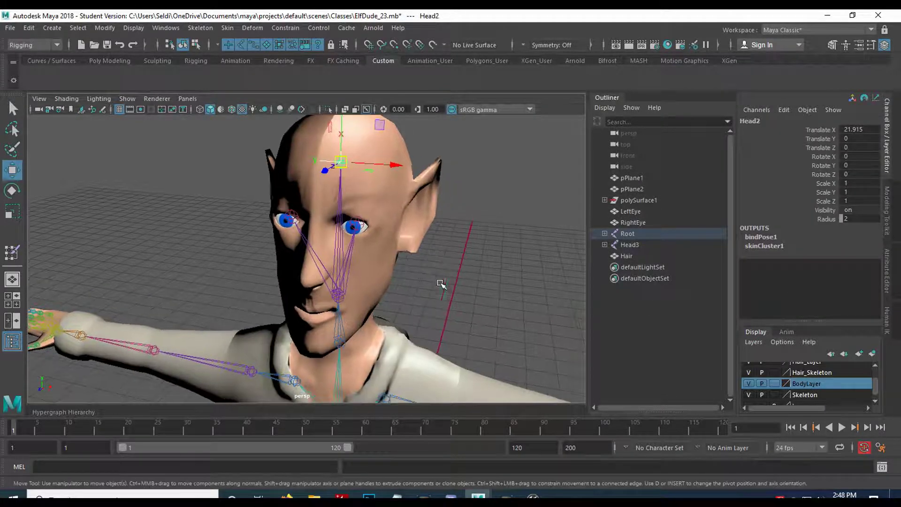
alt+middle_drag(453, 297, 423, 231)
scroll(454, 295, down, 2)
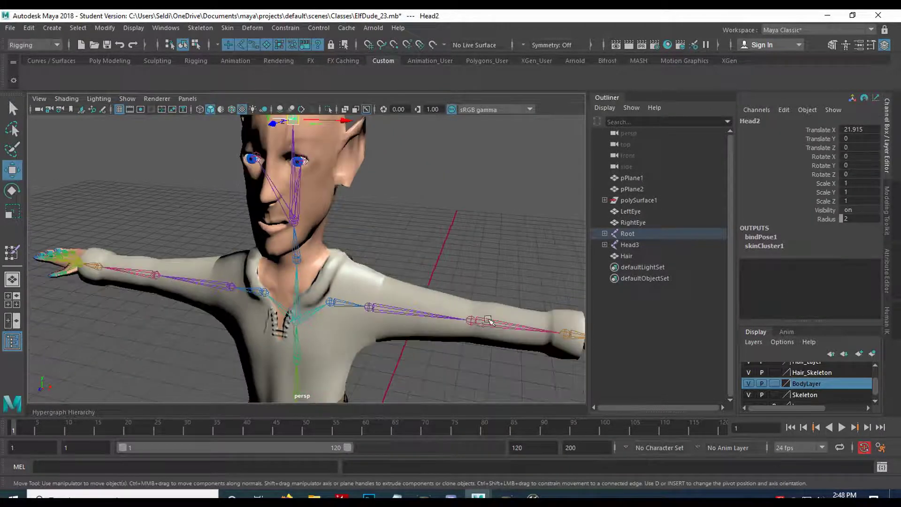
click(486, 320)
alt+drag(507, 342, 470, 331)
key(e)
drag(470, 277, 380, 245)
key(ctrl+z)
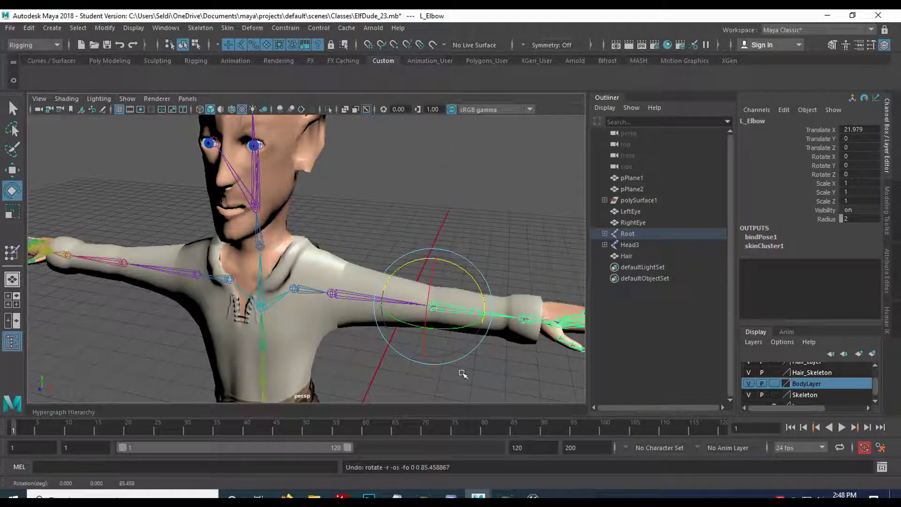
Rotate the L_Shoulder joint about 62° to test the arm's deformation, and undo the rotation
click(332, 294)
drag(370, 268, 328, 238)
key(ctrl+z)
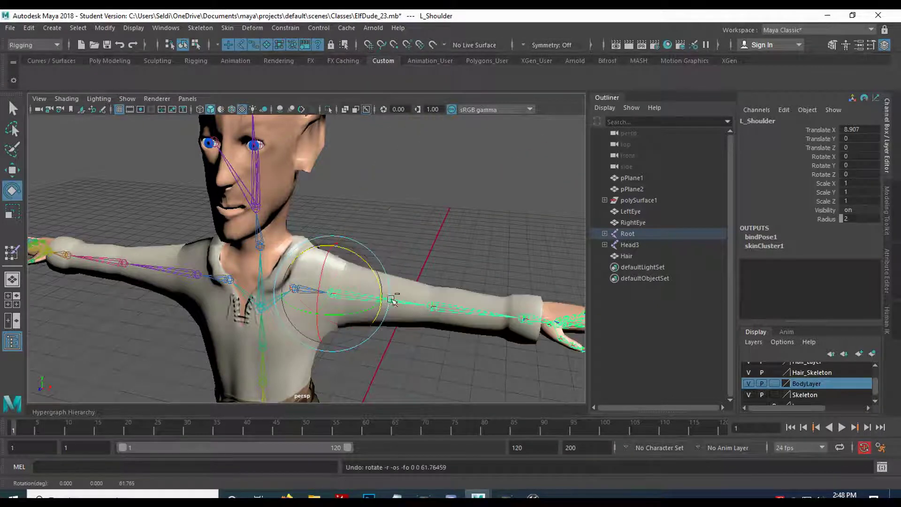
Rotate the Head joint about 52° around X to test the head's deformation, and undo the rotation
click(257, 208)
drag(257, 215, 309, 205)
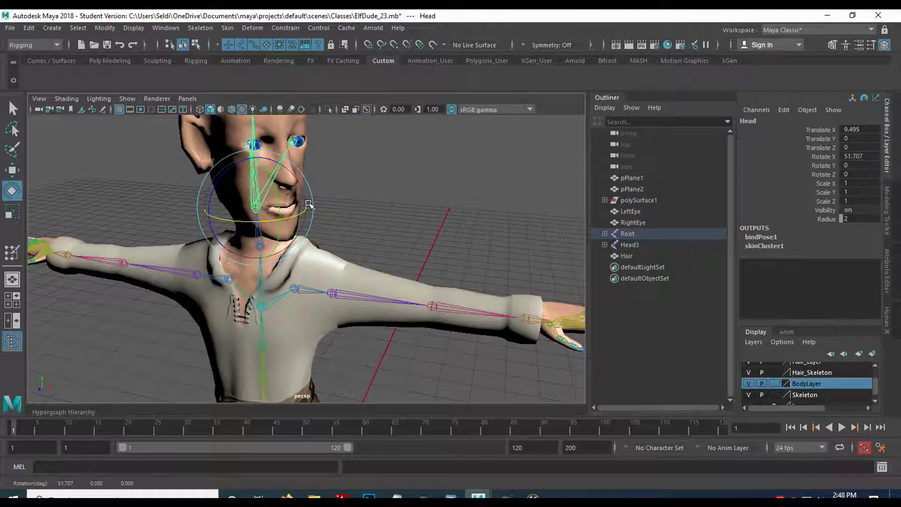
click(386, 242)
Select the Root joint hierarchy together with the body mesh, RightEye and LeftEye
scroll(383, 249, down, 5)
alt+middle_drag(379, 337, 302, 311)
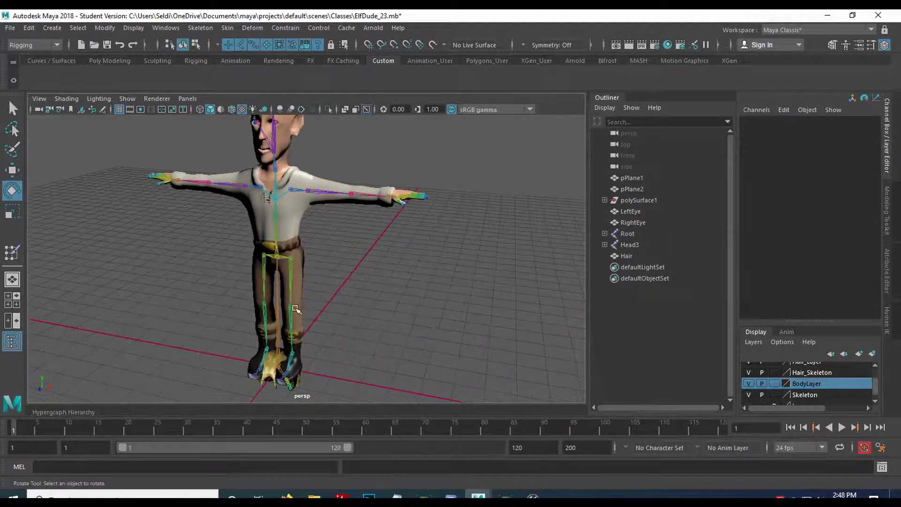
click(275, 285)
shift+click(289, 223)
scroll(331, 179, up, 3)
scroll(330, 178, up, 5)
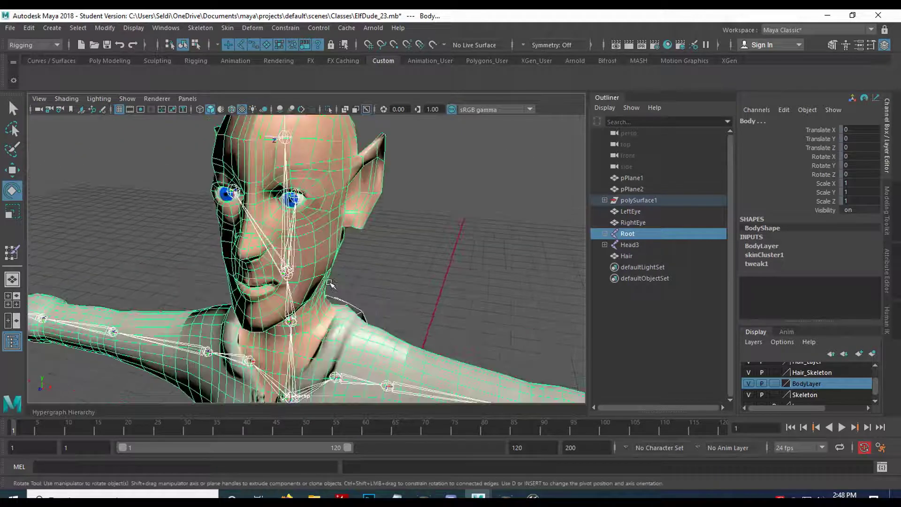
key(q)
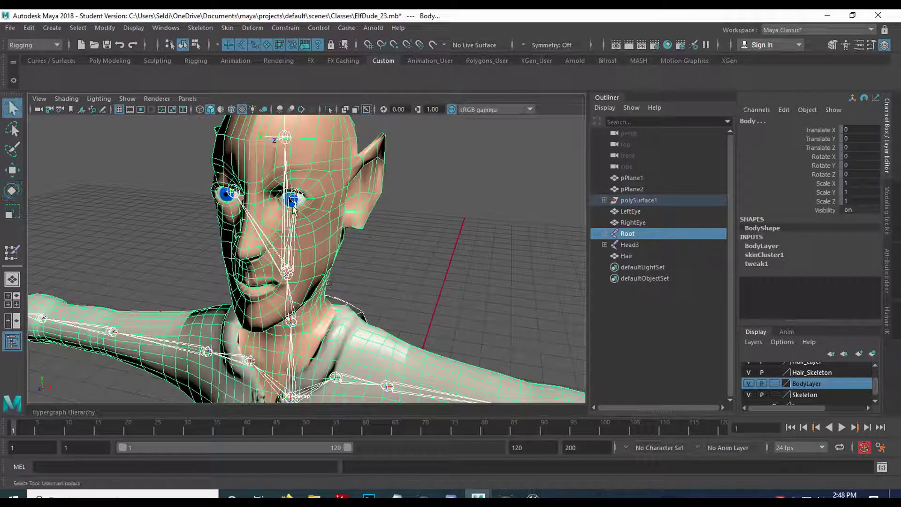
shift+click(223, 196)
scroll(227, 220, up, 4)
alt+drag(325, 200, 347, 266)
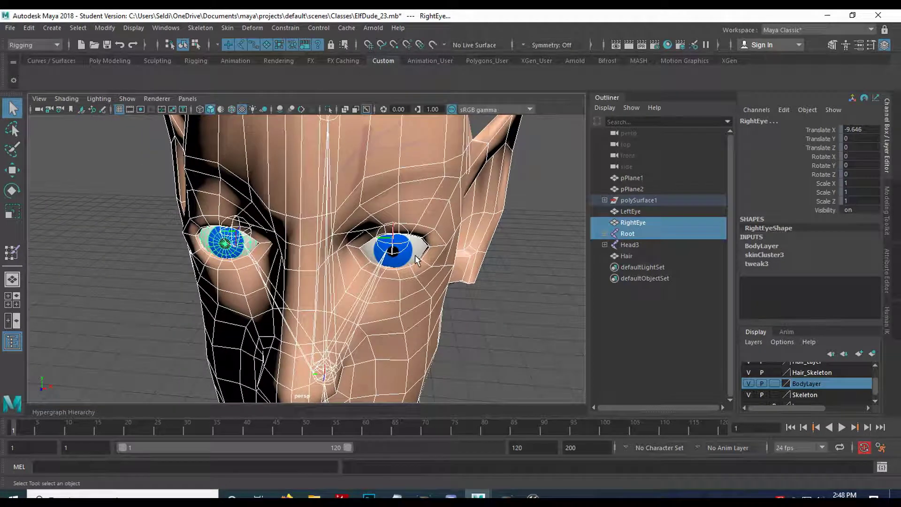
shift+click(414, 255)
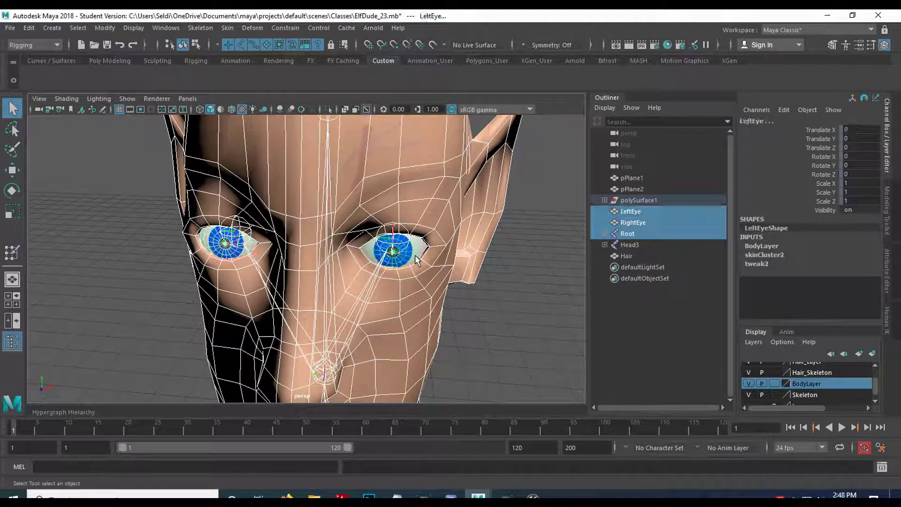
Export the selection as FBX over the existing sk_ElfDude_Bindpose.fbx in the Classes folder
click(7, 27)
click(45, 190)
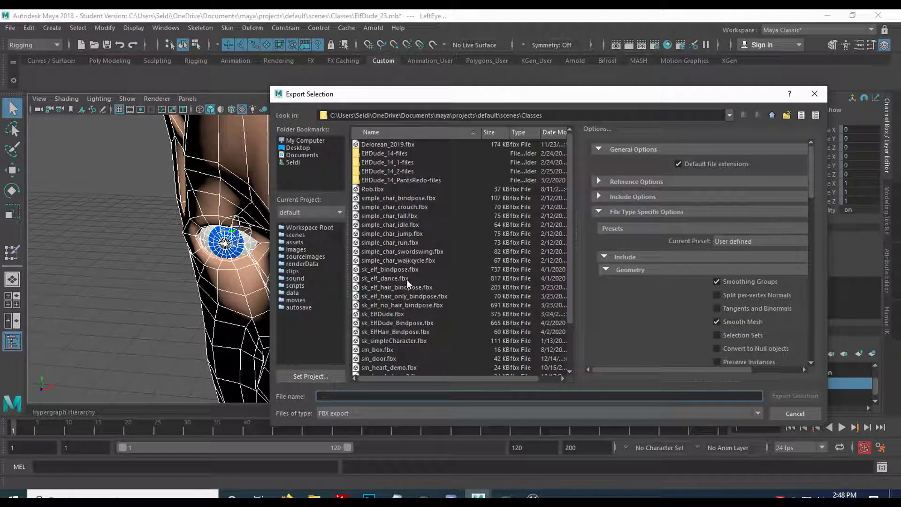
click(401, 323)
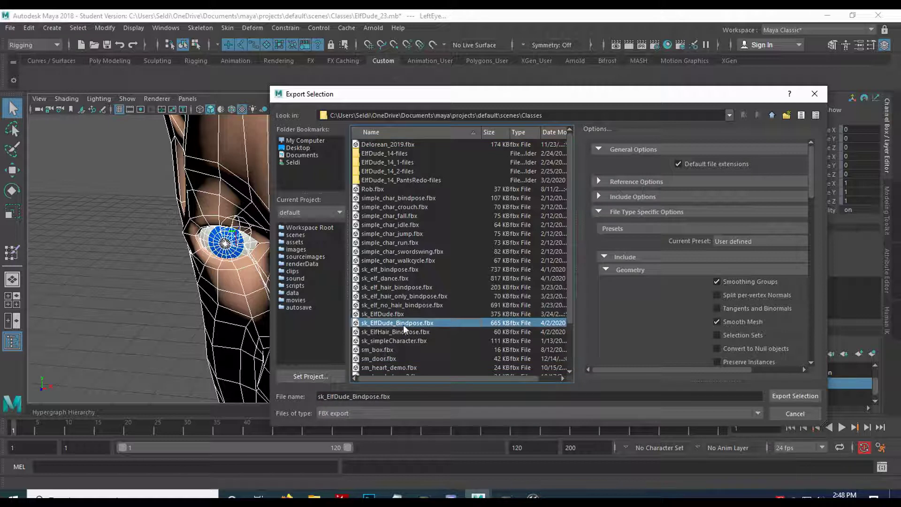
scroll(734, 339, down, 3)
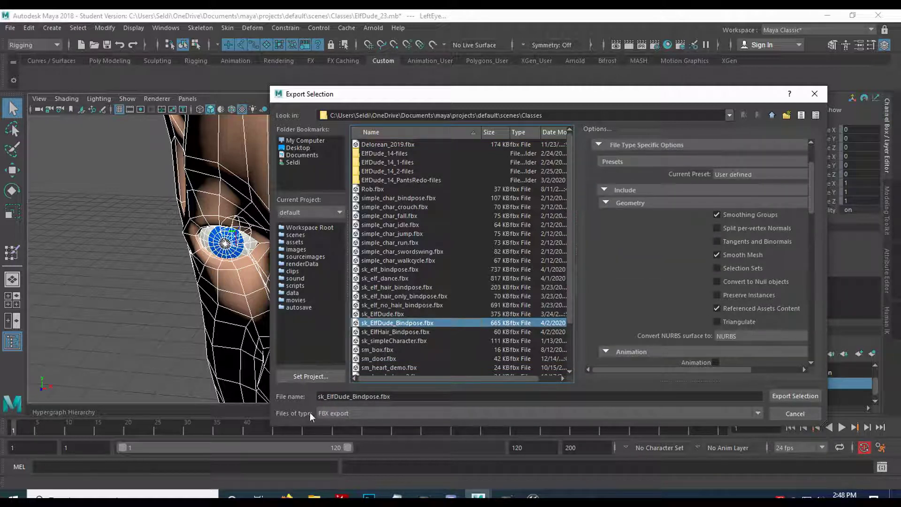
click(781, 396)
click(521, 277)
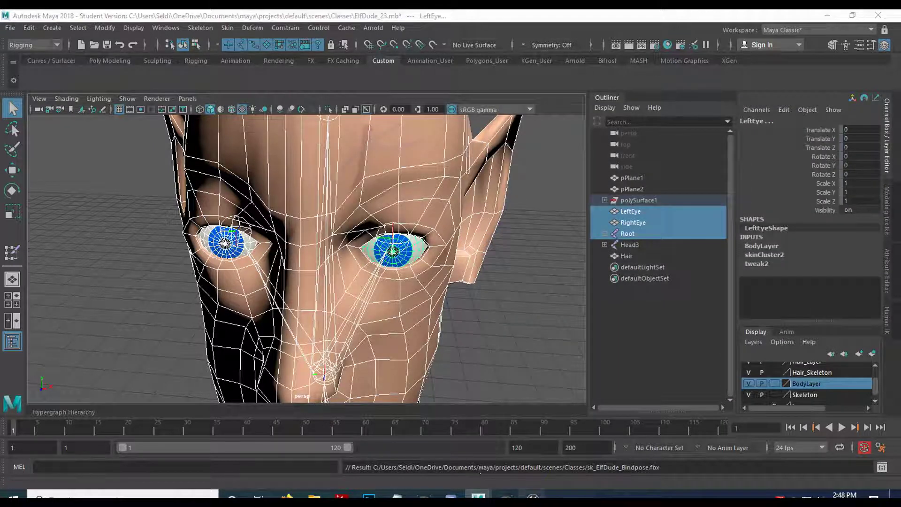
Switch to the Unreal level editor and reimport the sk_ElfDude_Bindpose skeletal mesh from its source file
click(471, 448)
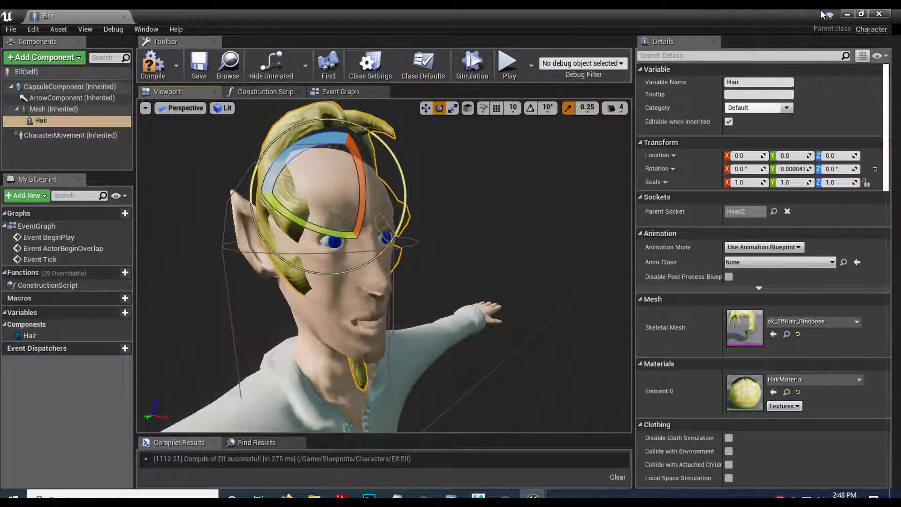
click(846, 14)
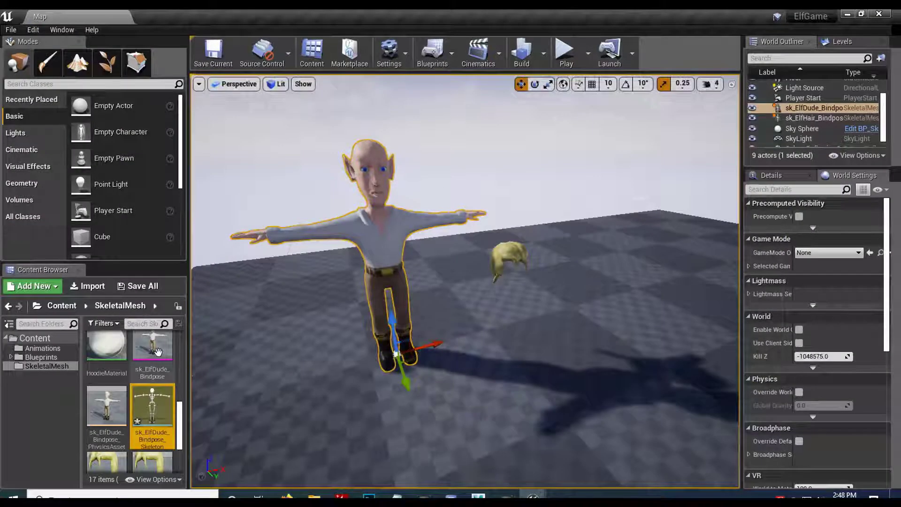
scroll(176, 358, up, 1)
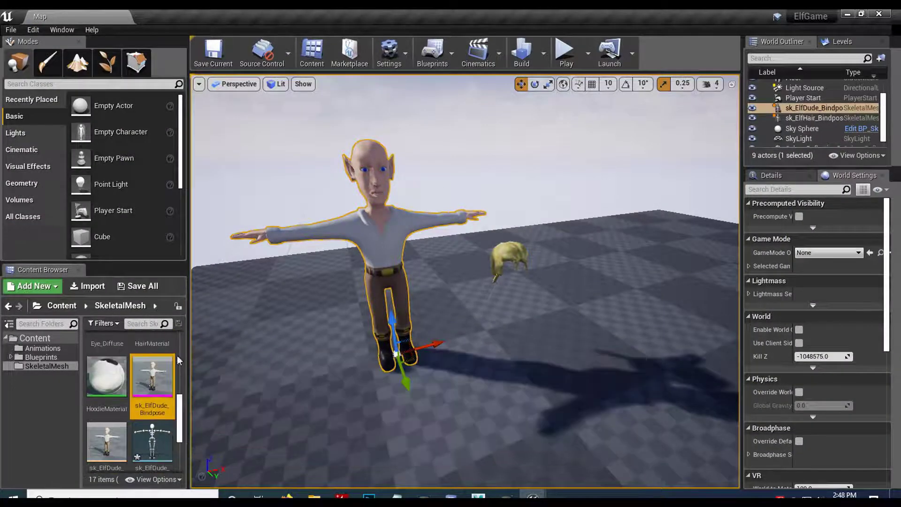
right_click(146, 391)
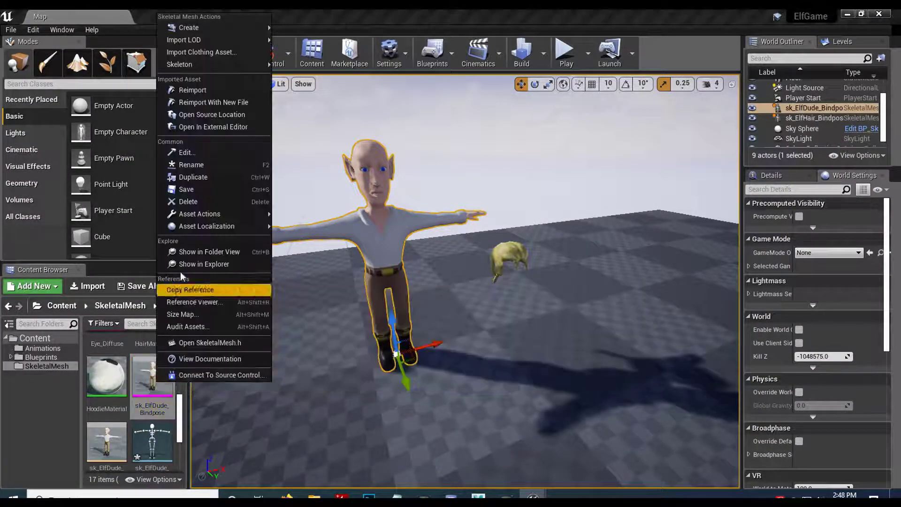
click(206, 89)
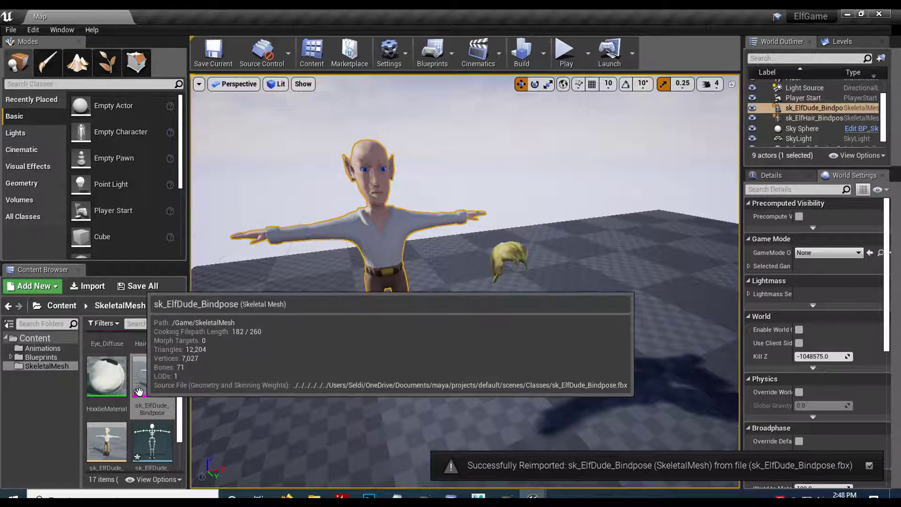
scroll(165, 413, down, 3)
scroll(165, 412, up, 3)
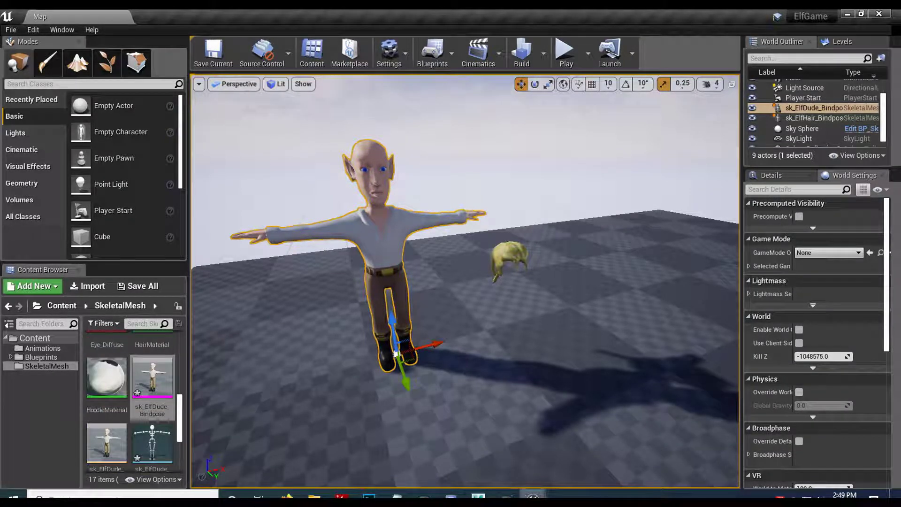
Return to the Elf Blueprint and examine how the hair sits on the reimported head
mouse_move(533, 497)
click(565, 454)
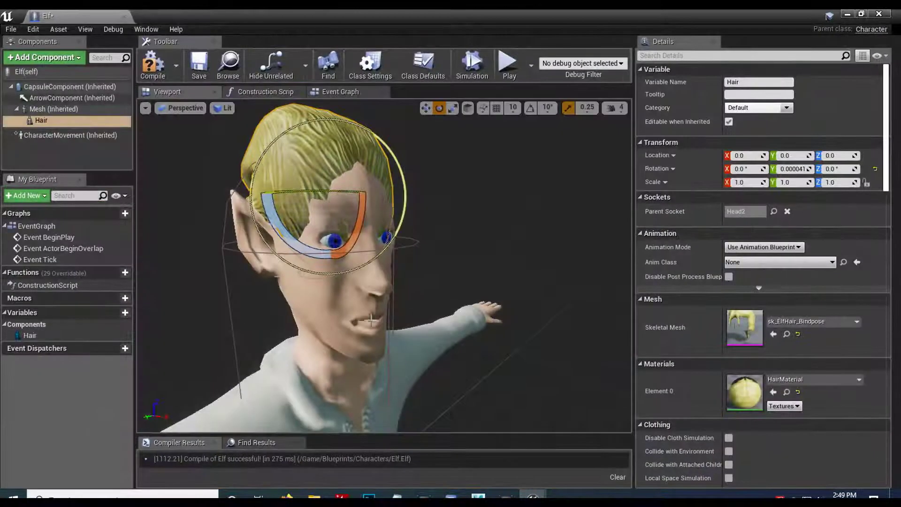
click(62, 148)
drag(453, 294, 422, 291)
right_drag(423, 291, 385, 277)
click(346, 153)
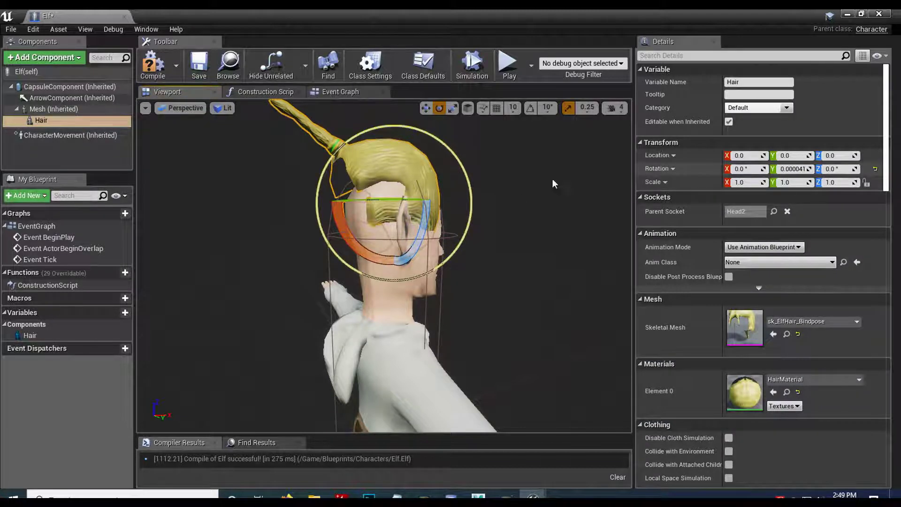
Try rotating the Hair component over the head, and delete the component from the Elf Blueprint
click(41, 120)
mouse_move(534, 211)
right_down()
mouse_move(446, 213)
mouse_move(530, 207)
right_up()
drag(366, 226, 324, 255)
right_click(69, 123)
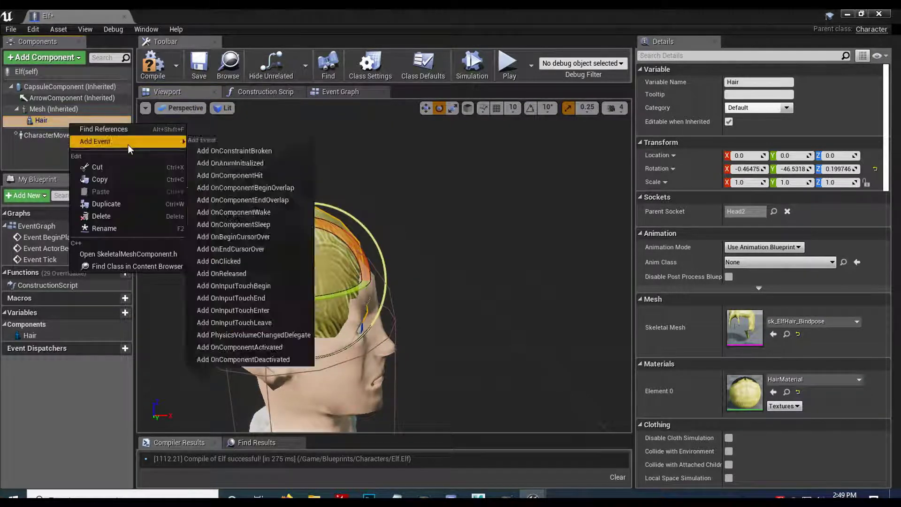
click(112, 217)
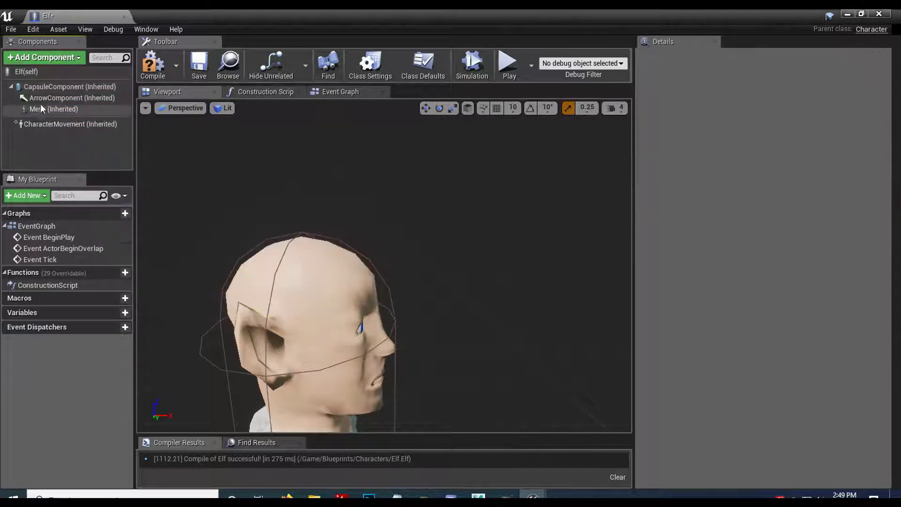
click(56, 60)
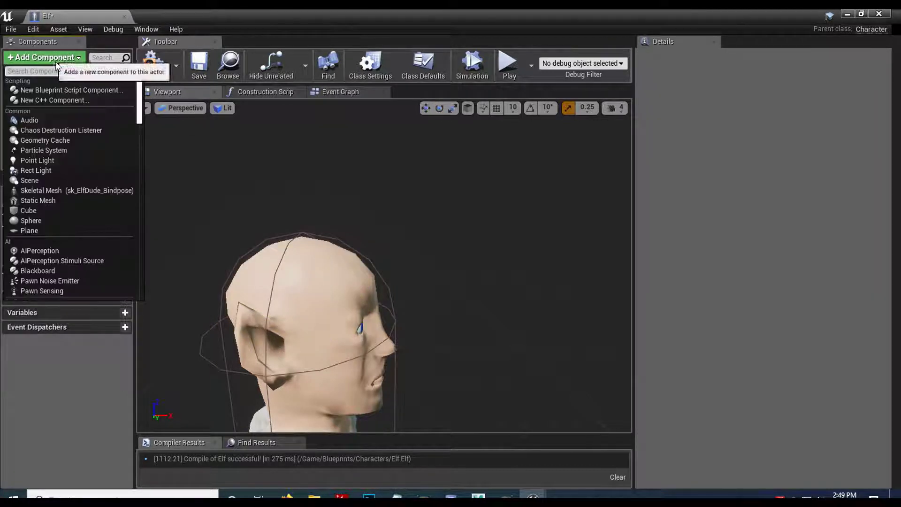
click(43, 189)
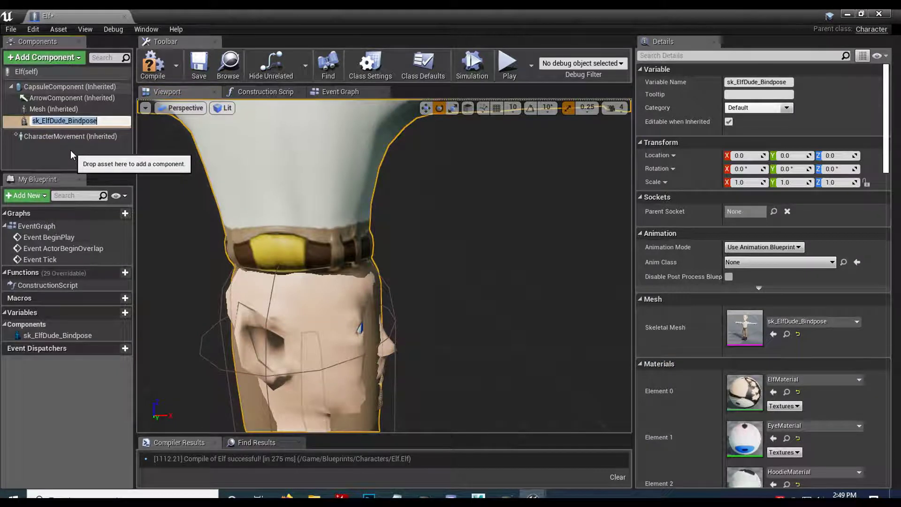
click(52, 167)
click(46, 120)
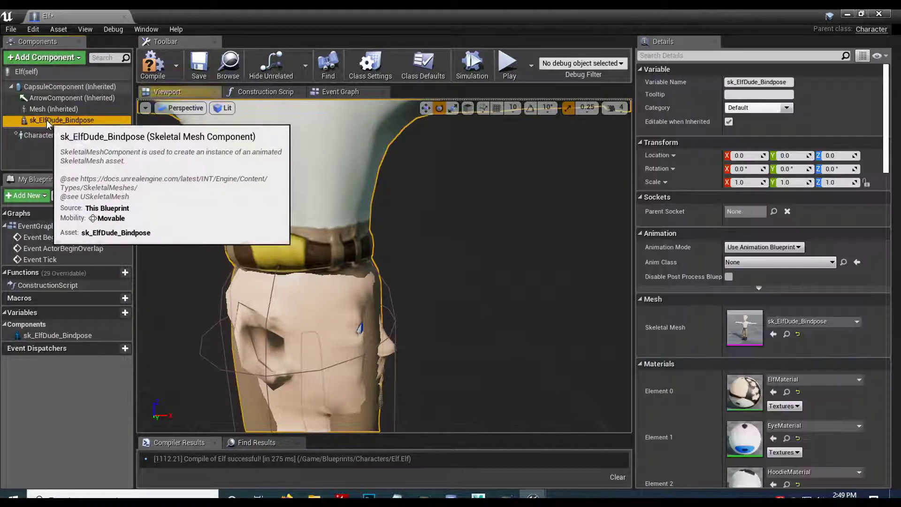
drag(360, 225, 361, 273)
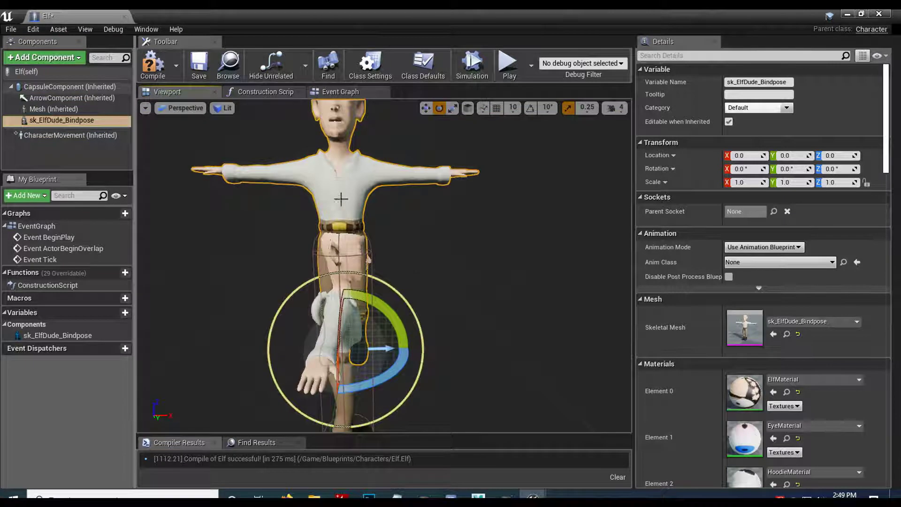
right_click(53, 122)
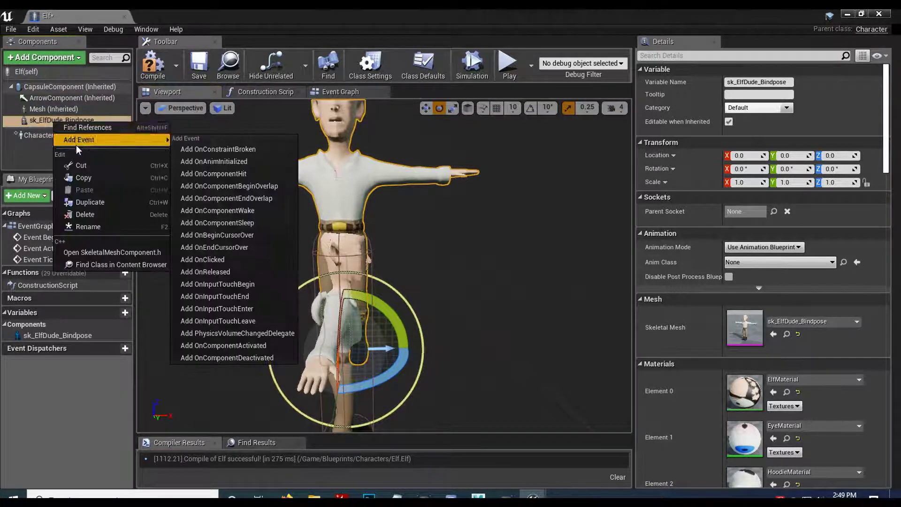
click(87, 214)
Add a Skeletal Mesh component as a child of the character's inherited Mesh component
click(55, 114)
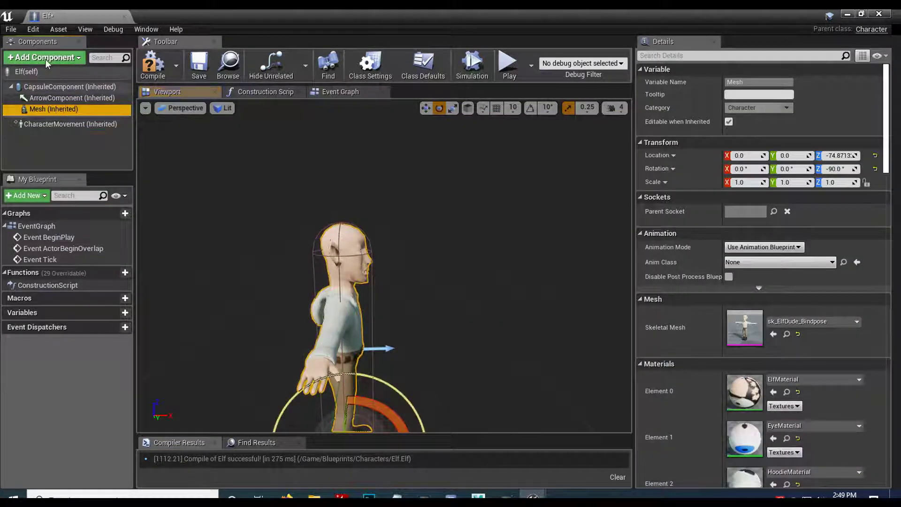
click(47, 58)
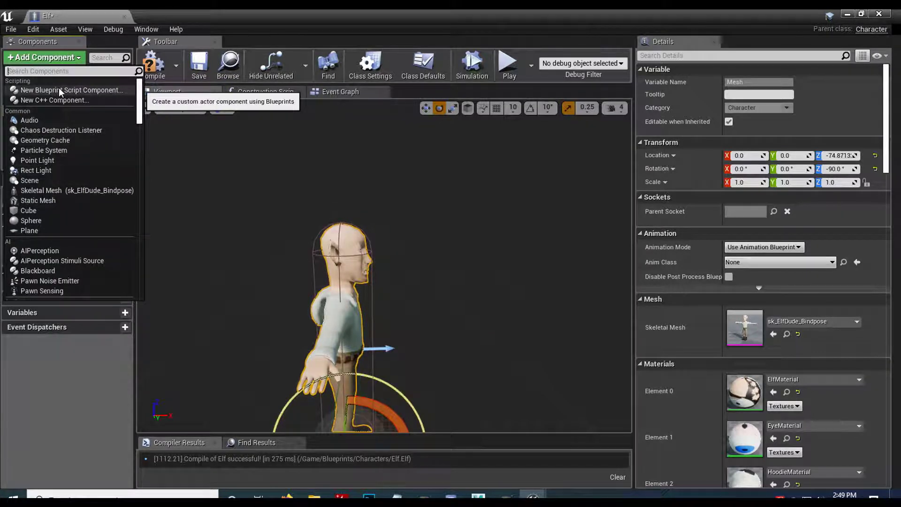
text(ske)
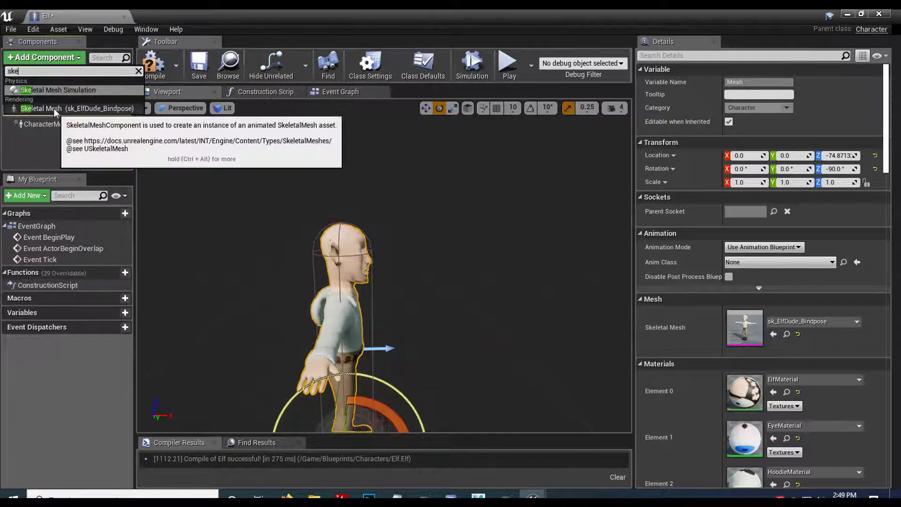
click(53, 108)
click(67, 156)
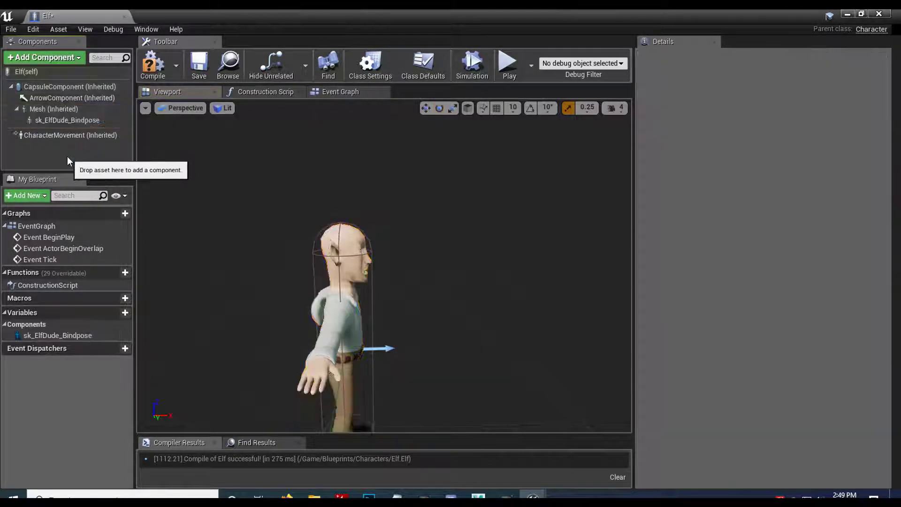
Assign sk_ElfHair_Bindpose as the skeletal mesh of the new child component
click(53, 121)
drag(382, 202, 392, 206)
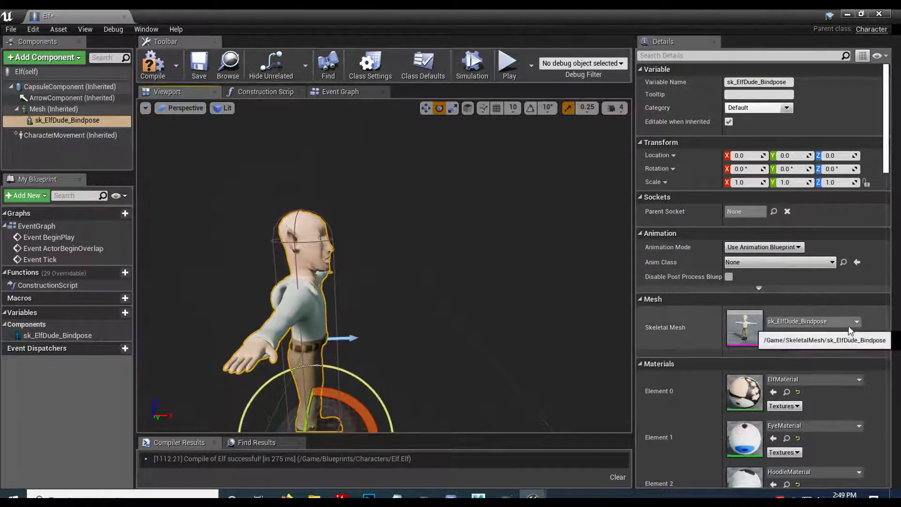
click(807, 321)
click(767, 189)
drag(513, 295, 502, 283)
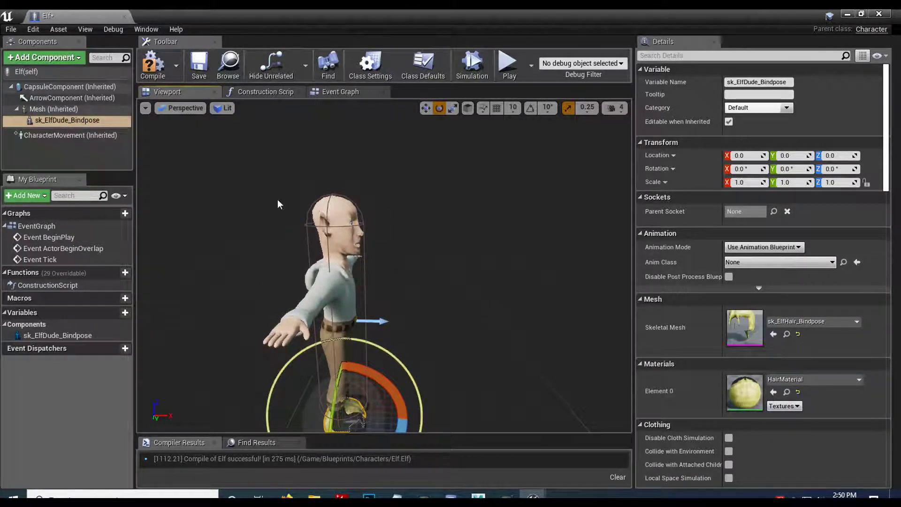
Attach the hair skeletal mesh component to the Head2 bone as its parent socket
click(125, 121)
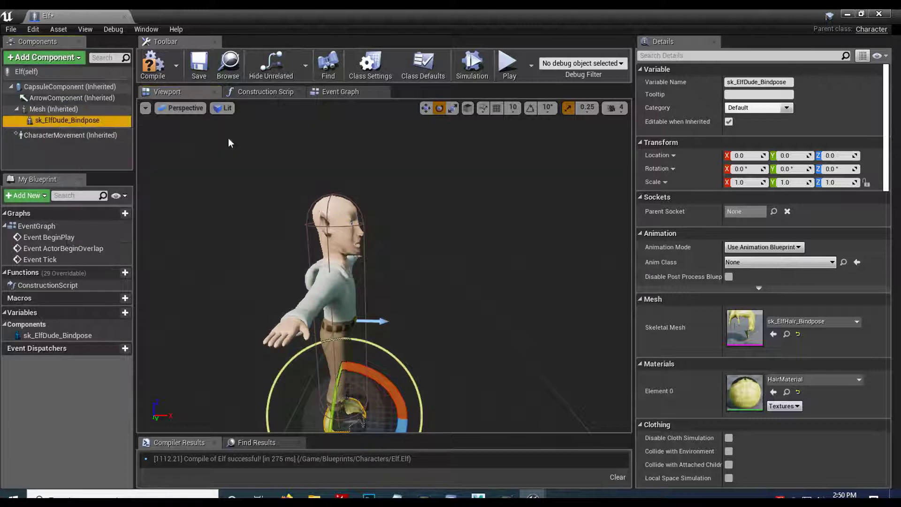
click(768, 212)
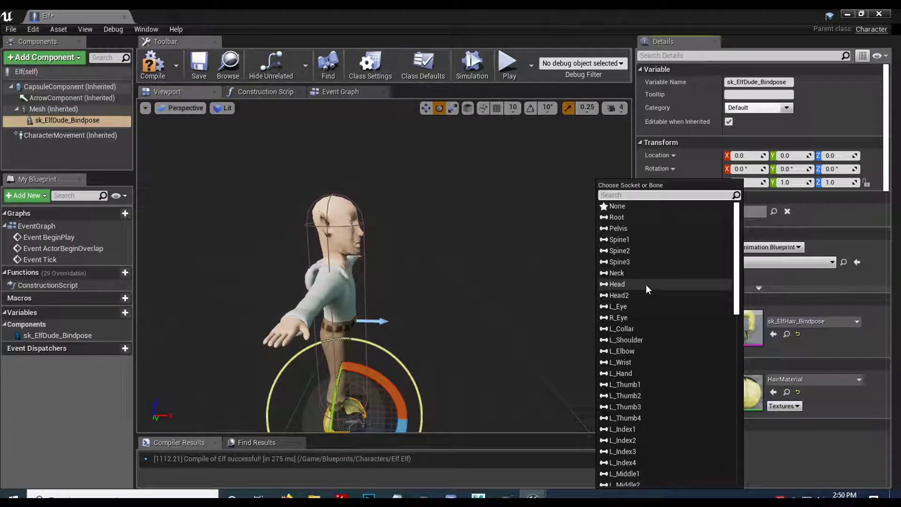
scroll(660, 365, down, 2)
scroll(661, 365, down, 2)
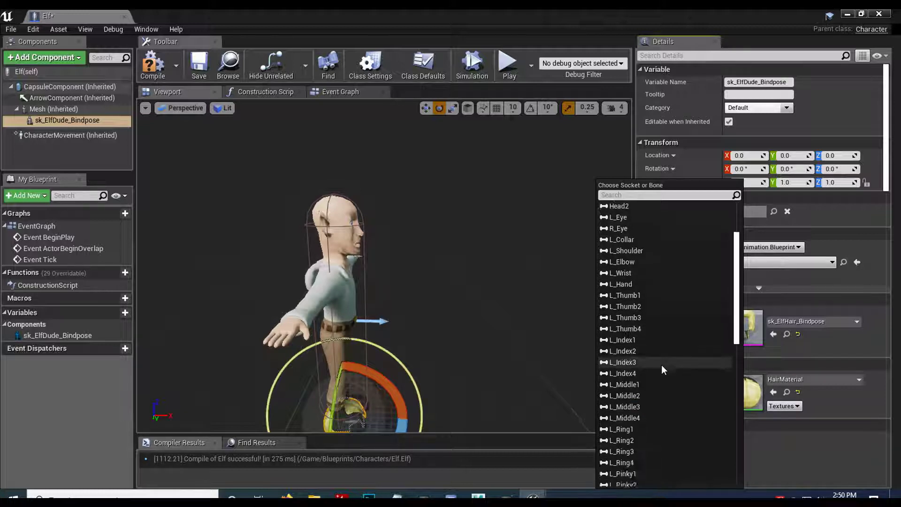
scroll(660, 364, up, 4)
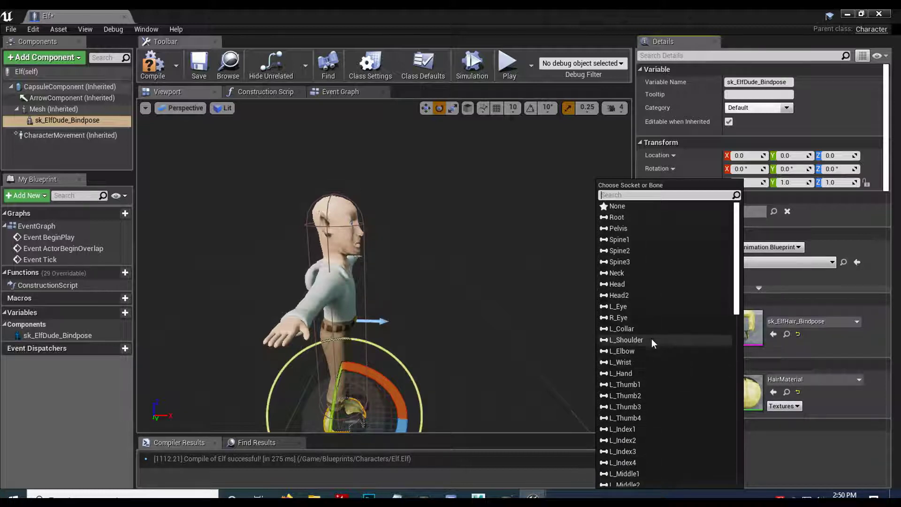
click(632, 298)
mouse_move(469, 292)
mouse_down()
mouse_move(403, 293)
mouse_move(468, 263)
mouse_move(466, 242)
mouse_move(469, 291)
mouse_up()
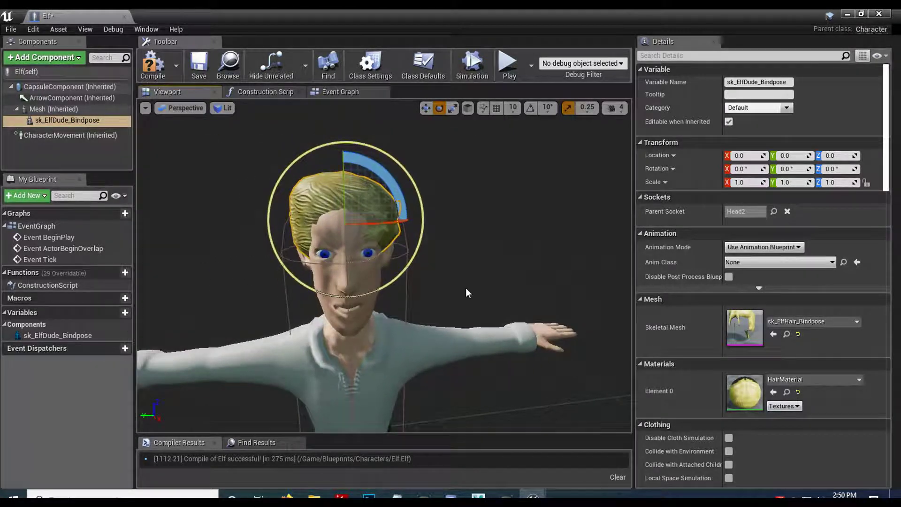
Turn the hair component upright on the head by setting its Z rotation to 90°
drag(377, 166, 416, 211)
click(847, 170)
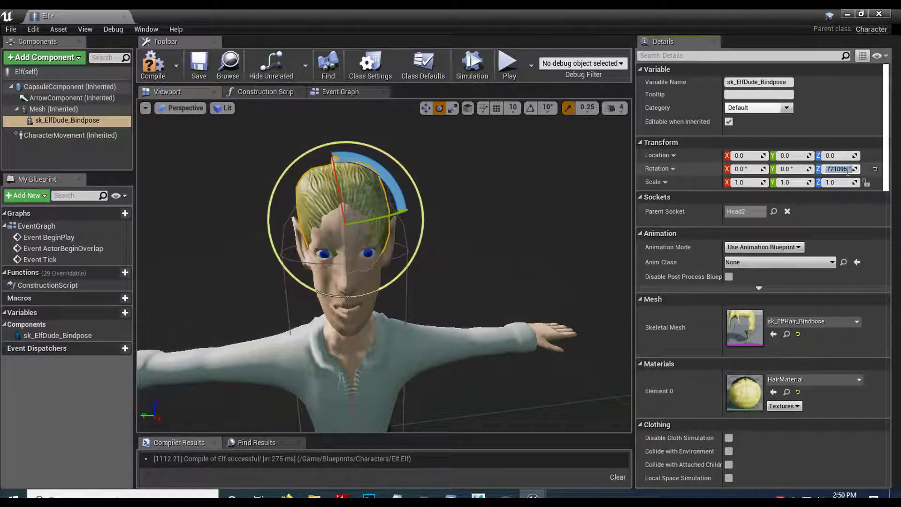
text(90)
key(Return)
Tilt the hair component into place on the head by setting its X rotation to -90°
alt+drag(468, 233, 340, 240)
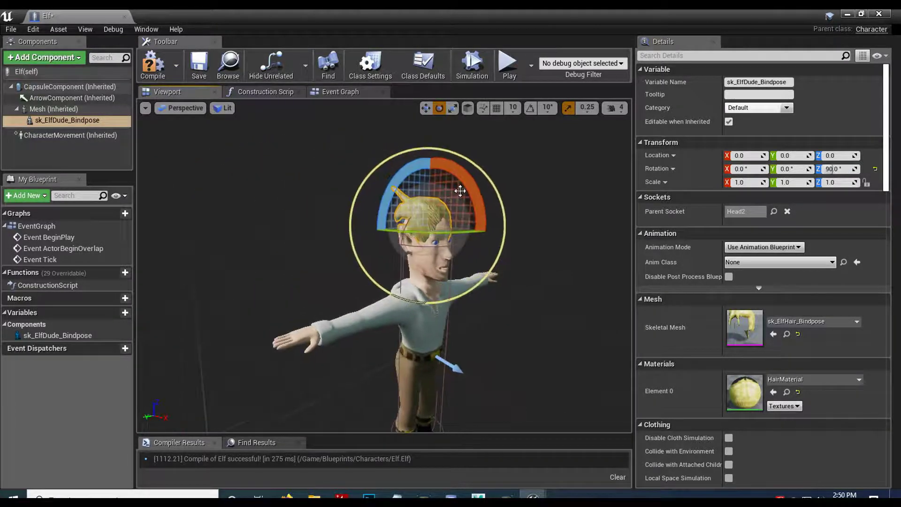
drag(741, 170, 639, 227)
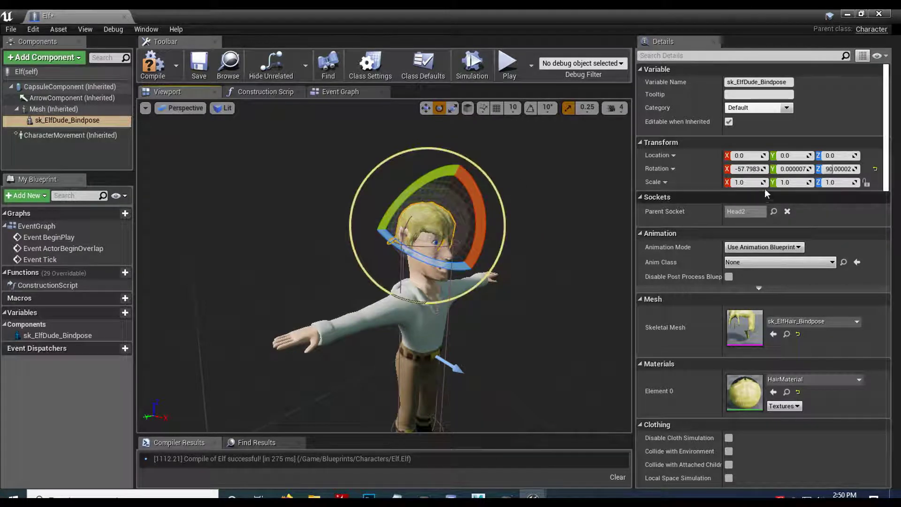
click(749, 169)
text(-90)
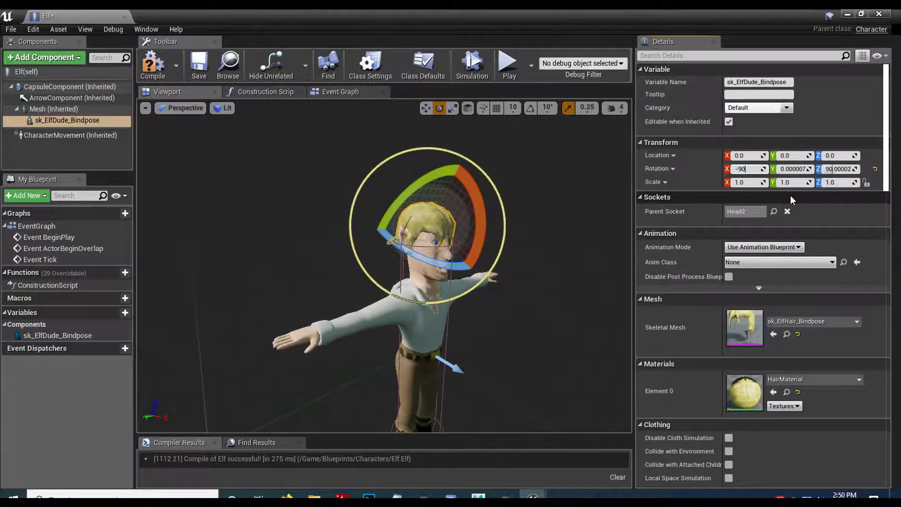
key(Return)
right_drag(510, 343, 582, 331)
Rename the hair skeletal mesh component as Hair
drag(788, 82, 737, 82)
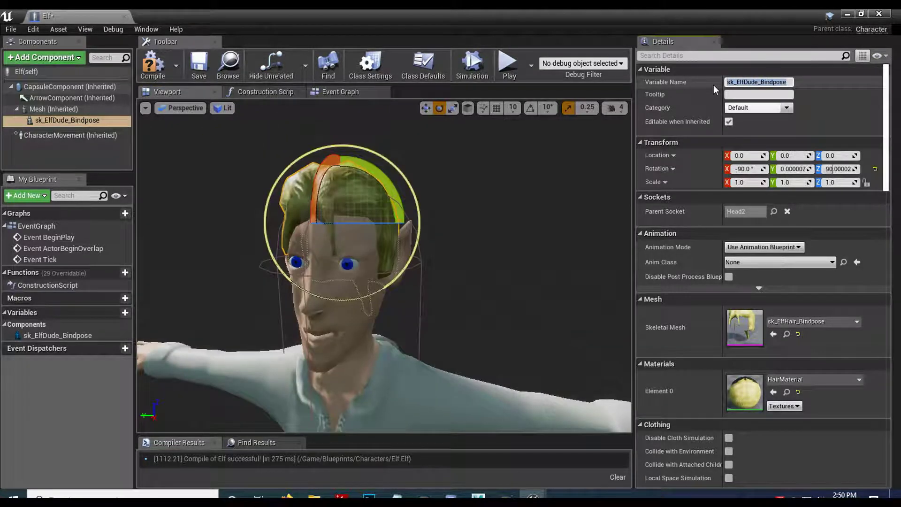
text(Hair)
key(Return)
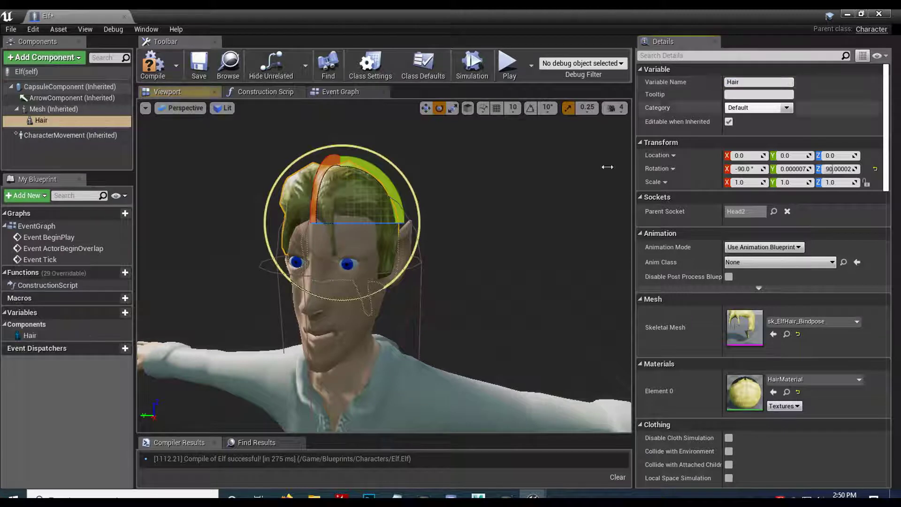
Compile the Elf Blueprint, check the hair's fit around the face and ears, and save the Blueprint
click(55, 108)
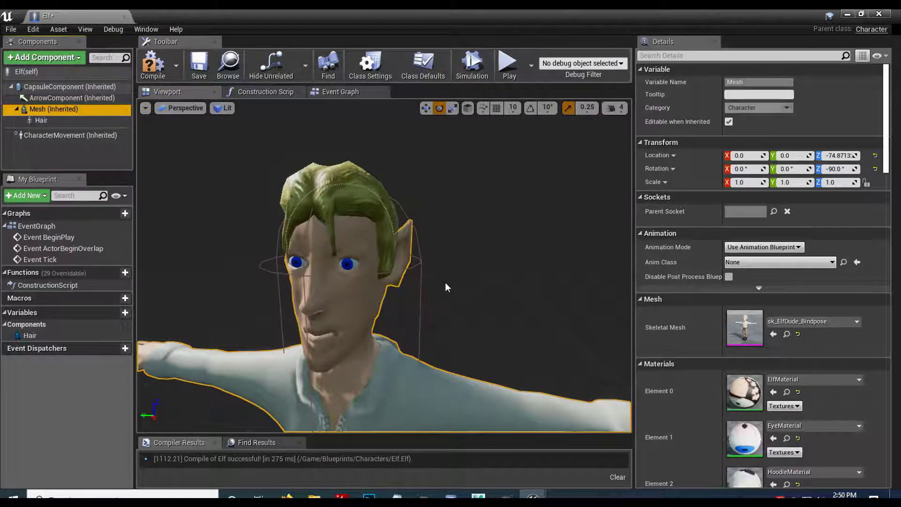
right_drag(492, 288, 338, 328)
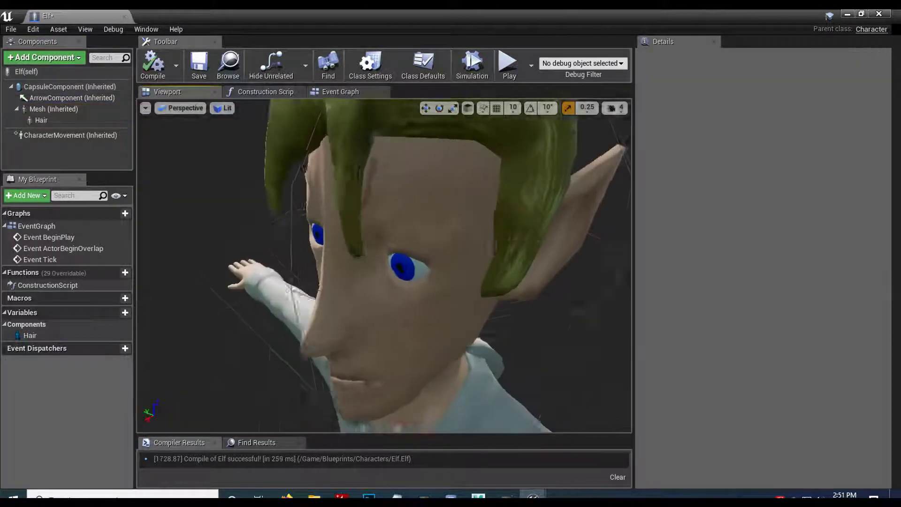
right_drag(385, 263, 404, 282)
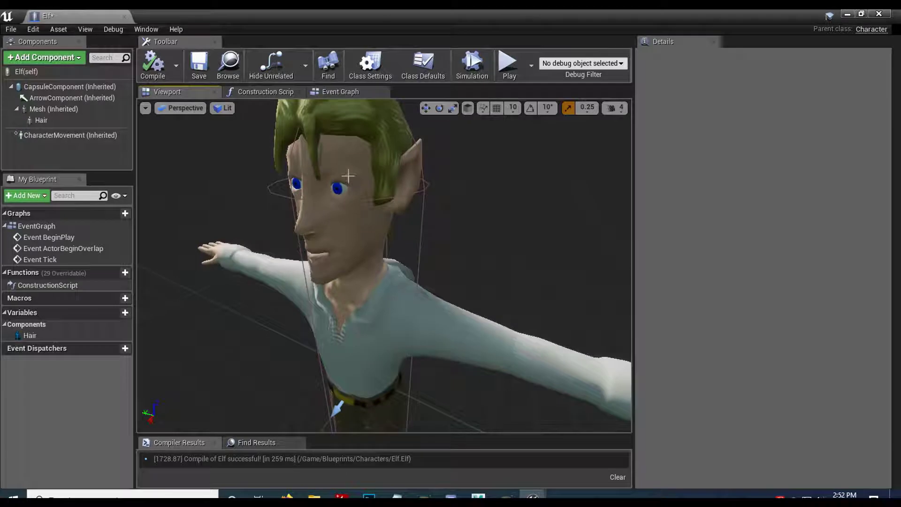
click(199, 65)
In the Event Graph, add a Set All Bodies Below Simulate Physics (Hair) node driven by Event BeginPlay
click(338, 92)
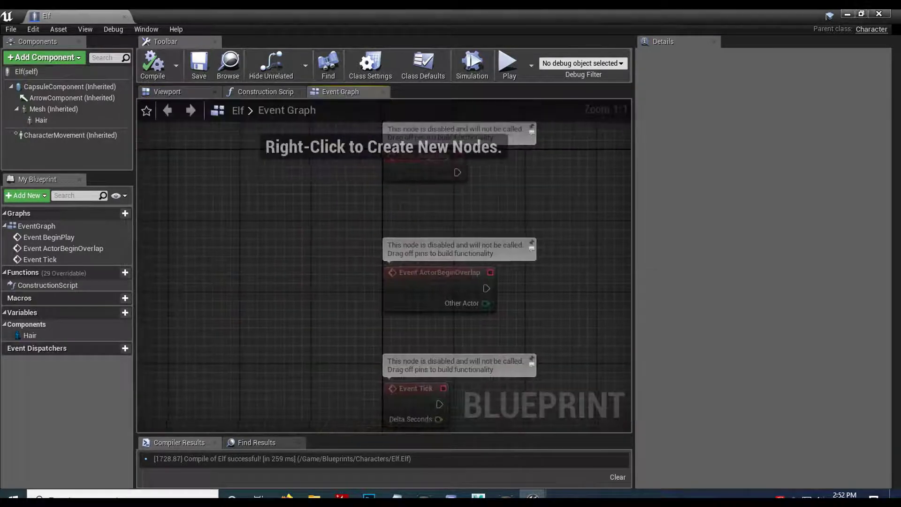
right_drag(513, 213, 283, 222)
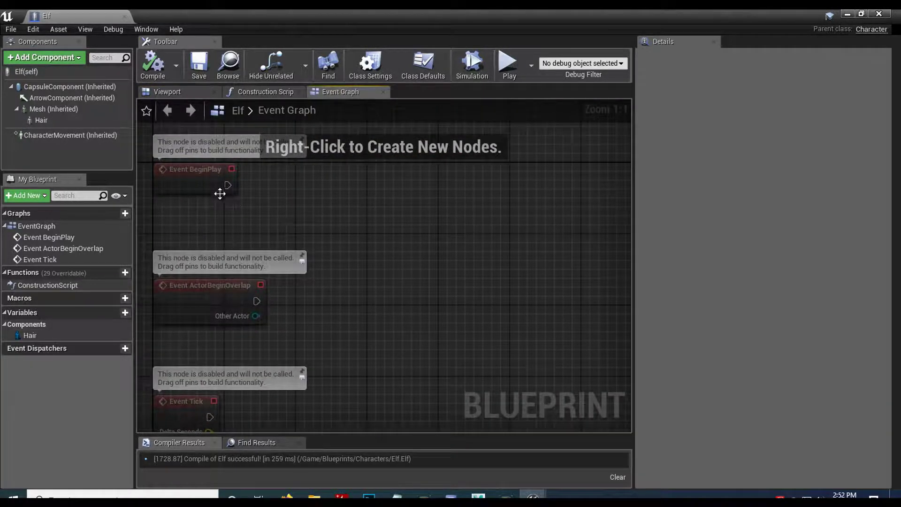
drag(319, 184, 322, 185)
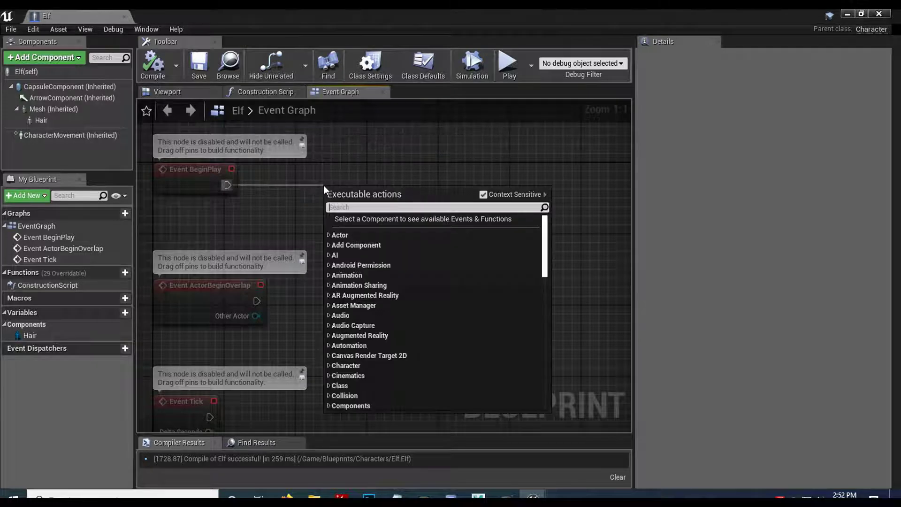
text(set)
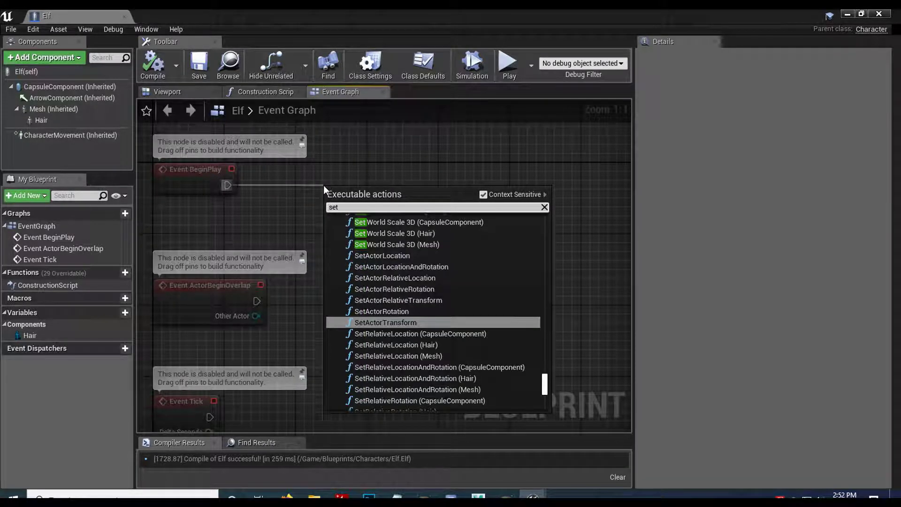
text( simu)
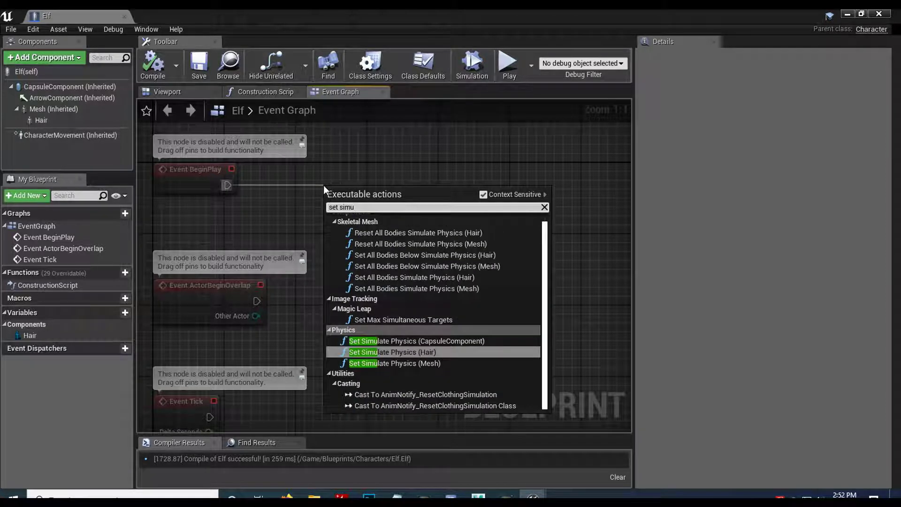
text(late be)
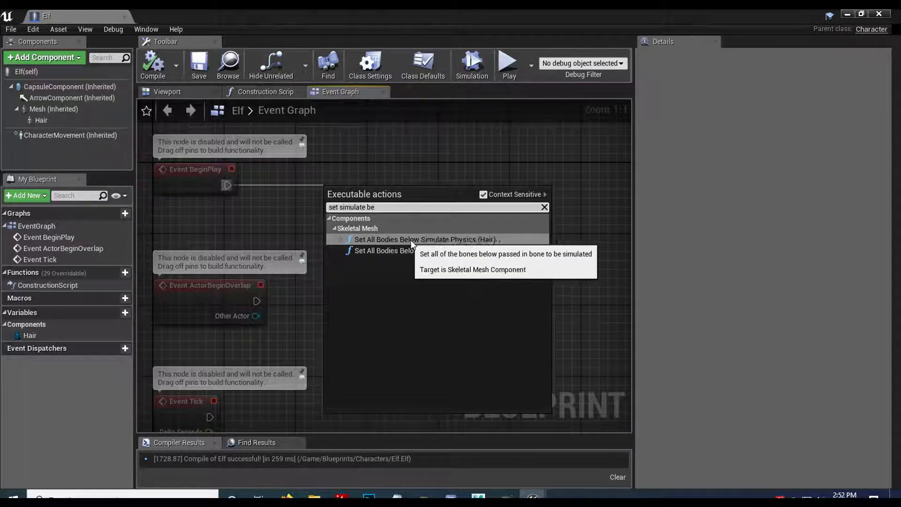
click(474, 241)
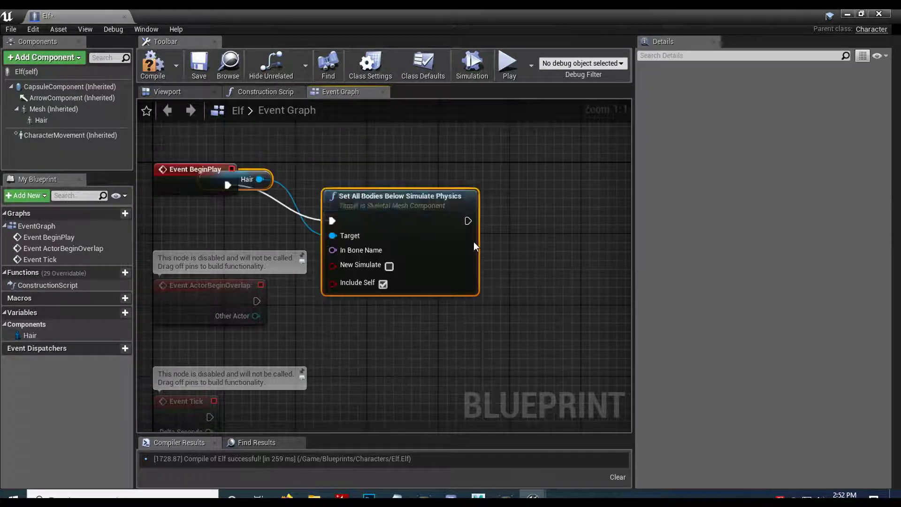
Enable New Simulate on the physics node and space it and the Hair reference clear of Event BeginPlay
drag(373, 210, 497, 174)
click(514, 230)
drag(333, 148, 342, 212)
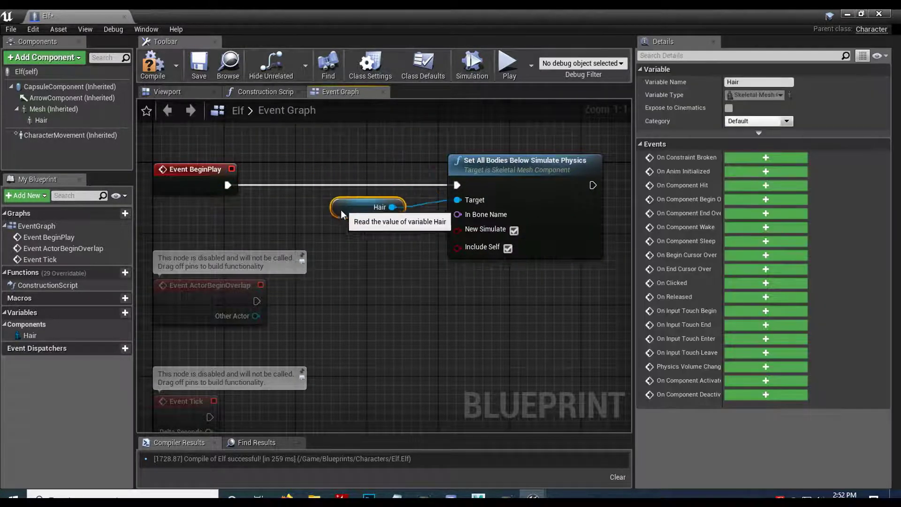
mouse_move(433, 277)
right_down()
mouse_move(443, 261)
mouse_move(461, 263)
mouse_move(436, 260)
right_up()
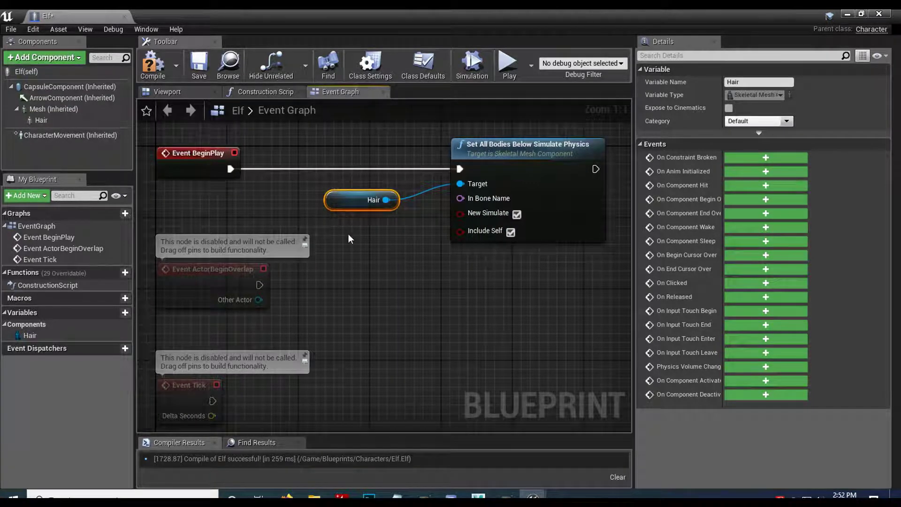
Promote the physics node's In Bone Name input to a variable named Bone Name, placed below the Hair reference
drag(461, 198, 435, 223)
click(467, 272)
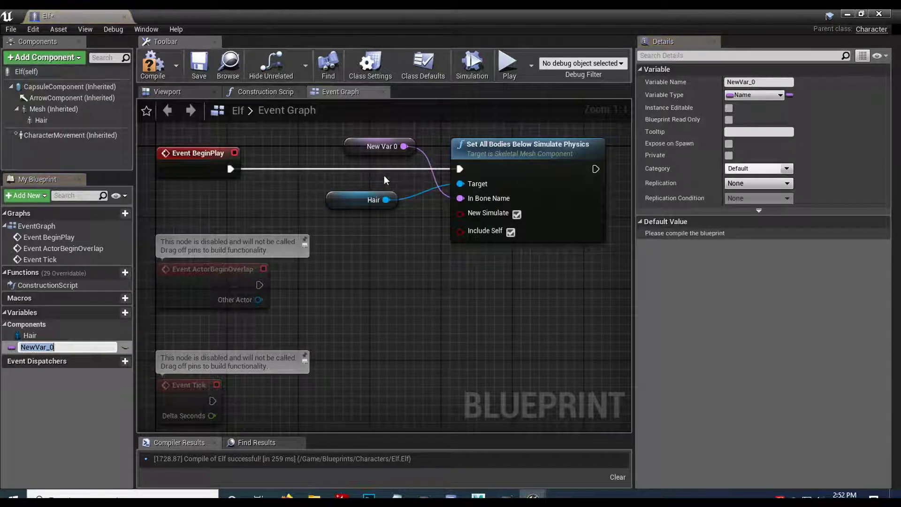
drag(352, 139, 333, 218)
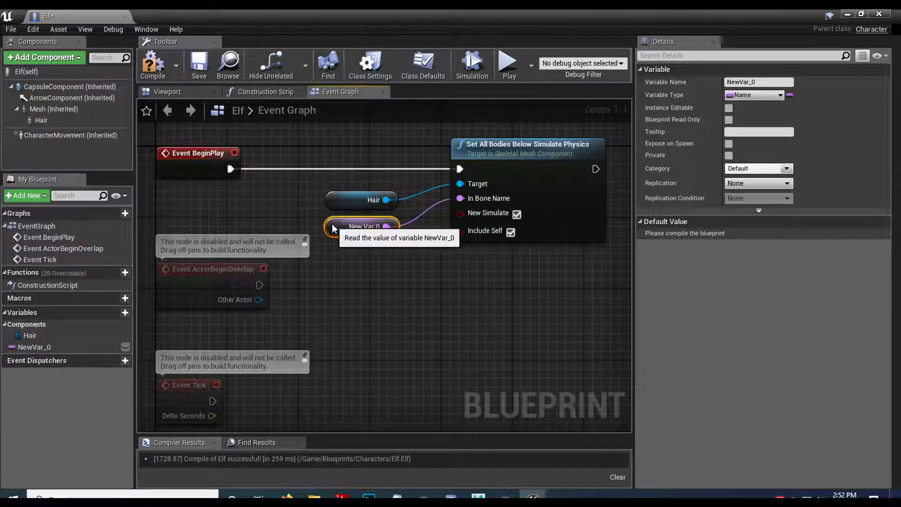
click(770, 84)
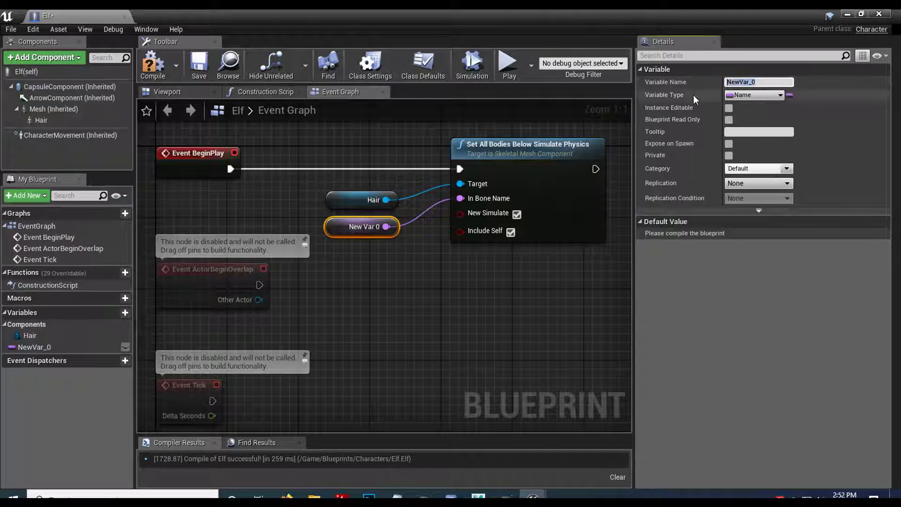
text(Bone Name)
key(Return)
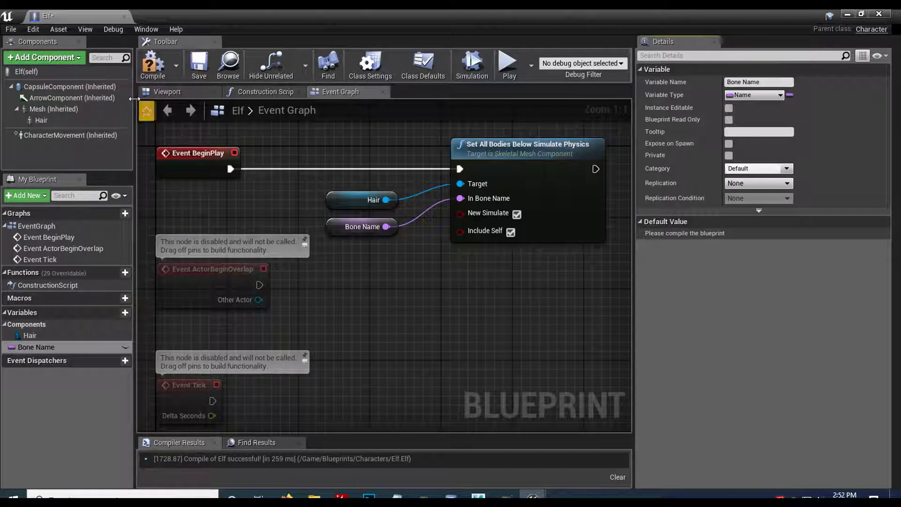
Compile the Blueprint, set the Bone Name variable's default value to Head3, and compile again
click(153, 64)
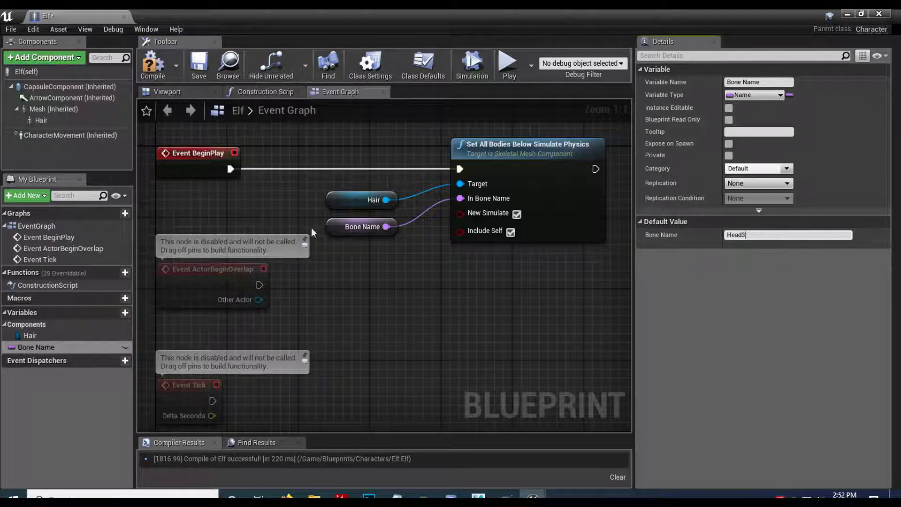
click(152, 65)
right_drag(415, 310, 408, 302)
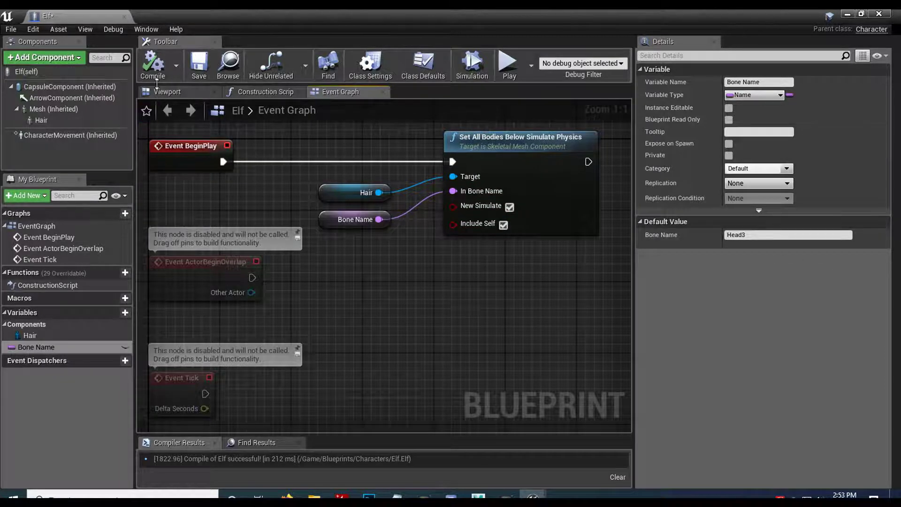
Set the Hair component's collision preset to Ragdoll and compile the Elf Blueprint
click(41, 120)
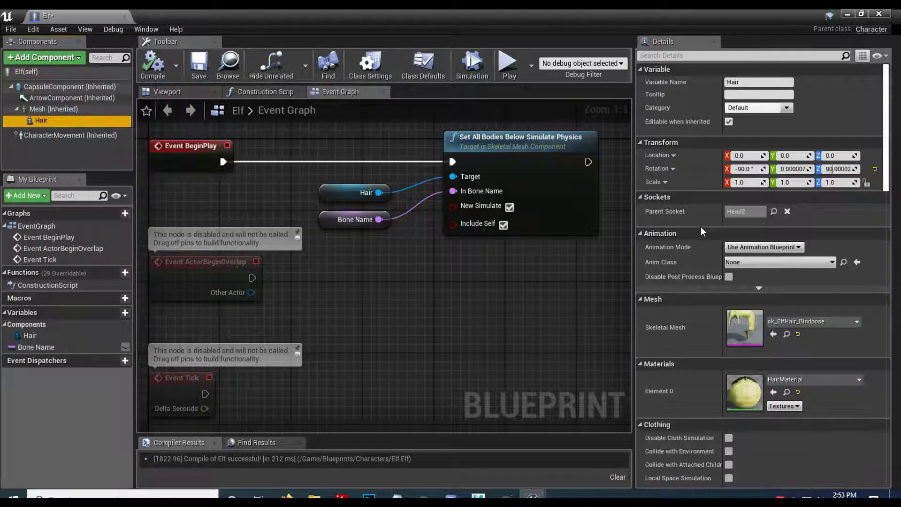
scroll(700, 227, down, 10)
scroll(700, 226, down, 3)
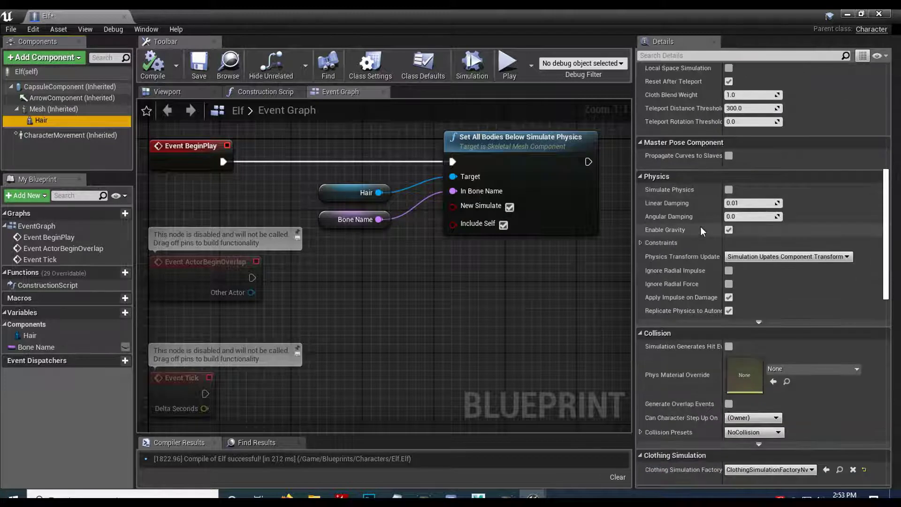
scroll(700, 226, up, 4)
scroll(700, 226, down, 8)
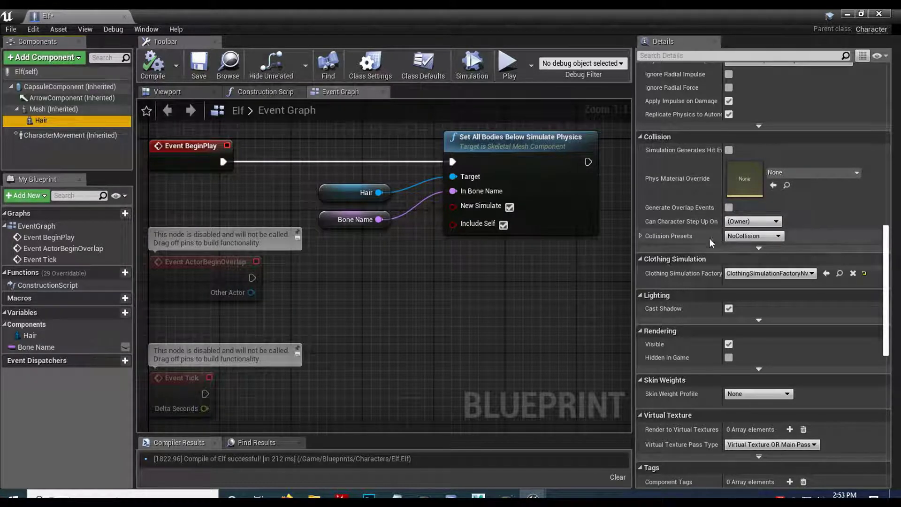
click(758, 237)
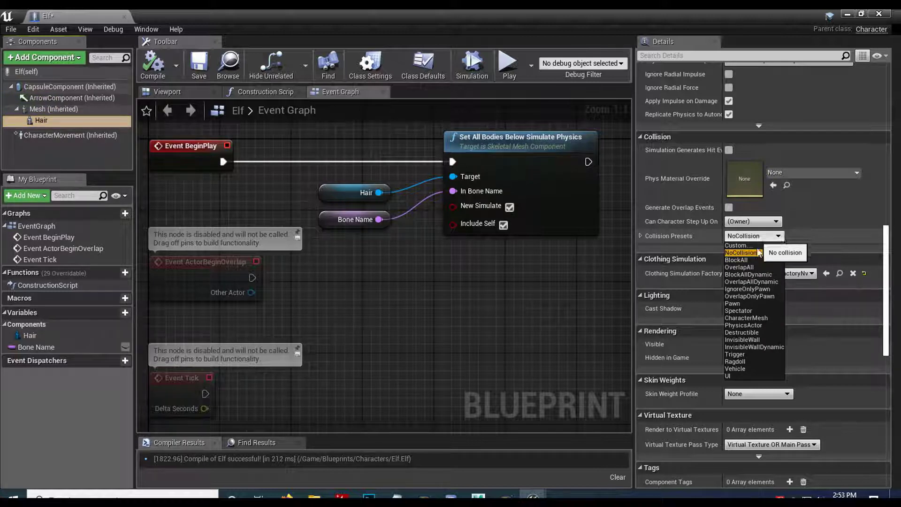
click(750, 361)
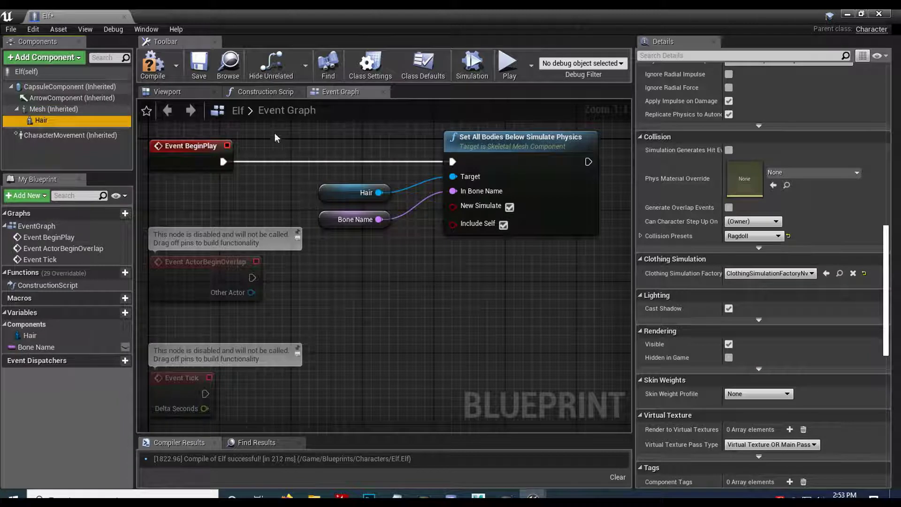
click(153, 71)
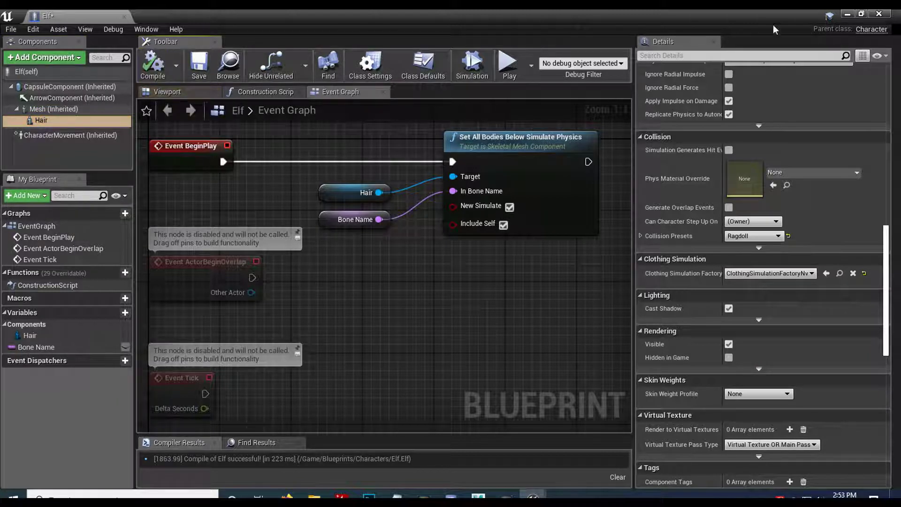
Return to the level, place the Elf Blueprint from Blueprints/Characters beside the loose hair mesh, and frame it in the viewport
click(847, 14)
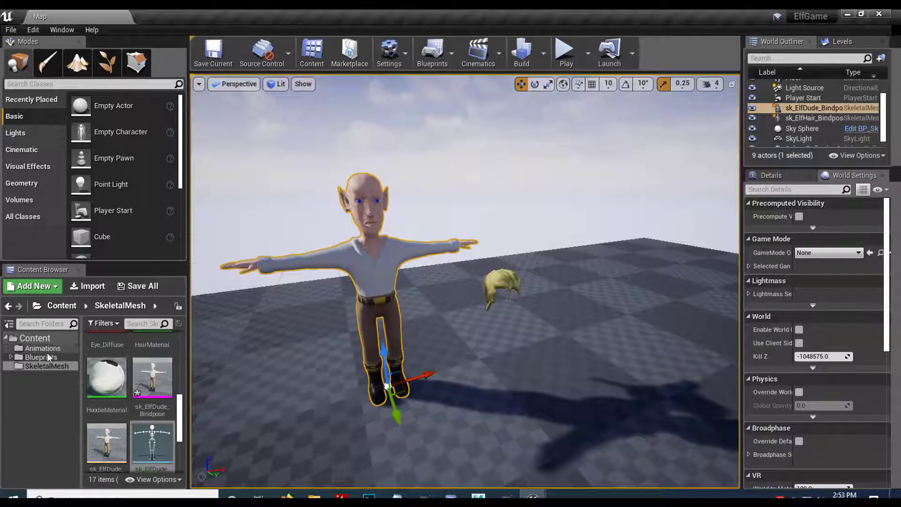
click(47, 352)
click(47, 356)
double_click(106, 353)
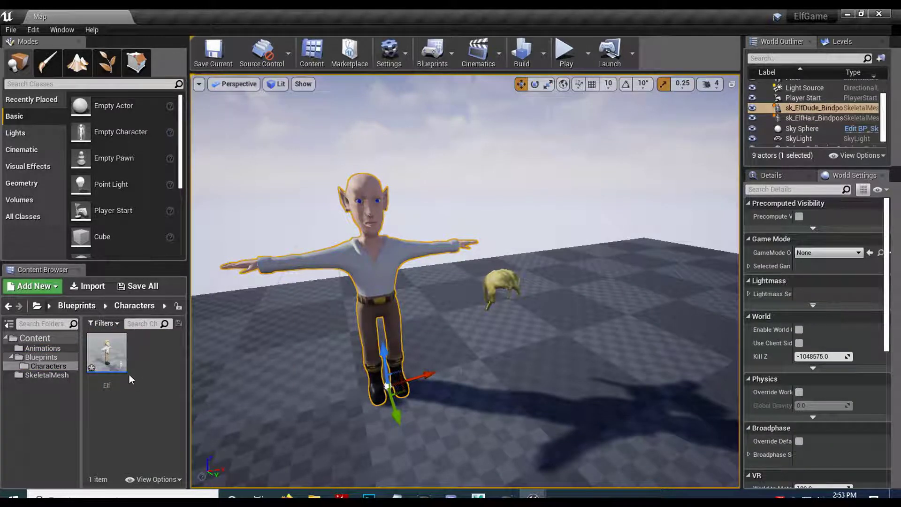
drag(106, 357, 606, 384)
key(f)
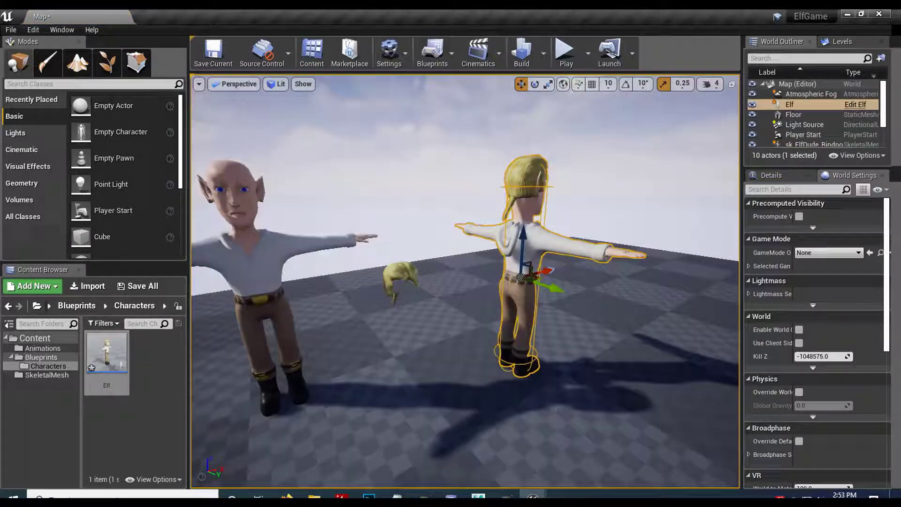
Run the level in Simulate mode to examine how the Elf's hair behaves, and stop the simulation
click(592, 62)
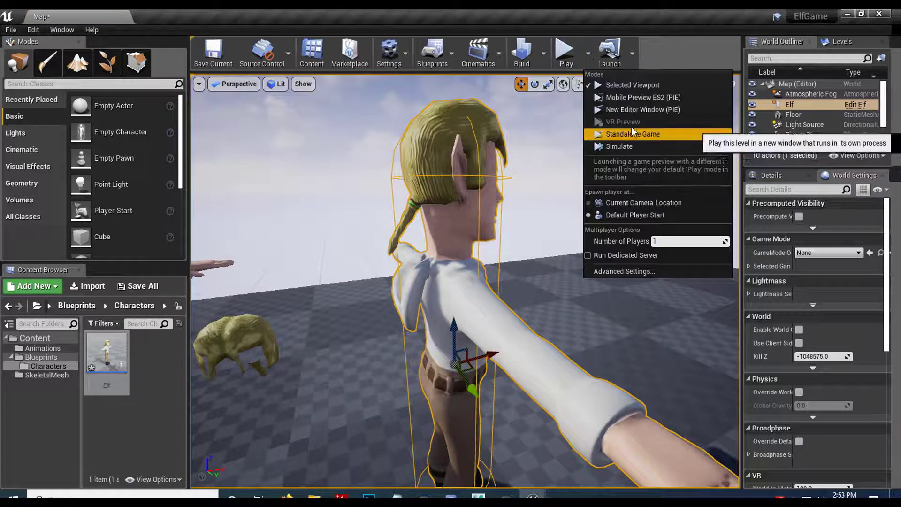
click(616, 146)
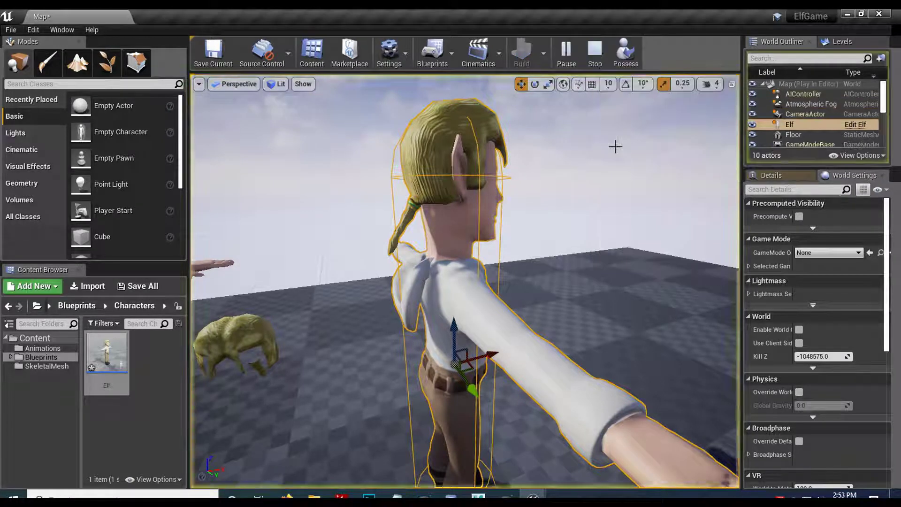
right_drag(564, 226, 582, 247)
key(w)
key(s)
click(594, 55)
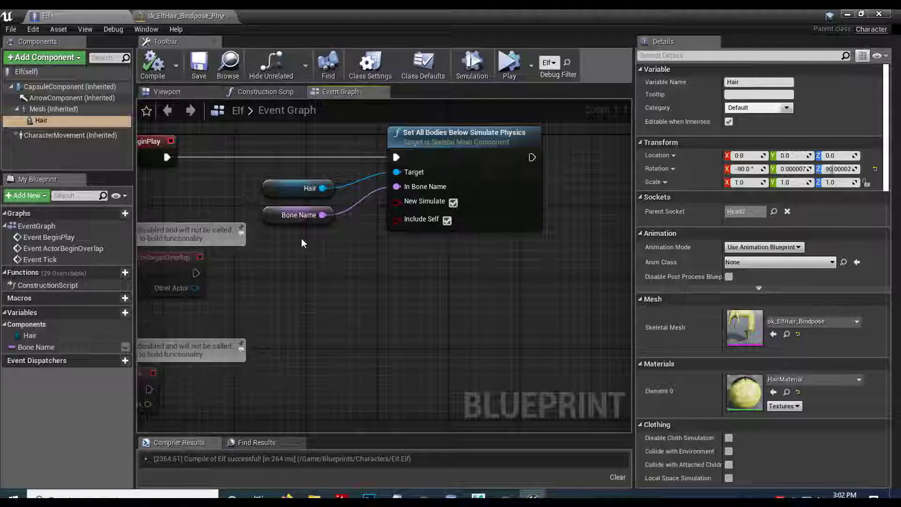
In the Elf Blueprint, disable Include Self on the Set All Bodies Below Simulate Physics node and compile
right_drag(364, 261, 359, 263)
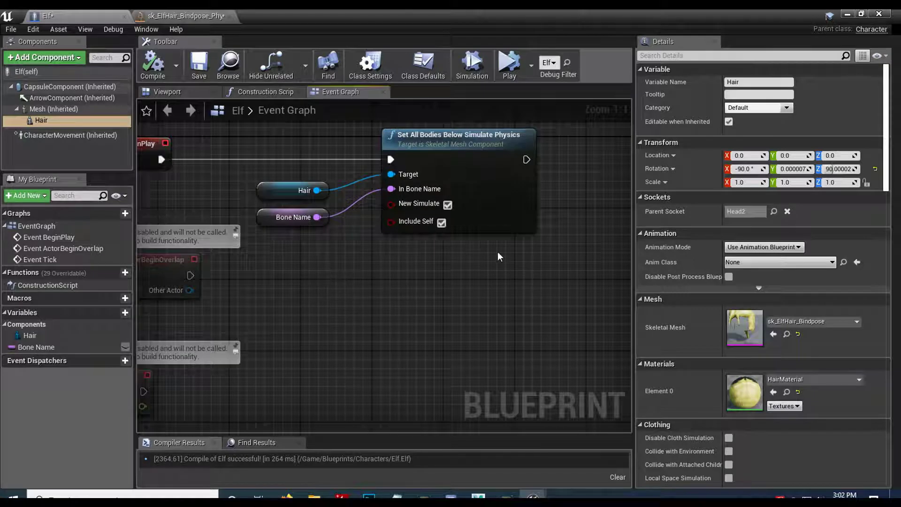
click(278, 223)
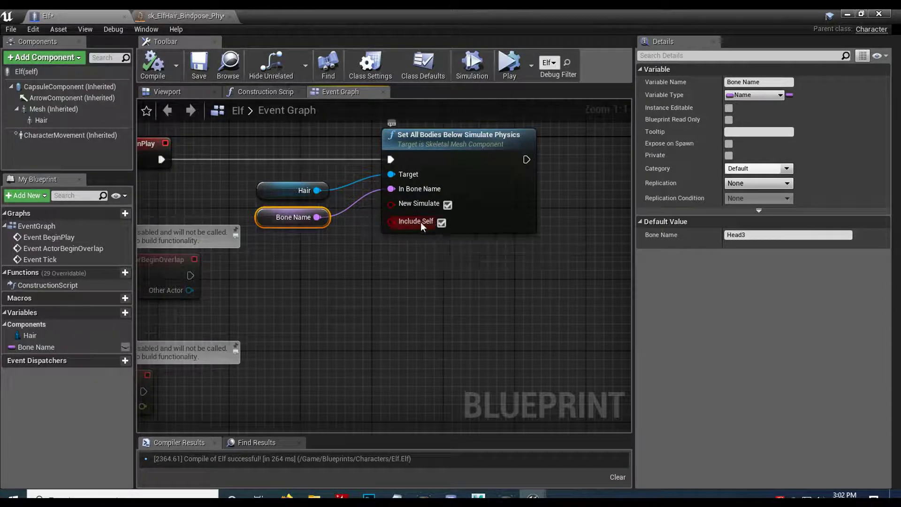
click(408, 148)
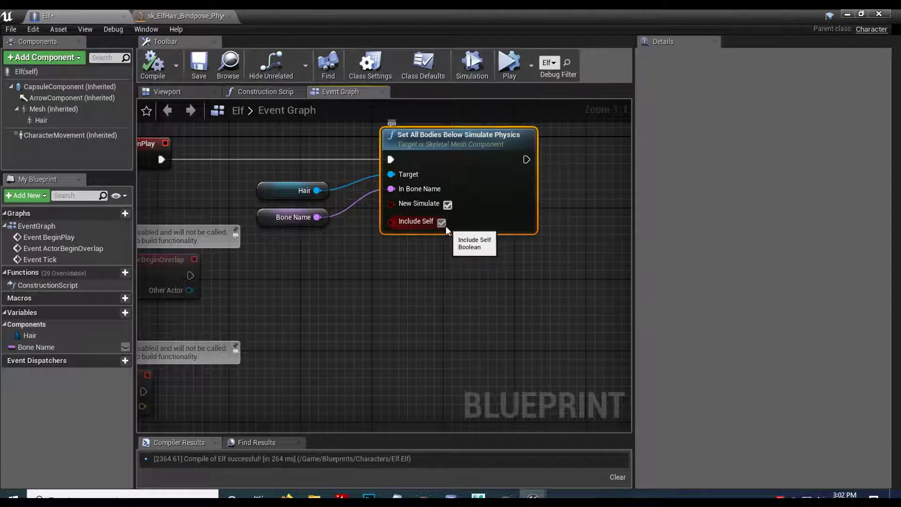
click(442, 223)
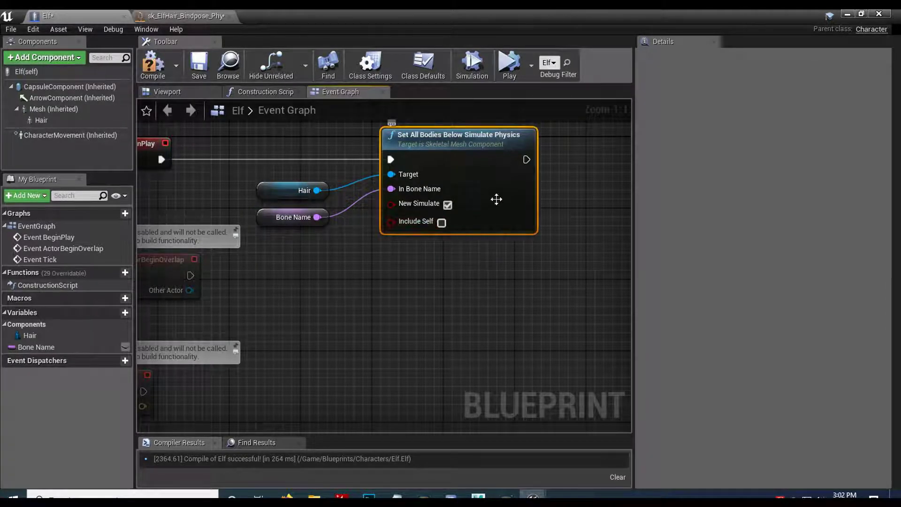
click(281, 219)
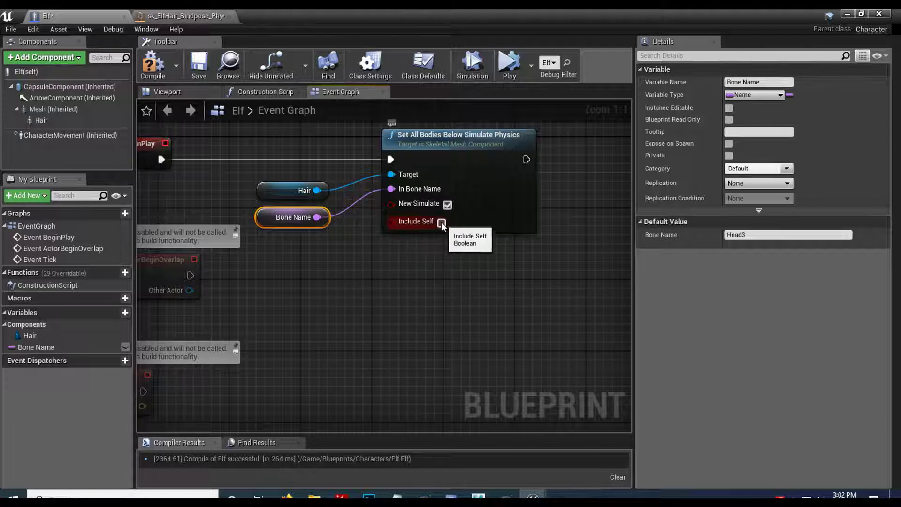
click(165, 75)
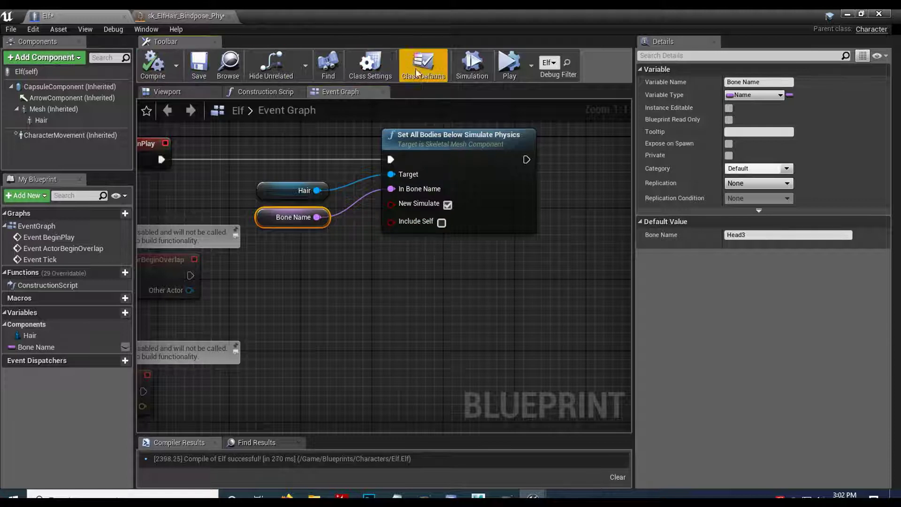
Simulate the level again, examine the ponytail's motion from behind the Elf's head, and stop the simulation
click(848, 14)
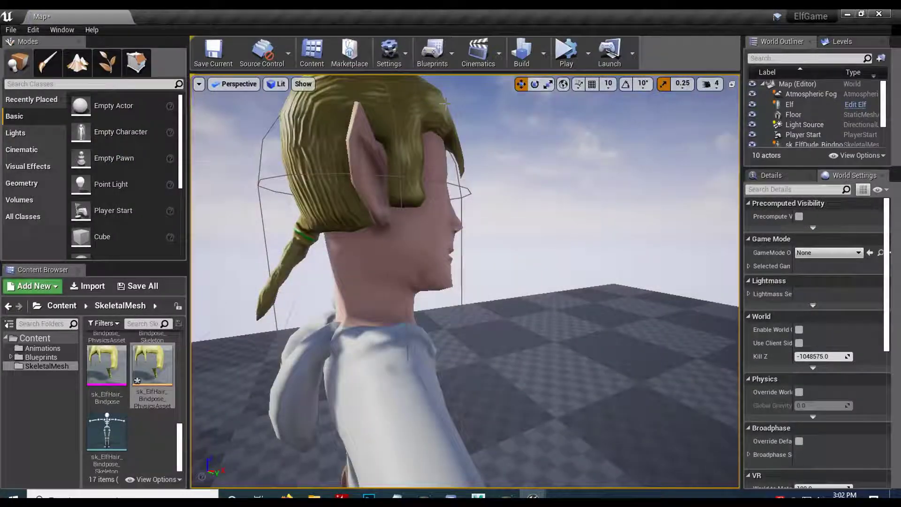
click(566, 52)
right_drag(430, 248, 399, 244)
right_drag(416, 196, 542, 192)
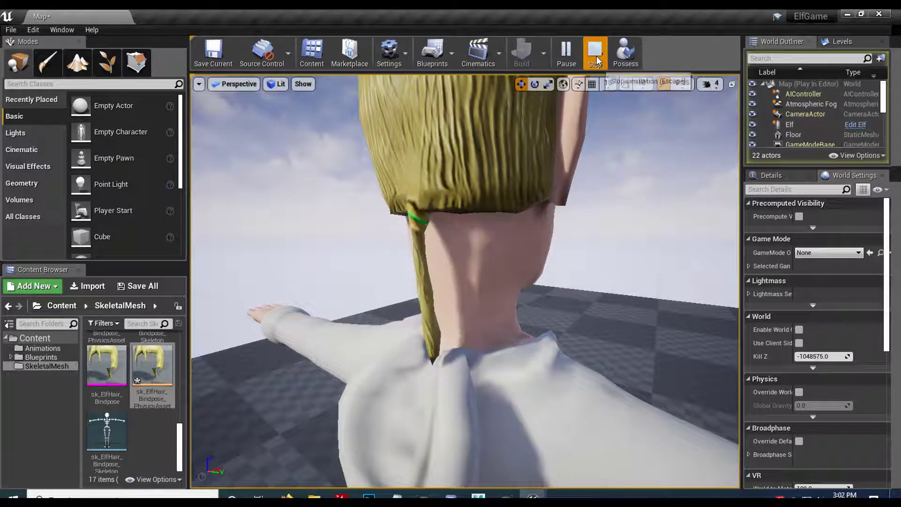
key(Escape)
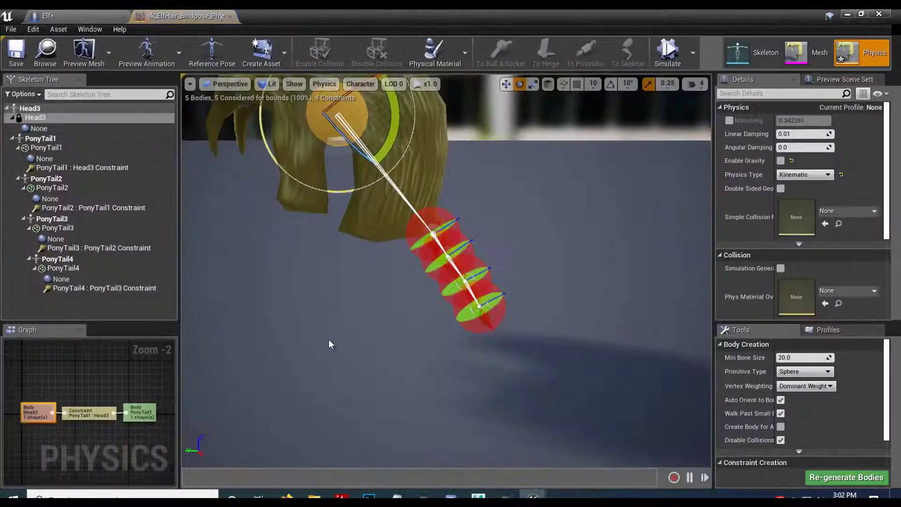
Examine the projection tolerance settings of the PonyTail1 : Head3 constraint in the hair physics asset, widening the details area
drag(538, 334, 546, 286)
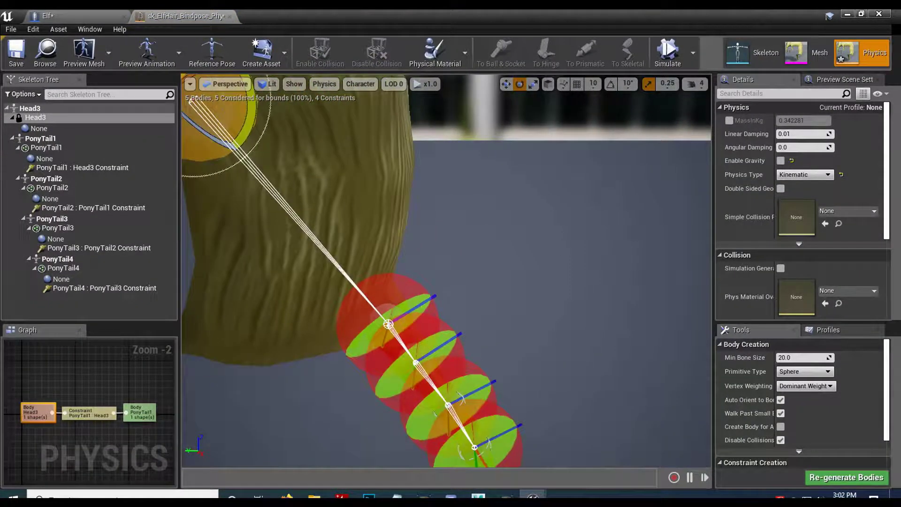
click(409, 287)
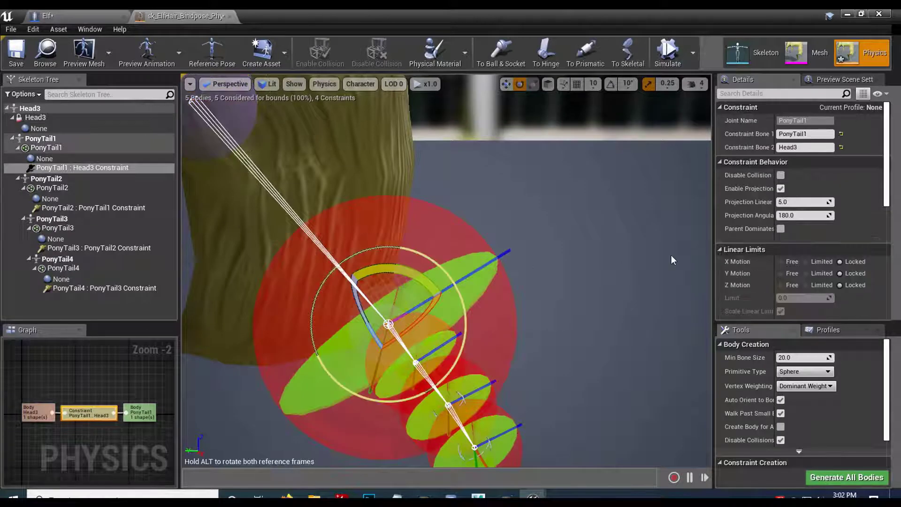
drag(715, 220, 579, 220)
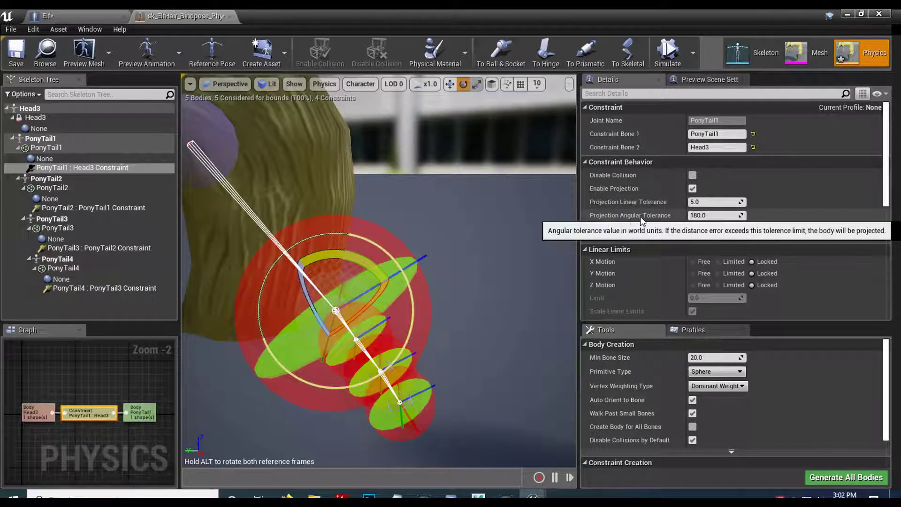
click(712, 215)
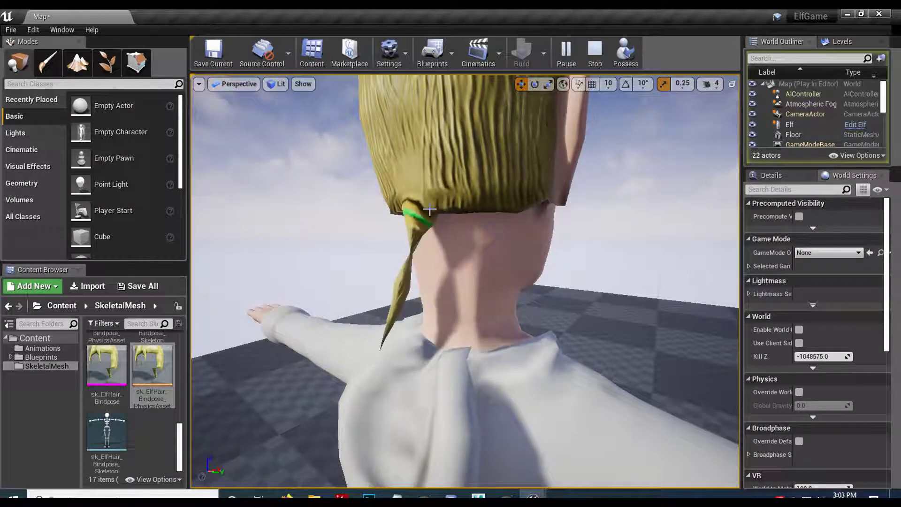
Stop the simulation and set Linear Damping to 10 on the PonyTail1, PonyTail2, PonyTail3 and PonyTail4 bodies in the hair physics asset
key(Escape)
mouse_move(531, 498)
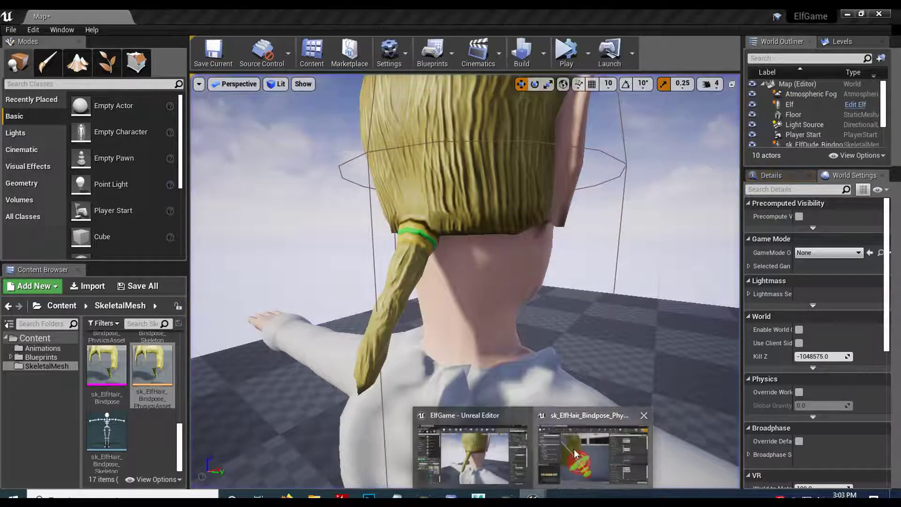
click(575, 453)
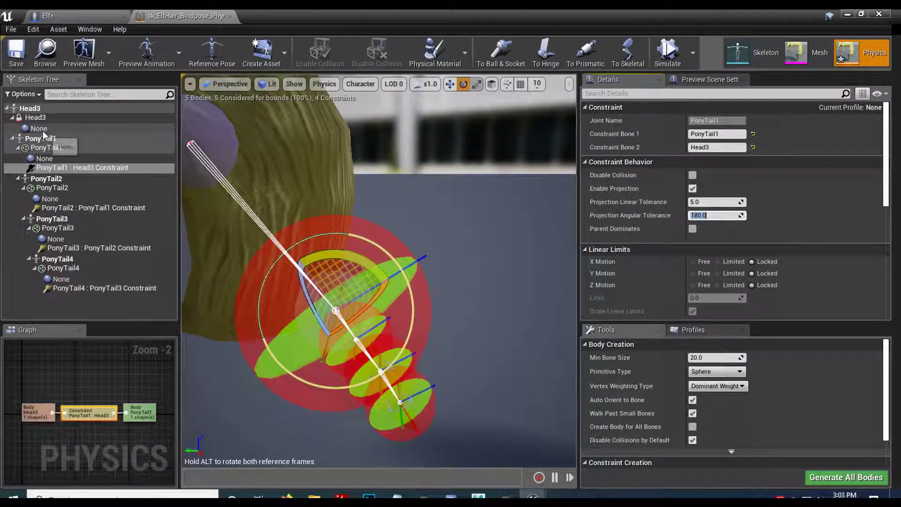
click(45, 158)
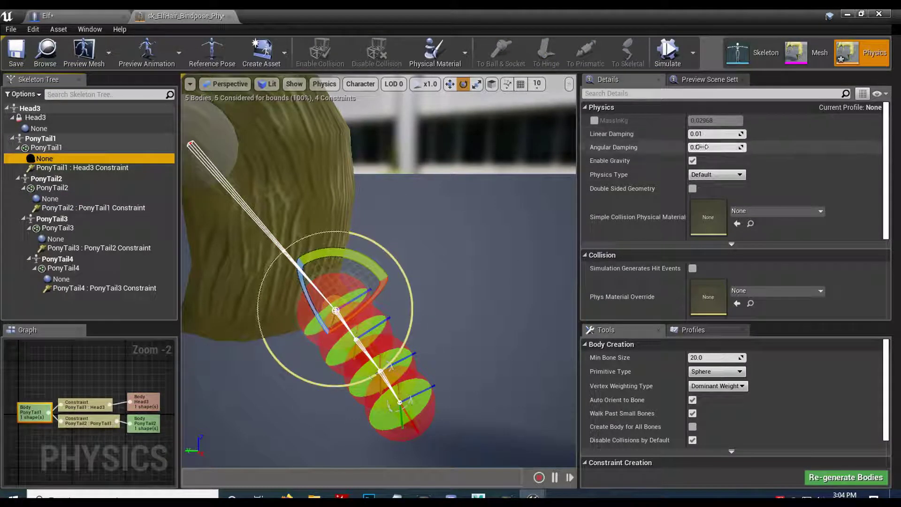
click(708, 134)
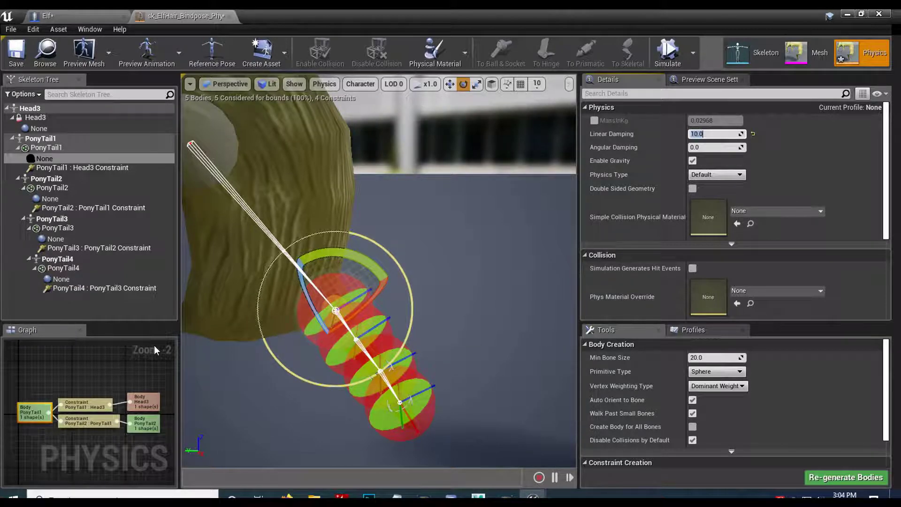
click(64, 199)
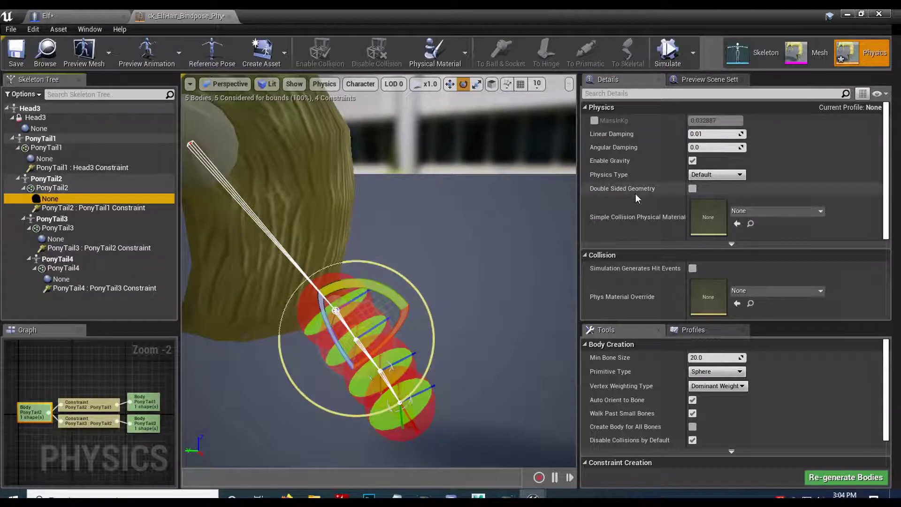
click(718, 134)
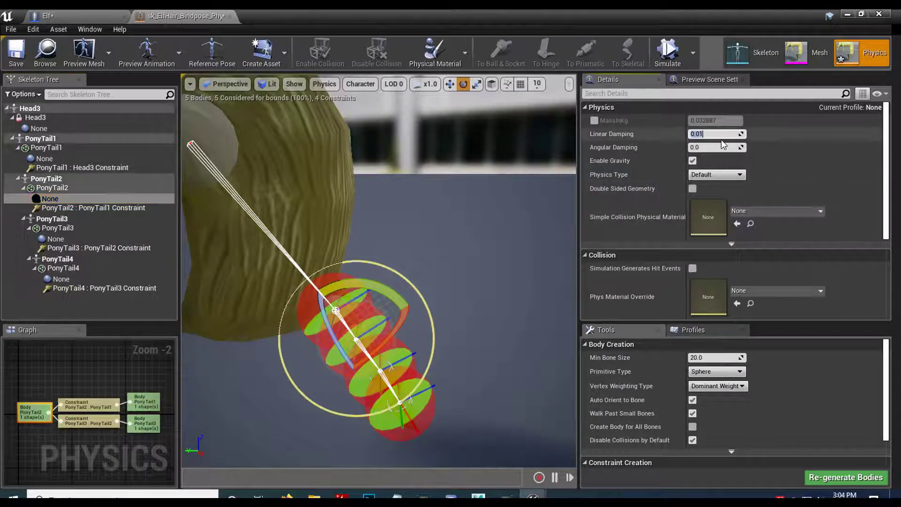
text(10.0)
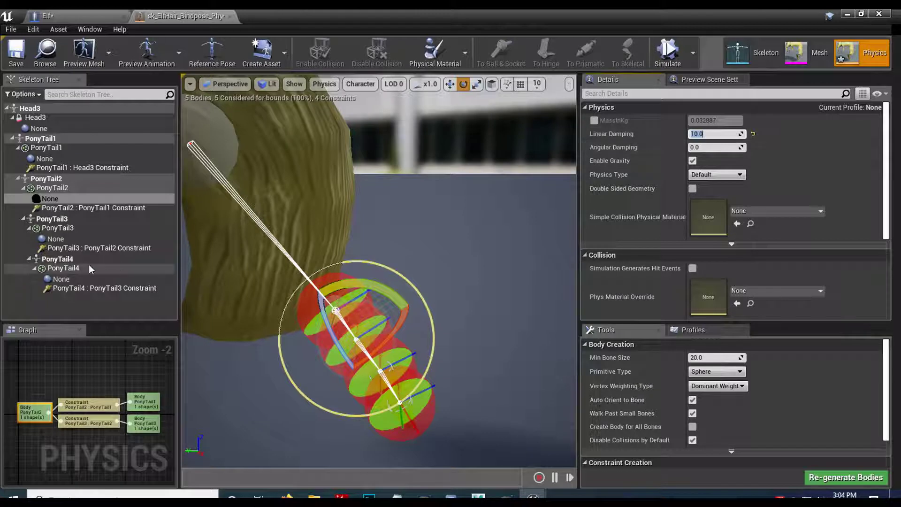
click(53, 238)
click(711, 133)
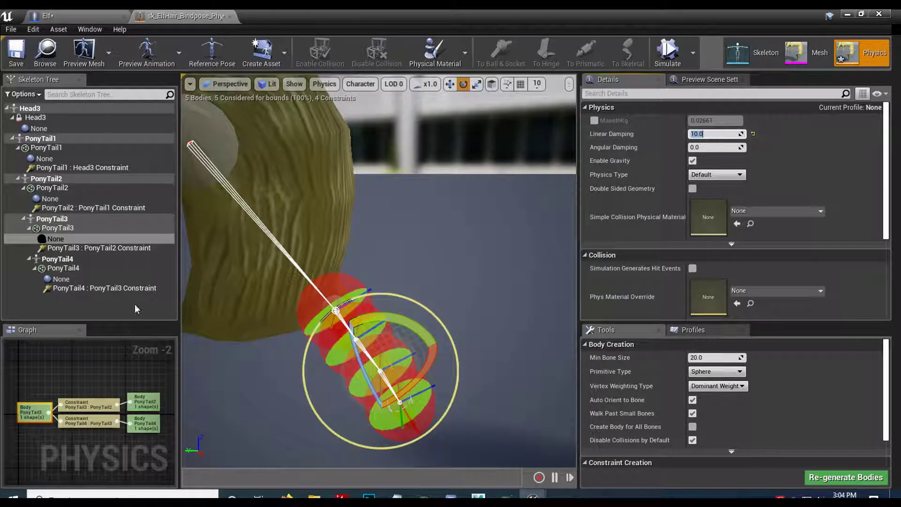
click(55, 280)
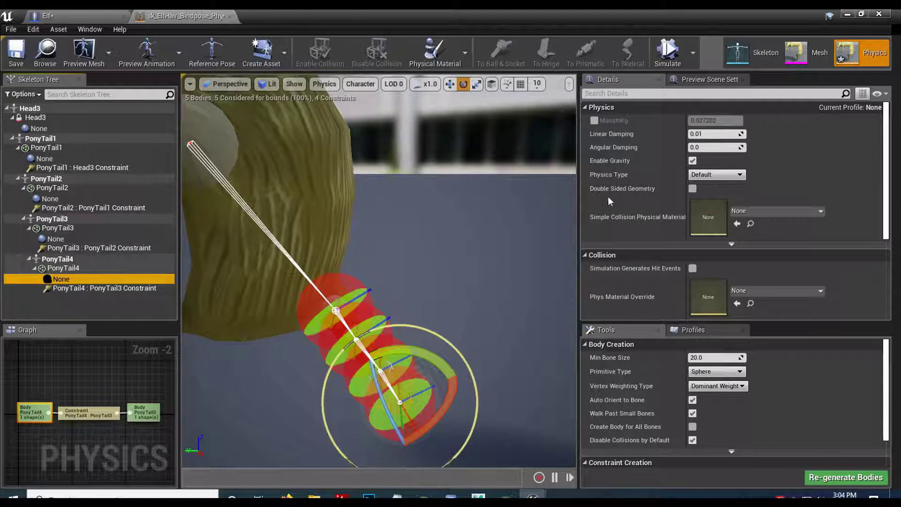
click(709, 134)
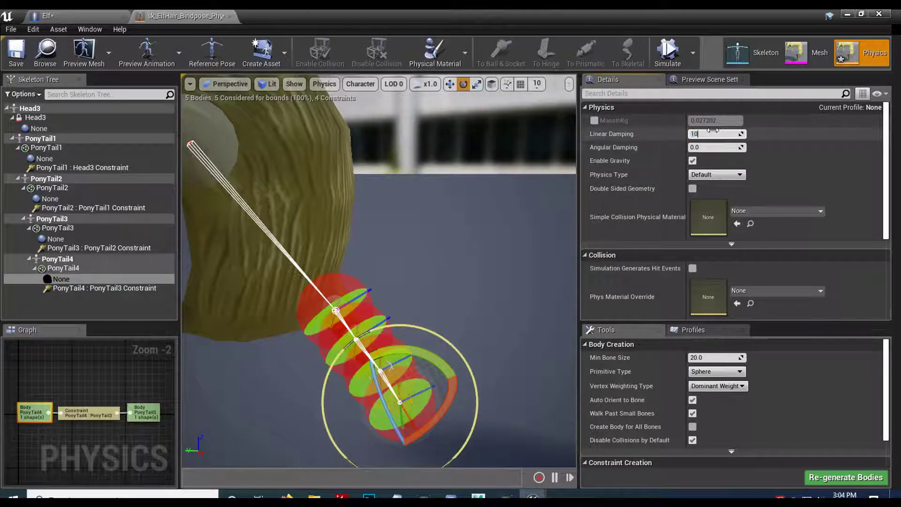
Save the hair physics asset and simulate the level to examine the damped ponytail
click(18, 55)
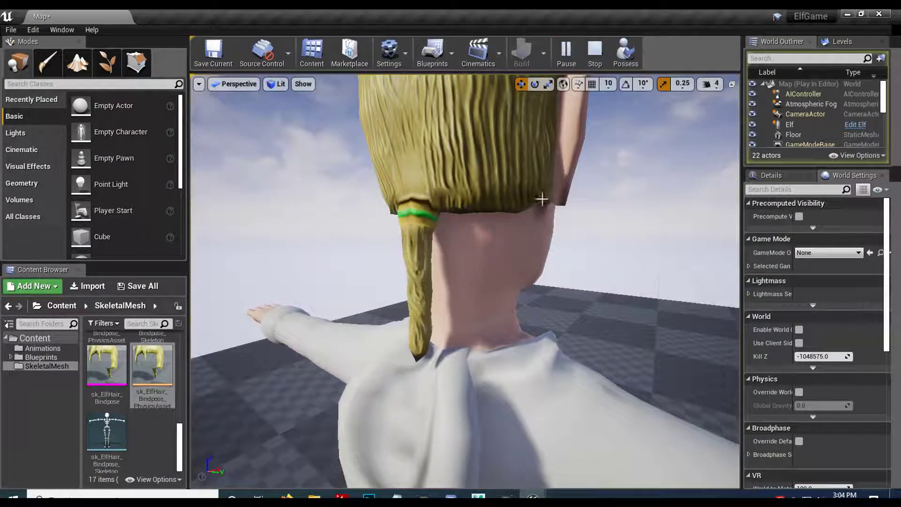
right_drag(519, 263, 465, 257)
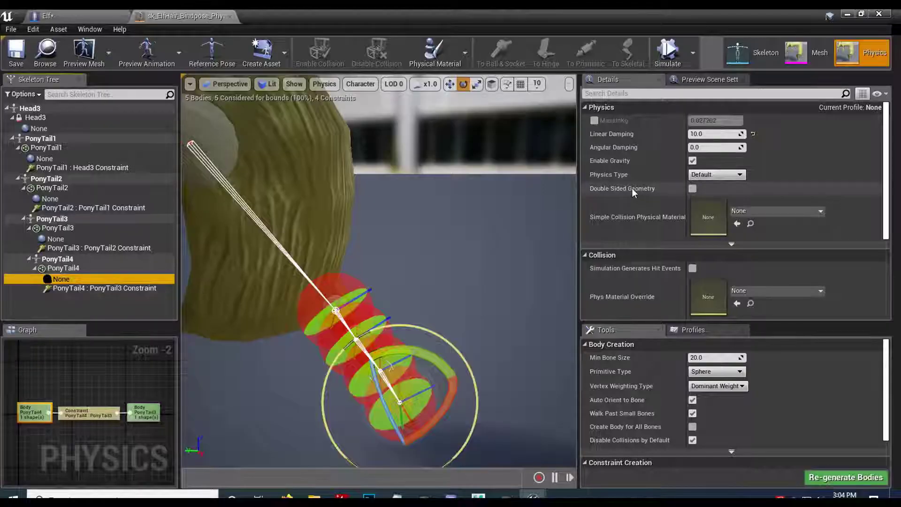
Set Linear Damping to 30 on the PonyTail4, PonyTail3, PonyTail2 and PonyTail1 bodies, and save the hair physics asset
click(710, 134)
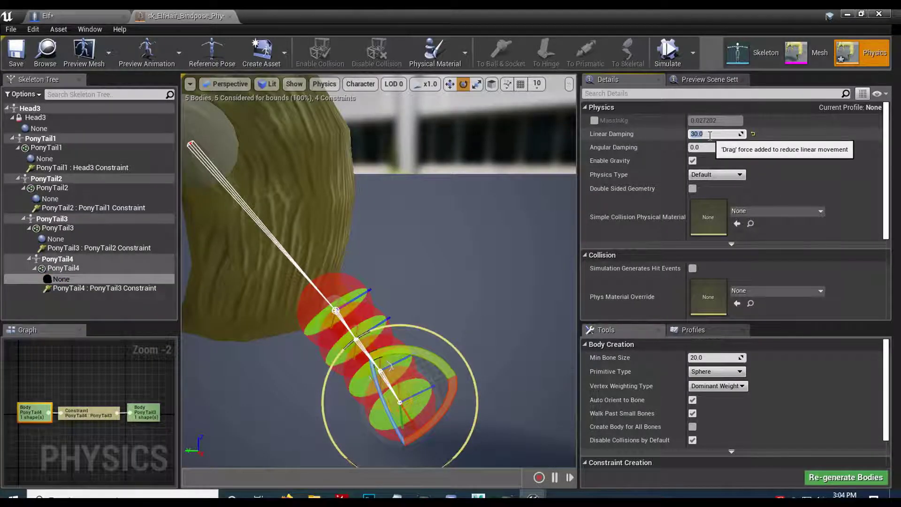
click(66, 237)
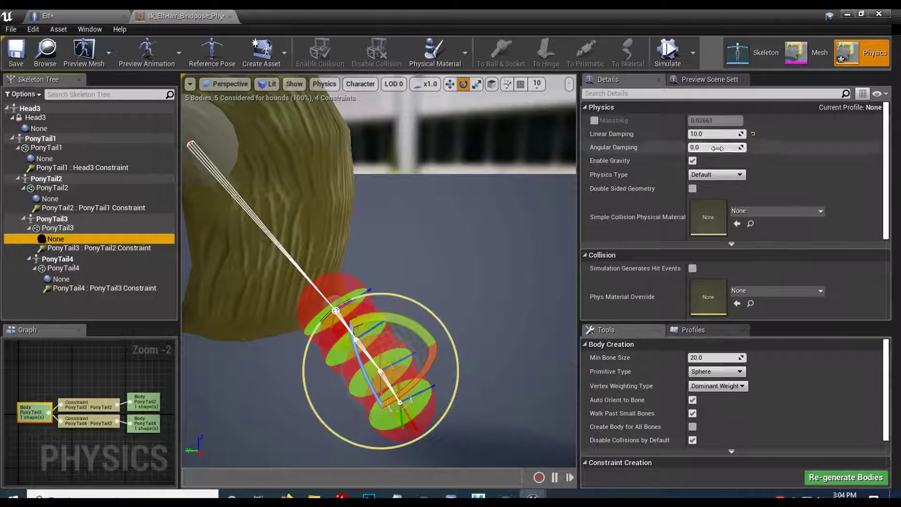
click(712, 134)
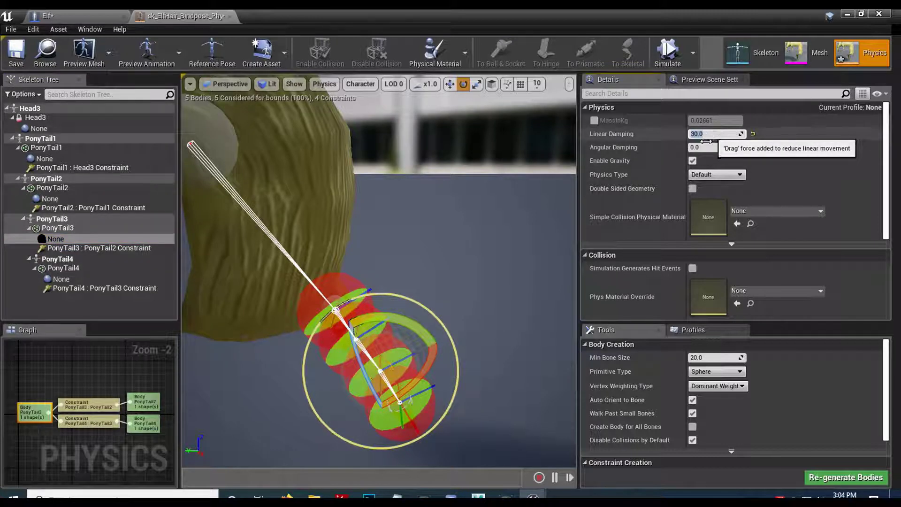
click(66, 207)
click(65, 199)
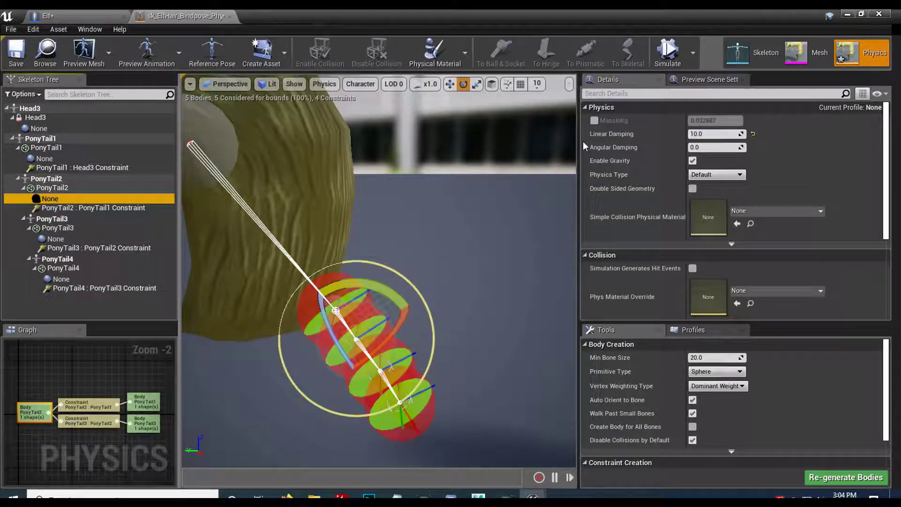
click(709, 133)
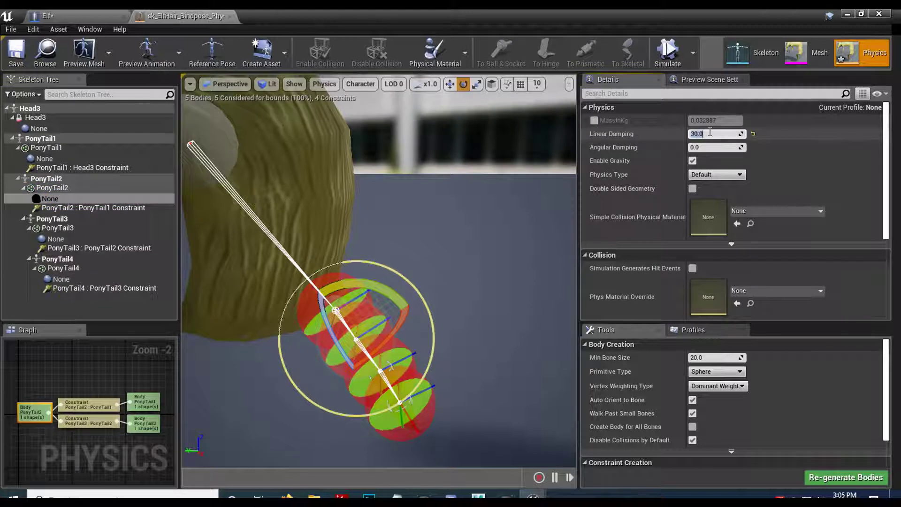
click(58, 156)
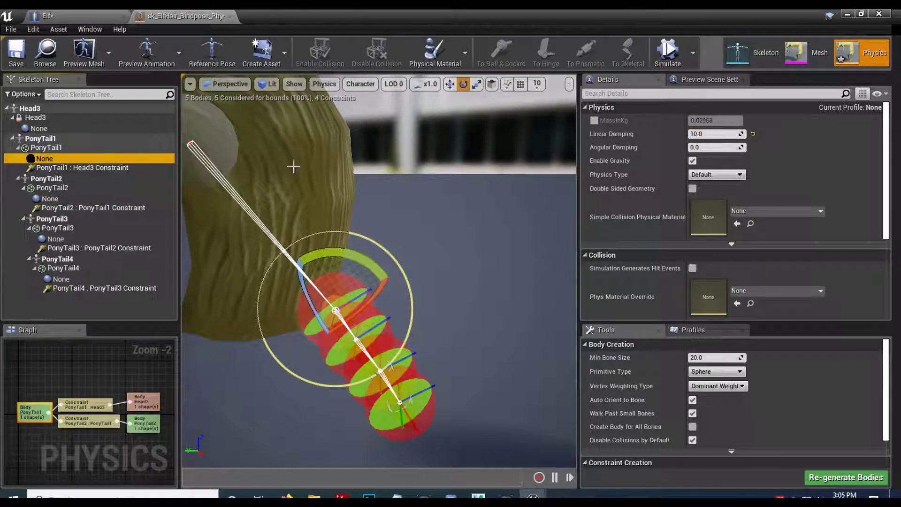
click(715, 134)
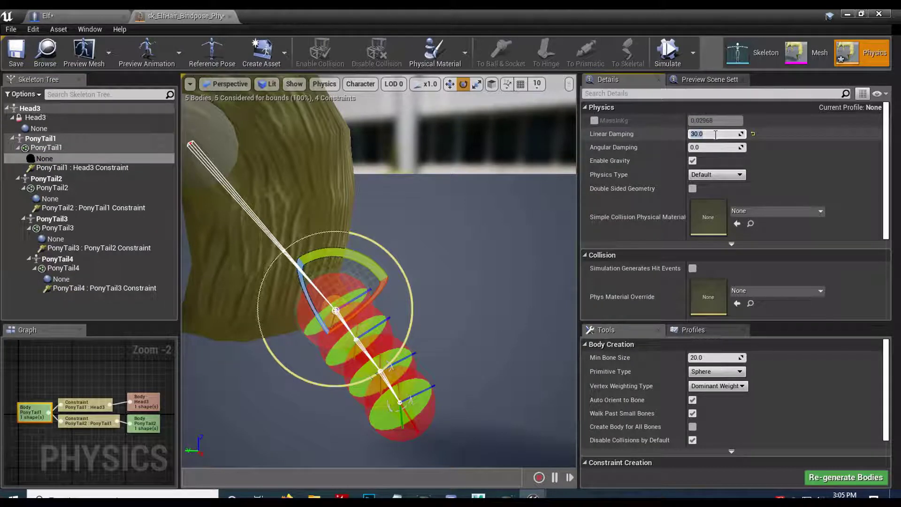
click(26, 63)
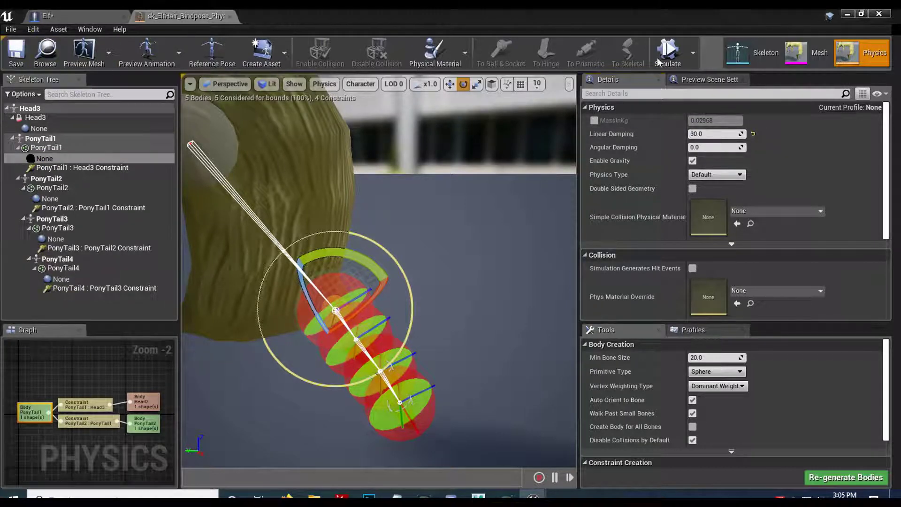
Return to the level, simulate it to examine the ponytail with the stronger linear damping, and stop the simulation
click(847, 14)
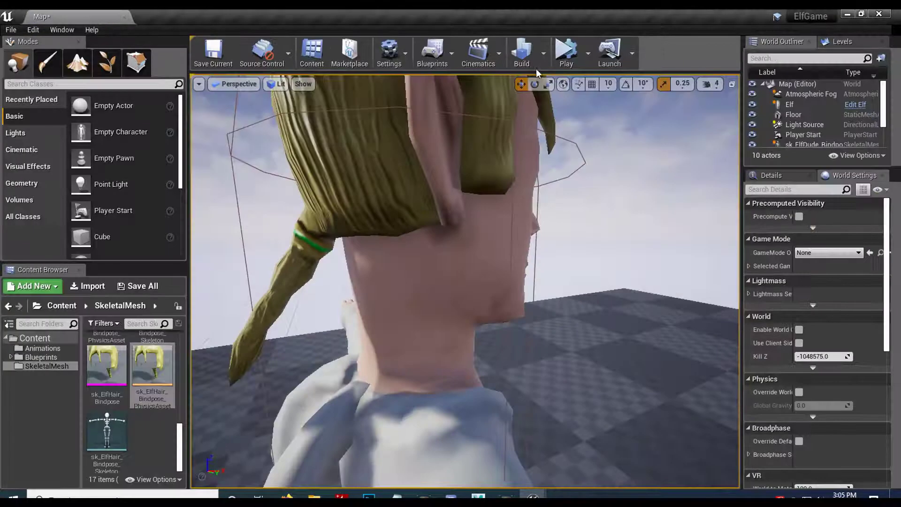
click(567, 52)
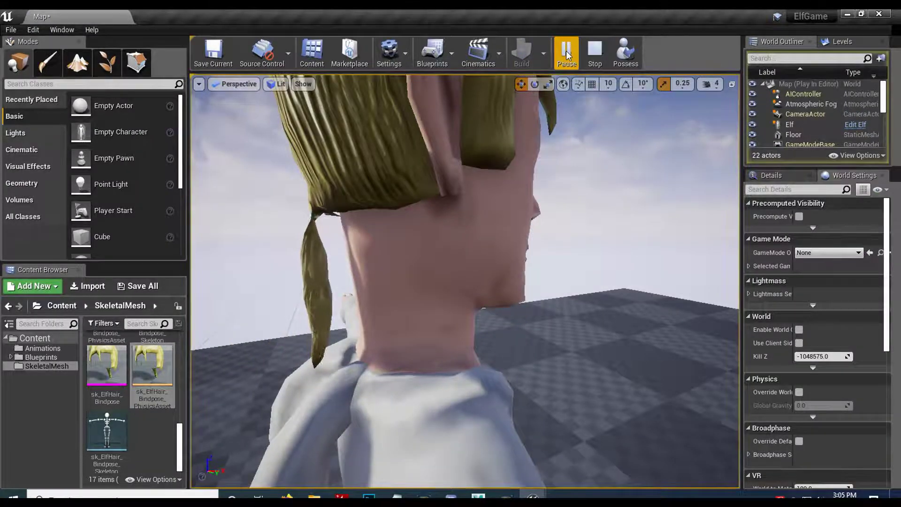
click(594, 52)
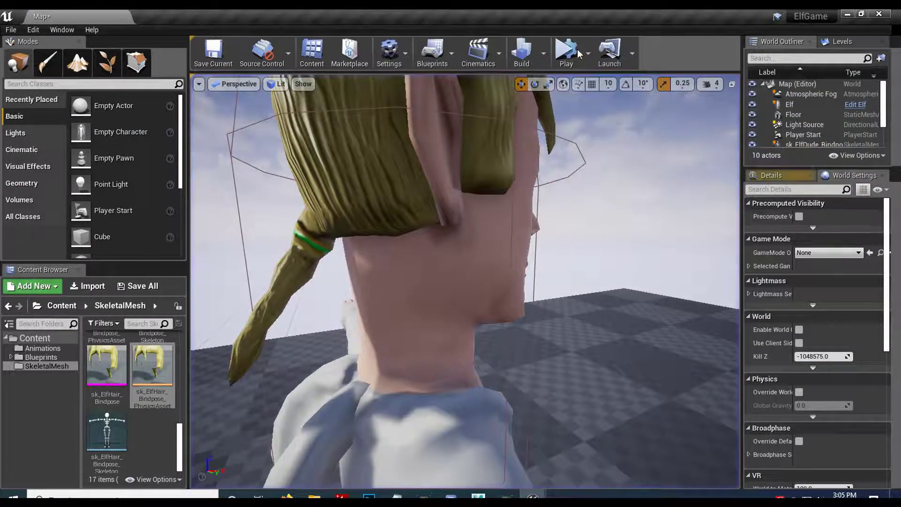
Reopen the hair physics asset, set Projection Angular Tolerance to 30 on all four ponytail constraints, and save the asset
double_click(156, 373)
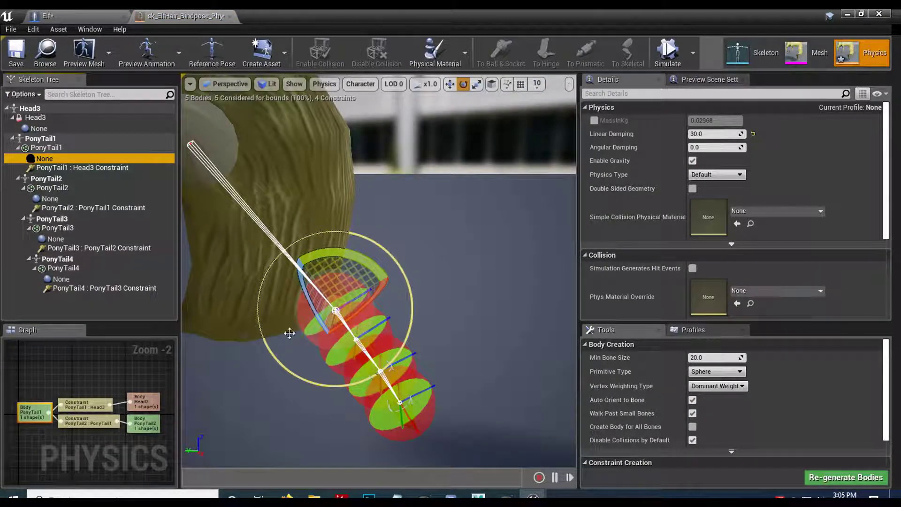
click(61, 168)
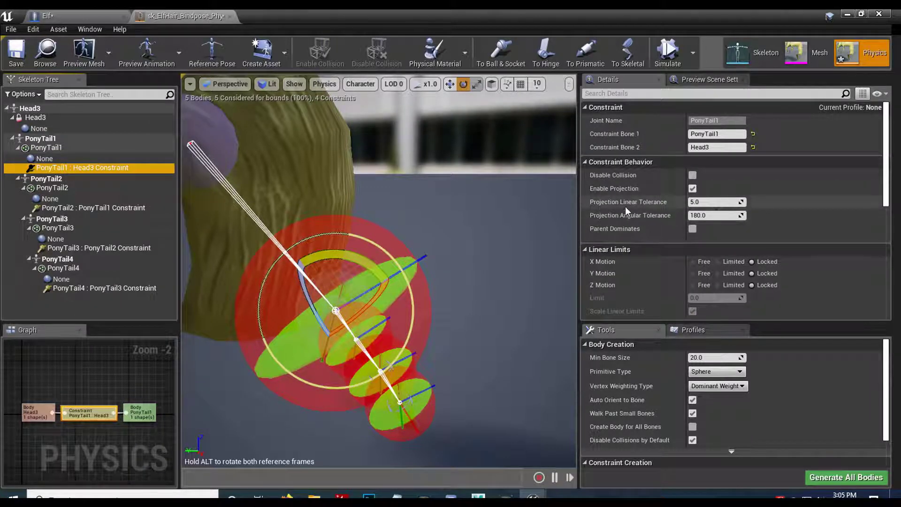
click(718, 215)
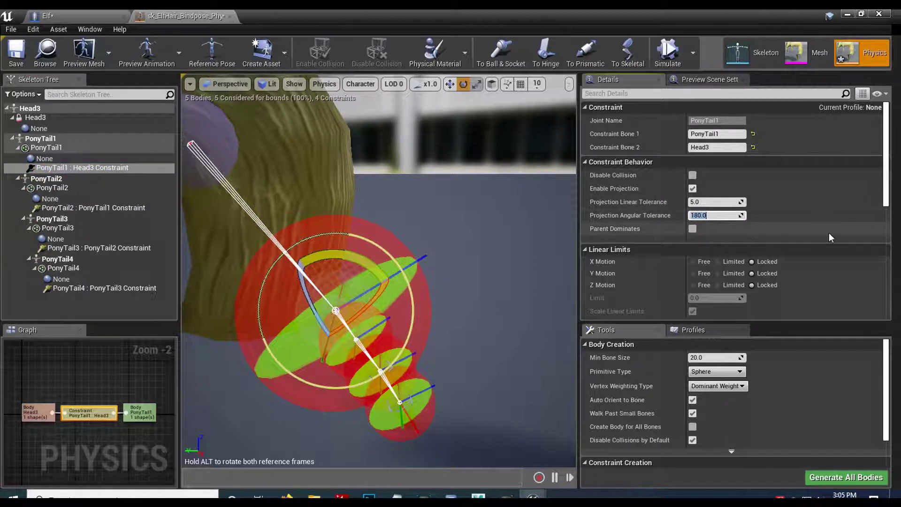
text(30)
key(Return)
click(155, 199)
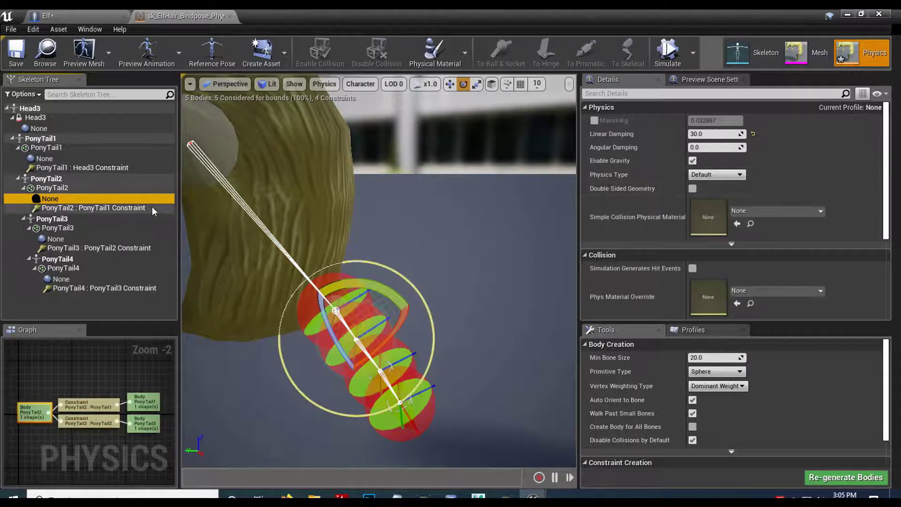
click(155, 207)
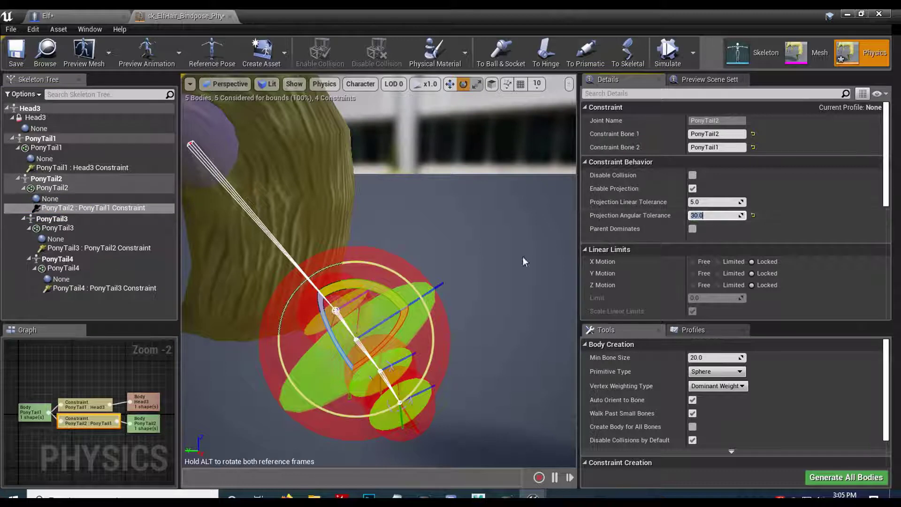
click(97, 247)
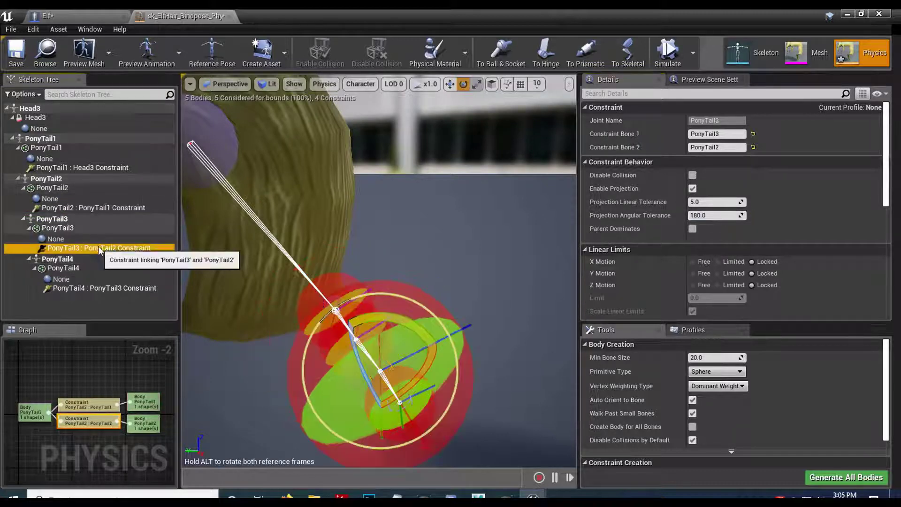
click(718, 215)
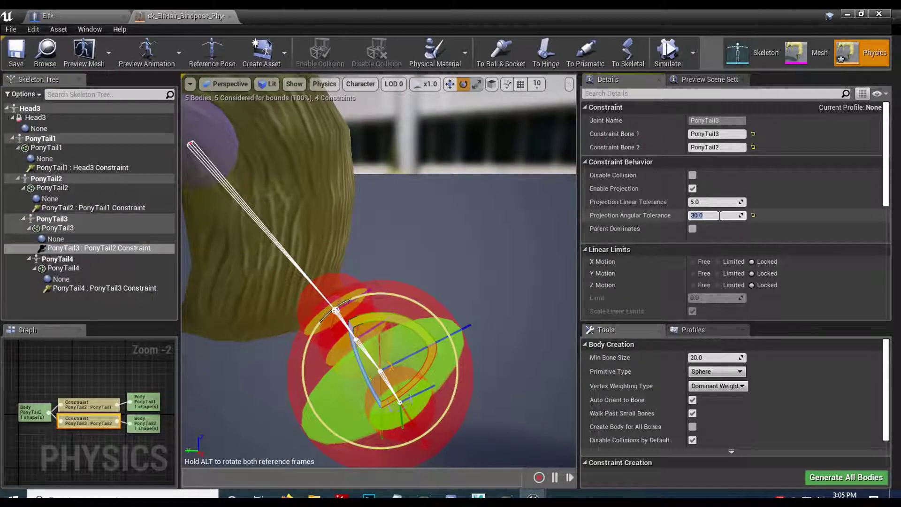
click(117, 287)
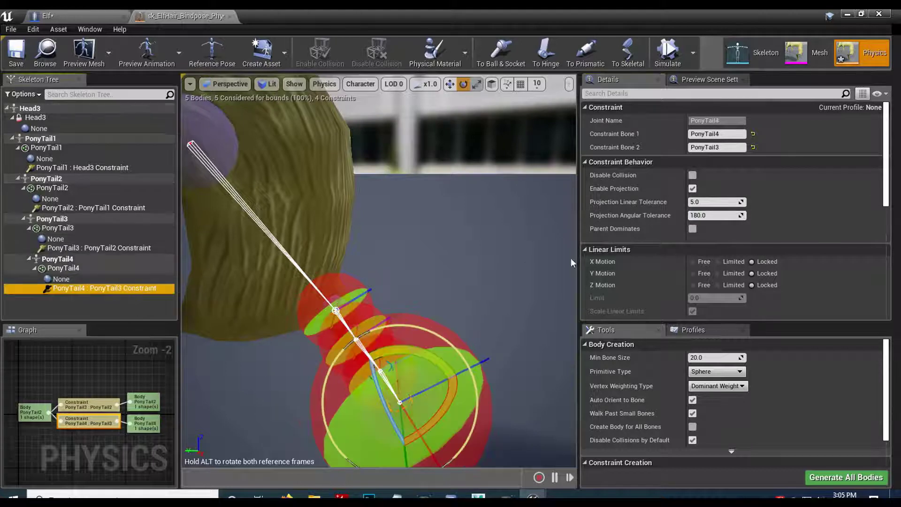
click(729, 218)
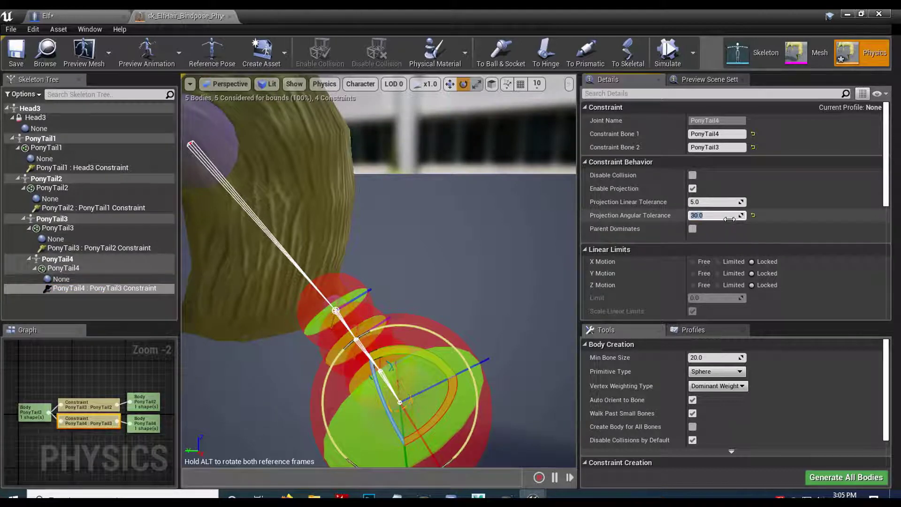
click(16, 56)
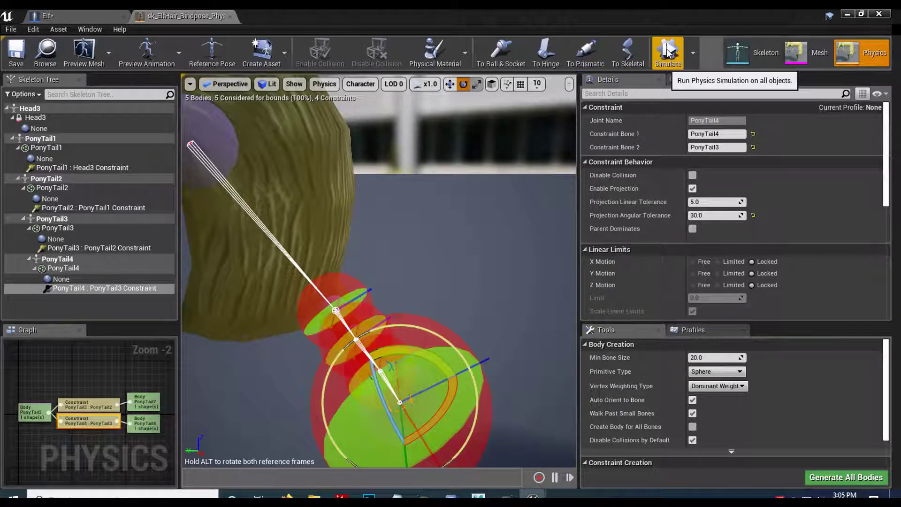
Run the physics simulation inside the hair physics asset to examine how the ponytail hangs, and stop it
click(657, 68)
mouse_move(435, 242)
middle_down()
mouse_move(406, 319)
mouse_move(375, 323)
mouse_move(436, 239)
middle_up()
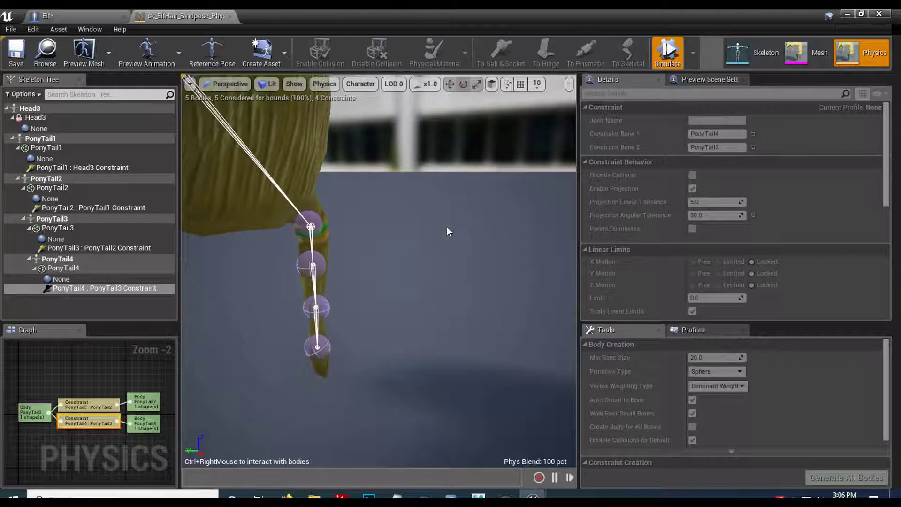
click(667, 51)
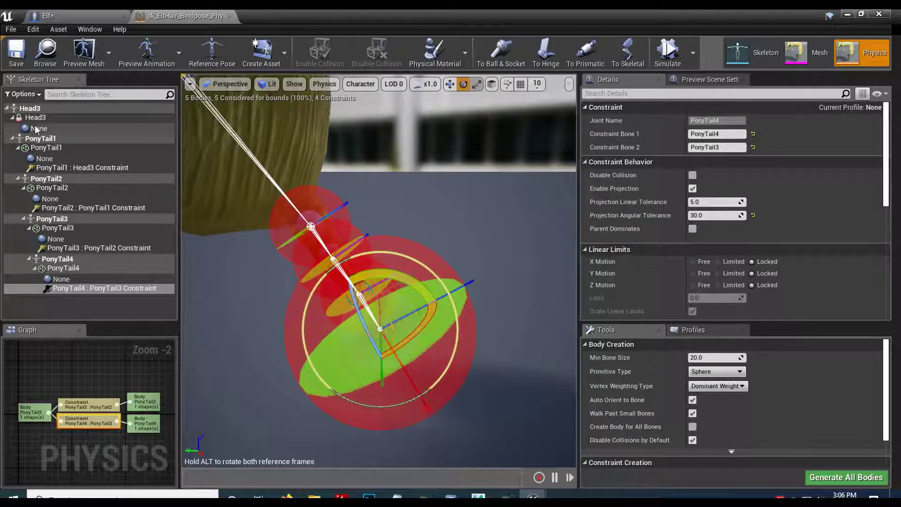
Go back to the level, simulate it to examine the ponytail with the reduced angular tolerance, and stop the simulation
click(848, 13)
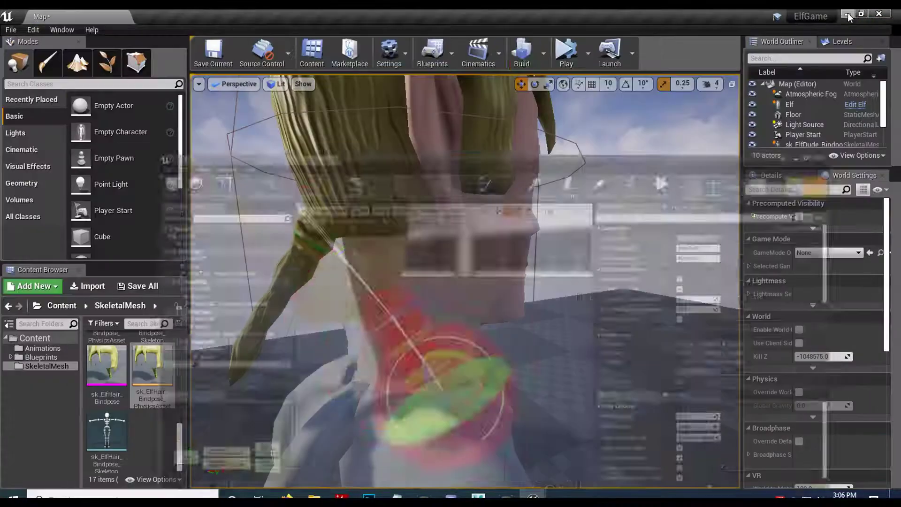
click(566, 54)
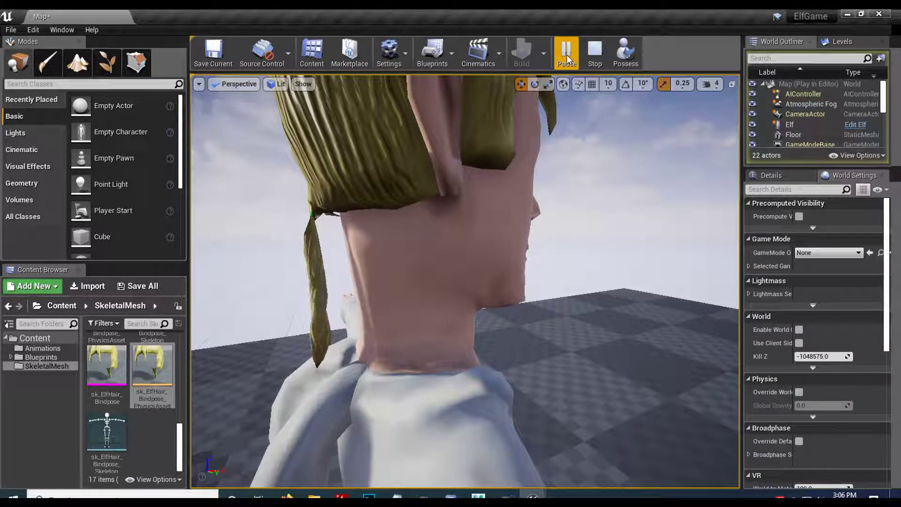
click(603, 50)
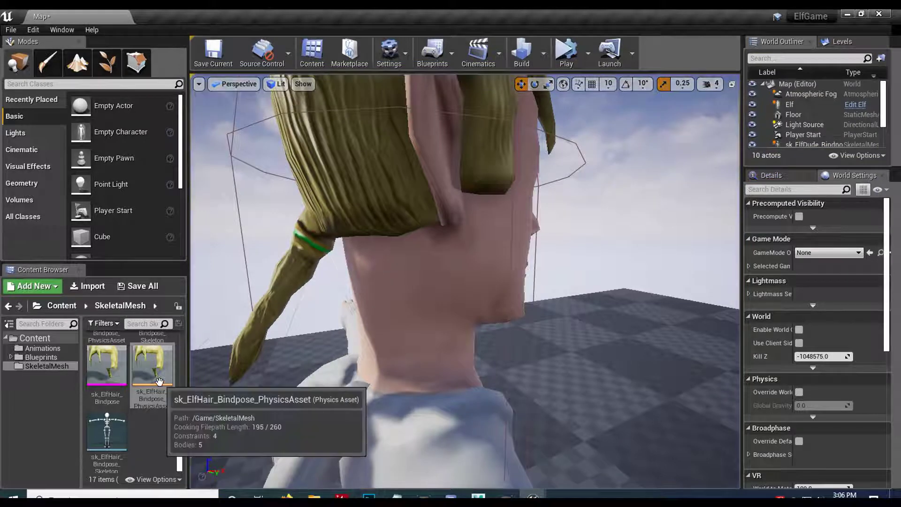
Reopen the hair physics asset, select the PonyTail1 to PonyTail4 bodies together, and scale them up in the Front view
double_click(142, 367)
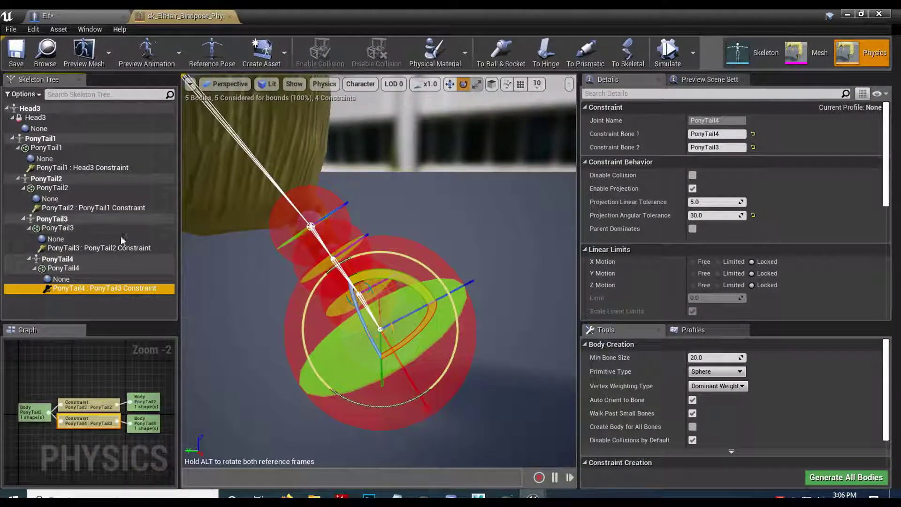
click(104, 278)
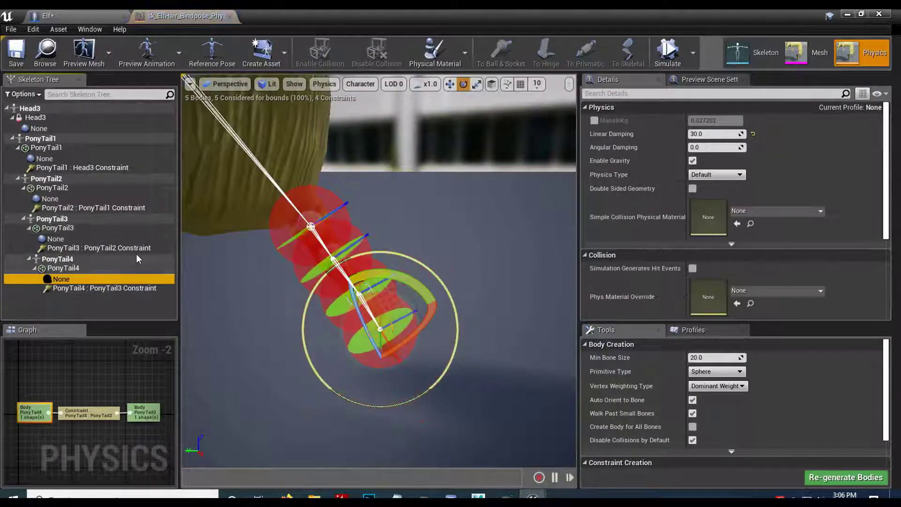
ctrl+click(106, 239)
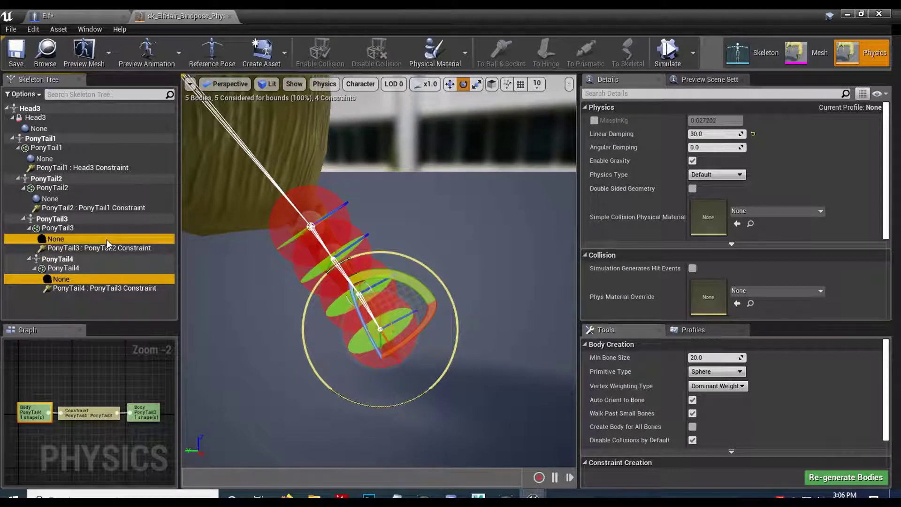
ctrl+click(66, 199)
ctrl+click(47, 159)
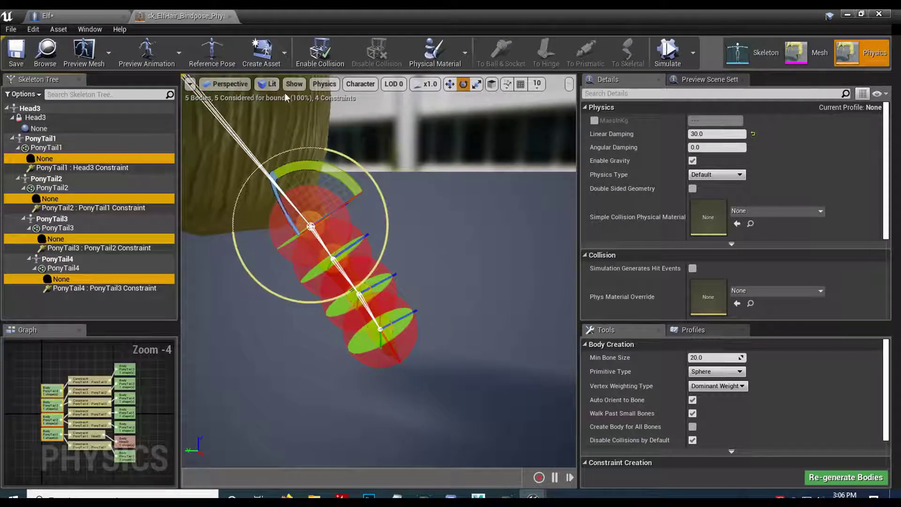
click(294, 84)
click(218, 85)
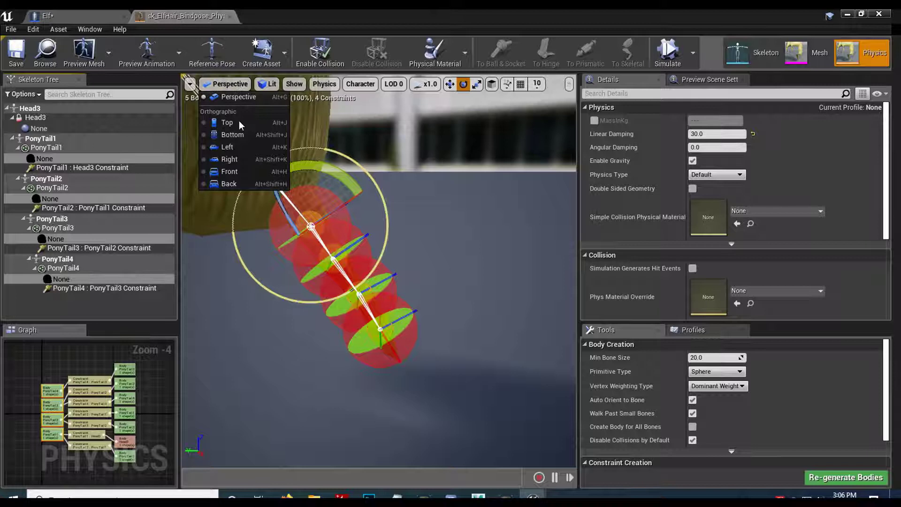
click(236, 169)
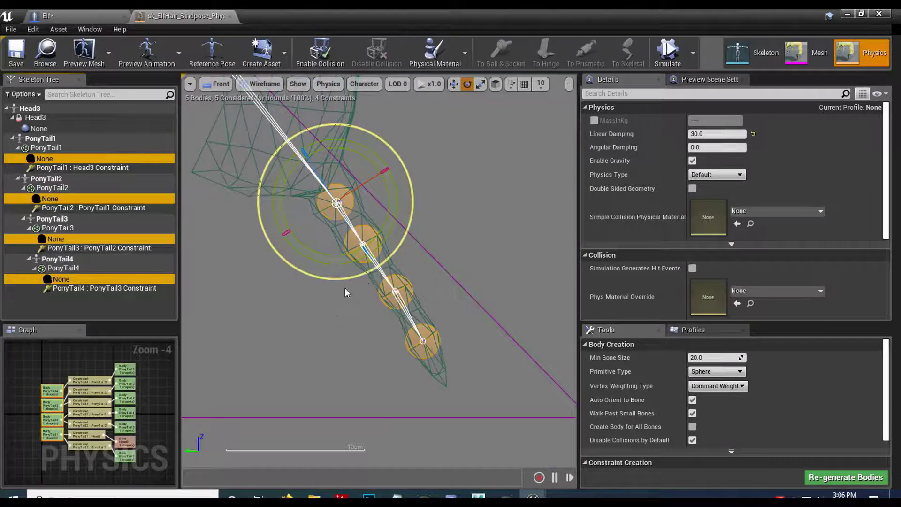
key(r)
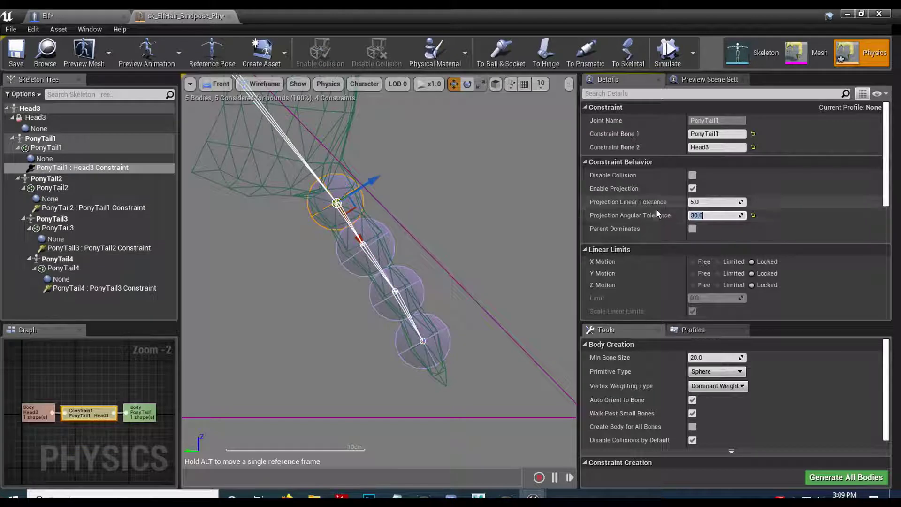
Set Twist Motion to Limited on the PonyTail1 : Head3 constraint, and run and stop the physics simulation to test it
scroll(655, 209, down, 3)
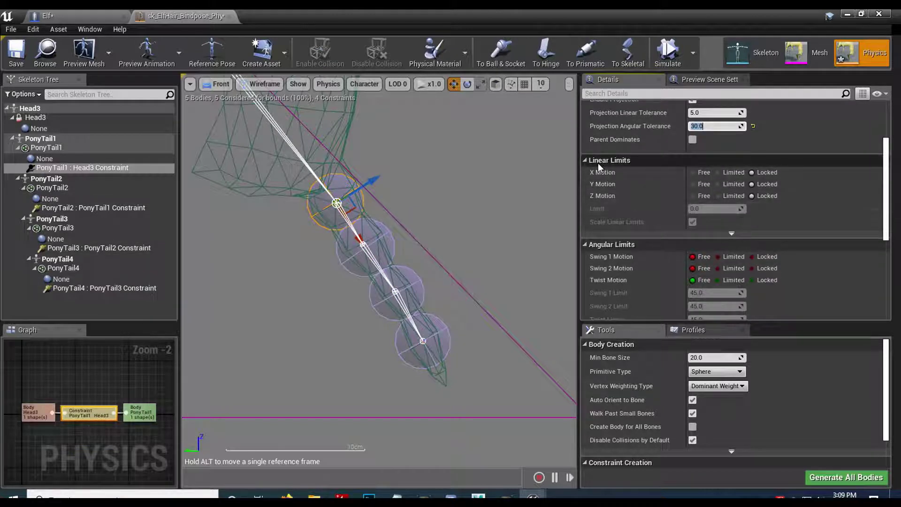
scroll(647, 232, down, 2)
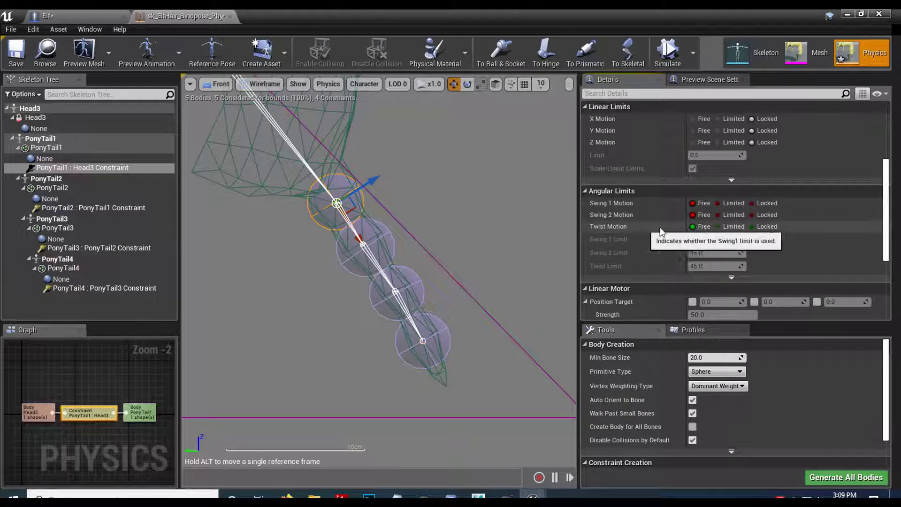
click(718, 226)
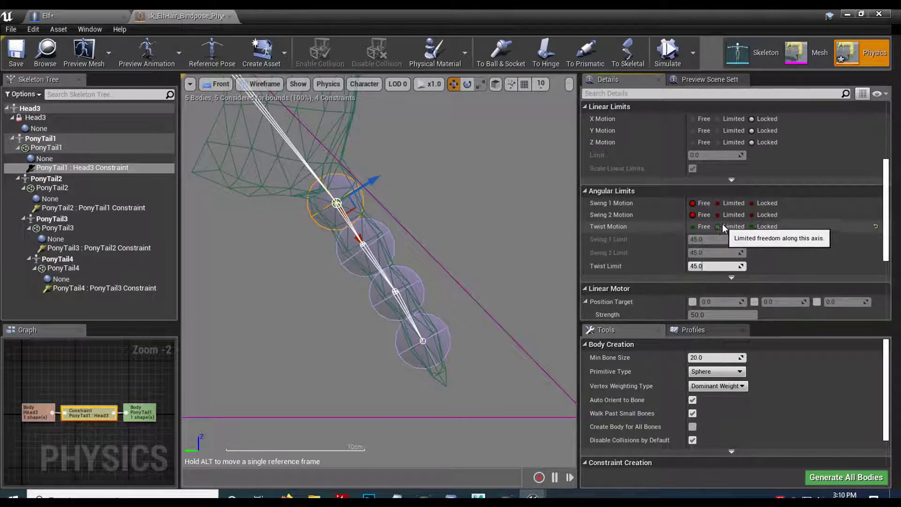
click(671, 61)
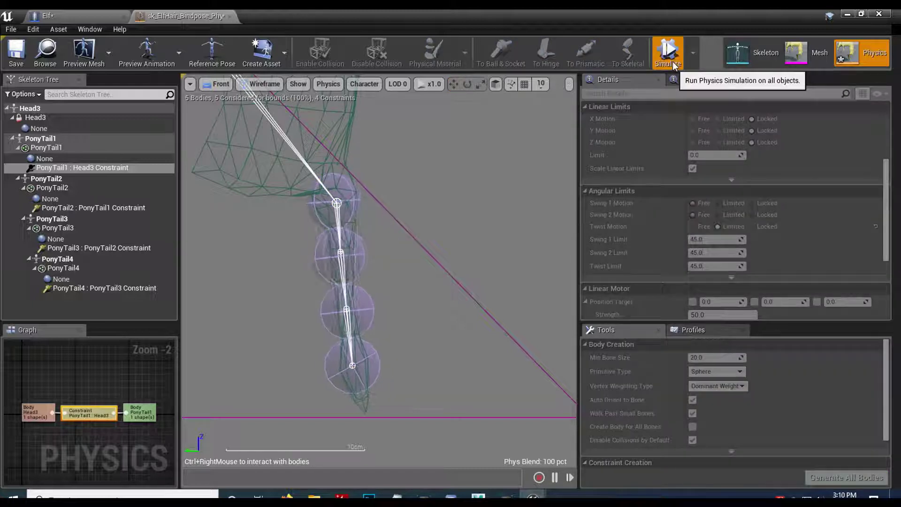
click(671, 61)
Limit both swing motions of the PonyTail1 : Head3 constraint with a Twist Limit of 5, and test it in the physics simulation
click(710, 266)
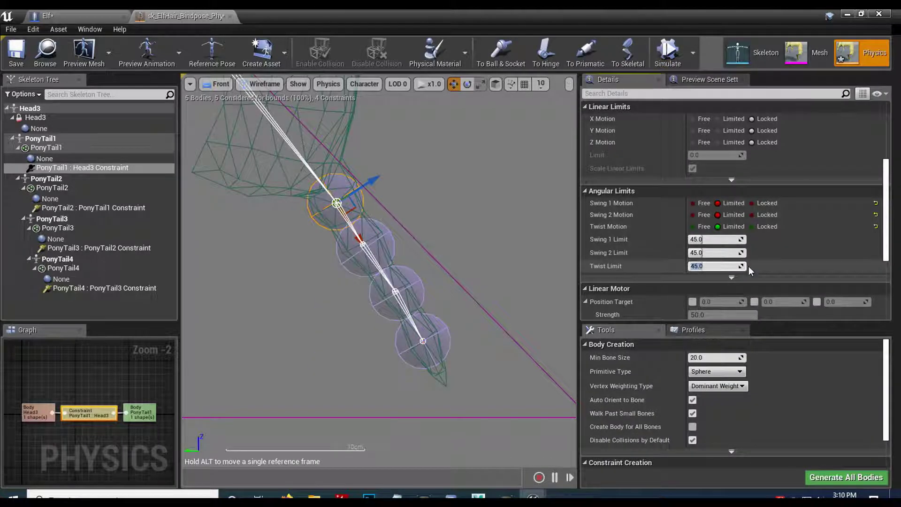
click(665, 57)
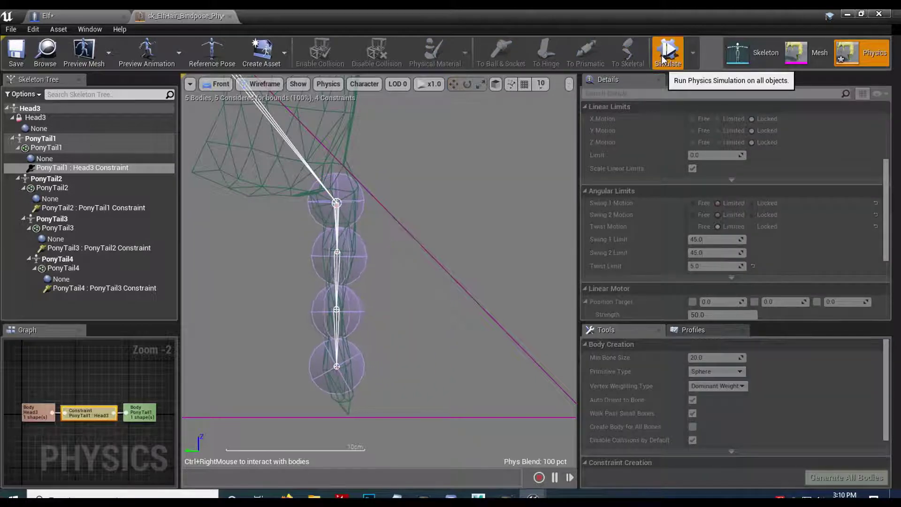
click(665, 57)
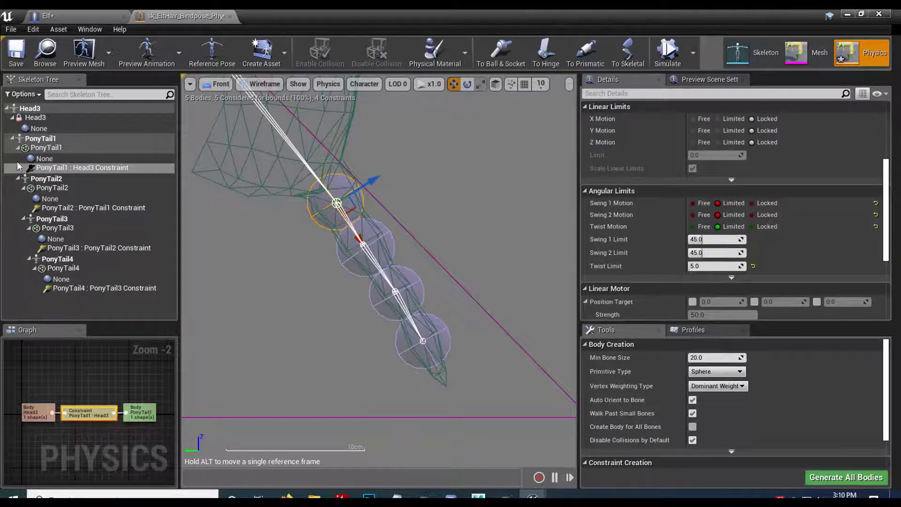
Set both swings and the twist to Limited on the PonyTail2 : PonyTail1 constraint with a Twist Limit of 5, and test the simulation
click(92, 207)
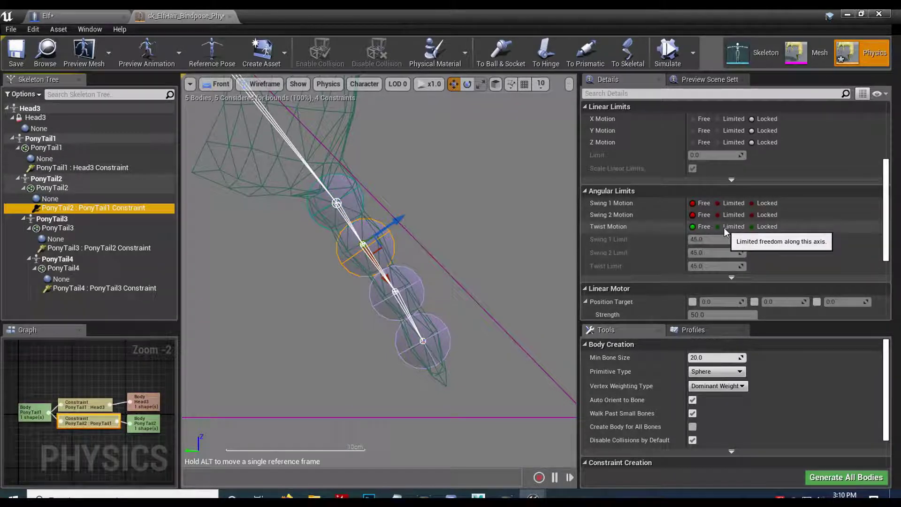
click(56, 169)
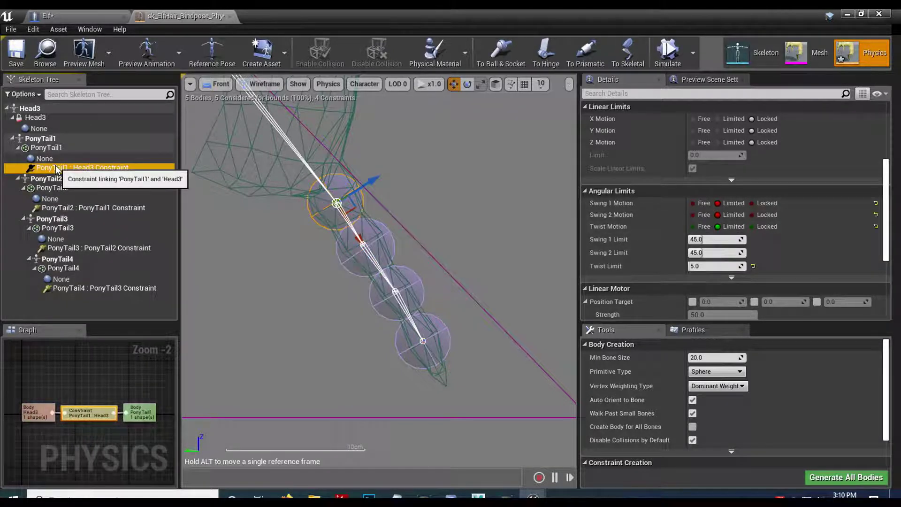
click(89, 207)
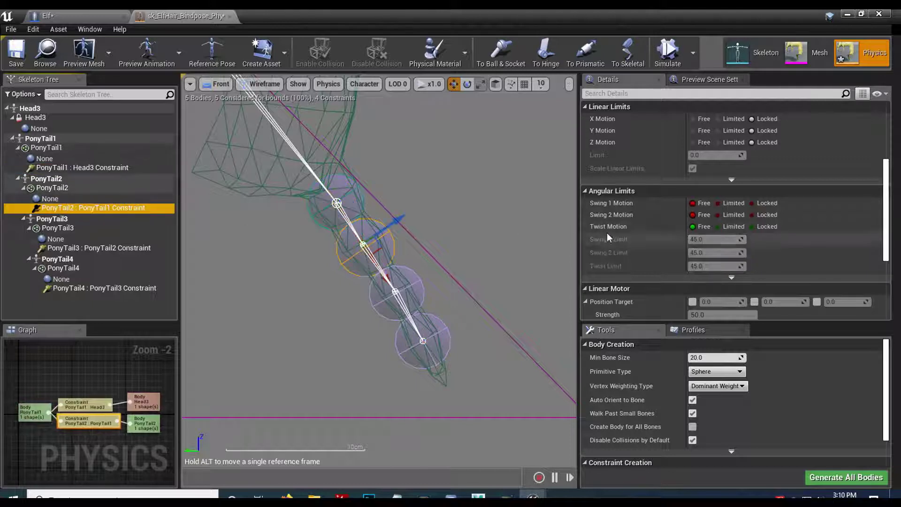
click(717, 203)
click(717, 215)
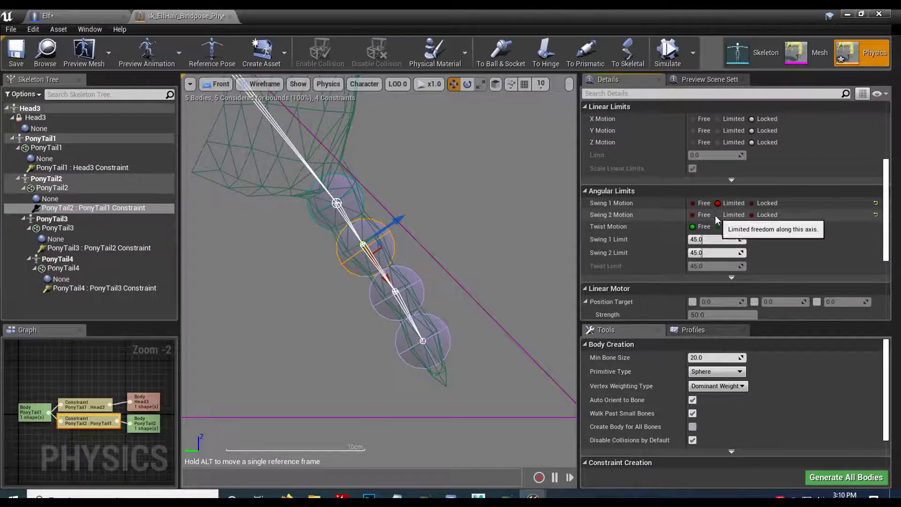
click(719, 226)
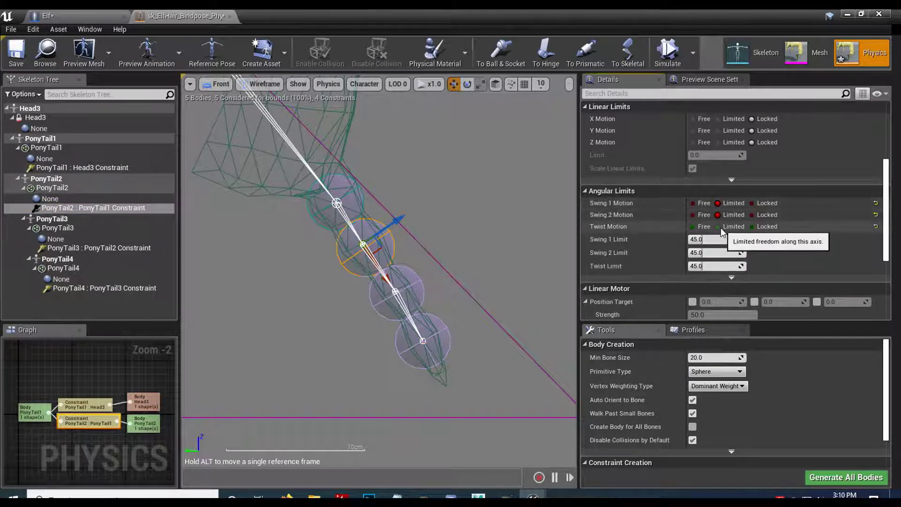
click(709, 265)
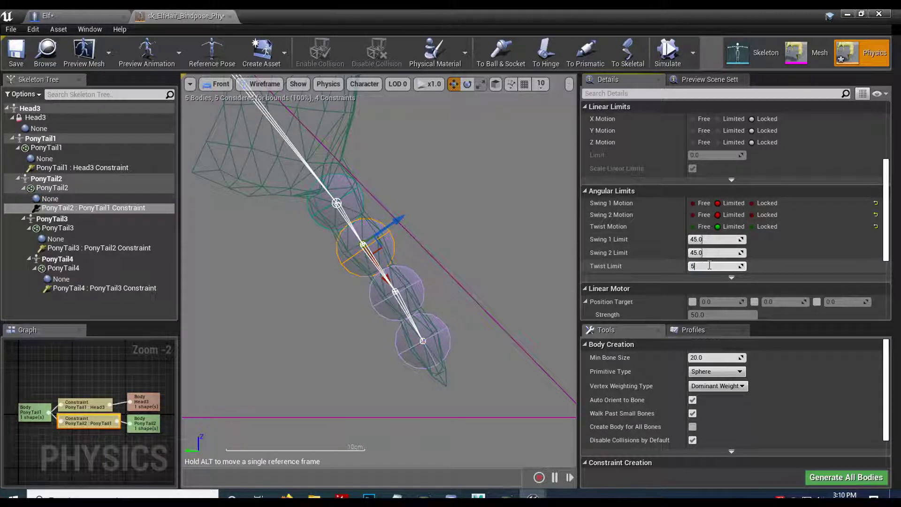
click(659, 55)
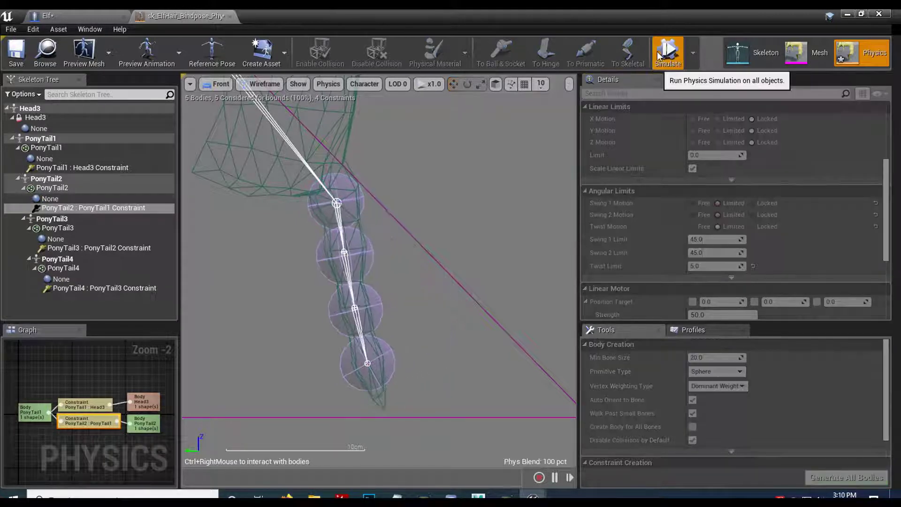
click(659, 55)
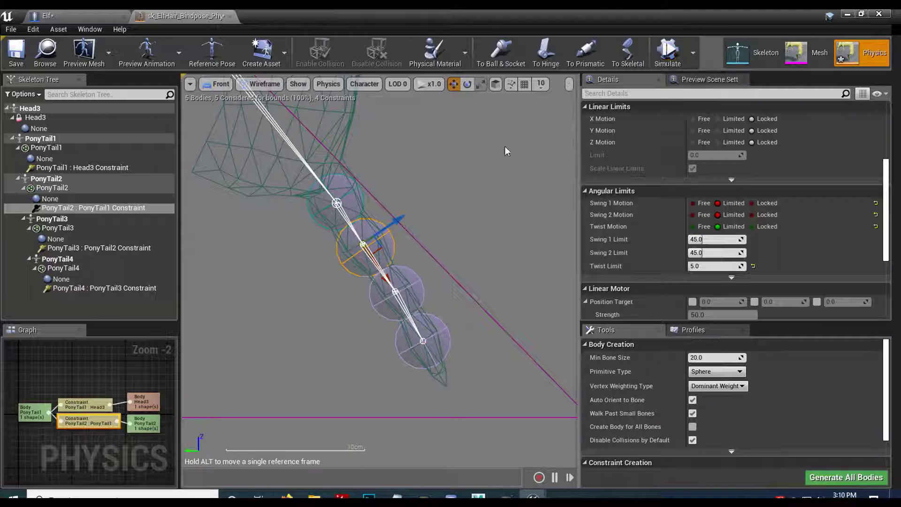
Set both swings and the twist to Limited on the PonyTail3 : PonyTail2 constraint with a Twist Limit of 5, and test the simulation
click(85, 247)
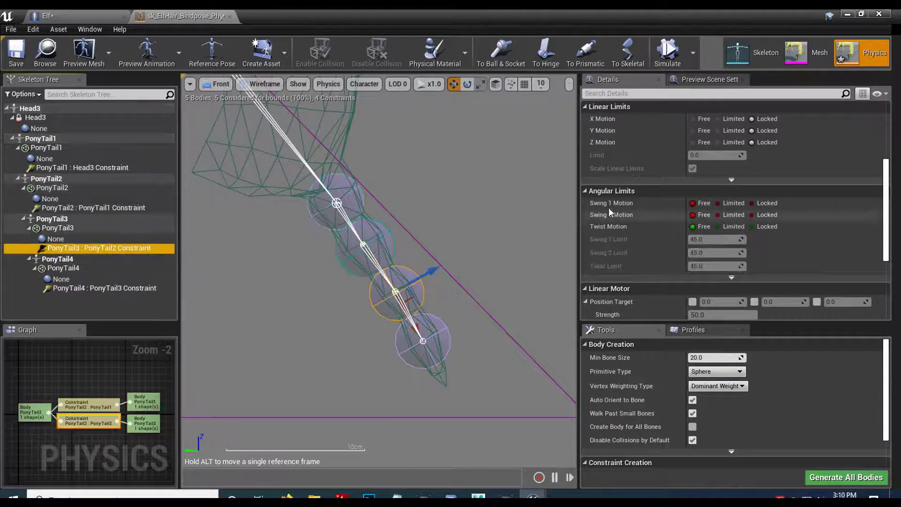
click(718, 202)
click(718, 214)
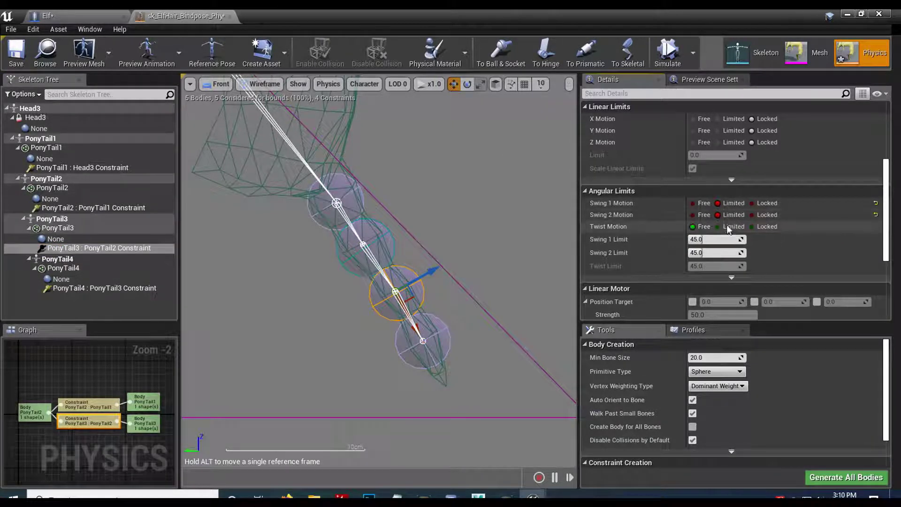
click(718, 226)
click(718, 266)
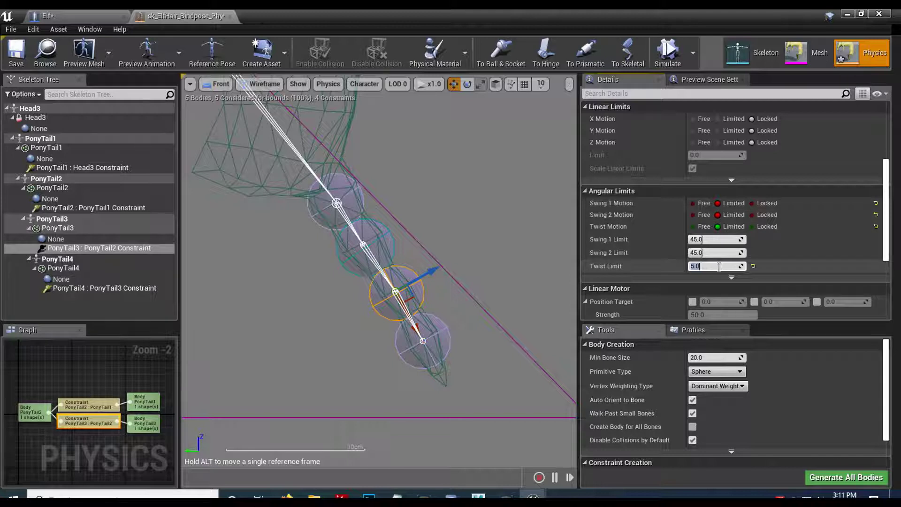
key(Return)
click(667, 54)
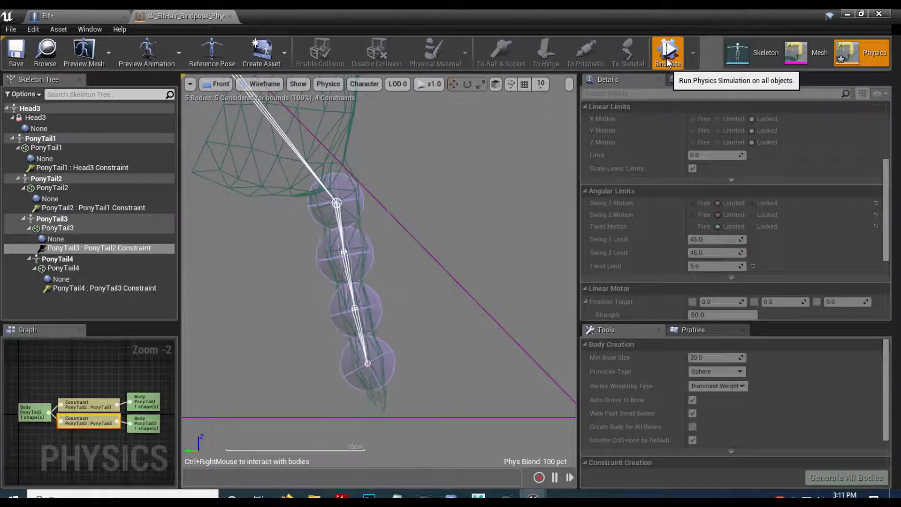
click(667, 54)
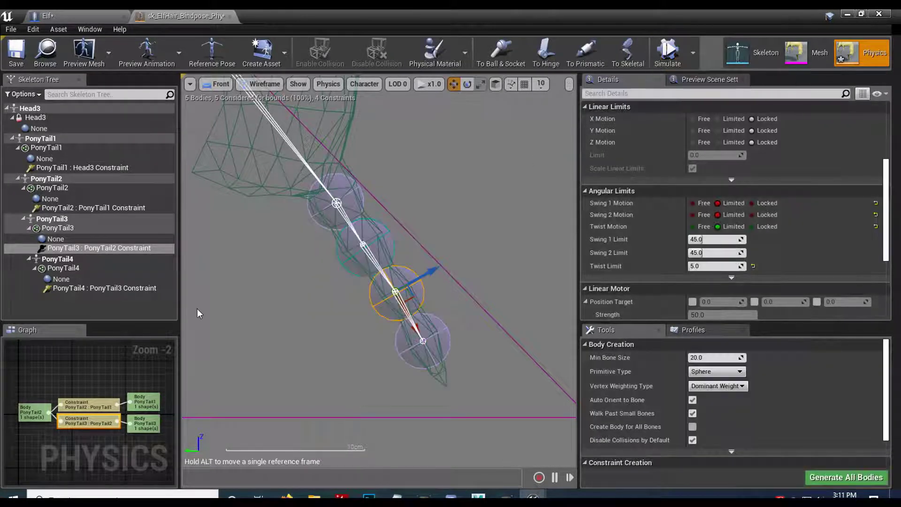
Set both swings and the twist to Limited on the PonyTail4 : PonyTail3 constraint with a Twist Limit of 5, and run the simulation
click(77, 289)
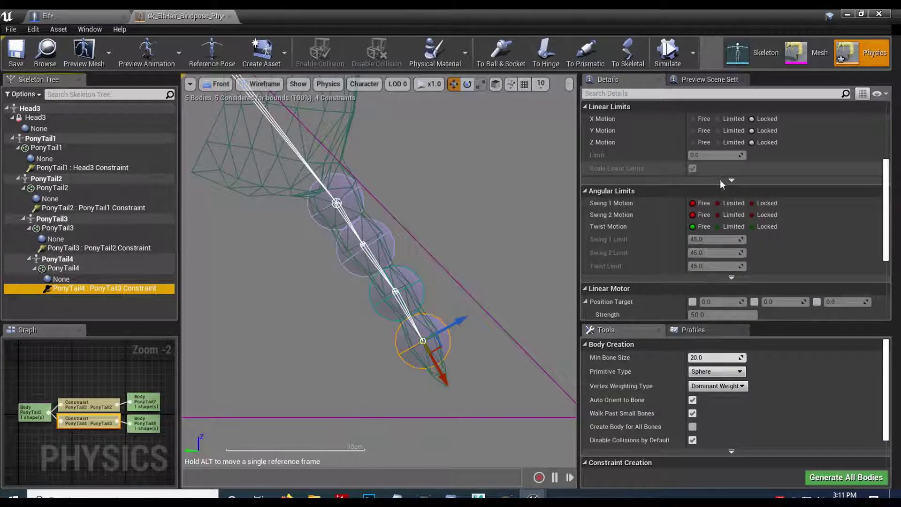
click(733, 203)
click(733, 214)
click(733, 226)
click(730, 266)
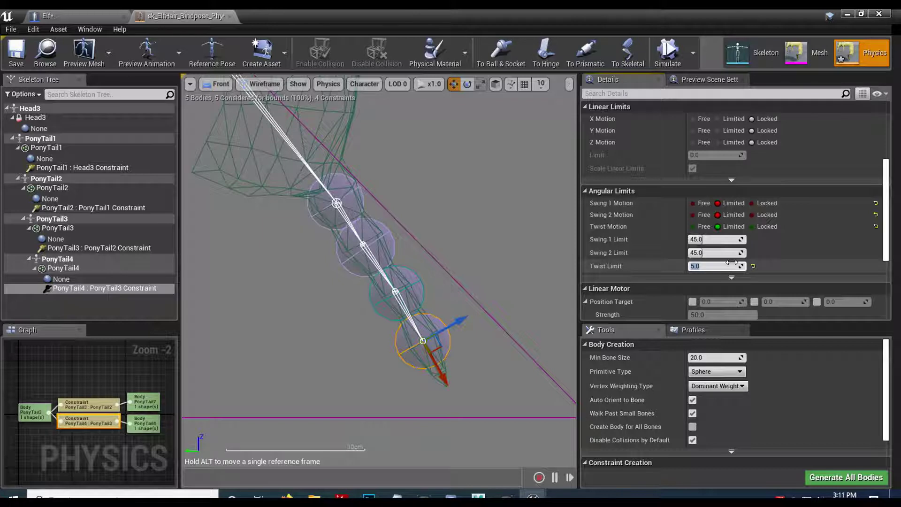
click(667, 53)
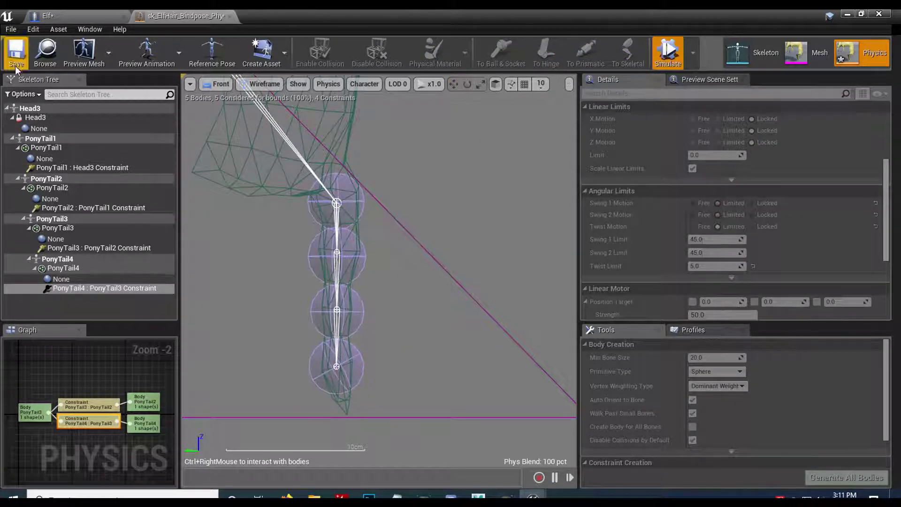
Go back to the level, move the Elf during simulation to examine how the limited ponytail swings, and stop the simulation
click(846, 13)
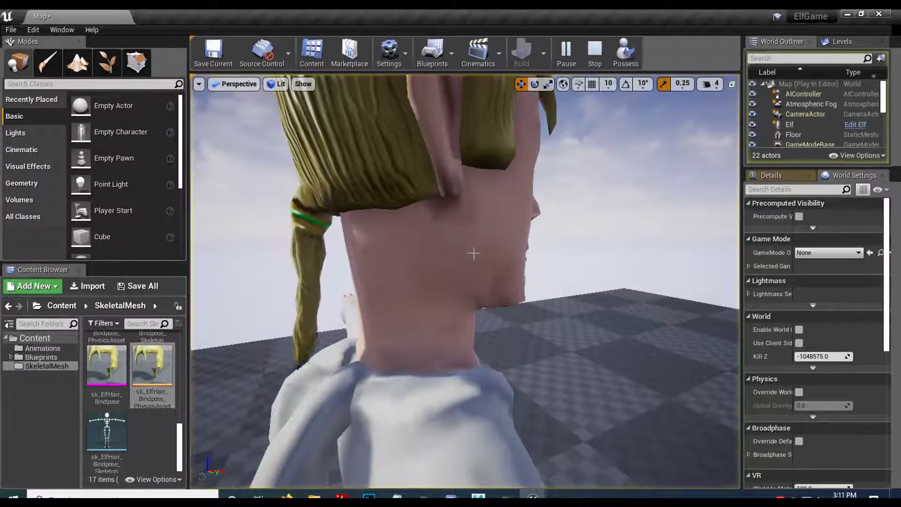
drag(473, 254, 470, 356)
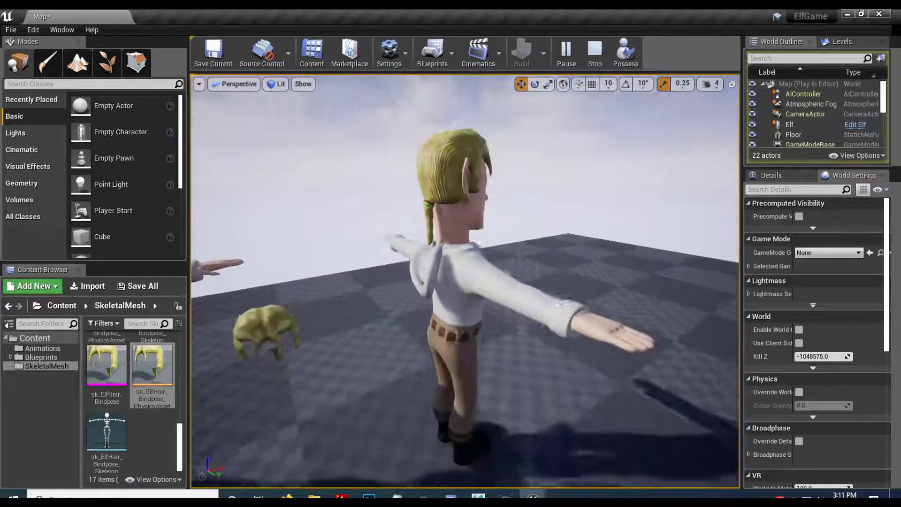
click(489, 307)
scroll(490, 307, up, 3)
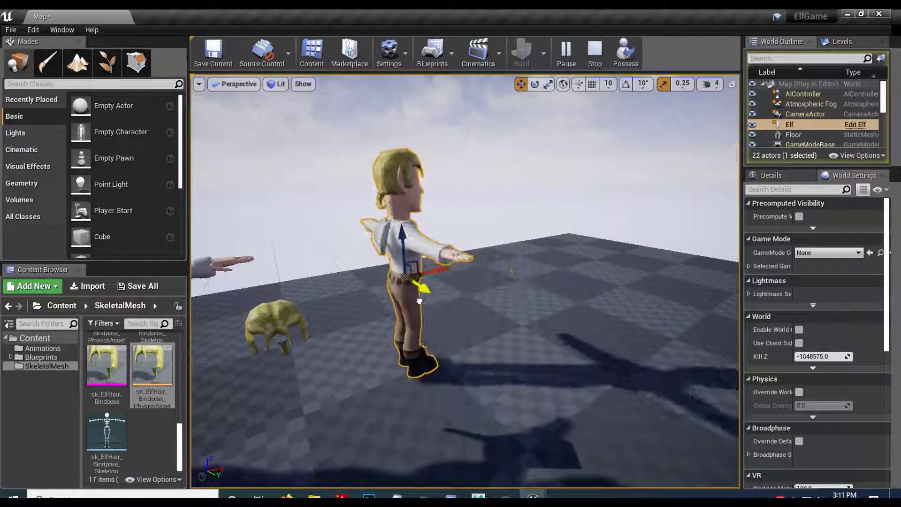
drag(502, 332, 491, 256)
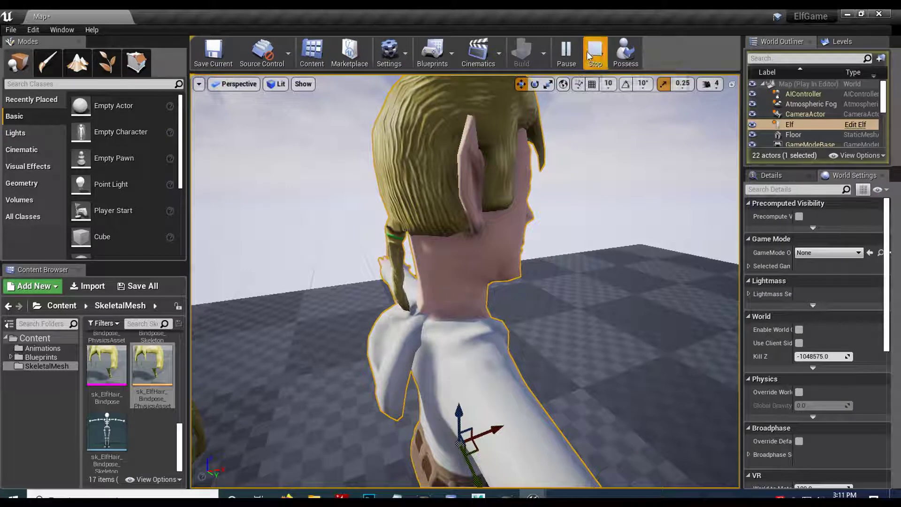
key(Escape)
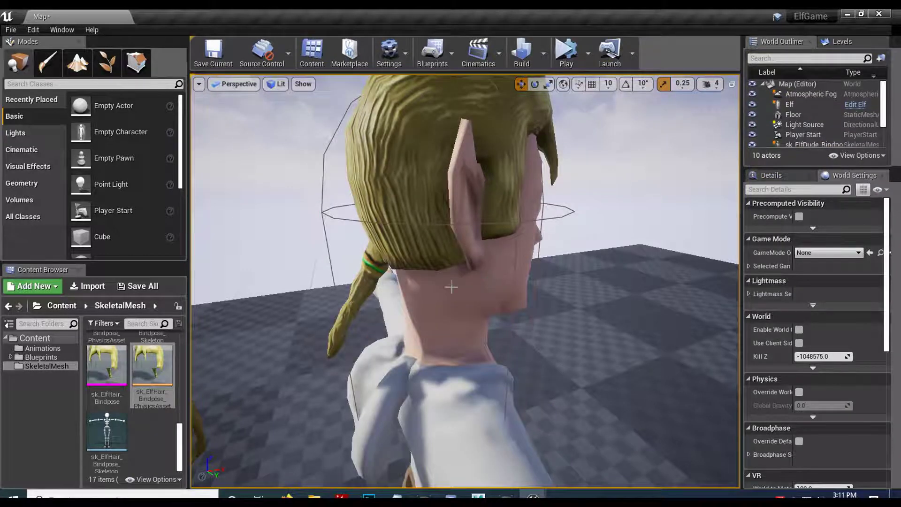
Select the Elf in the level, viewed close up at the ponytail and hood
scroll(451, 287, down, 3)
click(398, 331)
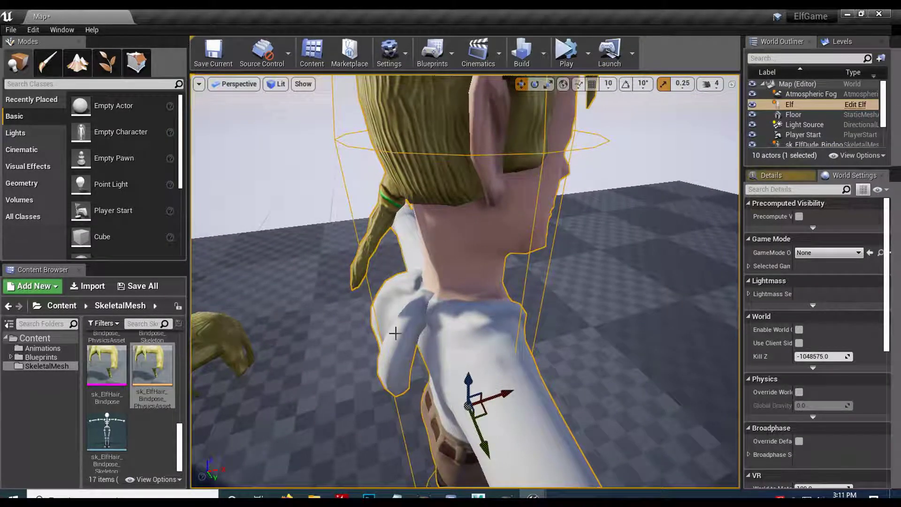